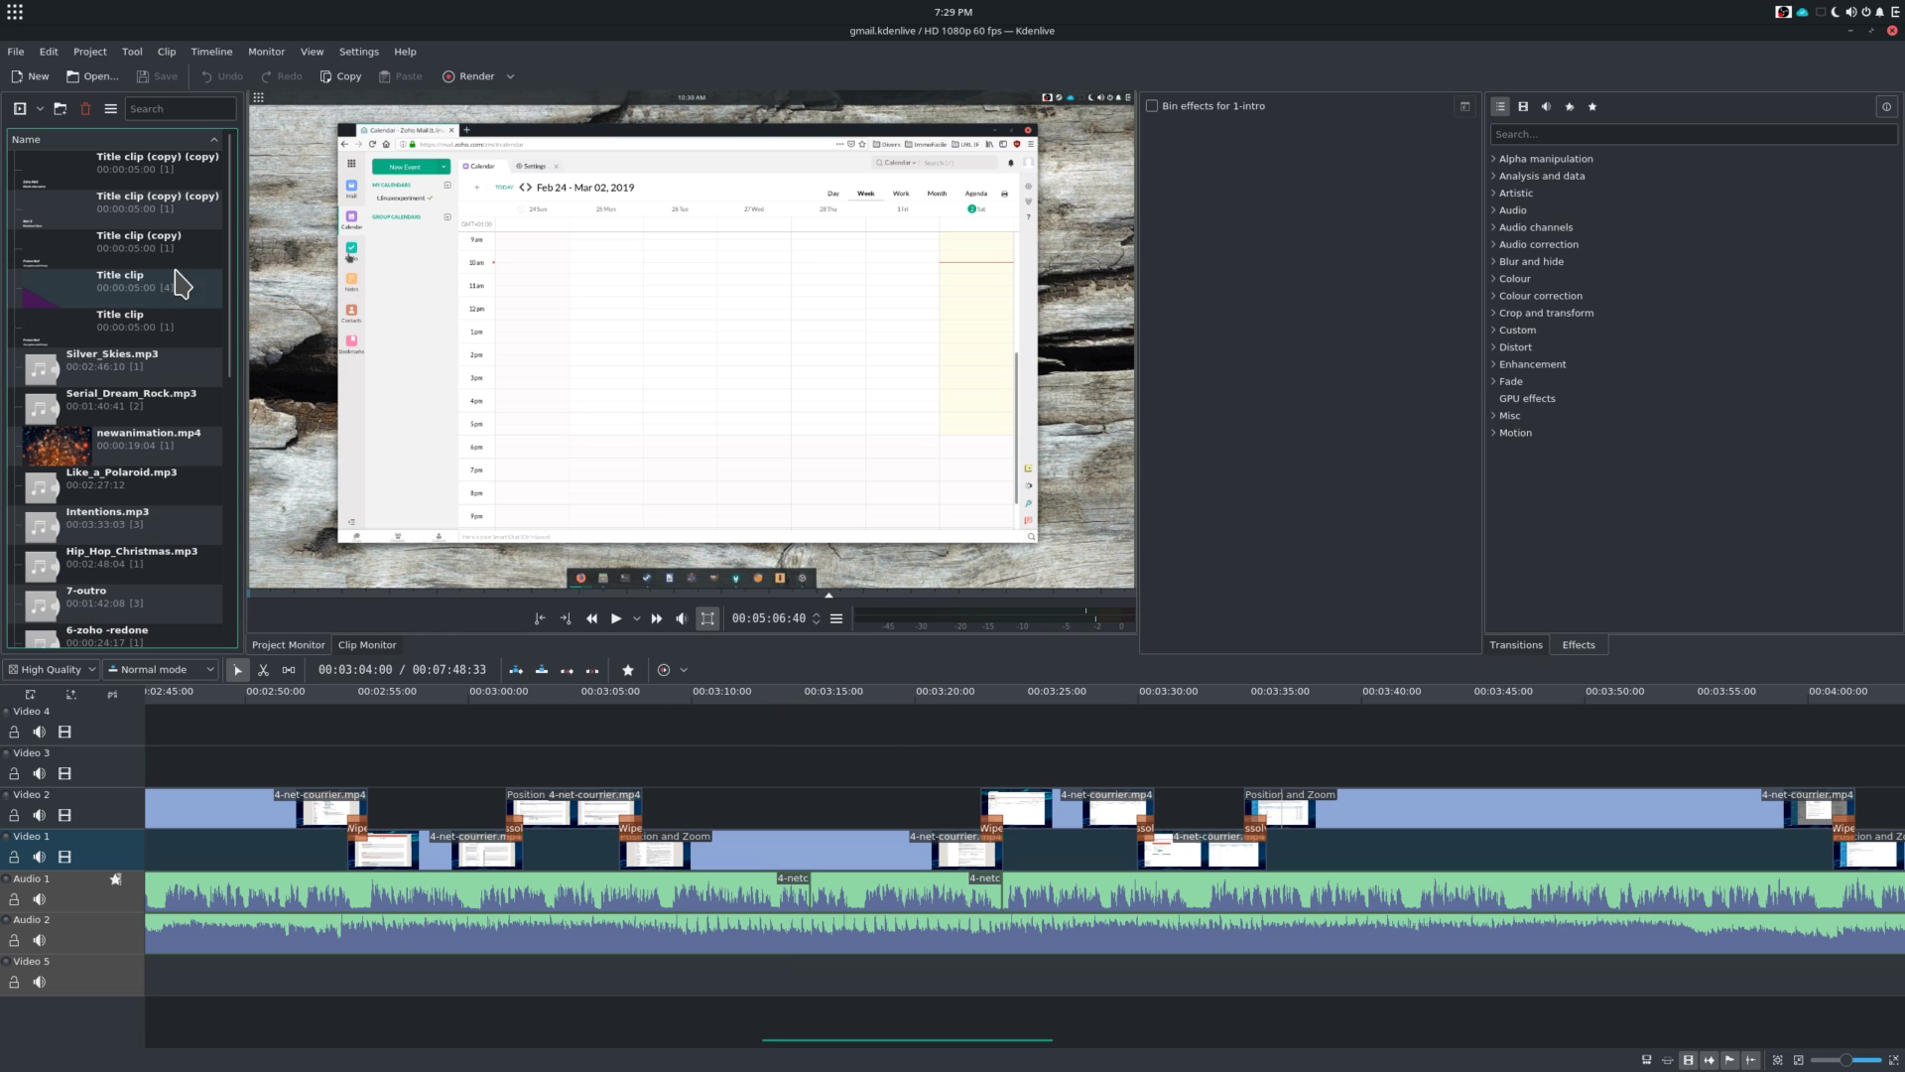
Step: Scroll the Project Bin so every clip shows with its date, with newanimation.mp4 previewing
{"action": "left_click_drag", "start_coordinate": [229, 171], "coordinate": [242, 293]}
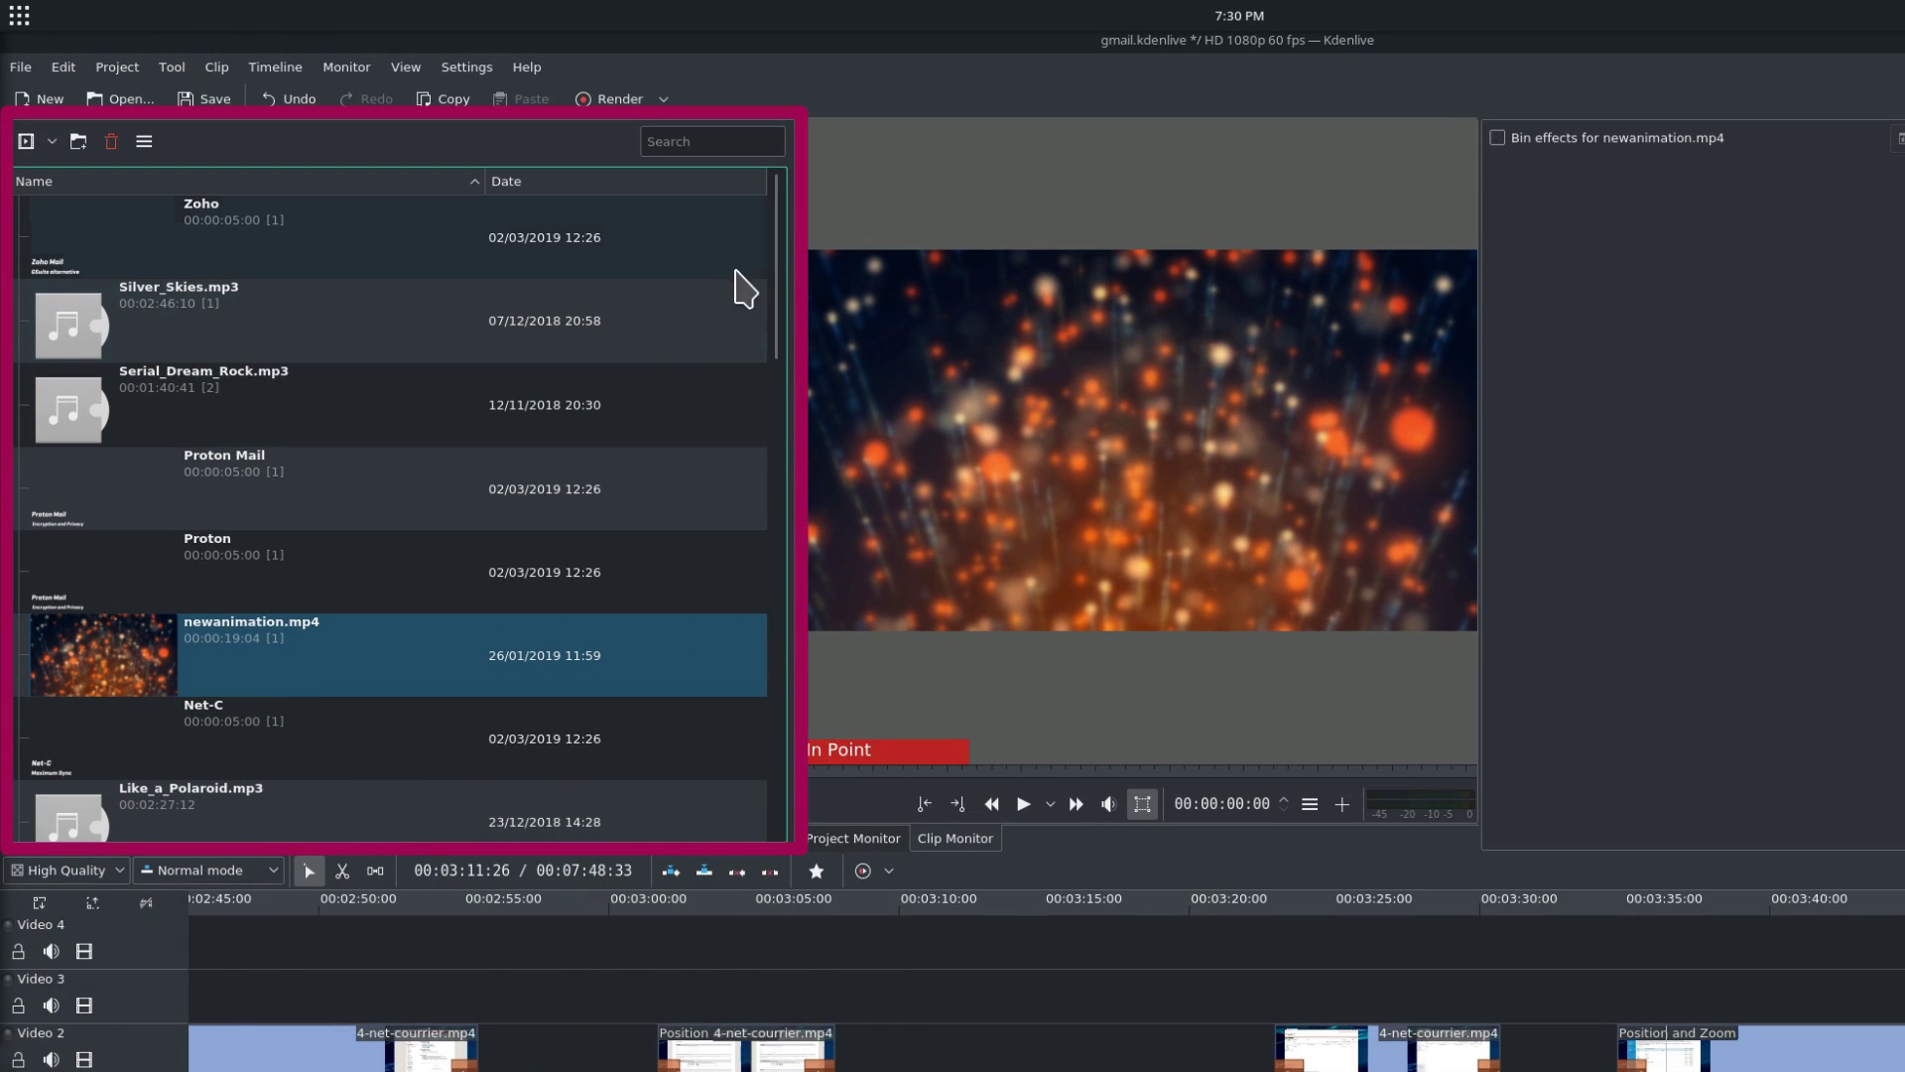
Step: Sort the bin by name and create a new folder named Videos
{"action": "left_click_drag", "start_coordinate": [776, 243], "coordinate": [489, 234]}
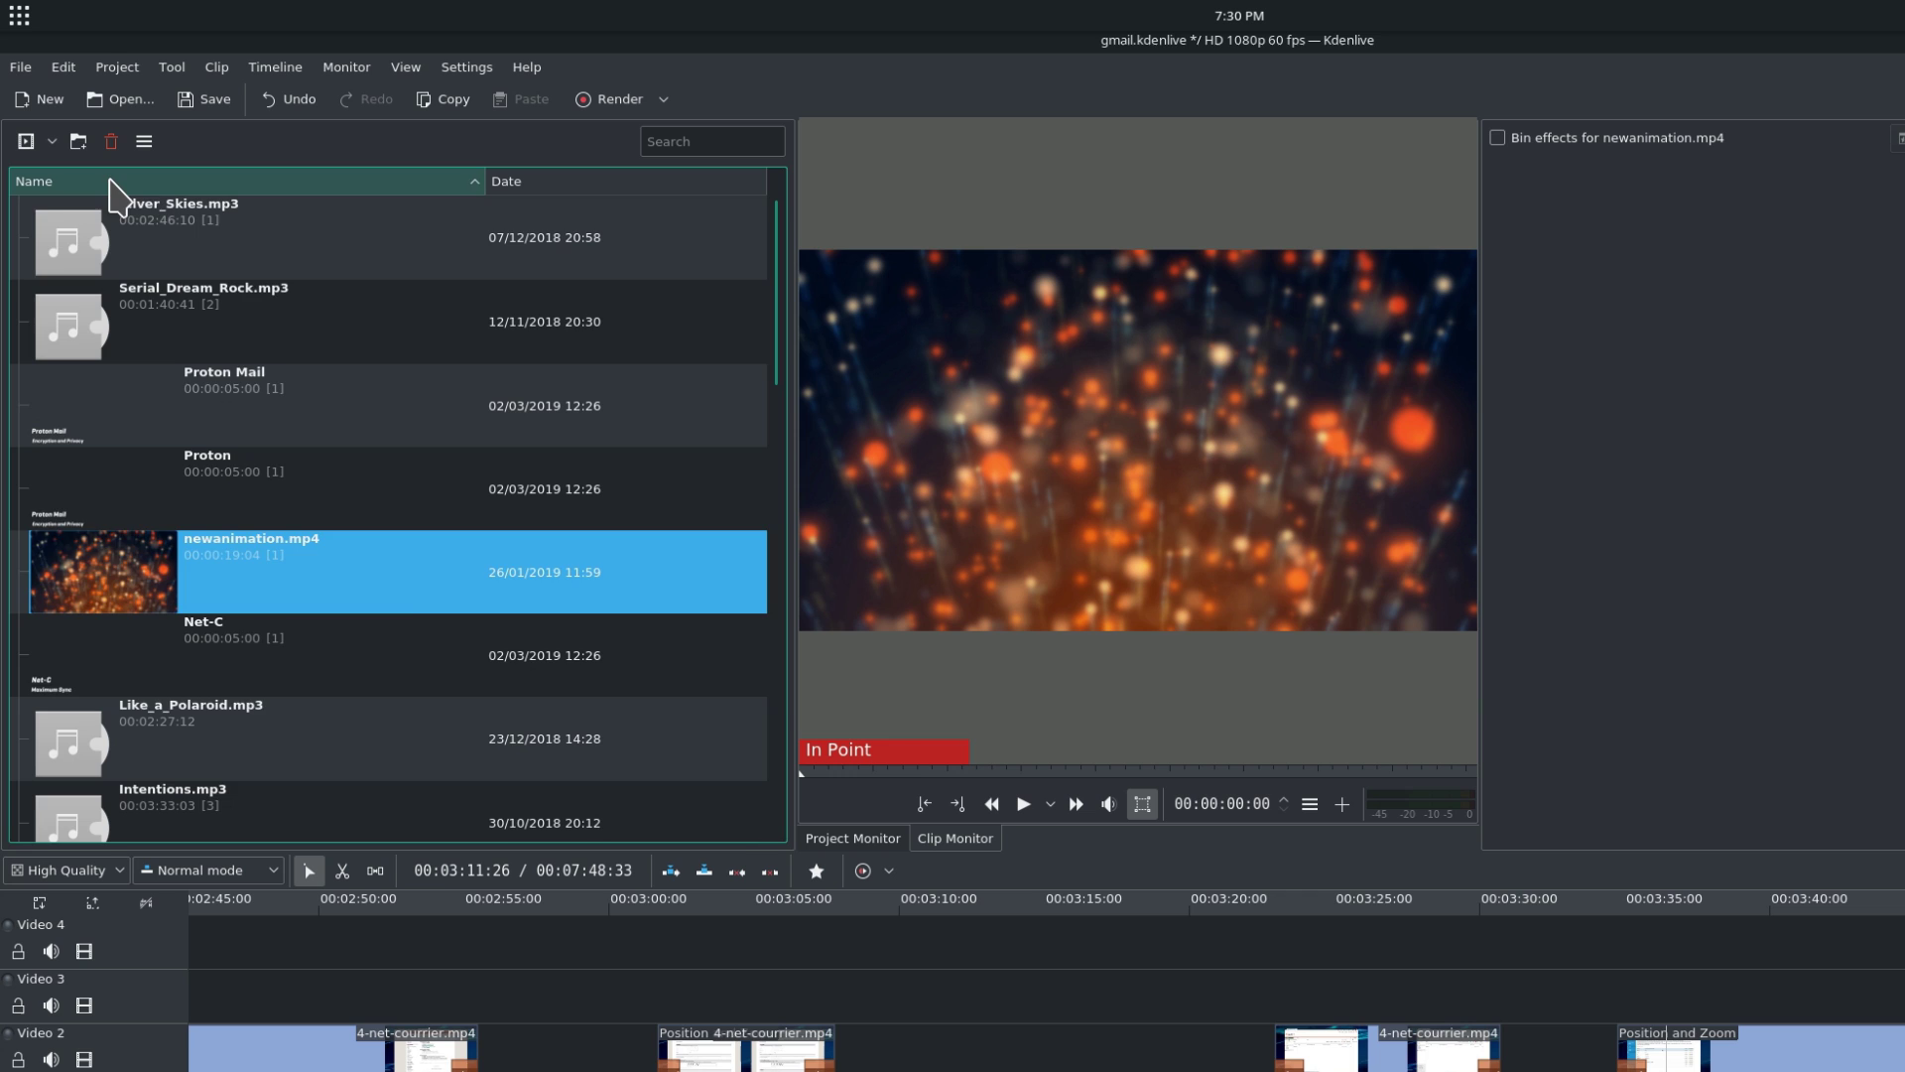
{"action": "left_click", "coordinate": [115, 182]}
{"action": "left_click", "coordinate": [260, 178]}
{"action": "left_click", "coordinate": [78, 141]}
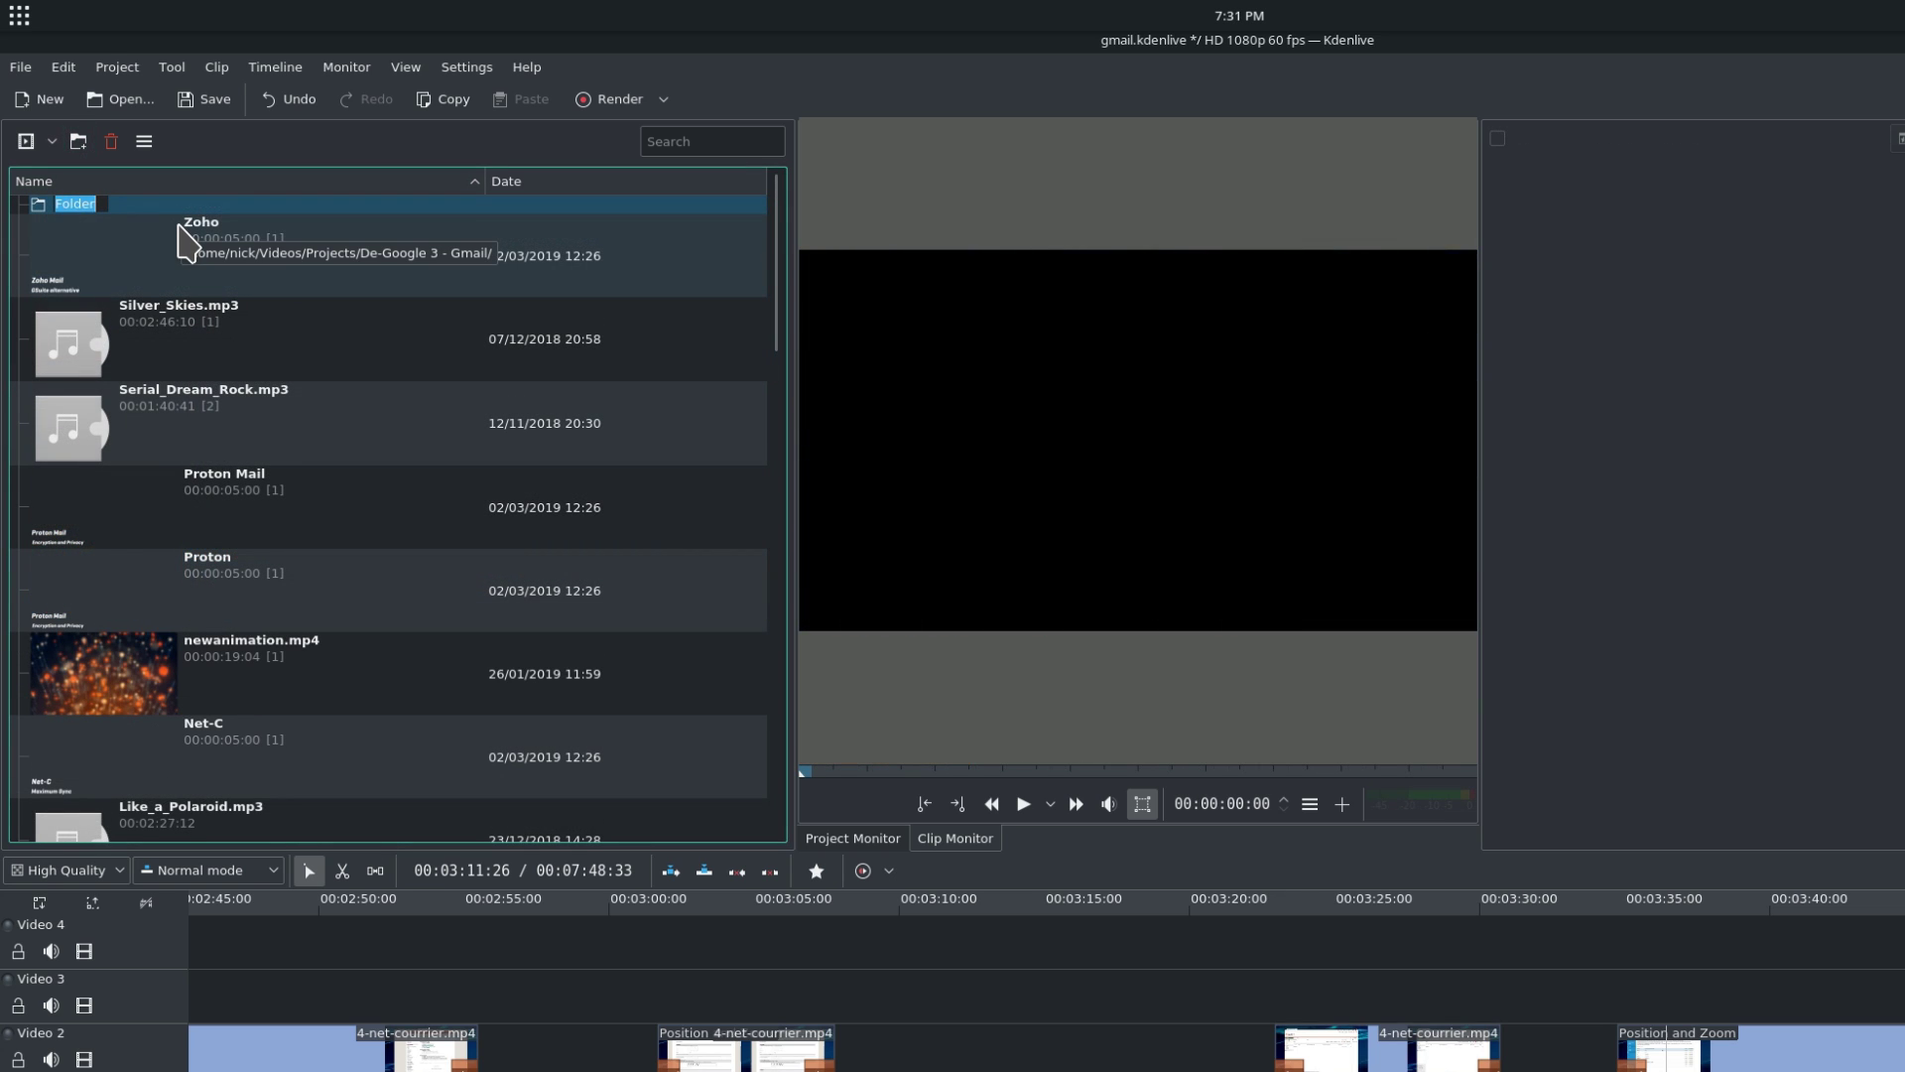
{"action": "key", "text": "Return"}
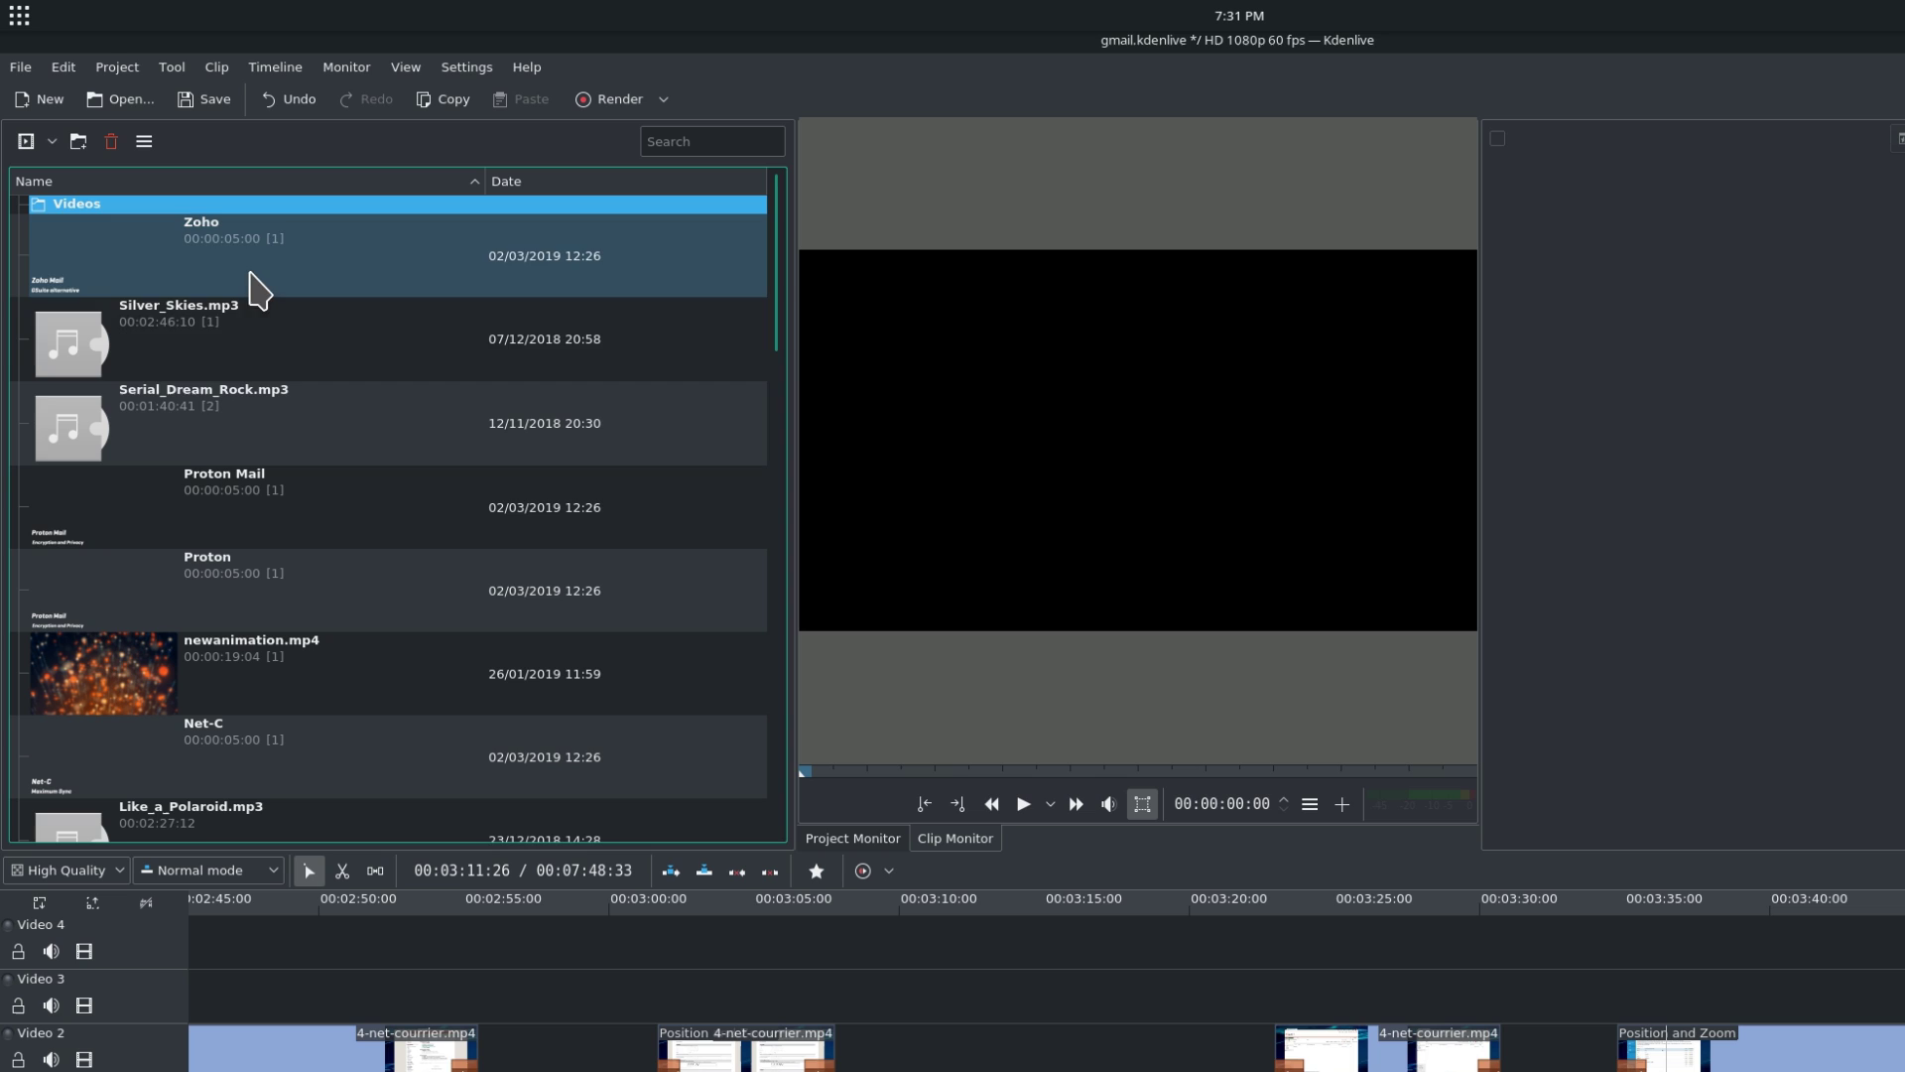
Step: Select the seven .mp4 clips, from newanimation.mp4 to 1-intro.mp4, and drag them into Videos
{"action": "left_click", "coordinate": [189, 640]}
{"action": "scroll", "coordinate": [218, 605], "scroll_direction": "down", "scroll_amount": 5}
{"action": "scroll", "coordinate": [238, 516], "scroll_direction": "down", "scroll_amount": 6}
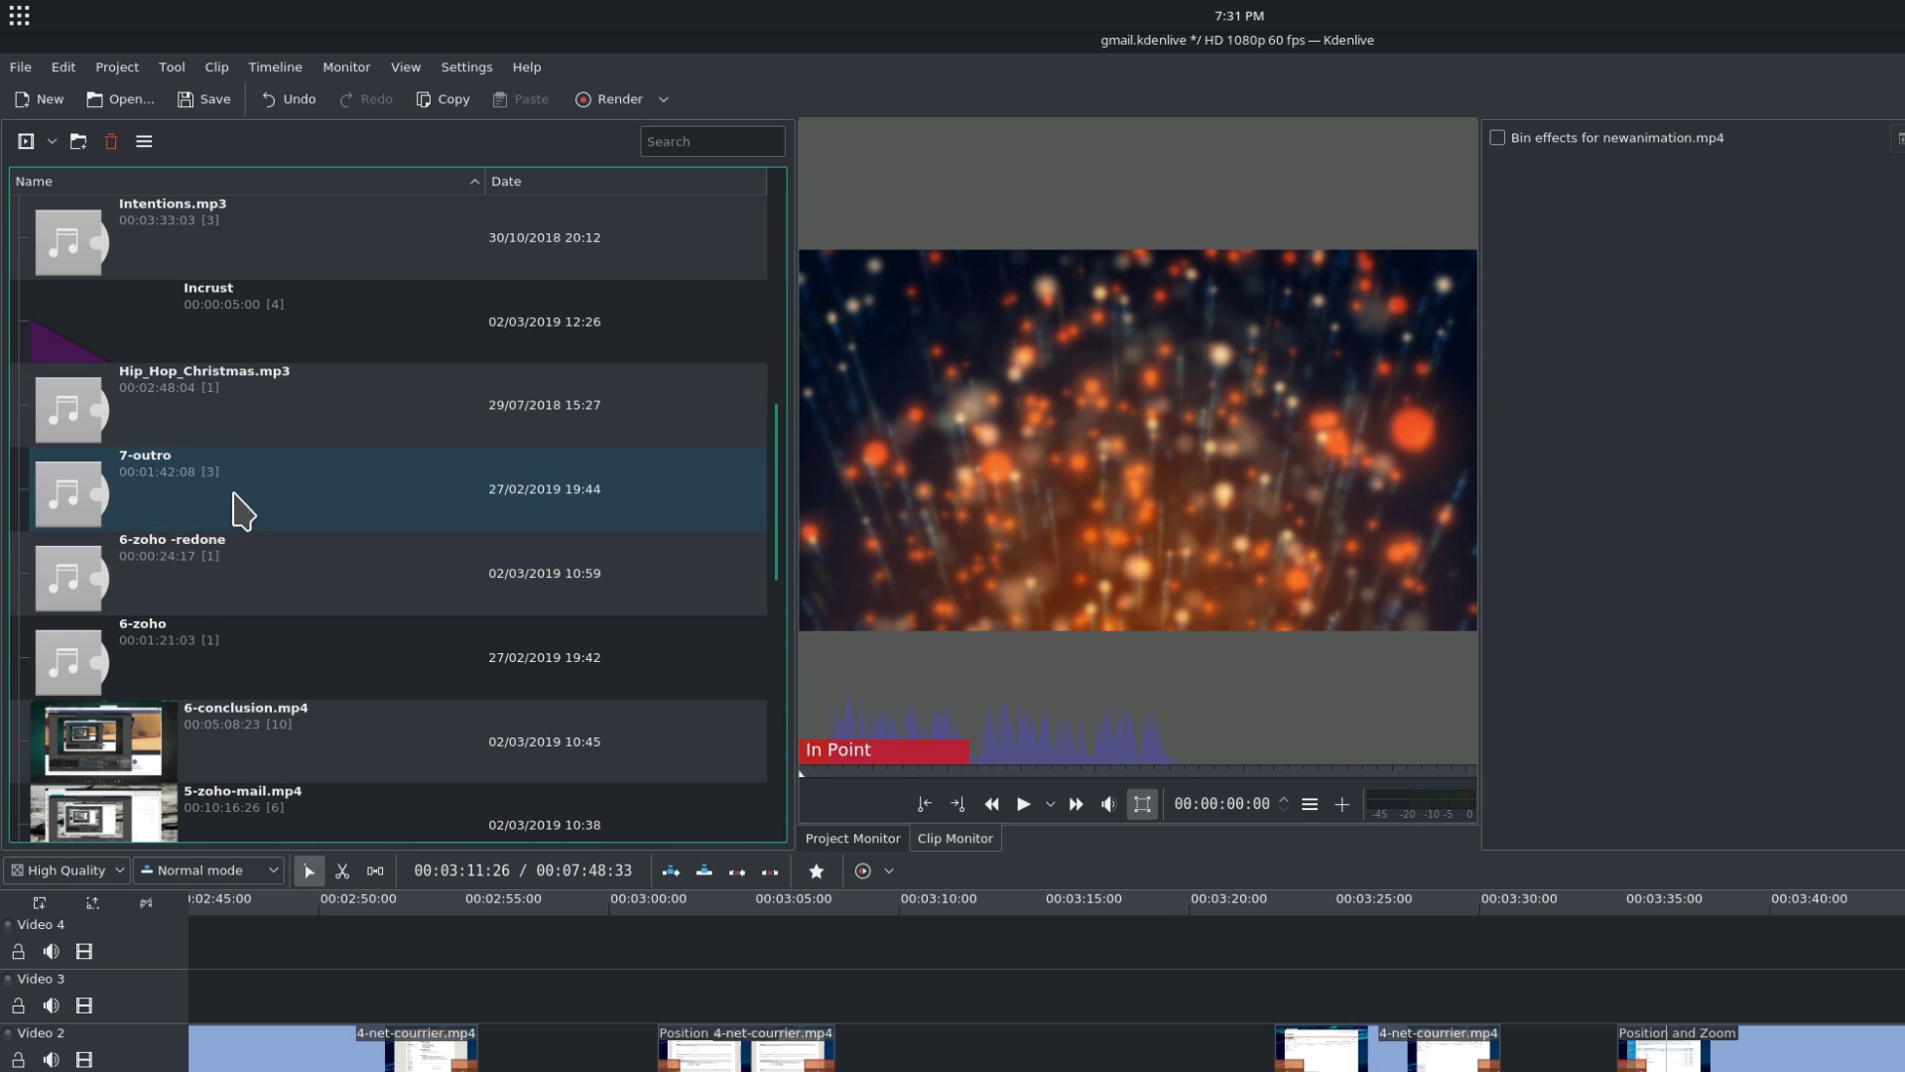
{"action": "left_click", "coordinate": [191, 504]}
{"action": "left_click", "coordinate": [246, 610], "text": "shift"}
{"action": "scroll", "coordinate": [246, 605], "scroll_direction": "down", "scroll_amount": 6}
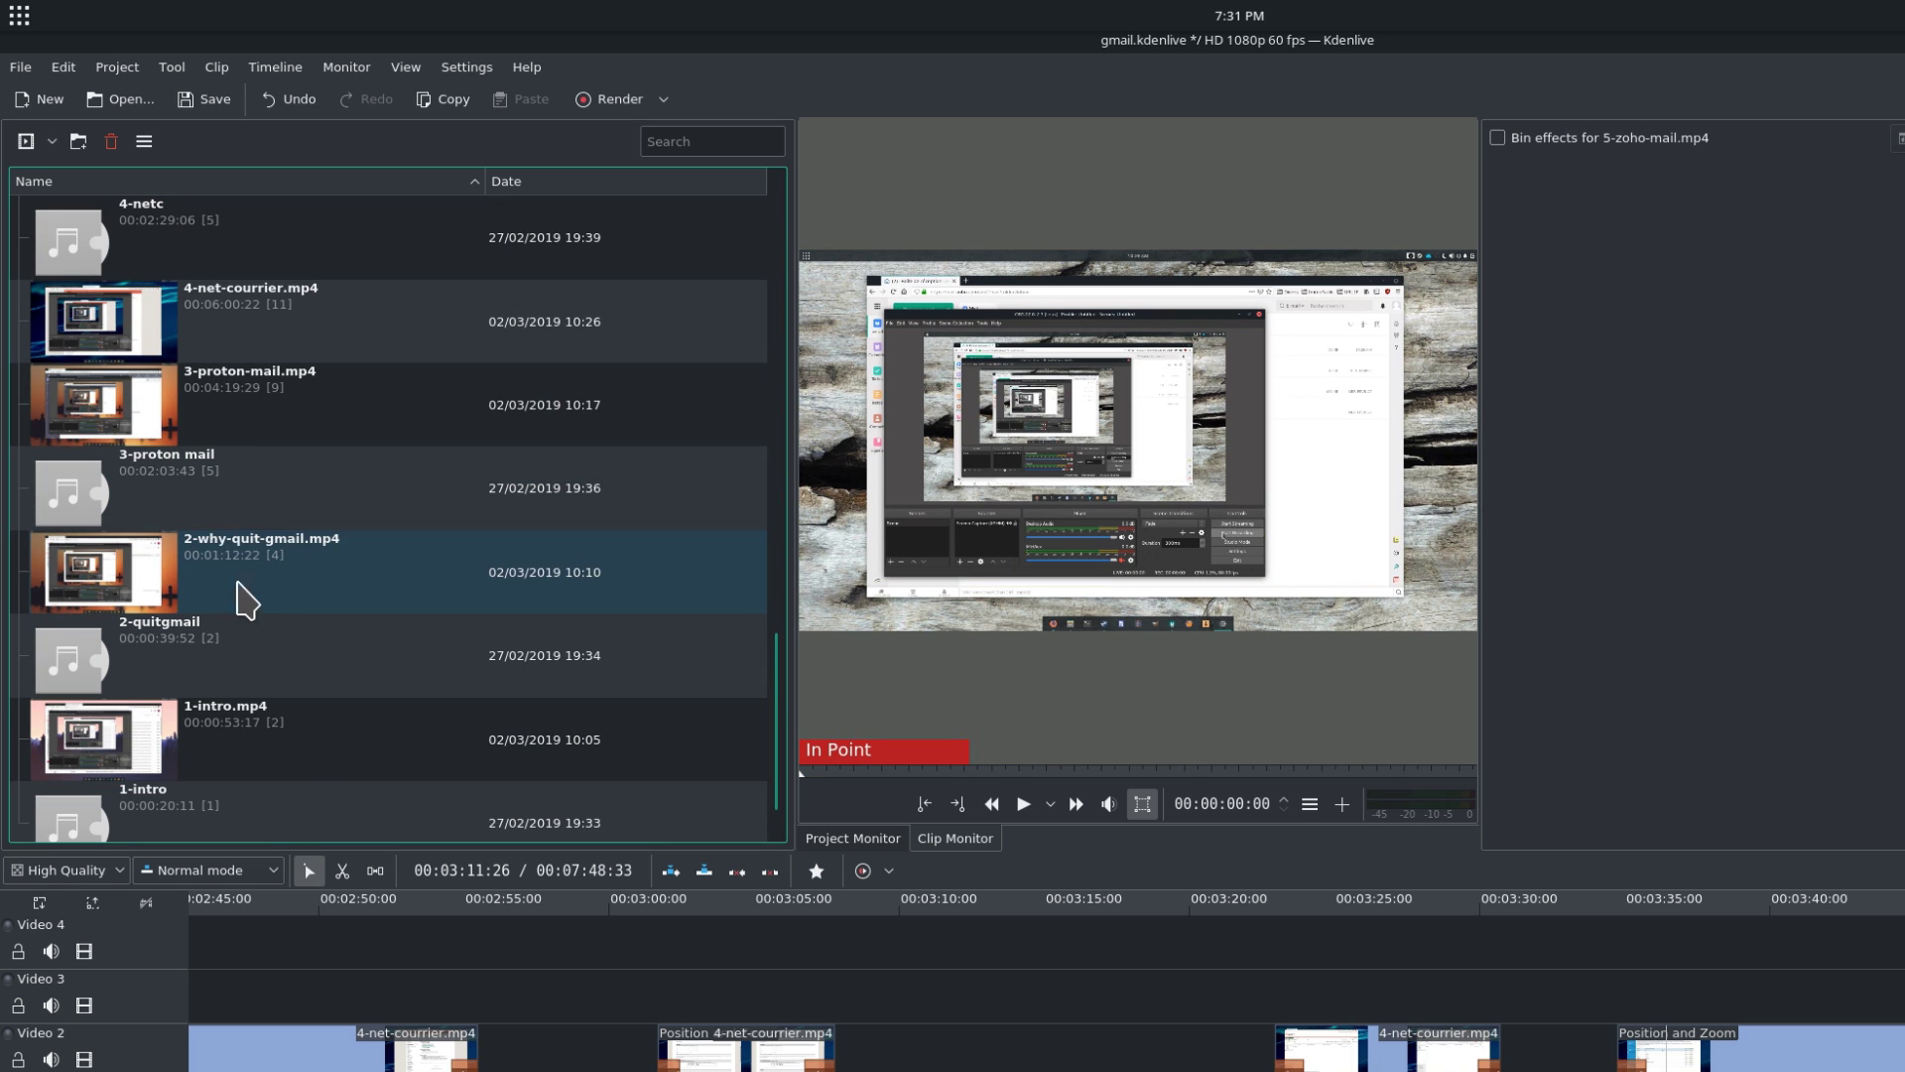
{"action": "left_click", "coordinate": [193, 349]}
{"action": "left_click", "coordinate": [199, 417], "text": "shift"}
{"action": "left_click", "coordinate": [189, 600], "text": "ctrl"}
{"action": "scroll", "coordinate": [189, 600], "scroll_direction": "down", "scroll_amount": 1}
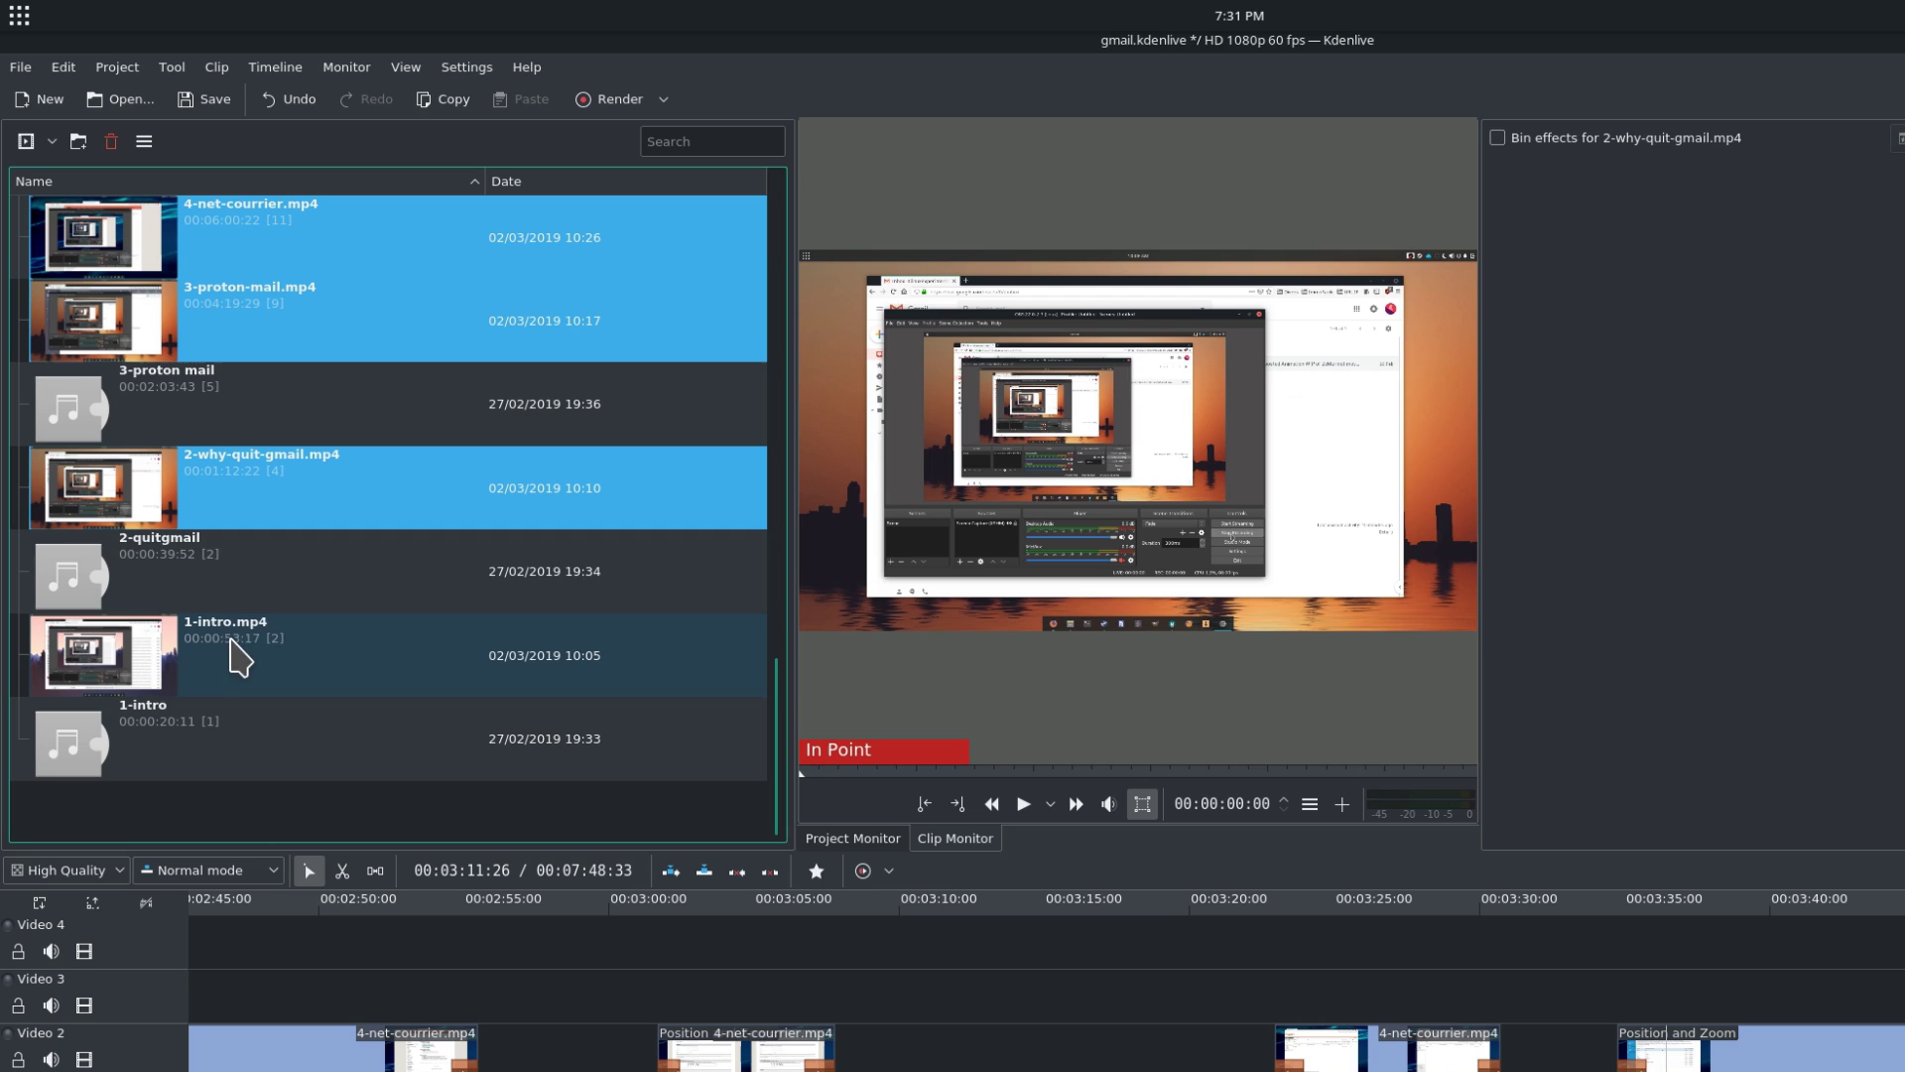
{"action": "left_click", "coordinate": [200, 557], "text": "ctrl"}
{"action": "left_click", "coordinate": [212, 626], "text": "ctrl"}
{"action": "left_click_drag", "start_coordinate": [199, 545], "coordinate": [69, 203]}
Step: Switch the bin to Icon View and open the Videos folder
{"action": "right_click", "coordinate": [78, 205]}
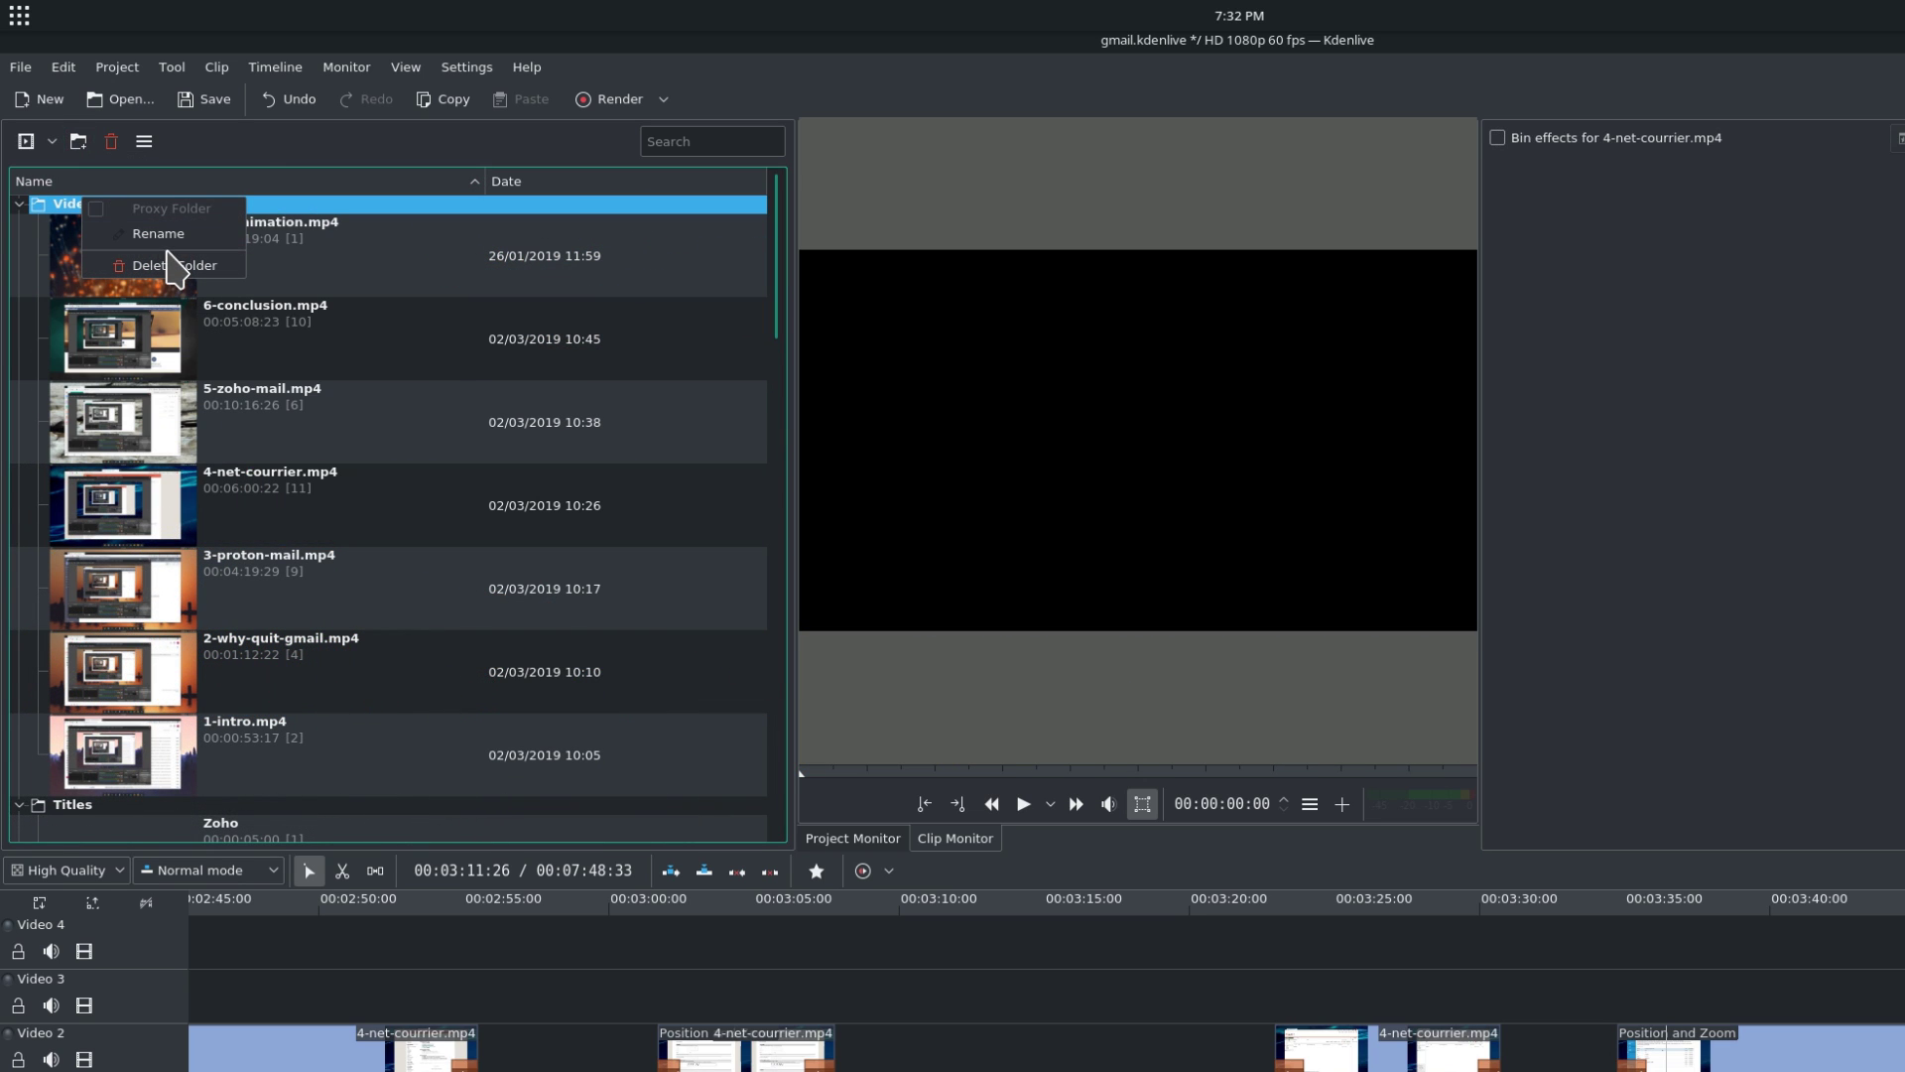
{"action": "key", "text": "Escape"}
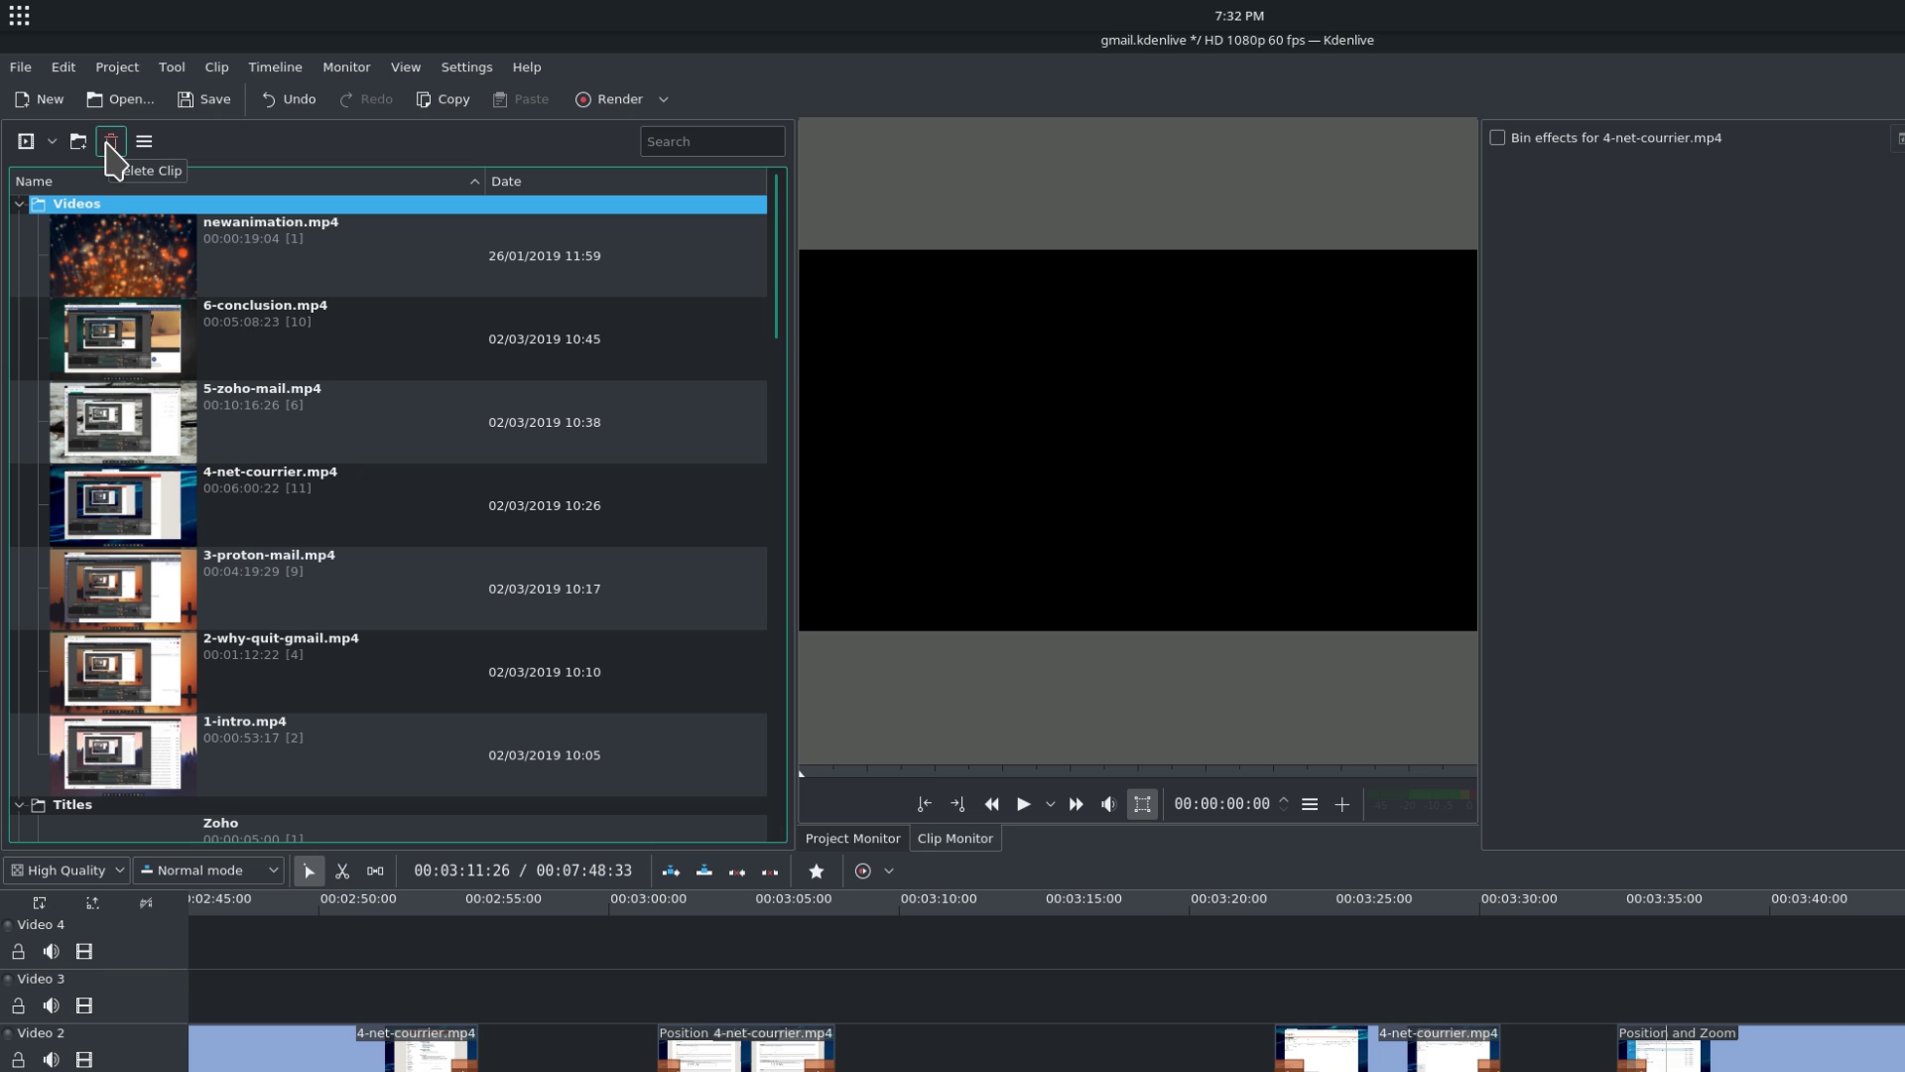
{"action": "left_click", "coordinate": [144, 141]}
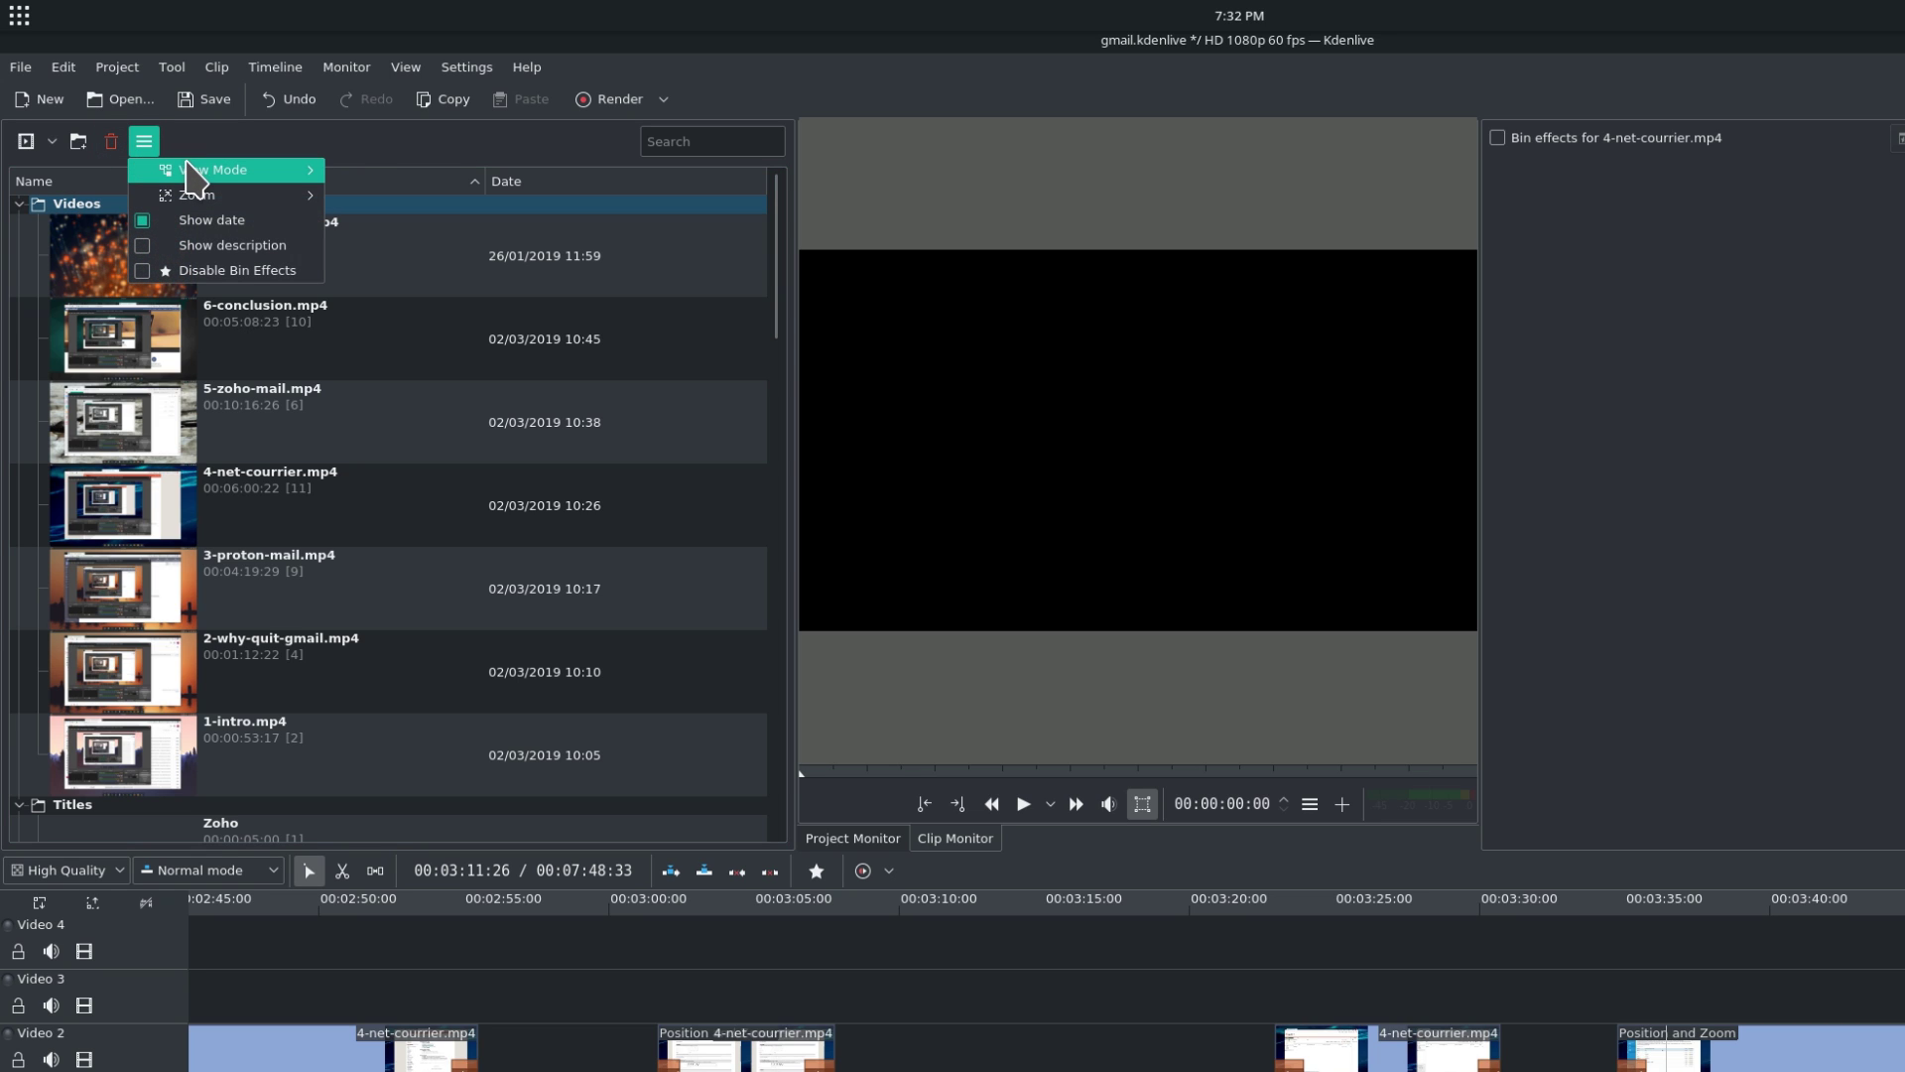
{"action": "mouse_move", "coordinate": [296, 170]}
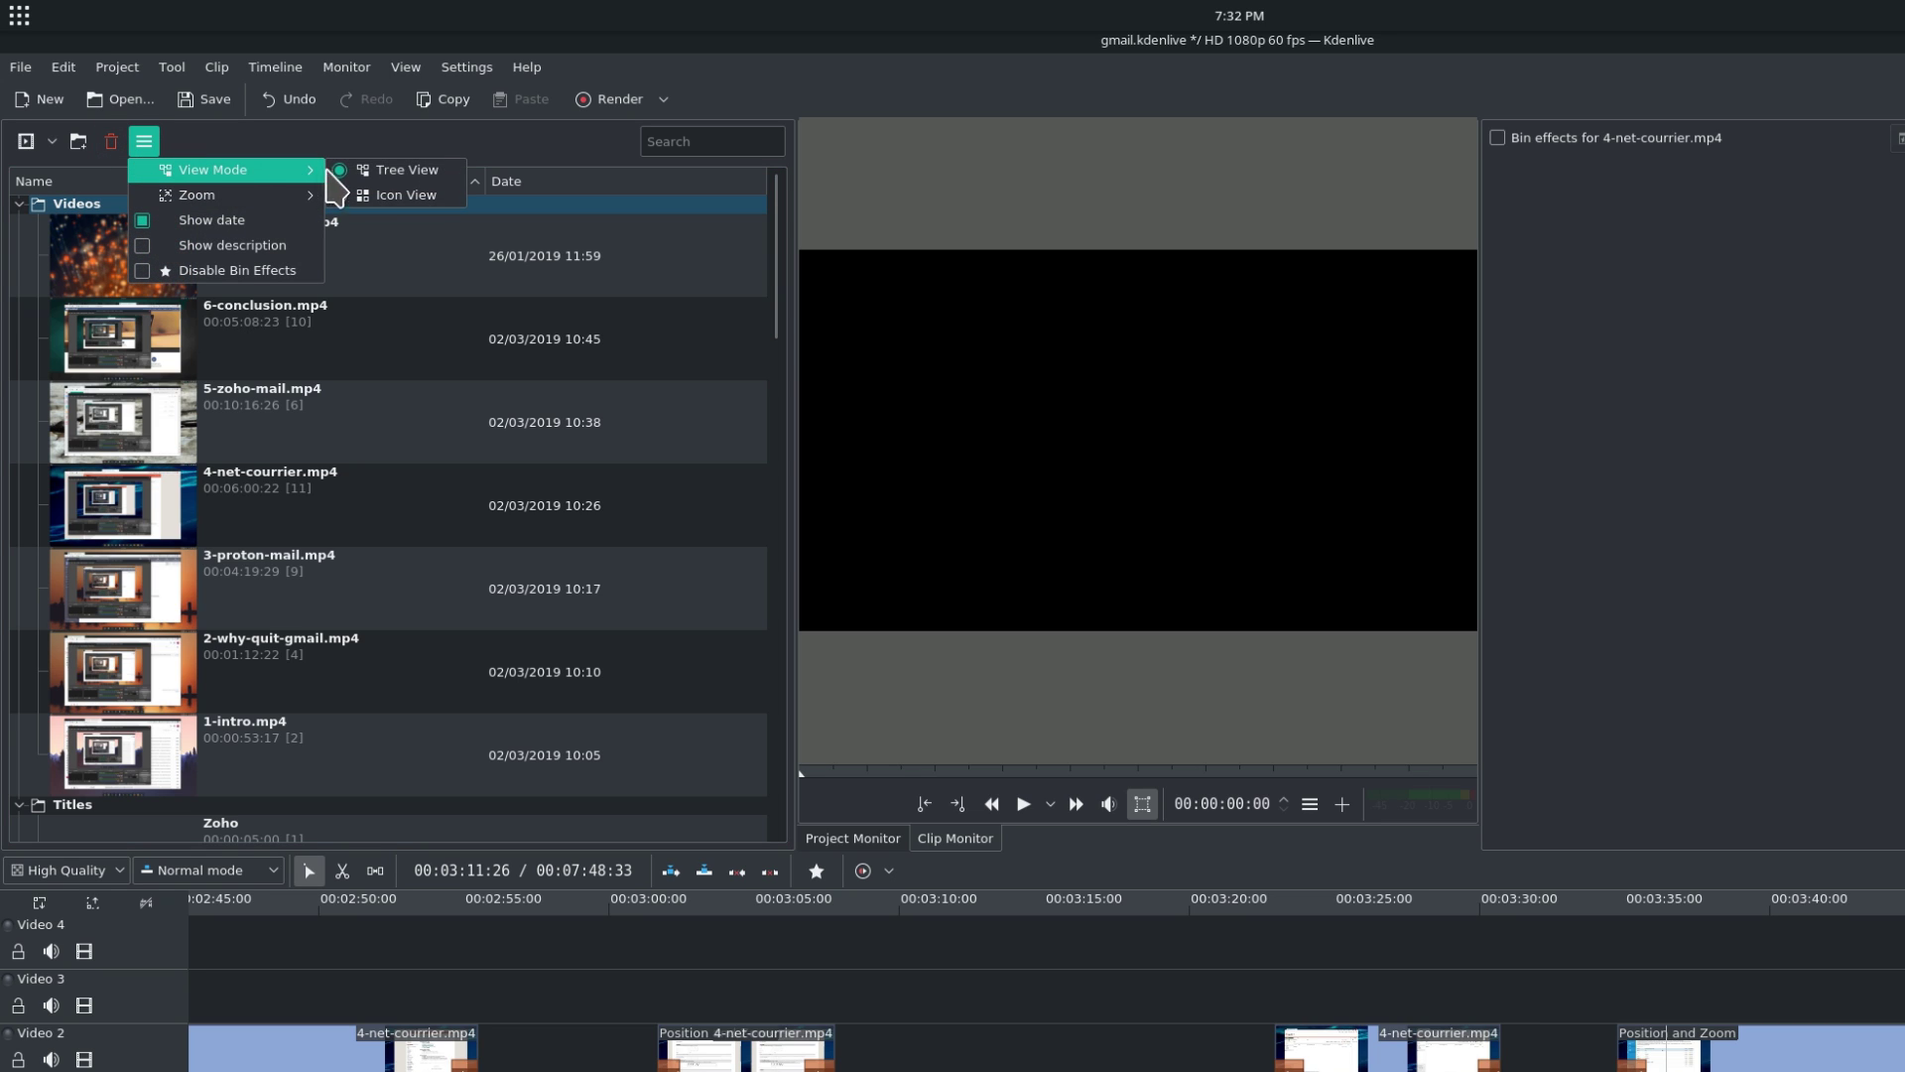
{"action": "left_click", "coordinate": [402, 196]}
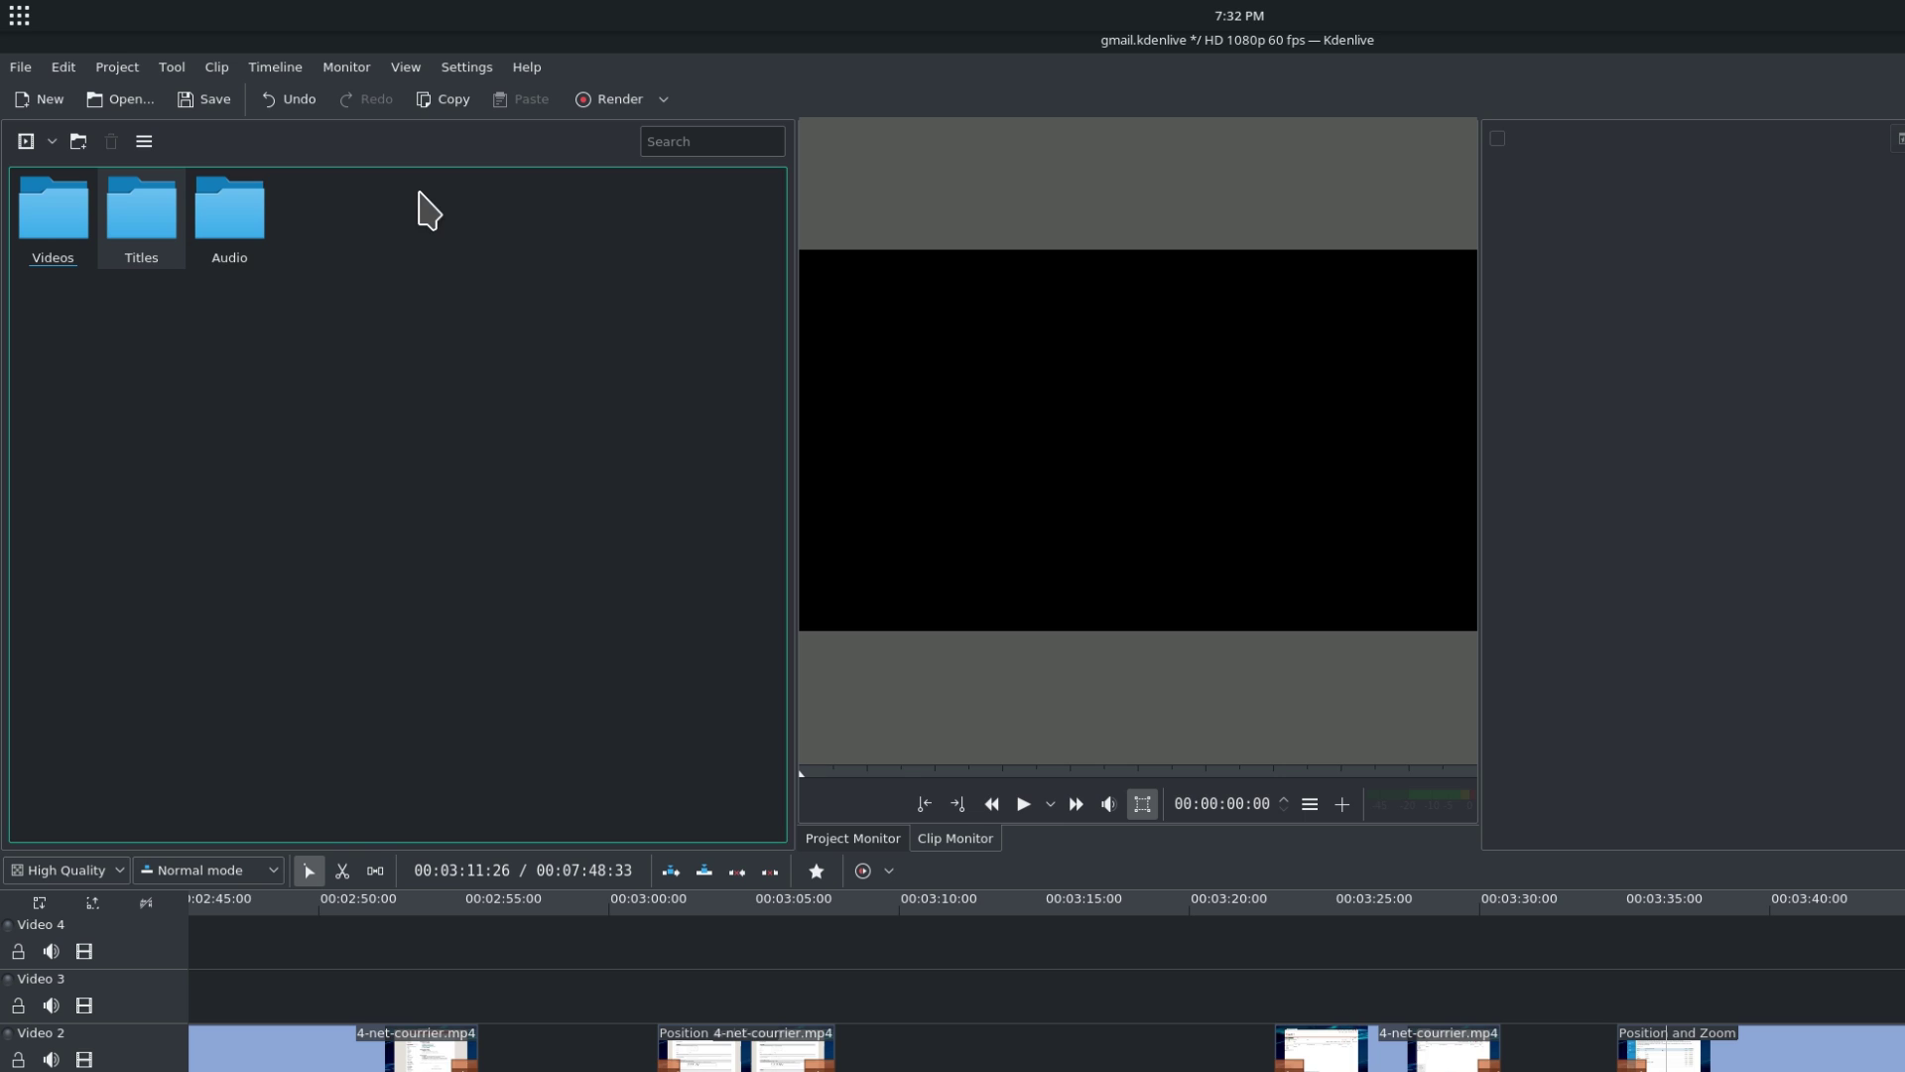
{"action": "double_click", "coordinate": [151, 230]}
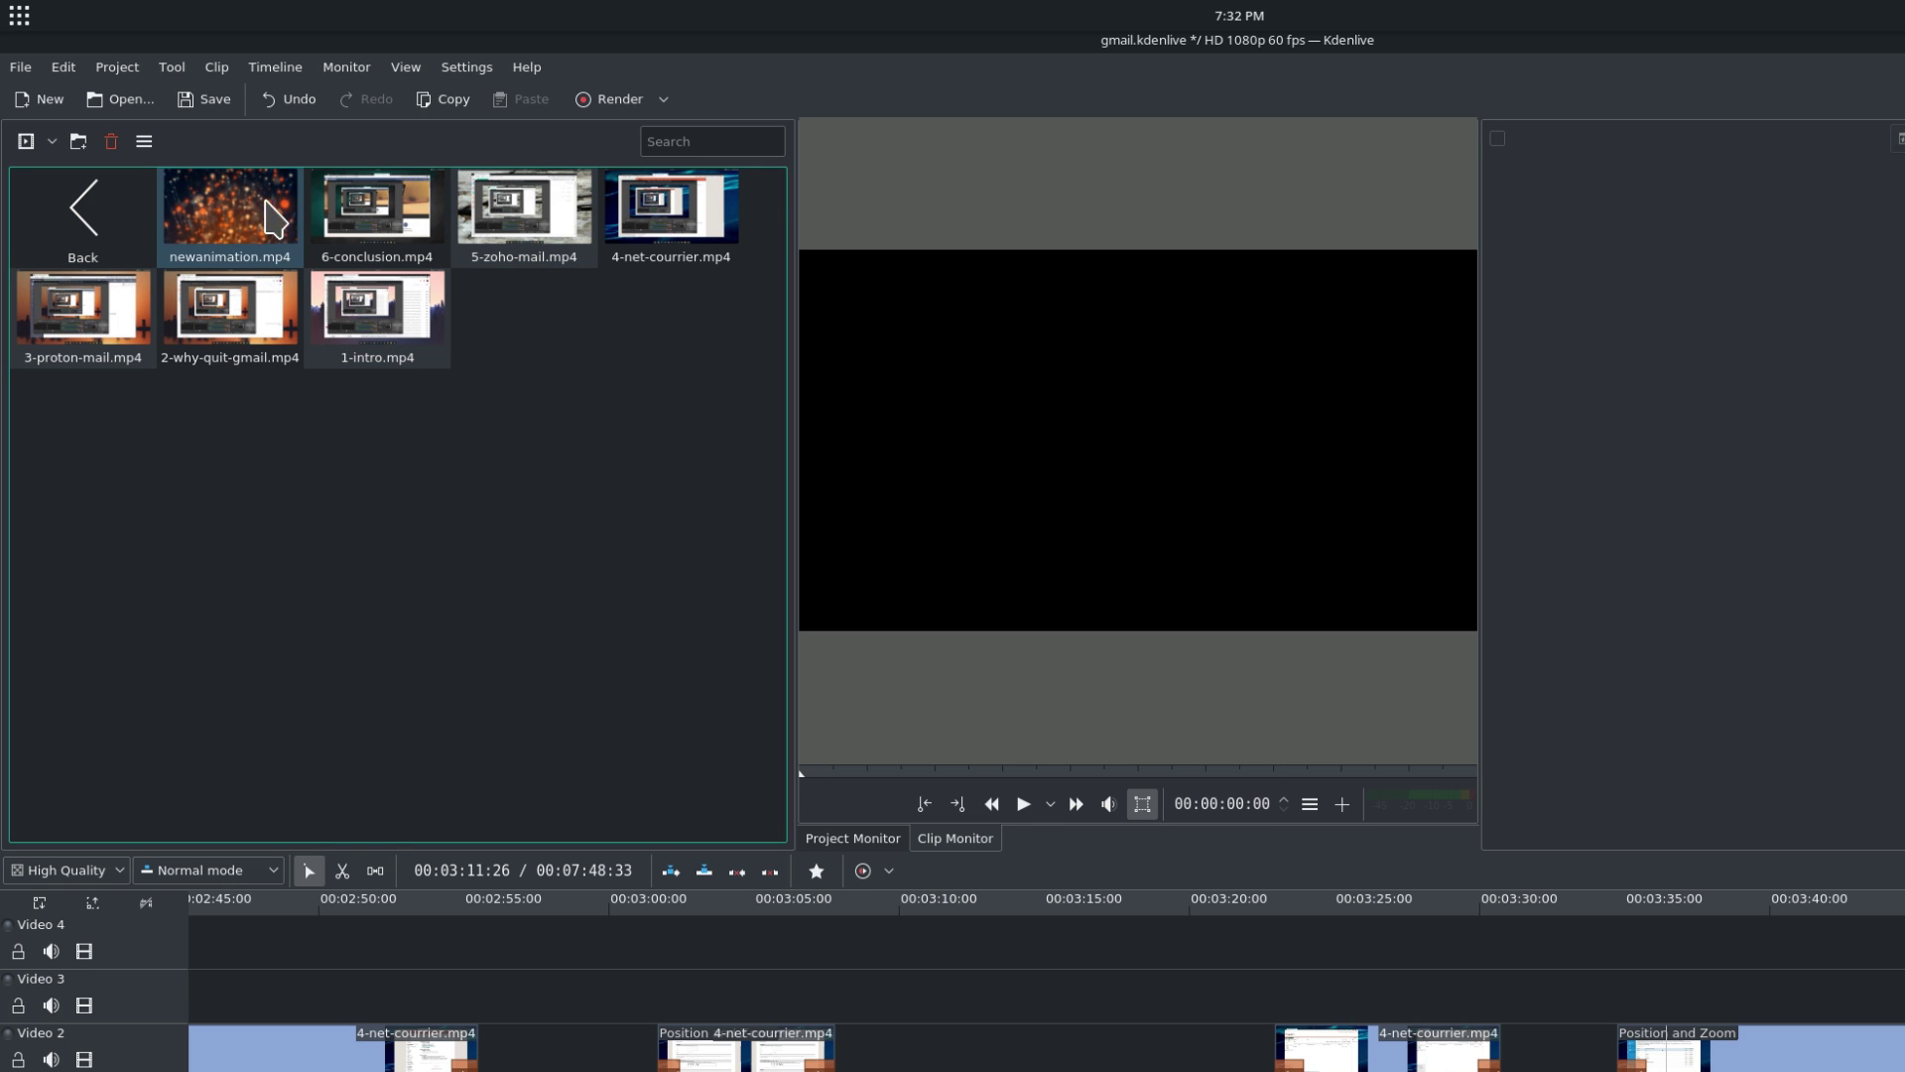
Step: Return the bin to Tree View and turn on Show description
{"action": "left_click", "coordinate": [143, 141]}
{"action": "left_click", "coordinate": [401, 170]}
{"action": "left_click", "coordinate": [144, 141]}
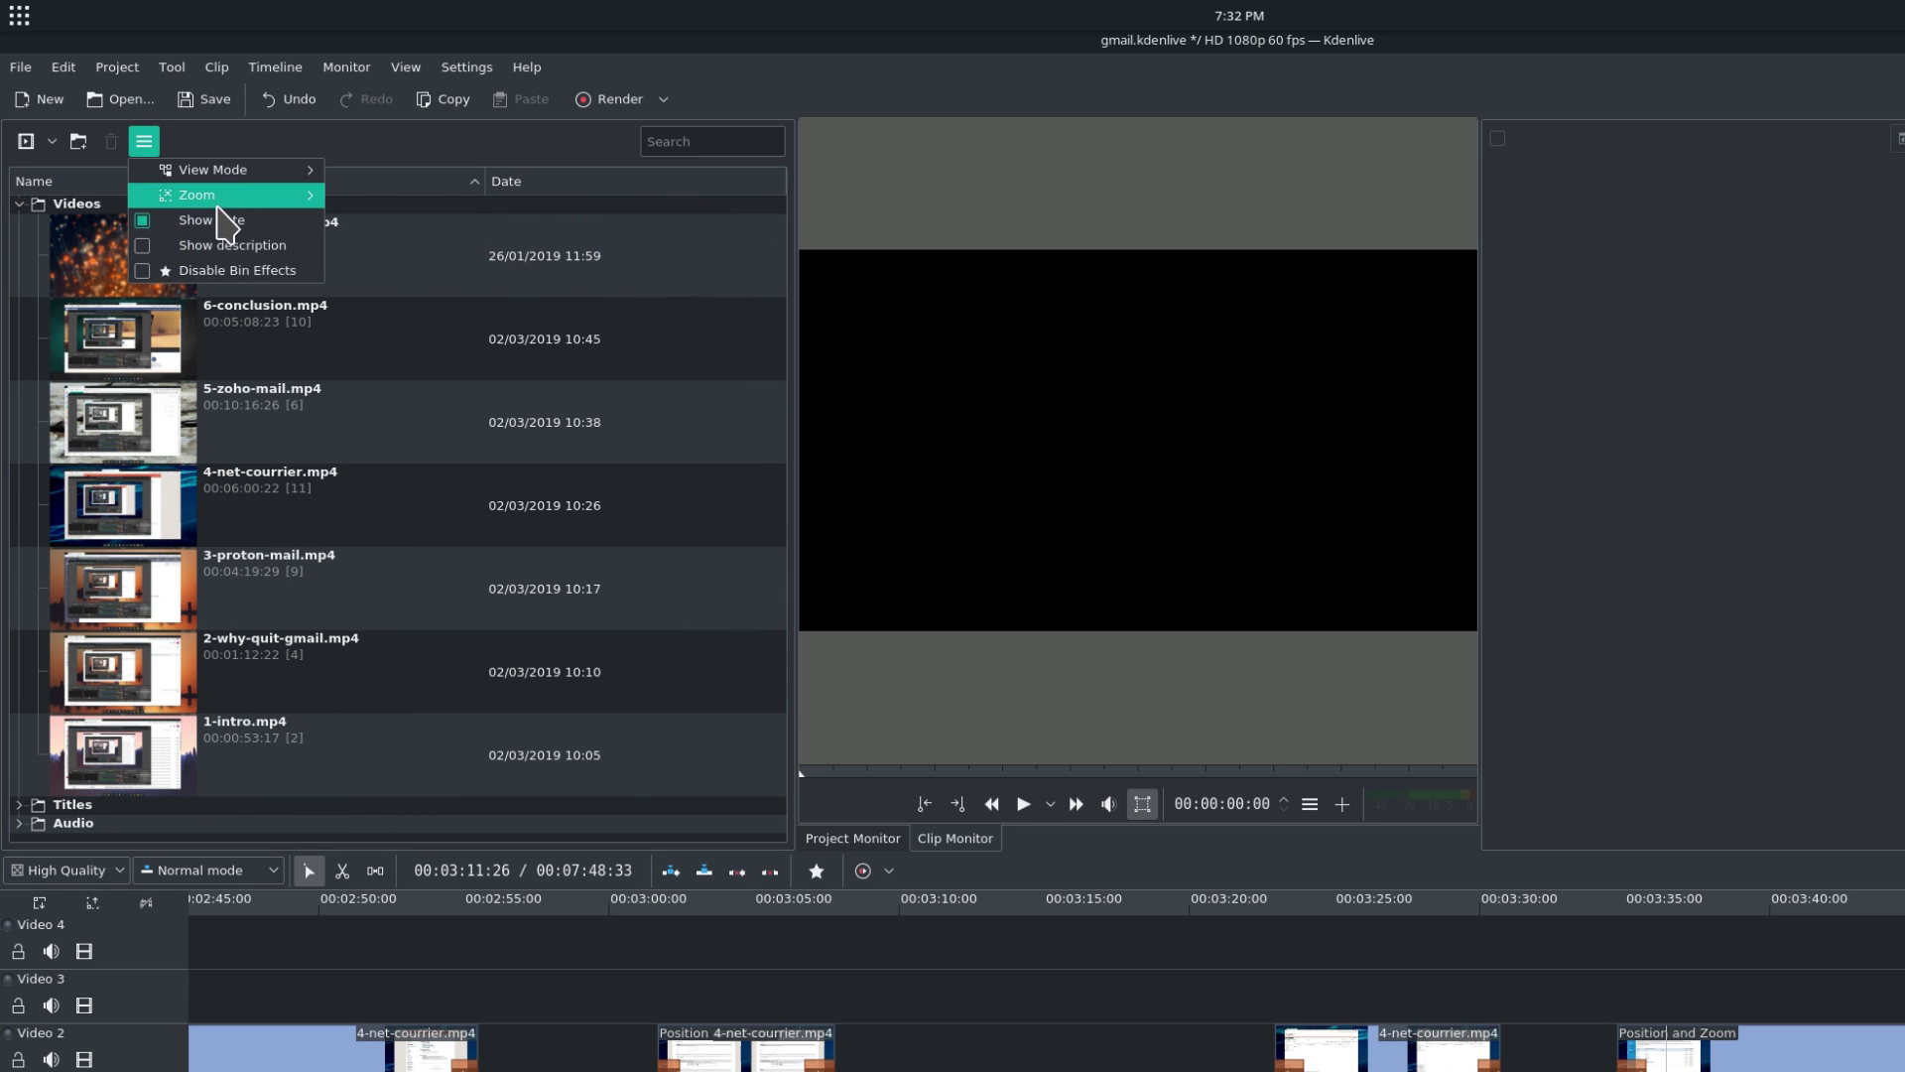
{"action": "left_click", "coordinate": [231, 245]}
Step: Adjust the bin's Zoom slider to resize the clip thumbnails
{"action": "left_click", "coordinate": [213, 255]}
{"action": "left_click", "coordinate": [144, 141]}
{"action": "left_click", "coordinate": [222, 219]}
{"action": "mouse_move", "coordinate": [235, 198]}
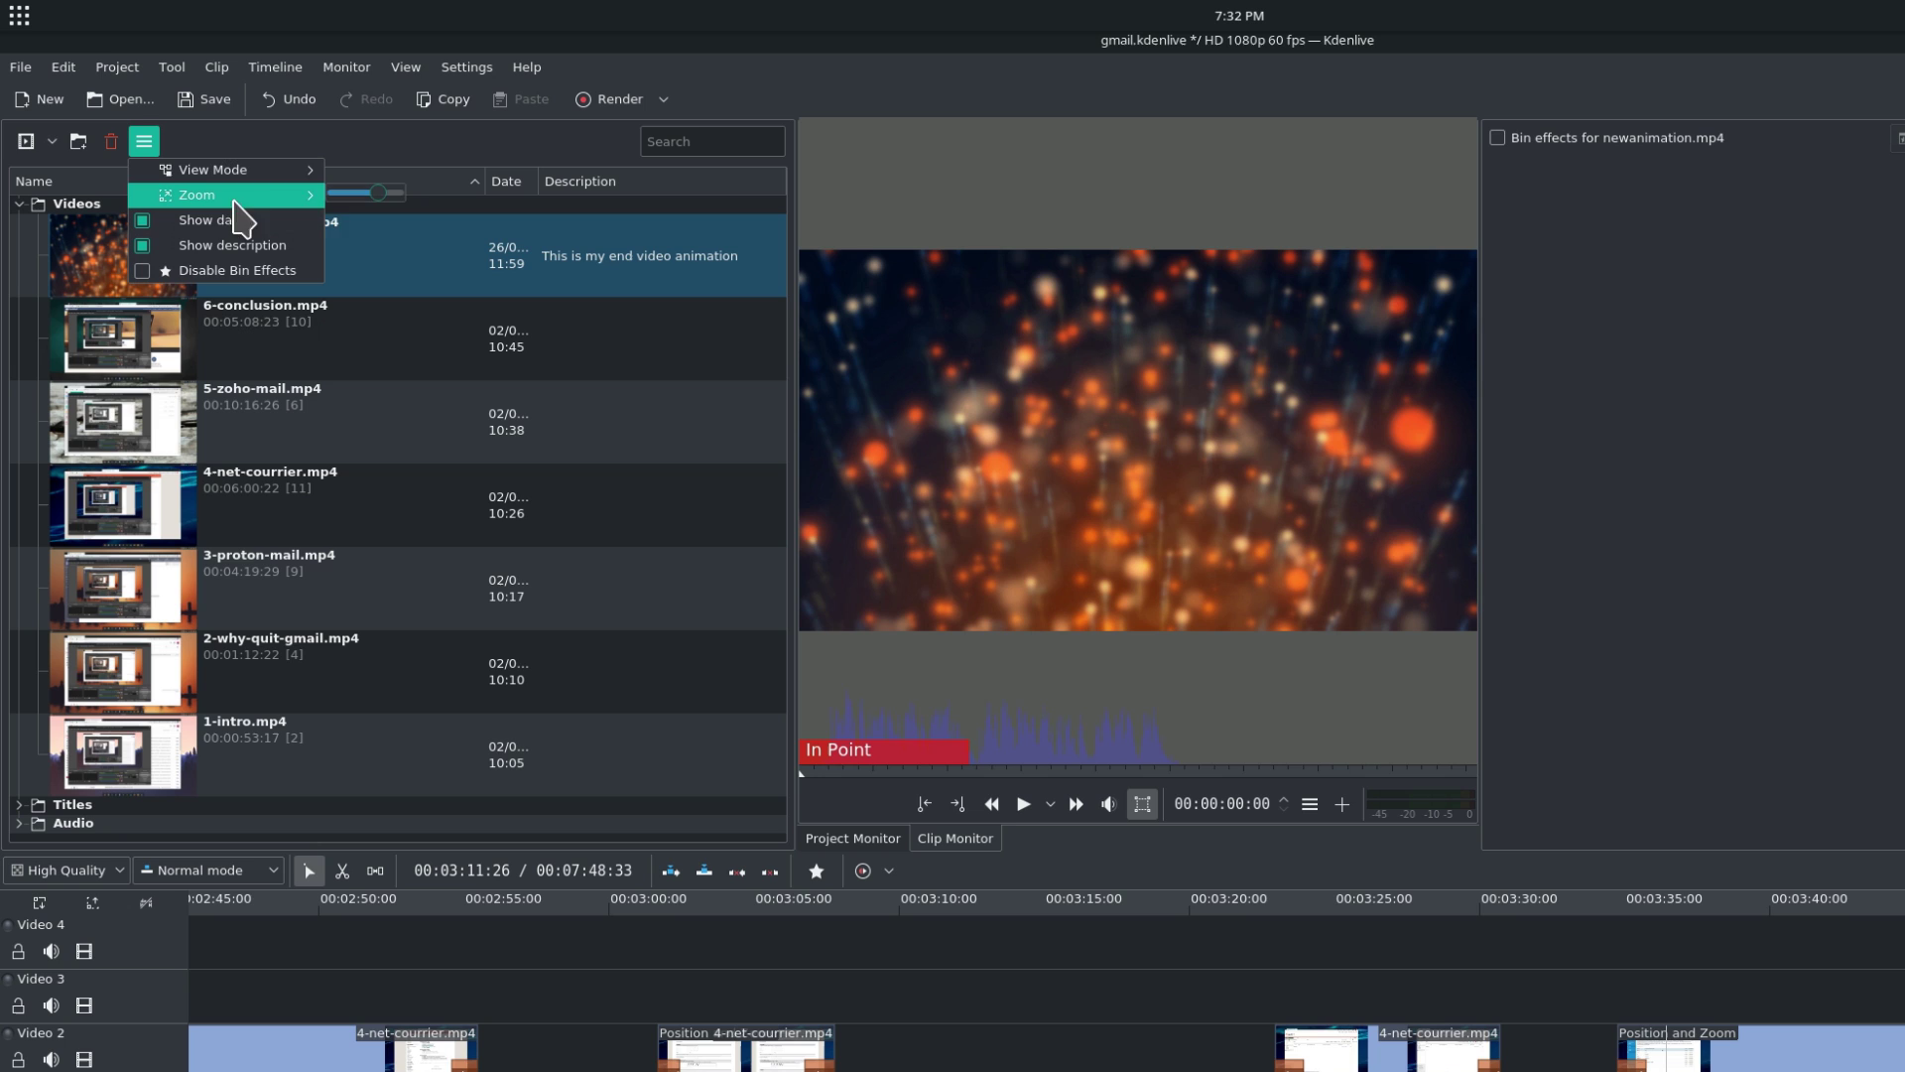
{"action": "mouse_move", "coordinate": [373, 195]}
{"action": "left_mouse_down"}
{"action": "mouse_move", "coordinate": [424, 194]}
{"action": "mouse_move", "coordinate": [331, 200]}
{"action": "mouse_move", "coordinate": [383, 204]}
{"action": "left_mouse_up"}
{"action": "left_click", "coordinate": [51, 141]}
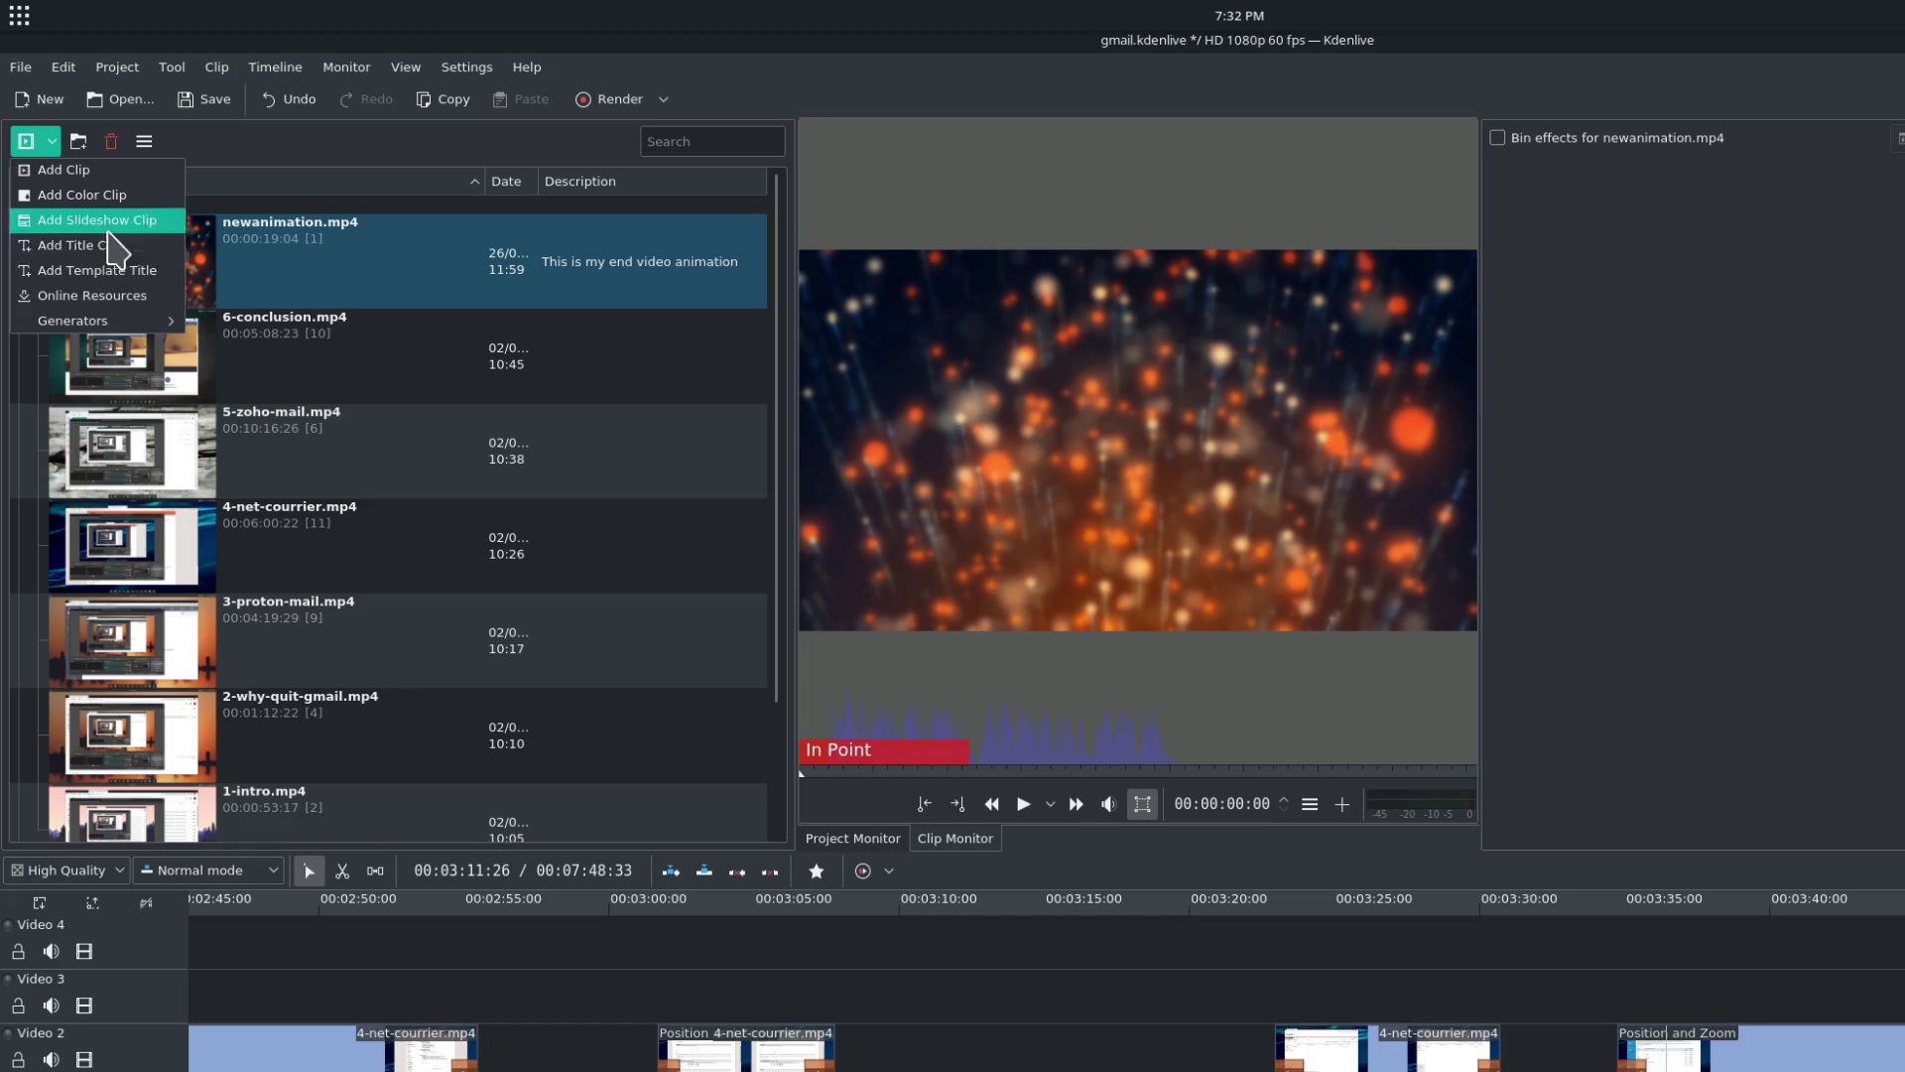
{"action": "left_click", "coordinate": [575, 170]}
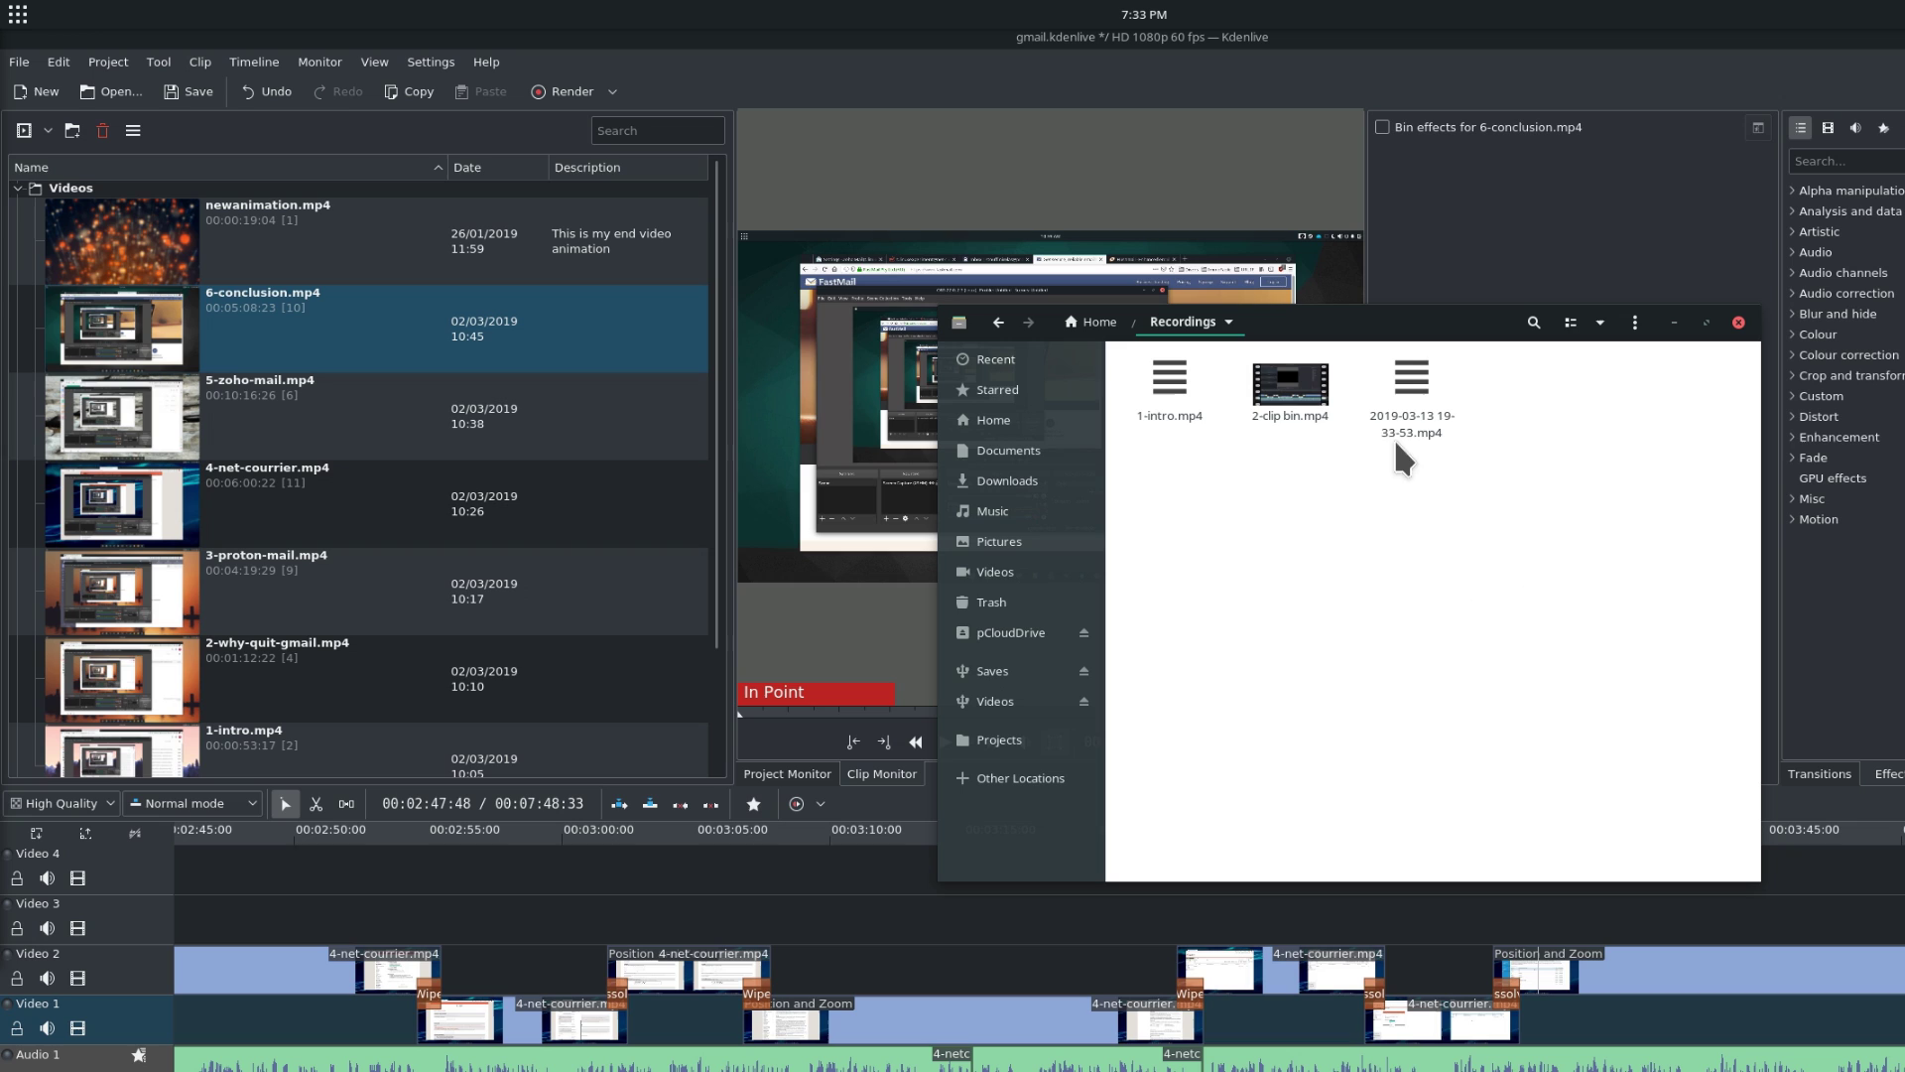
Step: Add Gmail.mp4 from the project folder to the bin and preview it
{"action": "left_click_drag", "start_coordinate": [1323, 404], "coordinate": [1306, 519]}
{"action": "left_click", "coordinate": [60, 149]}
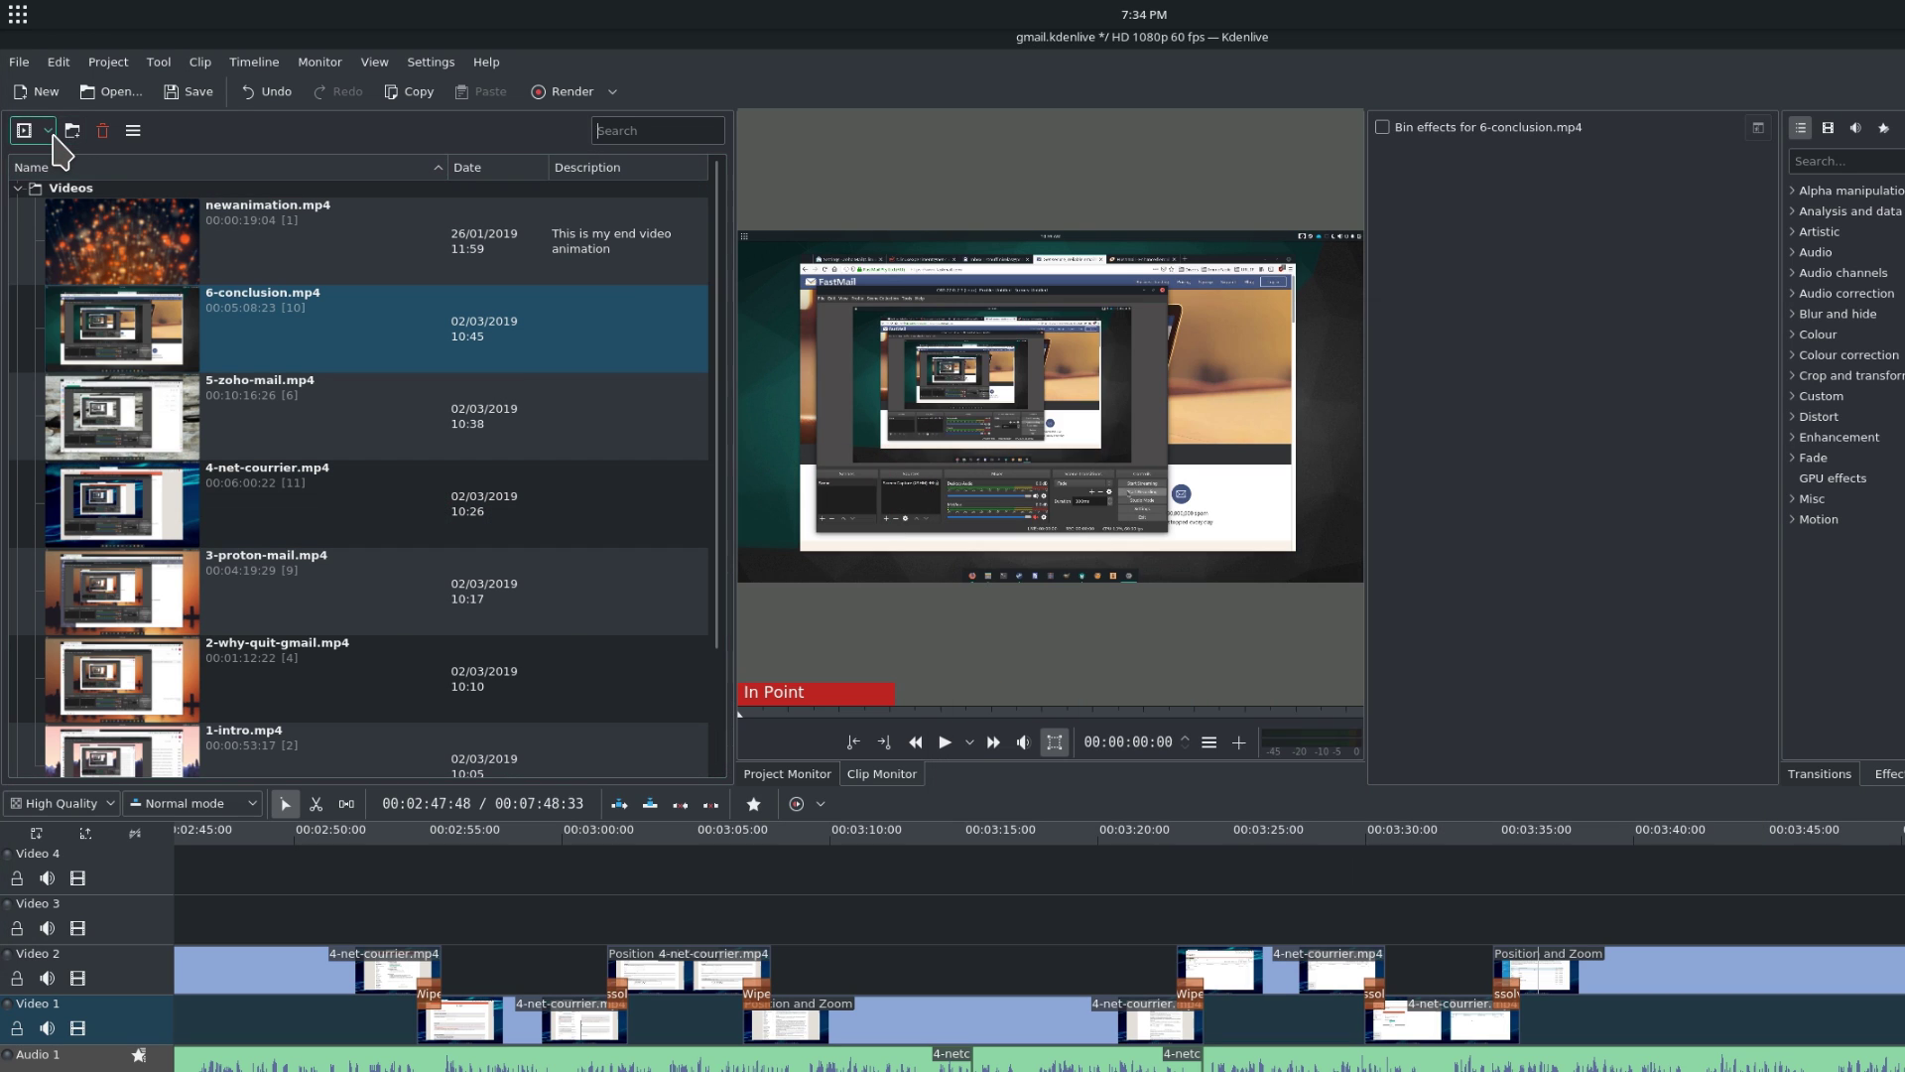
{"action": "left_click", "coordinate": [54, 137]}
{"action": "left_click", "coordinate": [61, 157]}
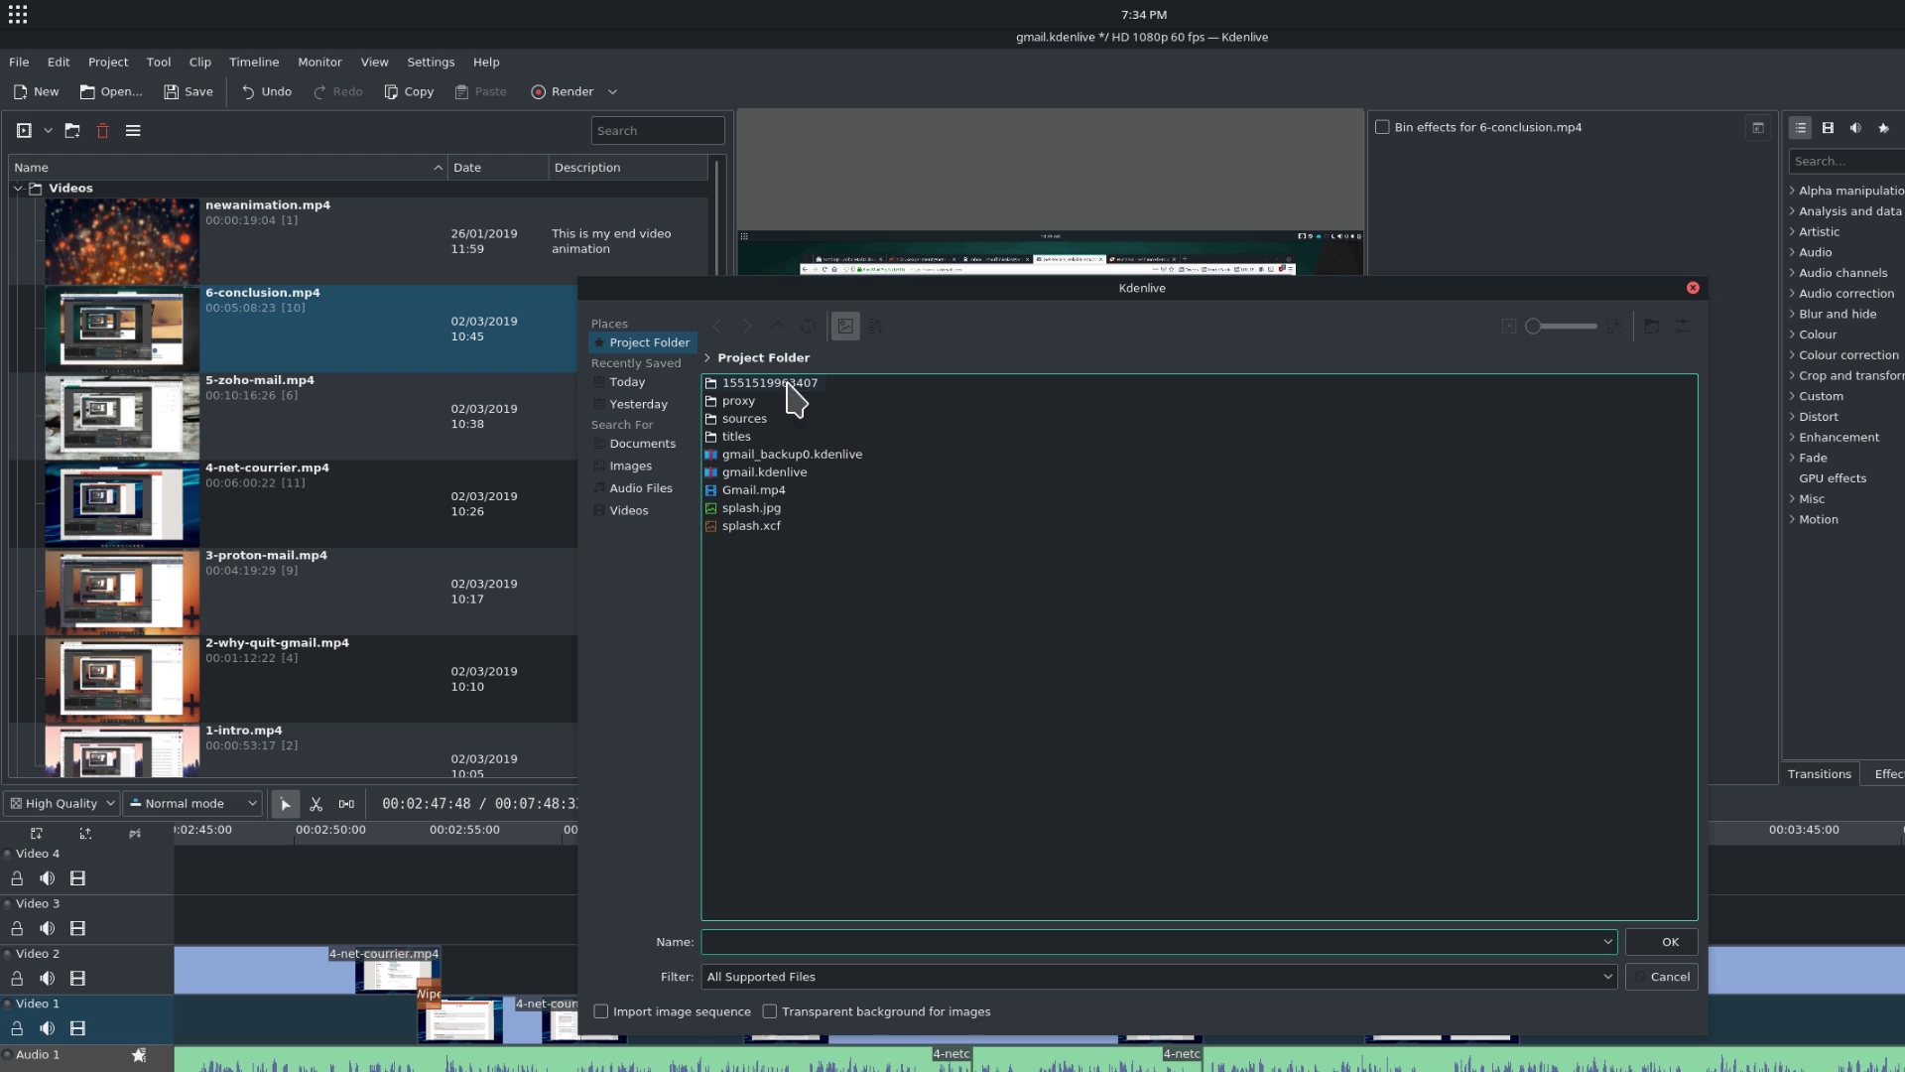
{"action": "left_click", "coordinate": [751, 507]}
{"action": "left_click", "coordinate": [754, 489]}
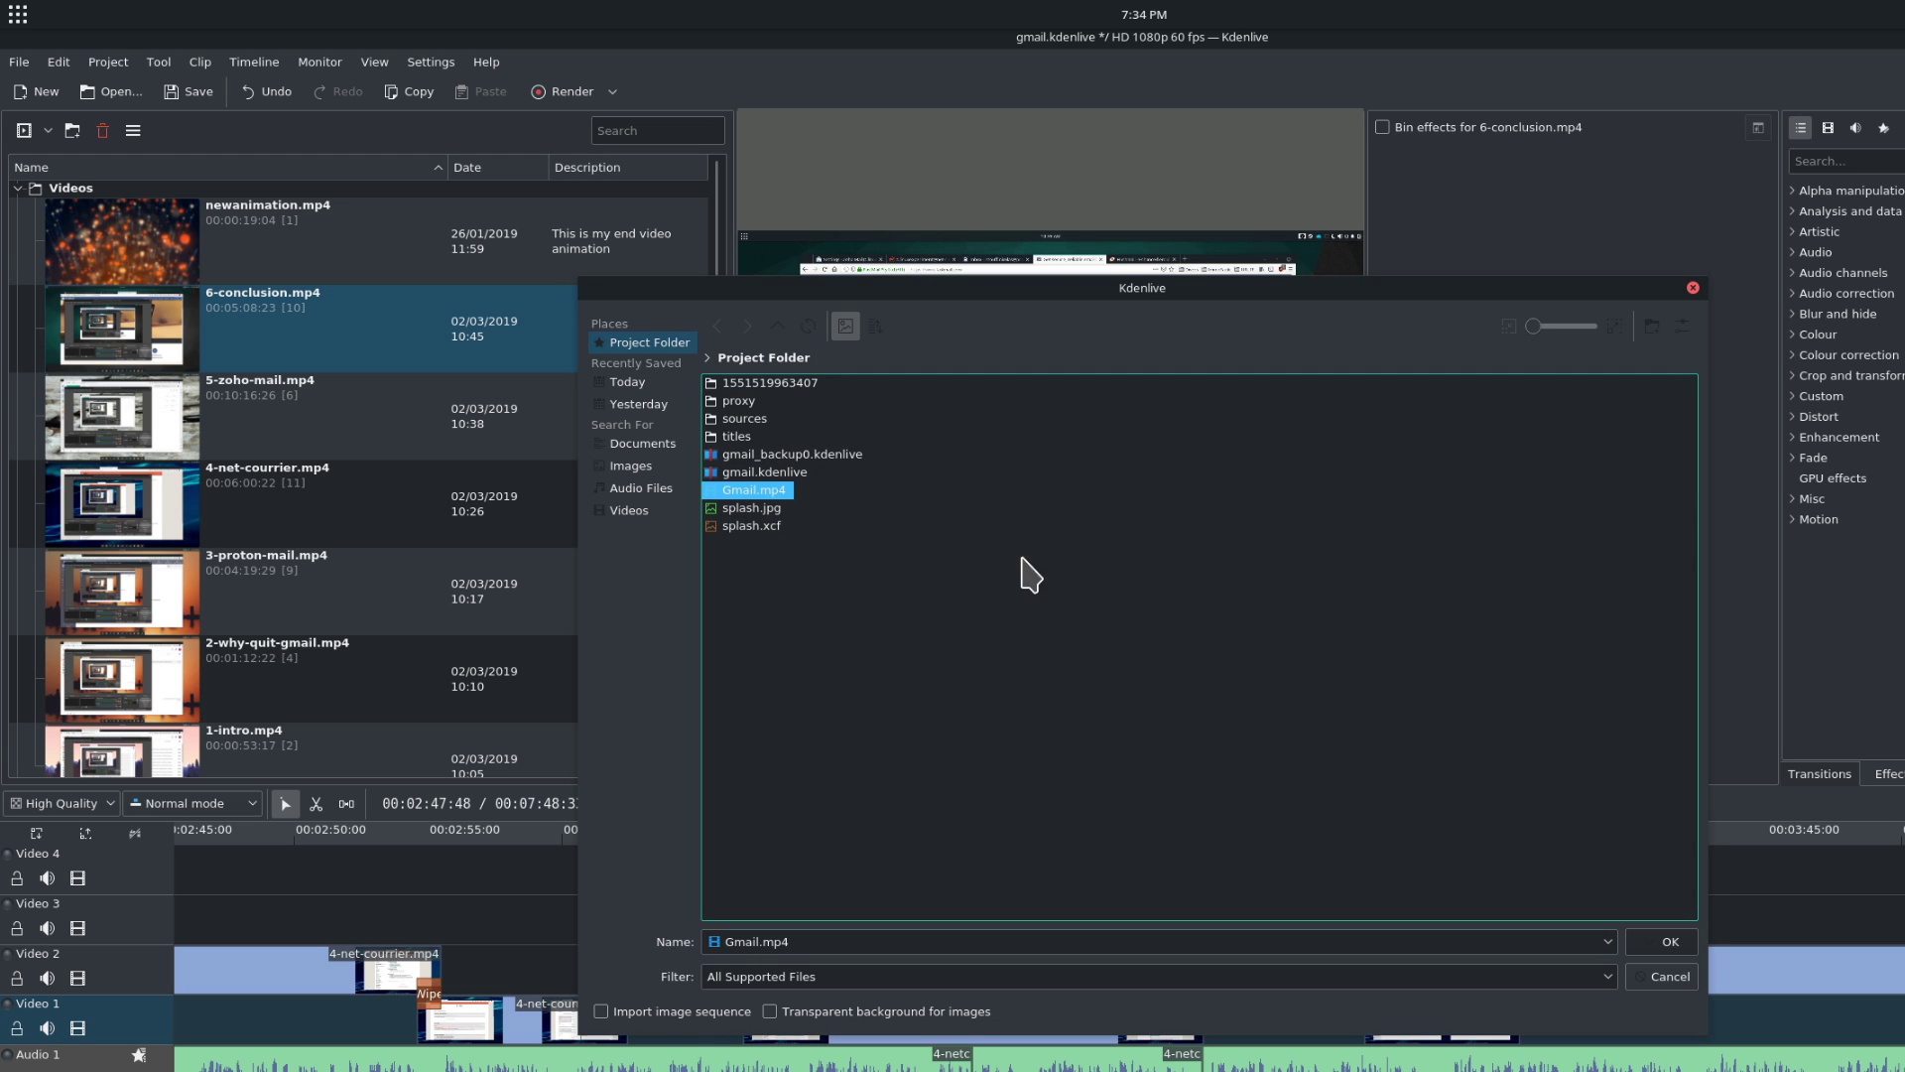
{"action": "left_click", "coordinate": [1670, 941]}
{"action": "left_click", "coordinate": [307, 357]}
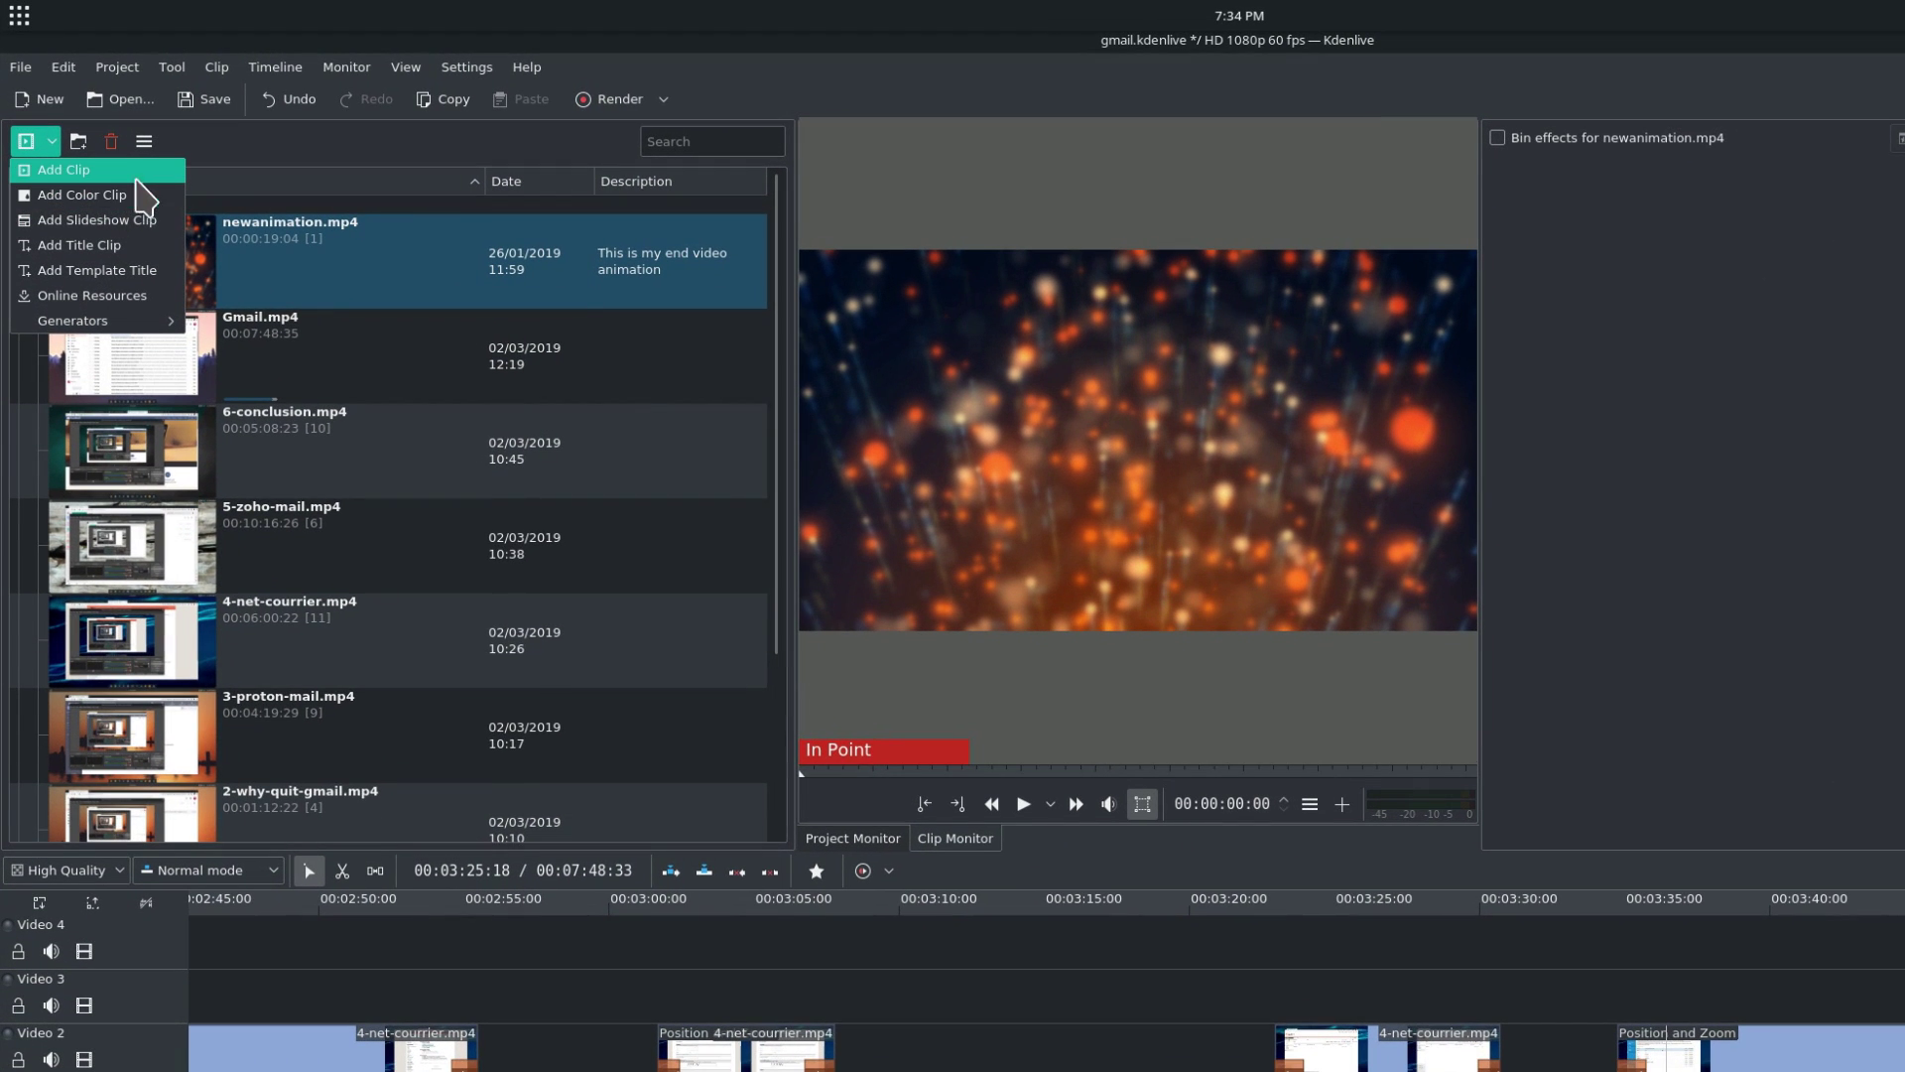
Step: Create a 5-second orange Color Clip and preview it in the bin
{"action": "left_click", "coordinate": [155, 178]}
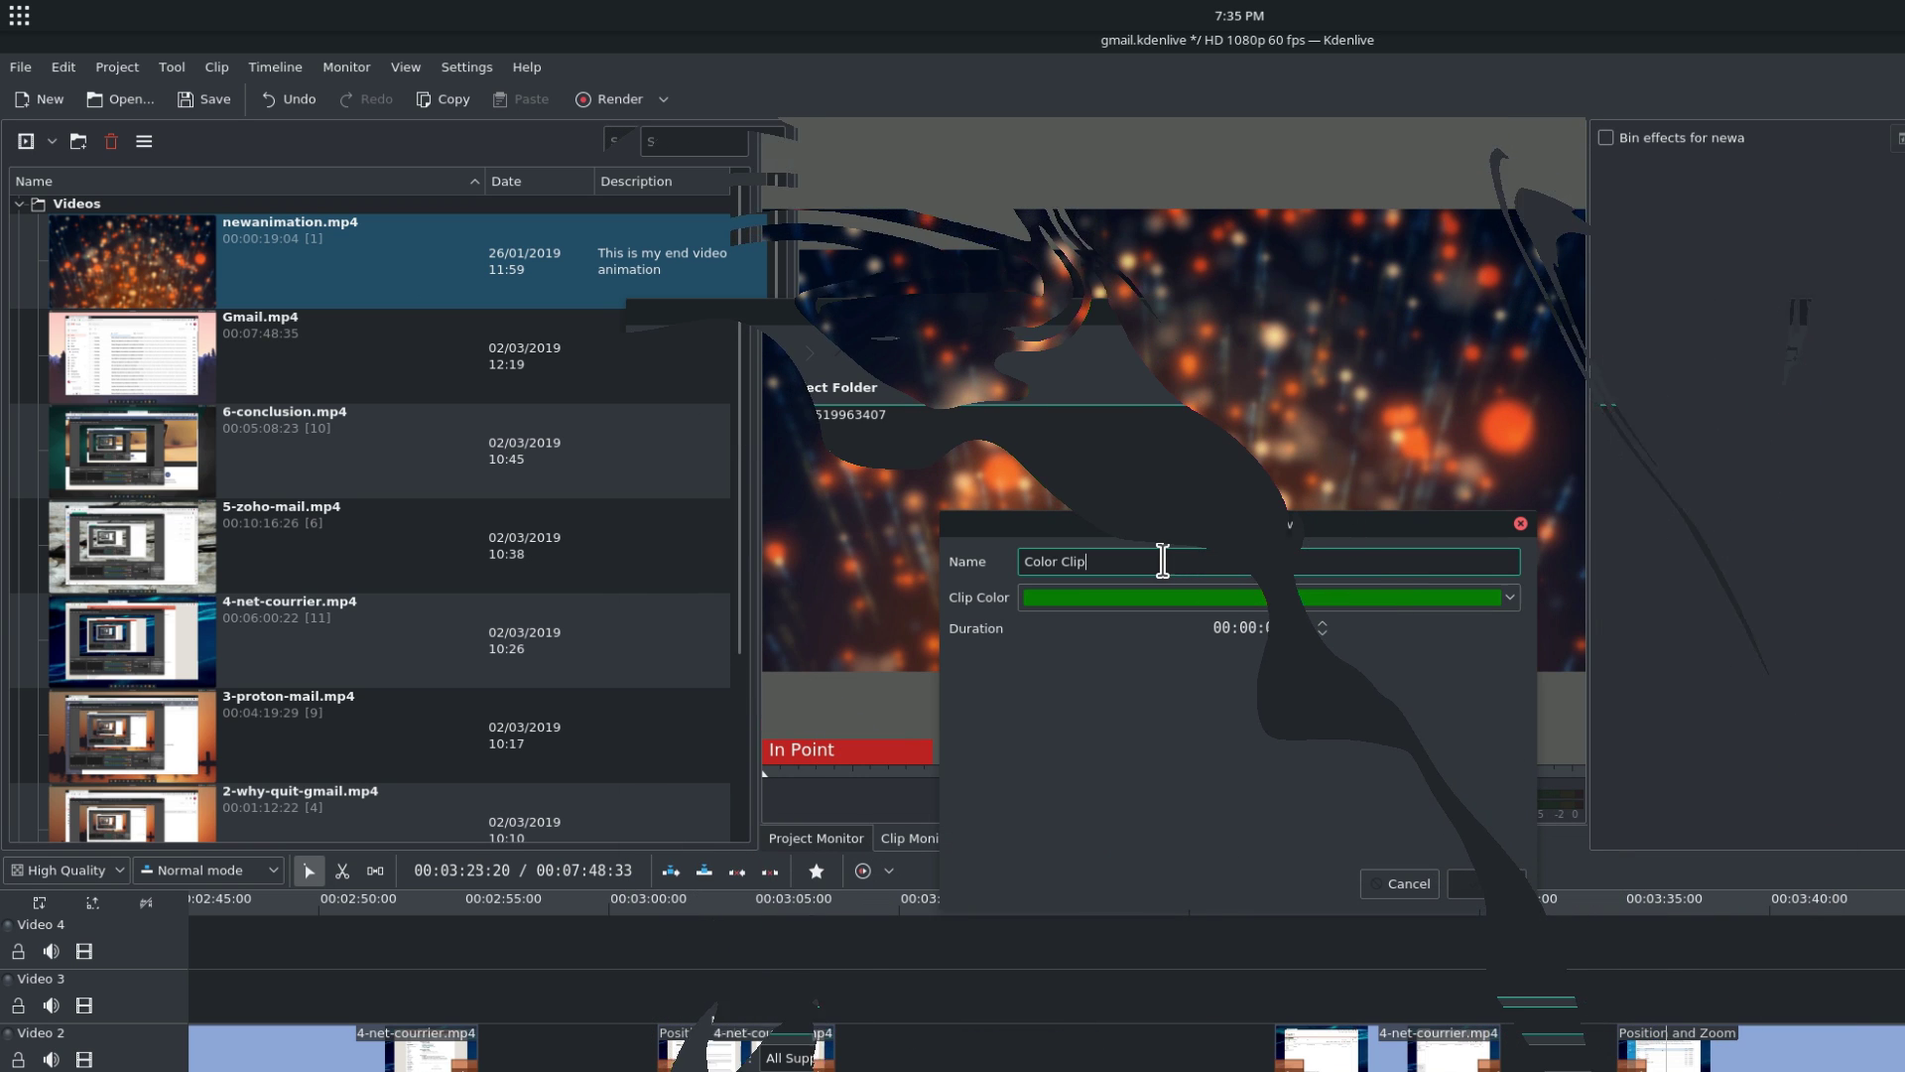
{"action": "left_click", "coordinate": [1156, 598]}
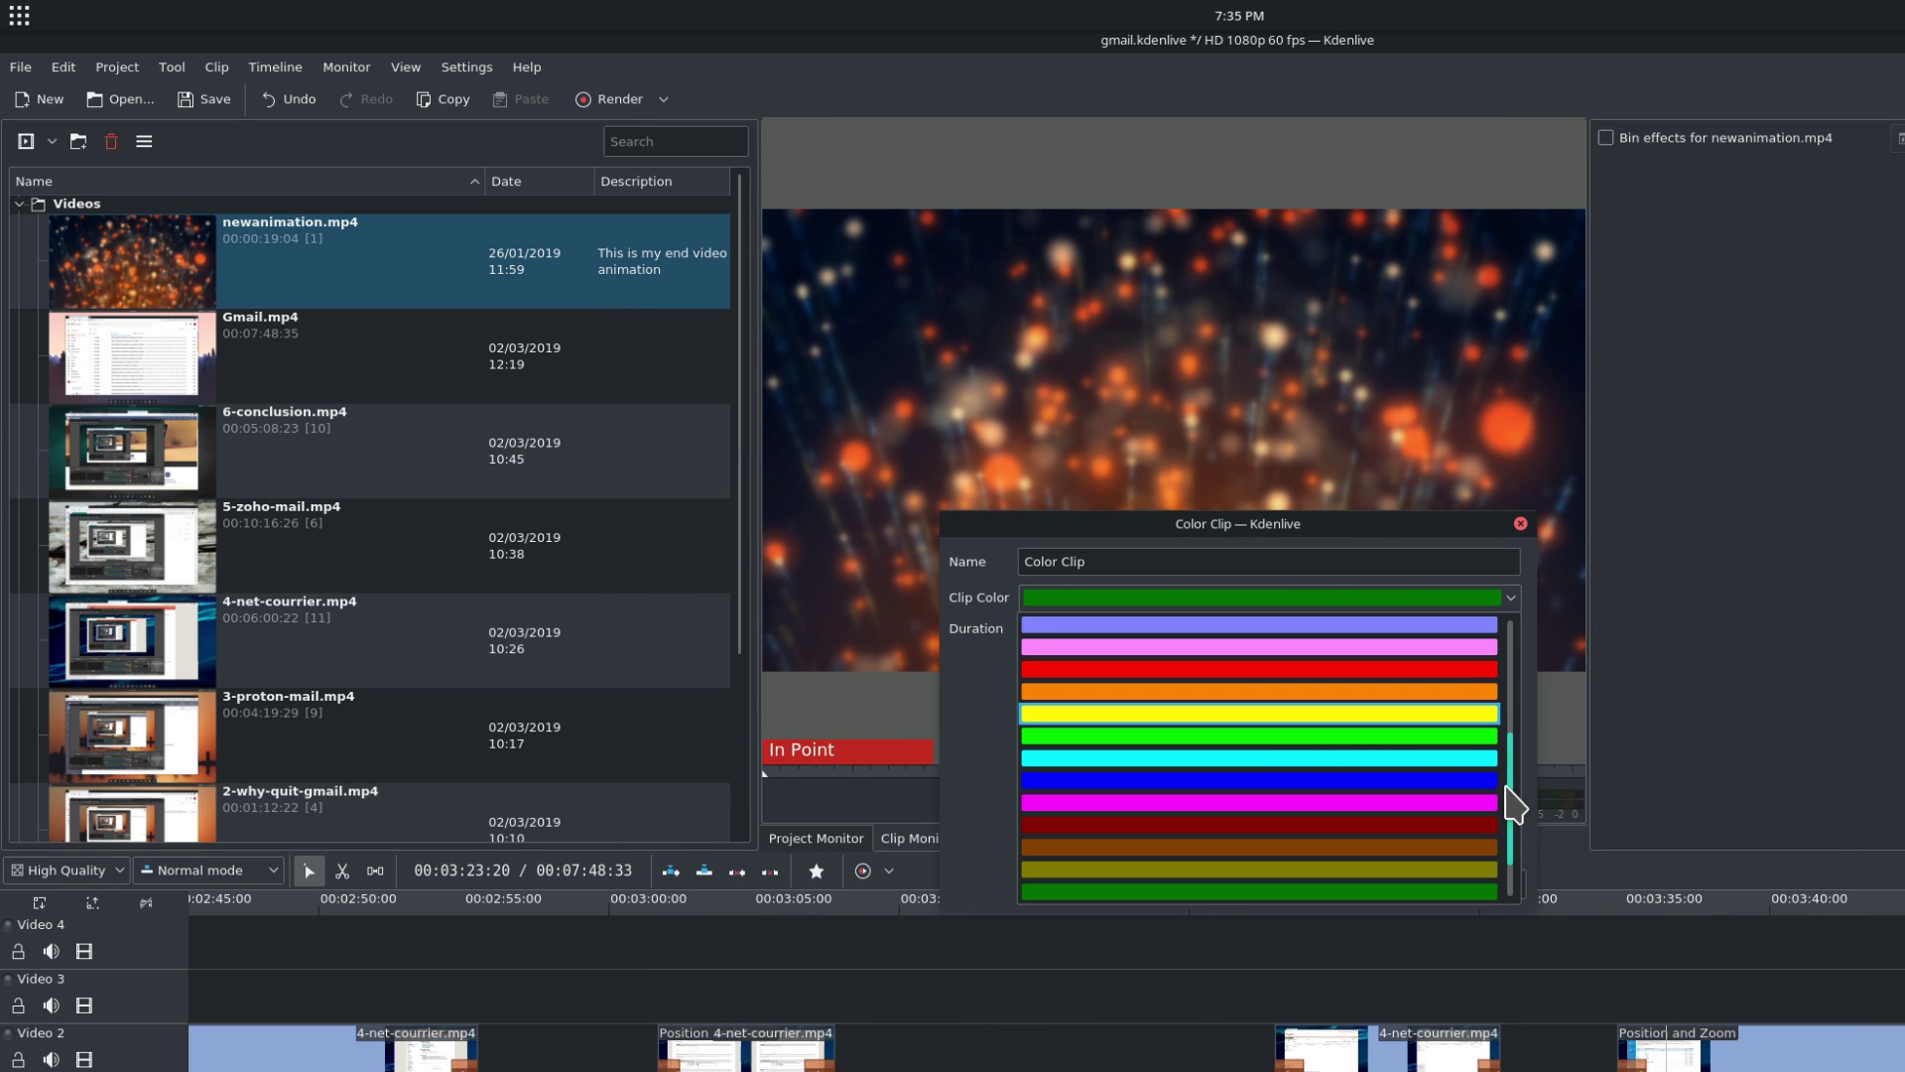
{"action": "left_click_drag", "start_coordinate": [1509, 799], "coordinate": [1509, 659]}
{"action": "left_click", "coordinate": [1264, 650]}
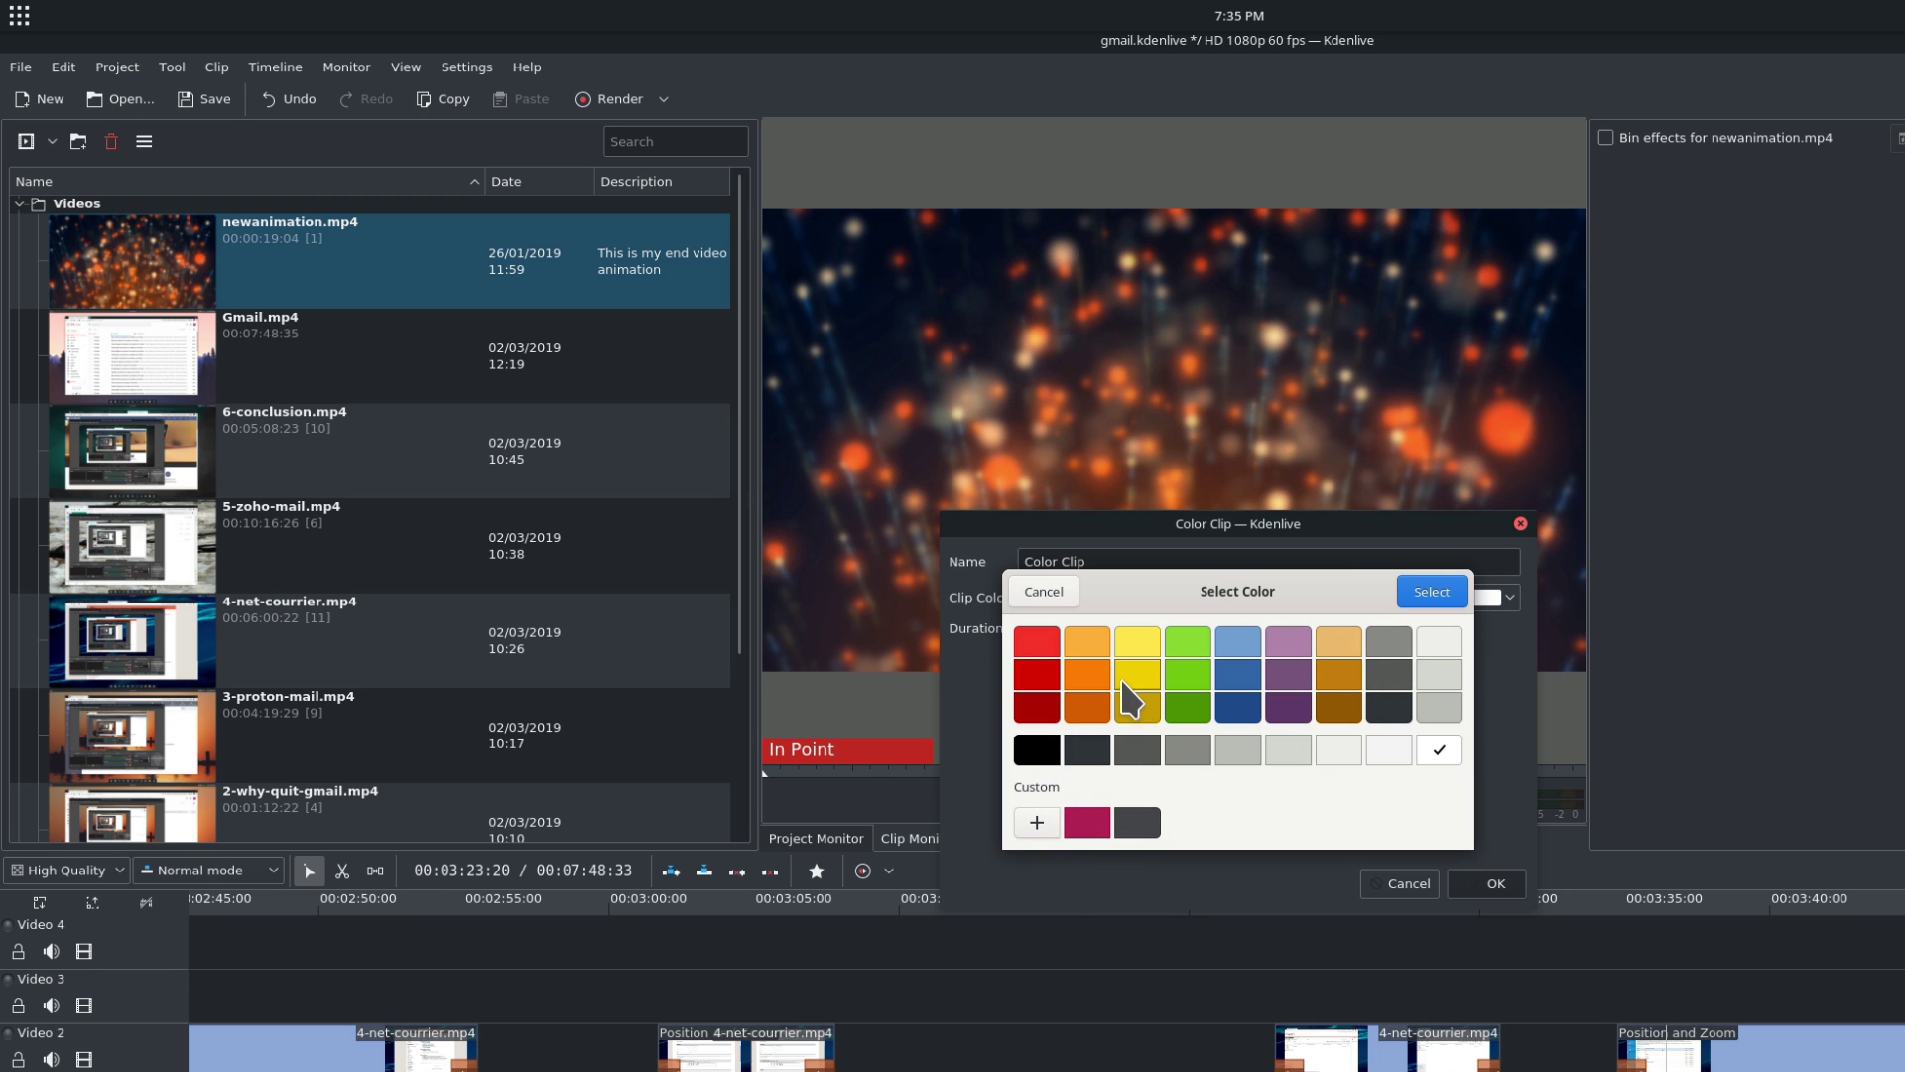
{"action": "left_click", "coordinate": [1422, 601]}
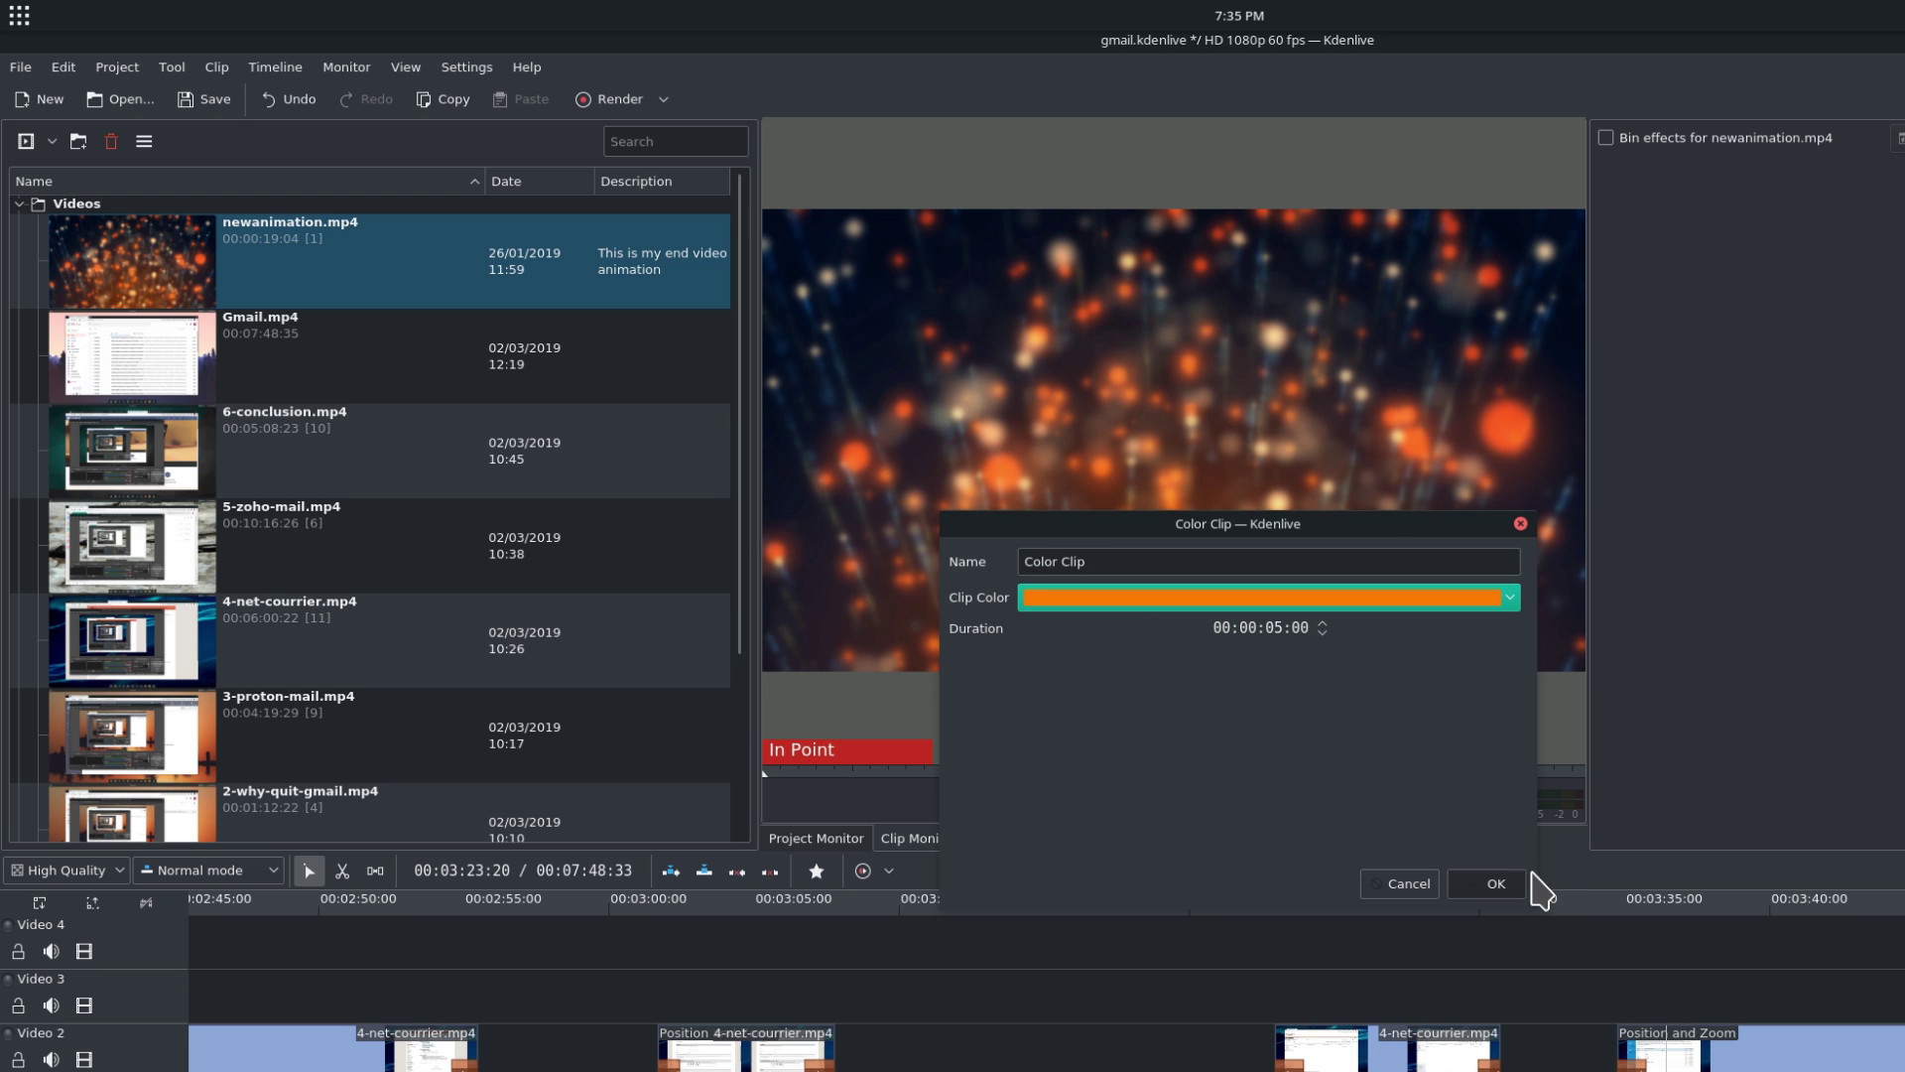
{"action": "left_click", "coordinate": [1495, 883]}
{"action": "left_click", "coordinate": [417, 461]}
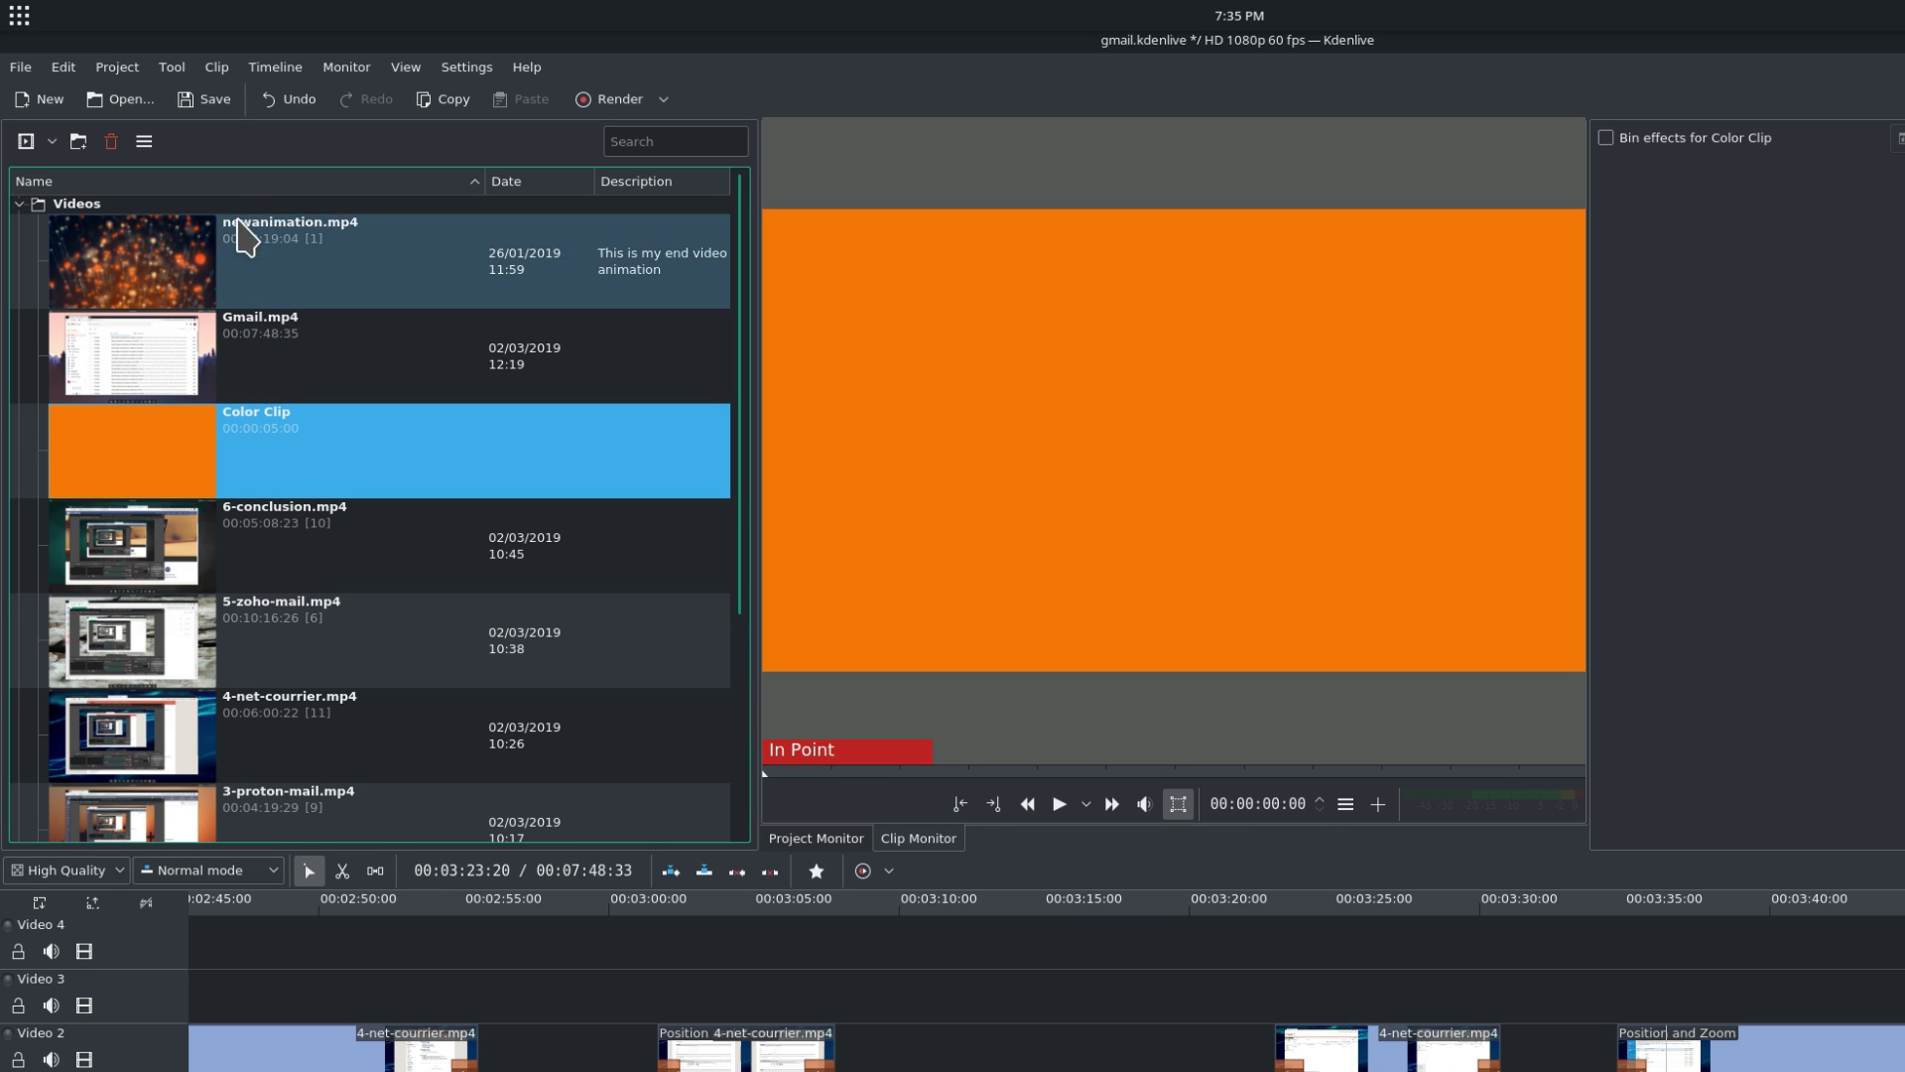
Step: Create a title clip reading 'My Title' with a shadow and preview it in the bin
{"action": "left_click", "coordinate": [111, 141]}
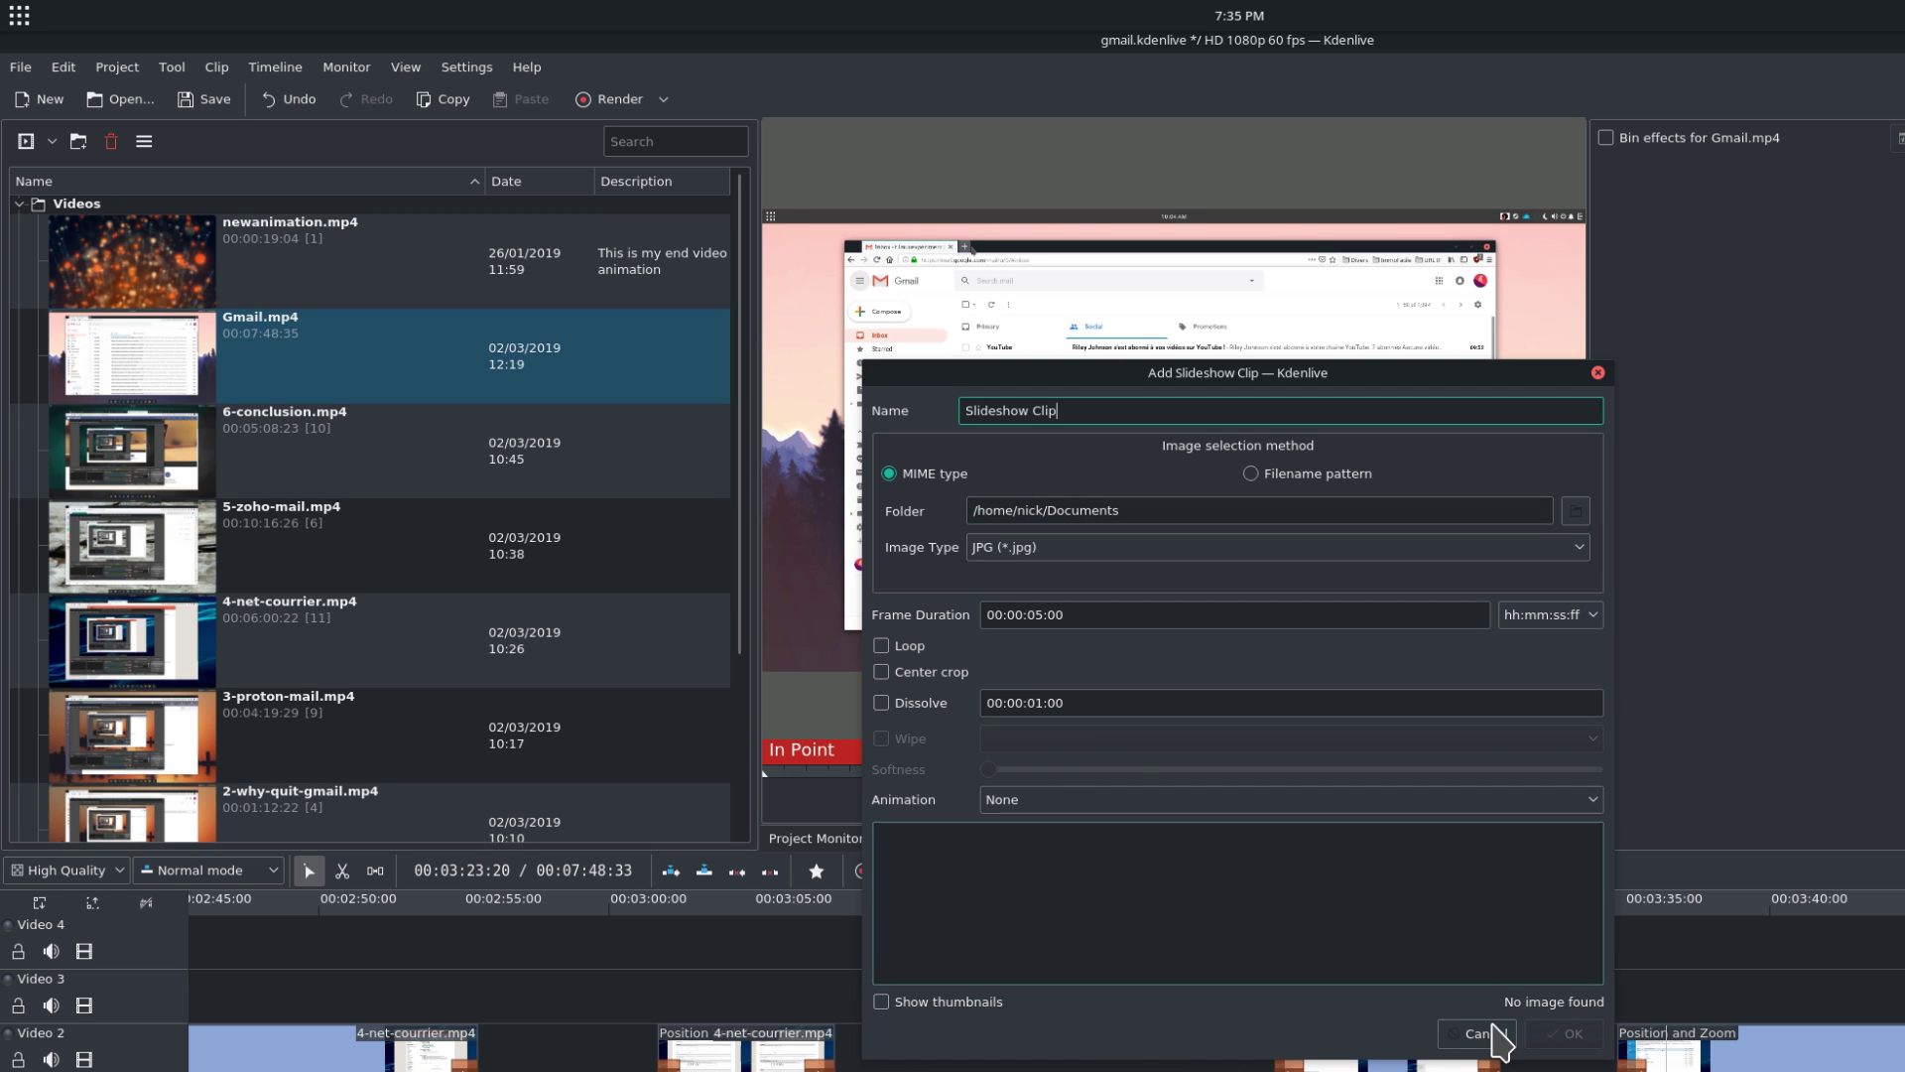
{"action": "left_click", "coordinate": [1485, 1033]}
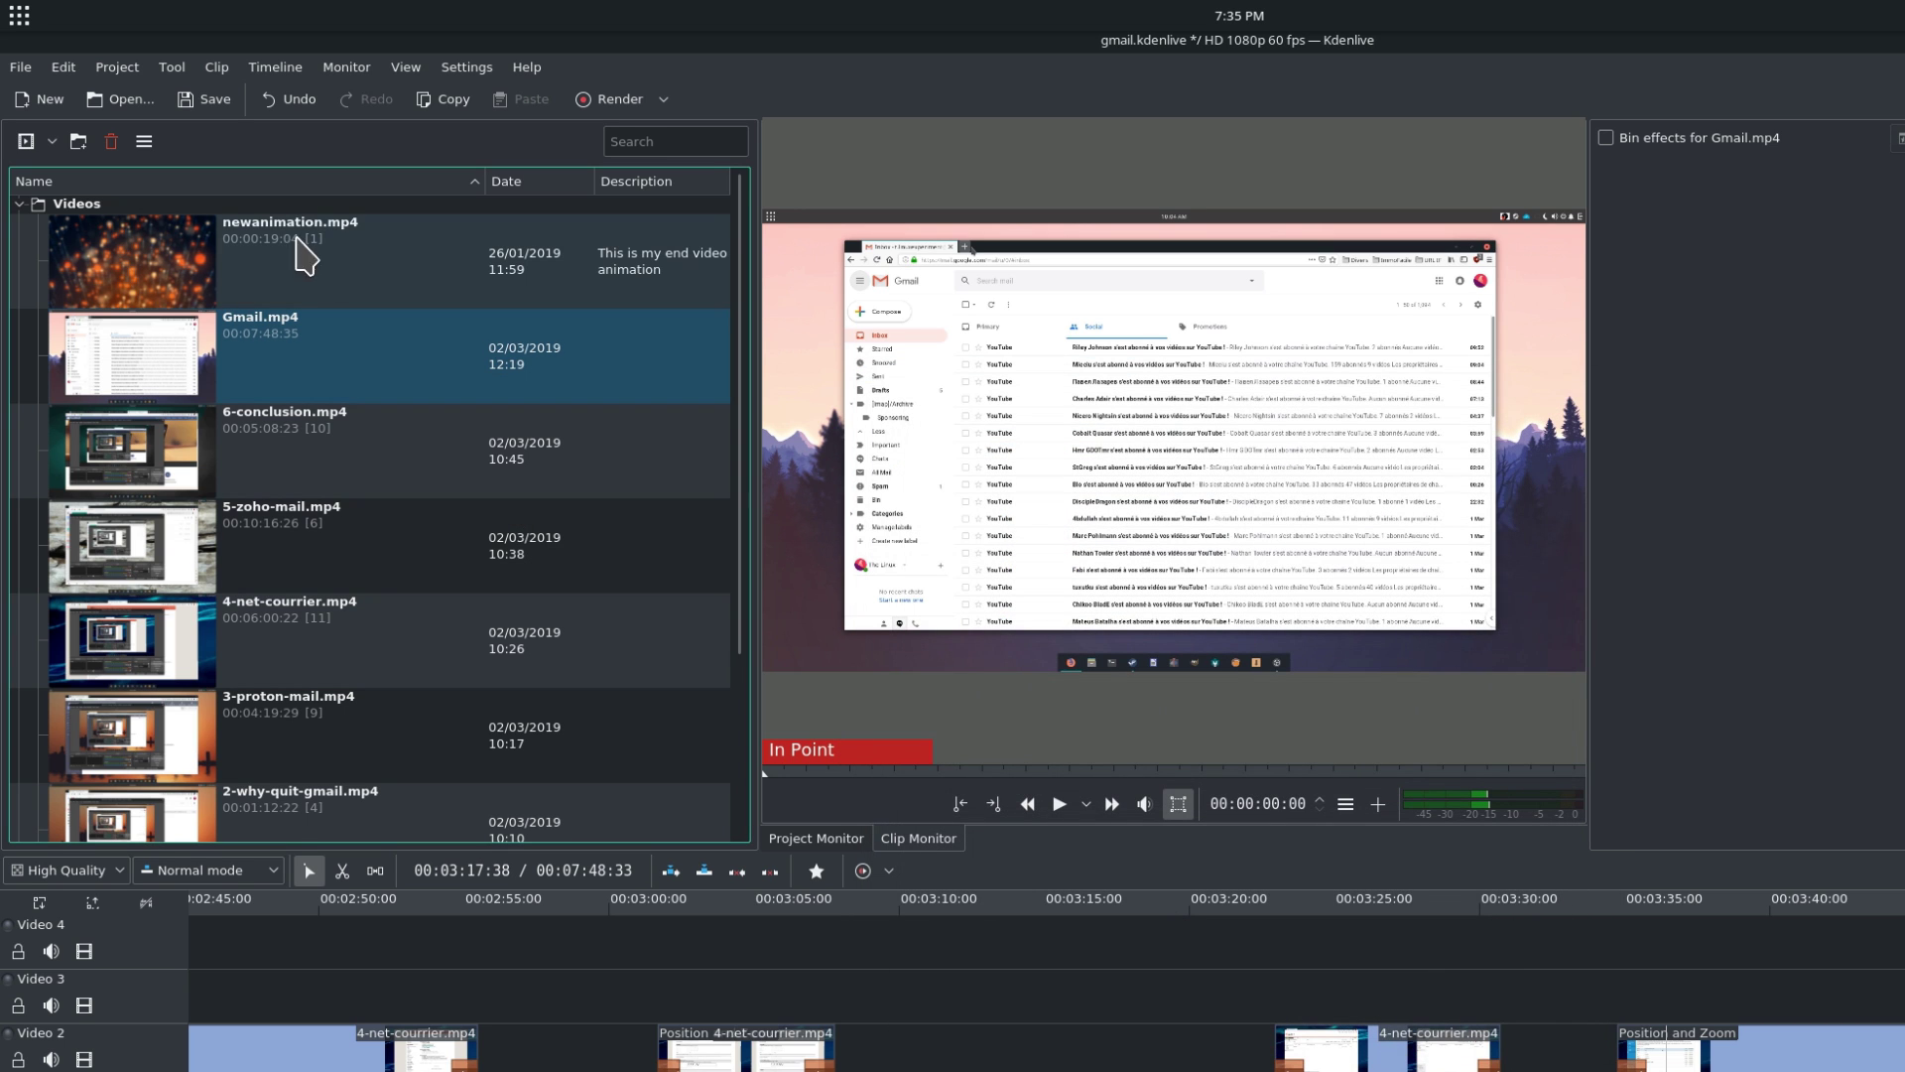
{"action": "left_click", "coordinate": [53, 141]}
{"action": "left_click", "coordinate": [79, 246]}
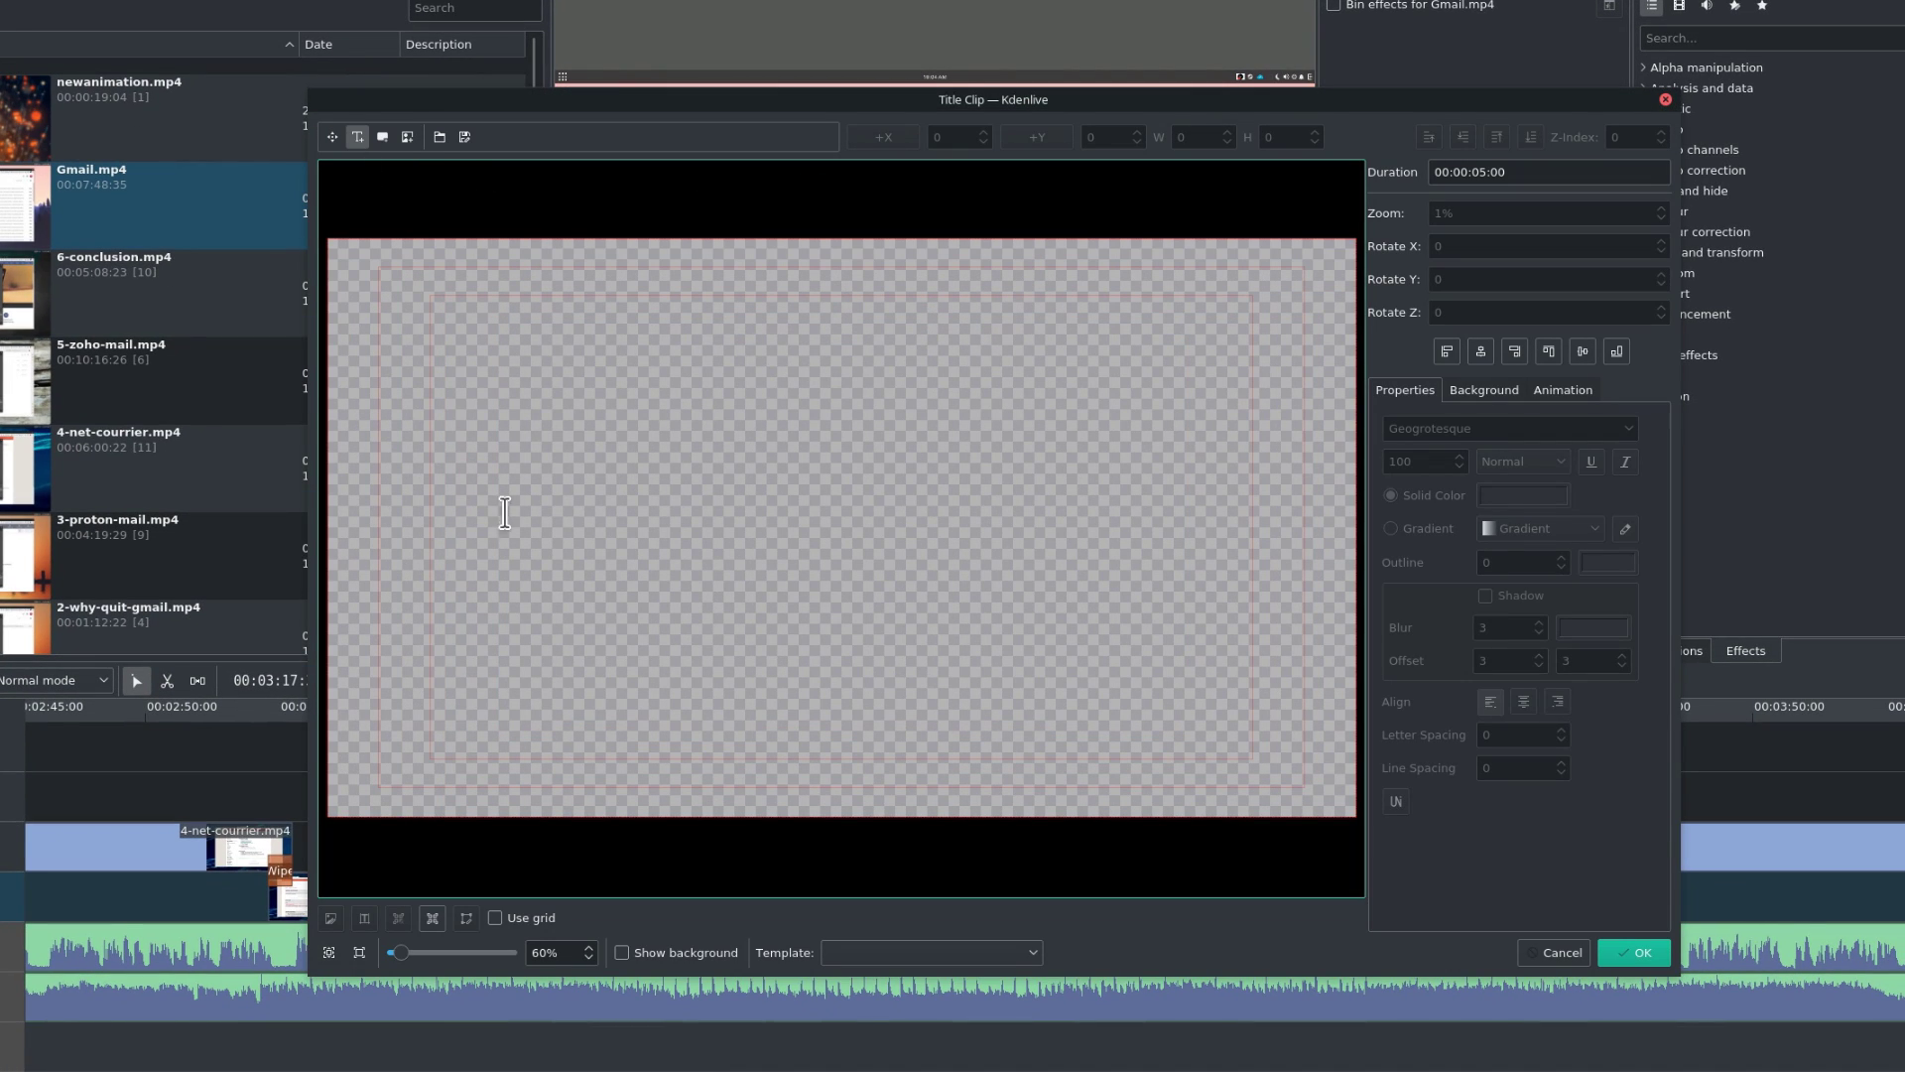
{"action": "left_click", "coordinate": [367, 657]}
{"action": "type", "text": "M"}
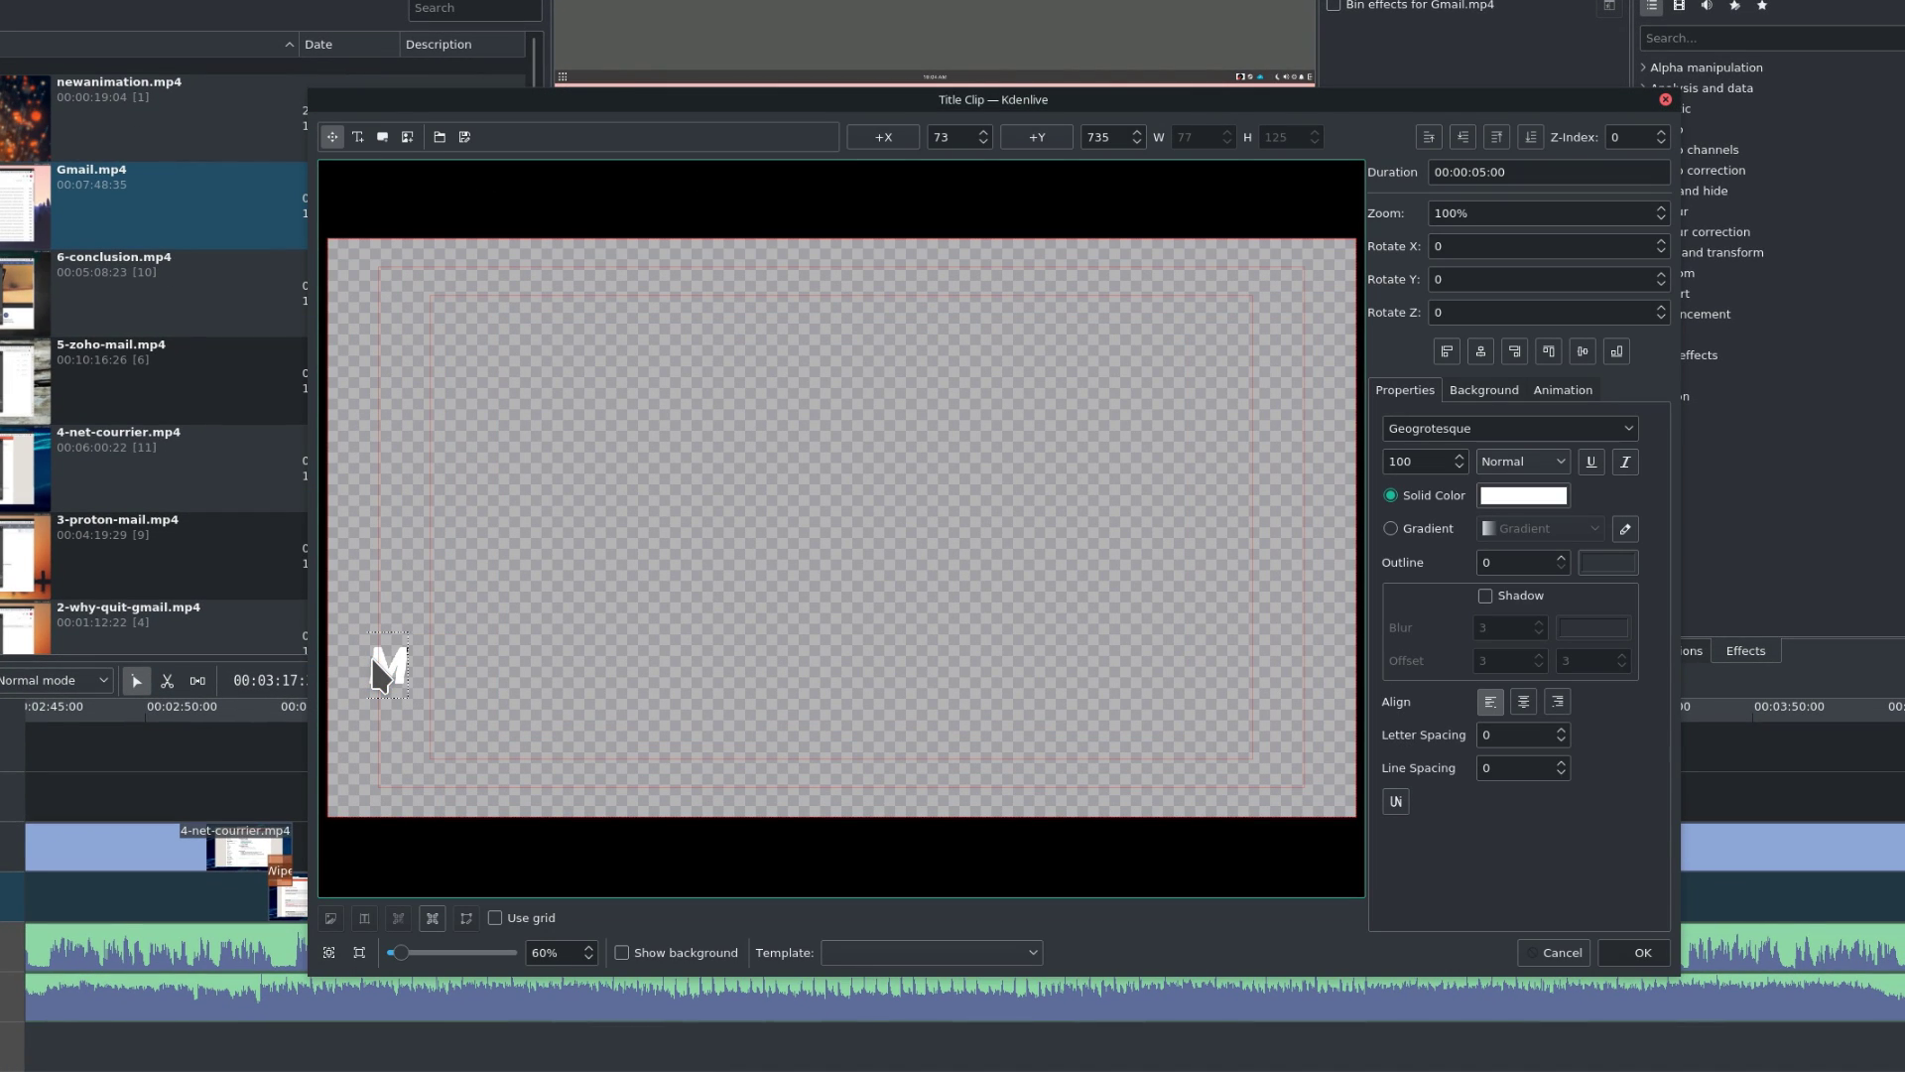
{"action": "type", "text": "y Title"}
{"action": "left_click", "coordinate": [557, 695]}
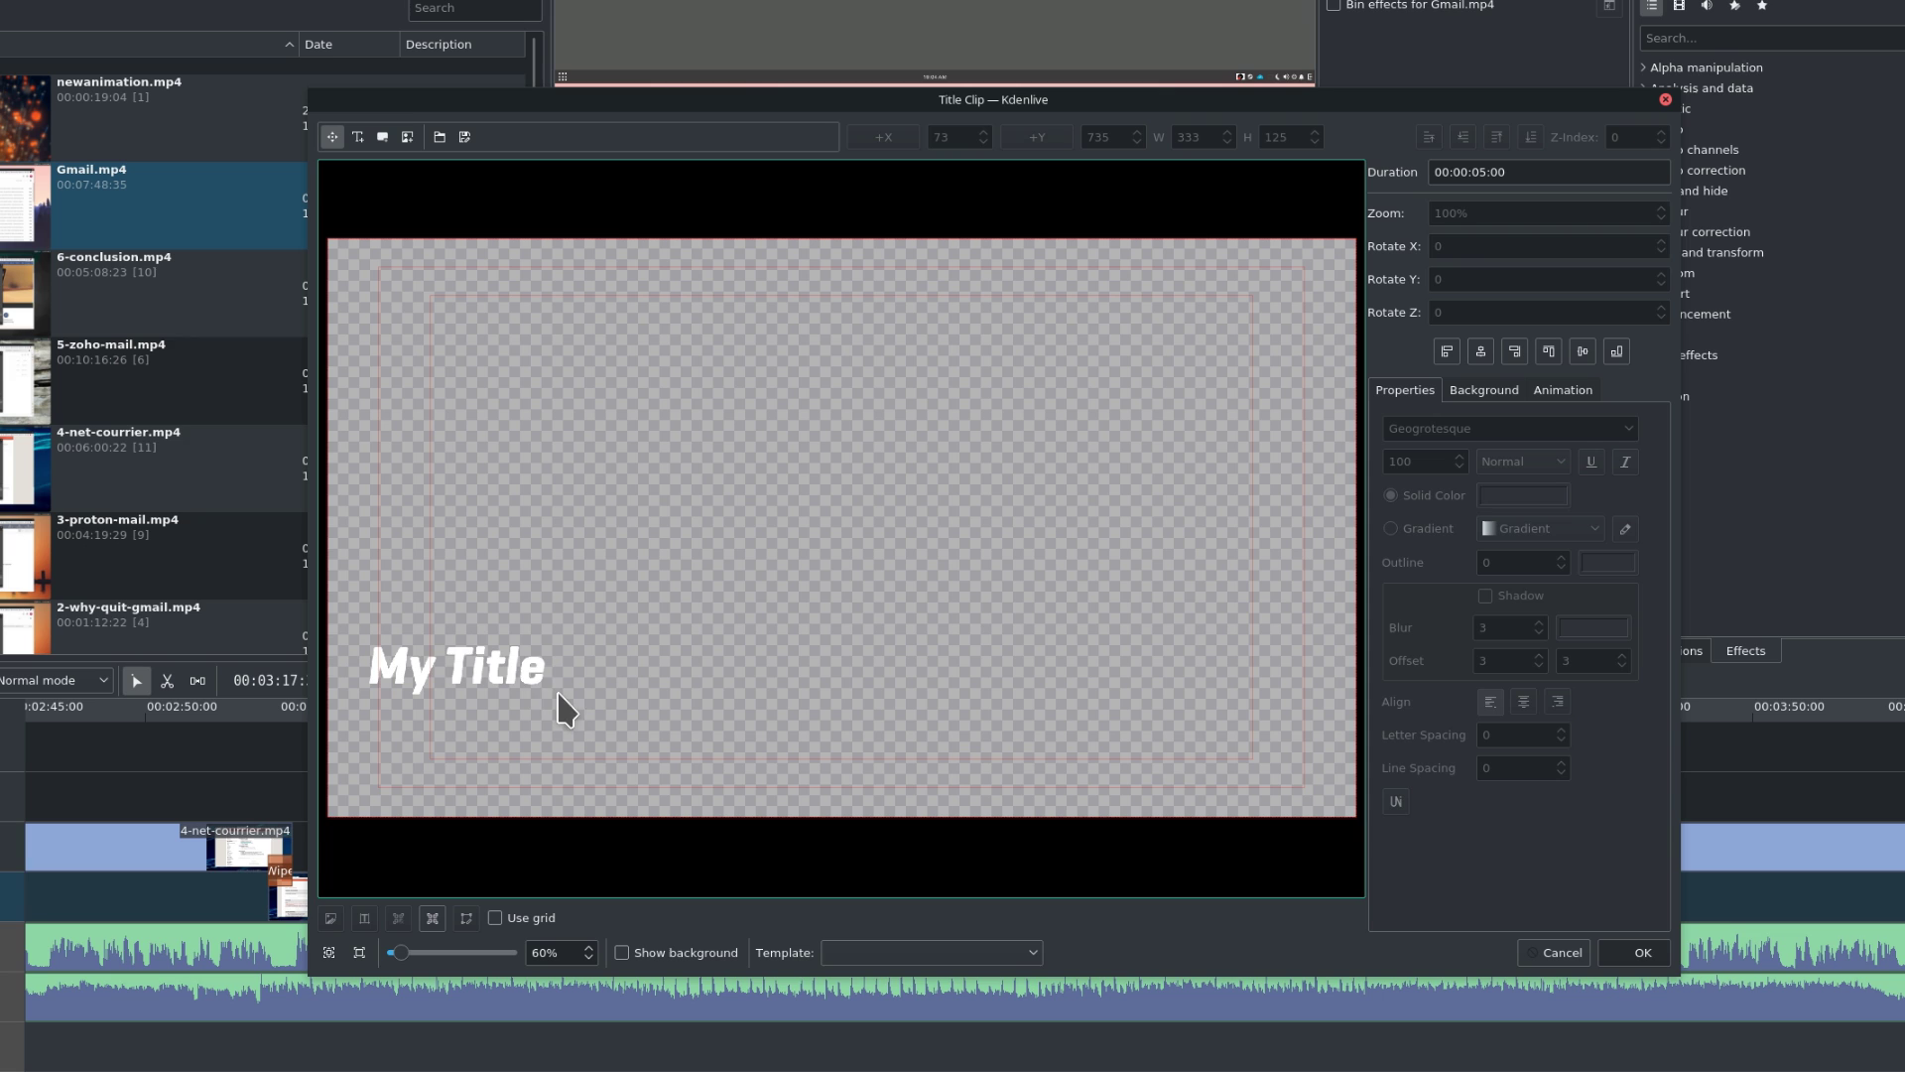
{"action": "left_click_drag", "start_coordinate": [513, 666], "coordinate": [494, 683]}
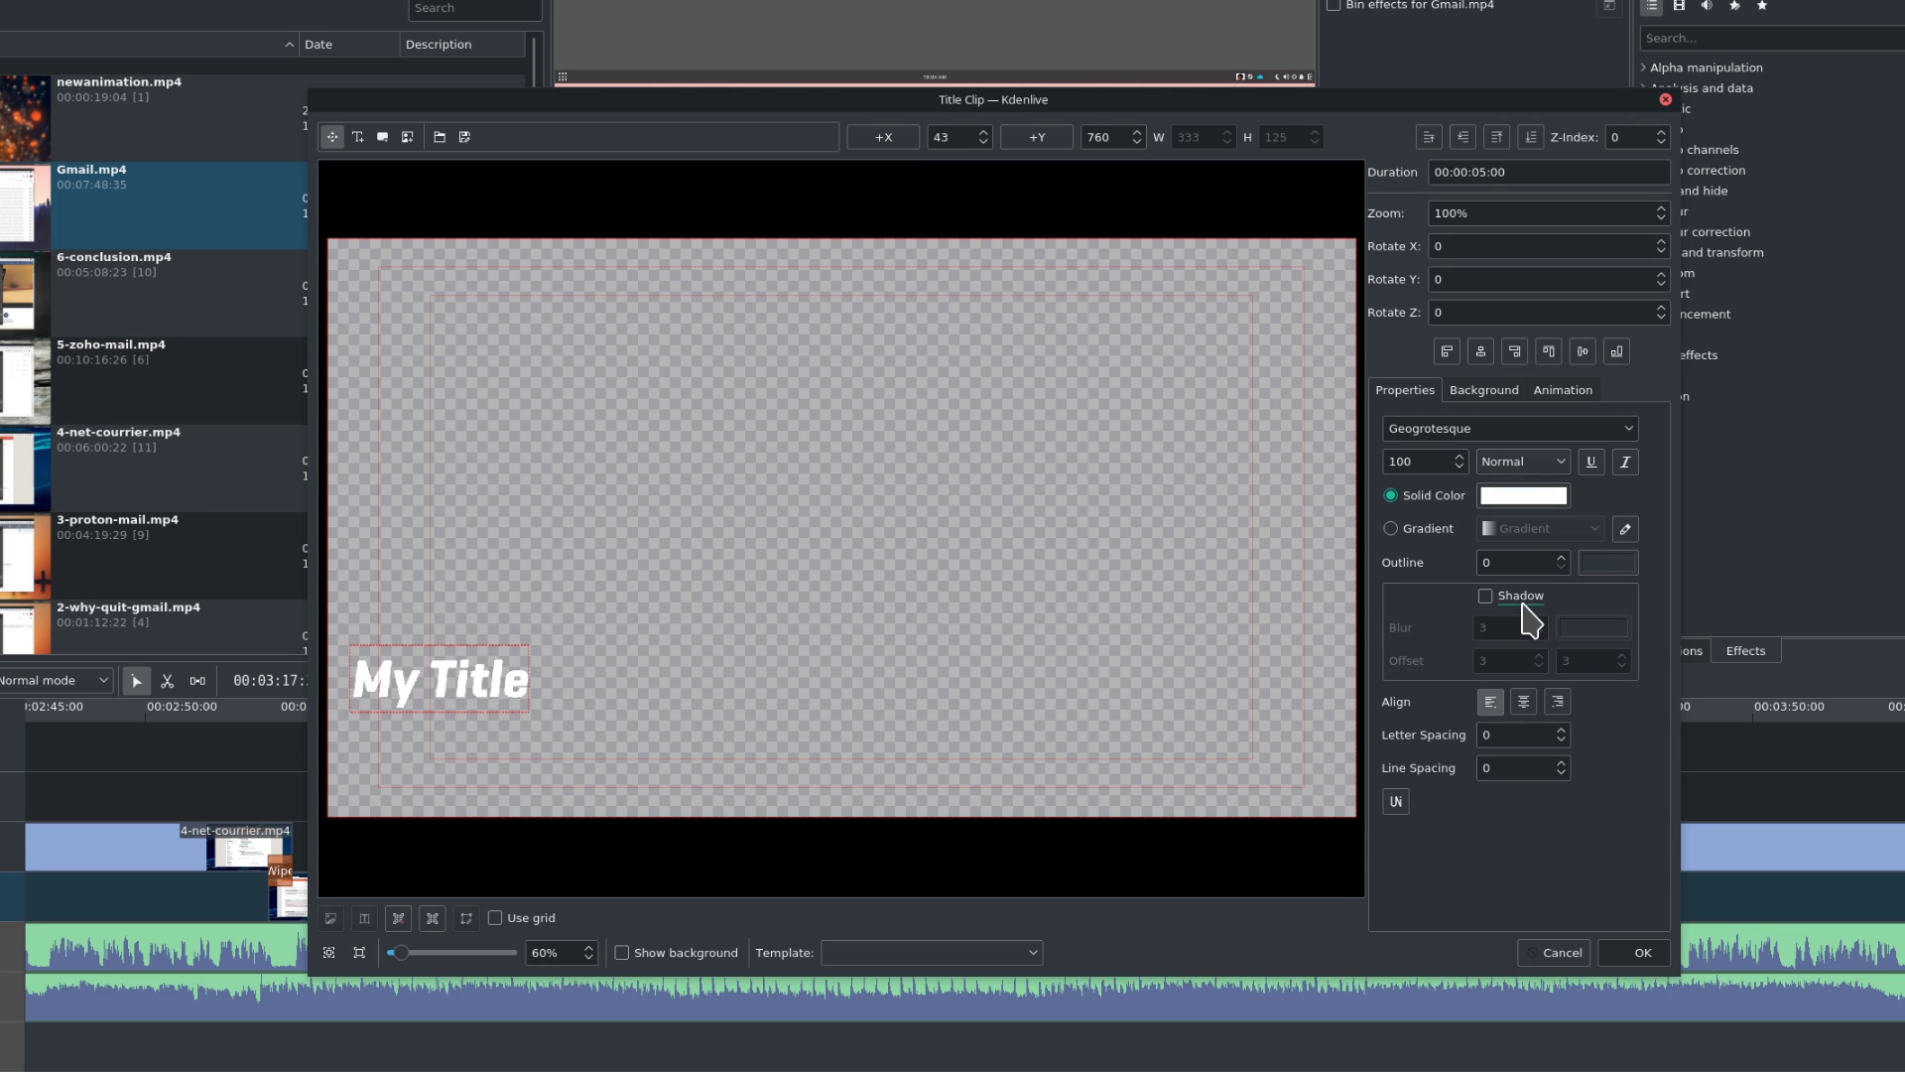
{"action": "left_click", "coordinate": [1521, 600]}
{"action": "left_click", "coordinate": [1643, 952]}
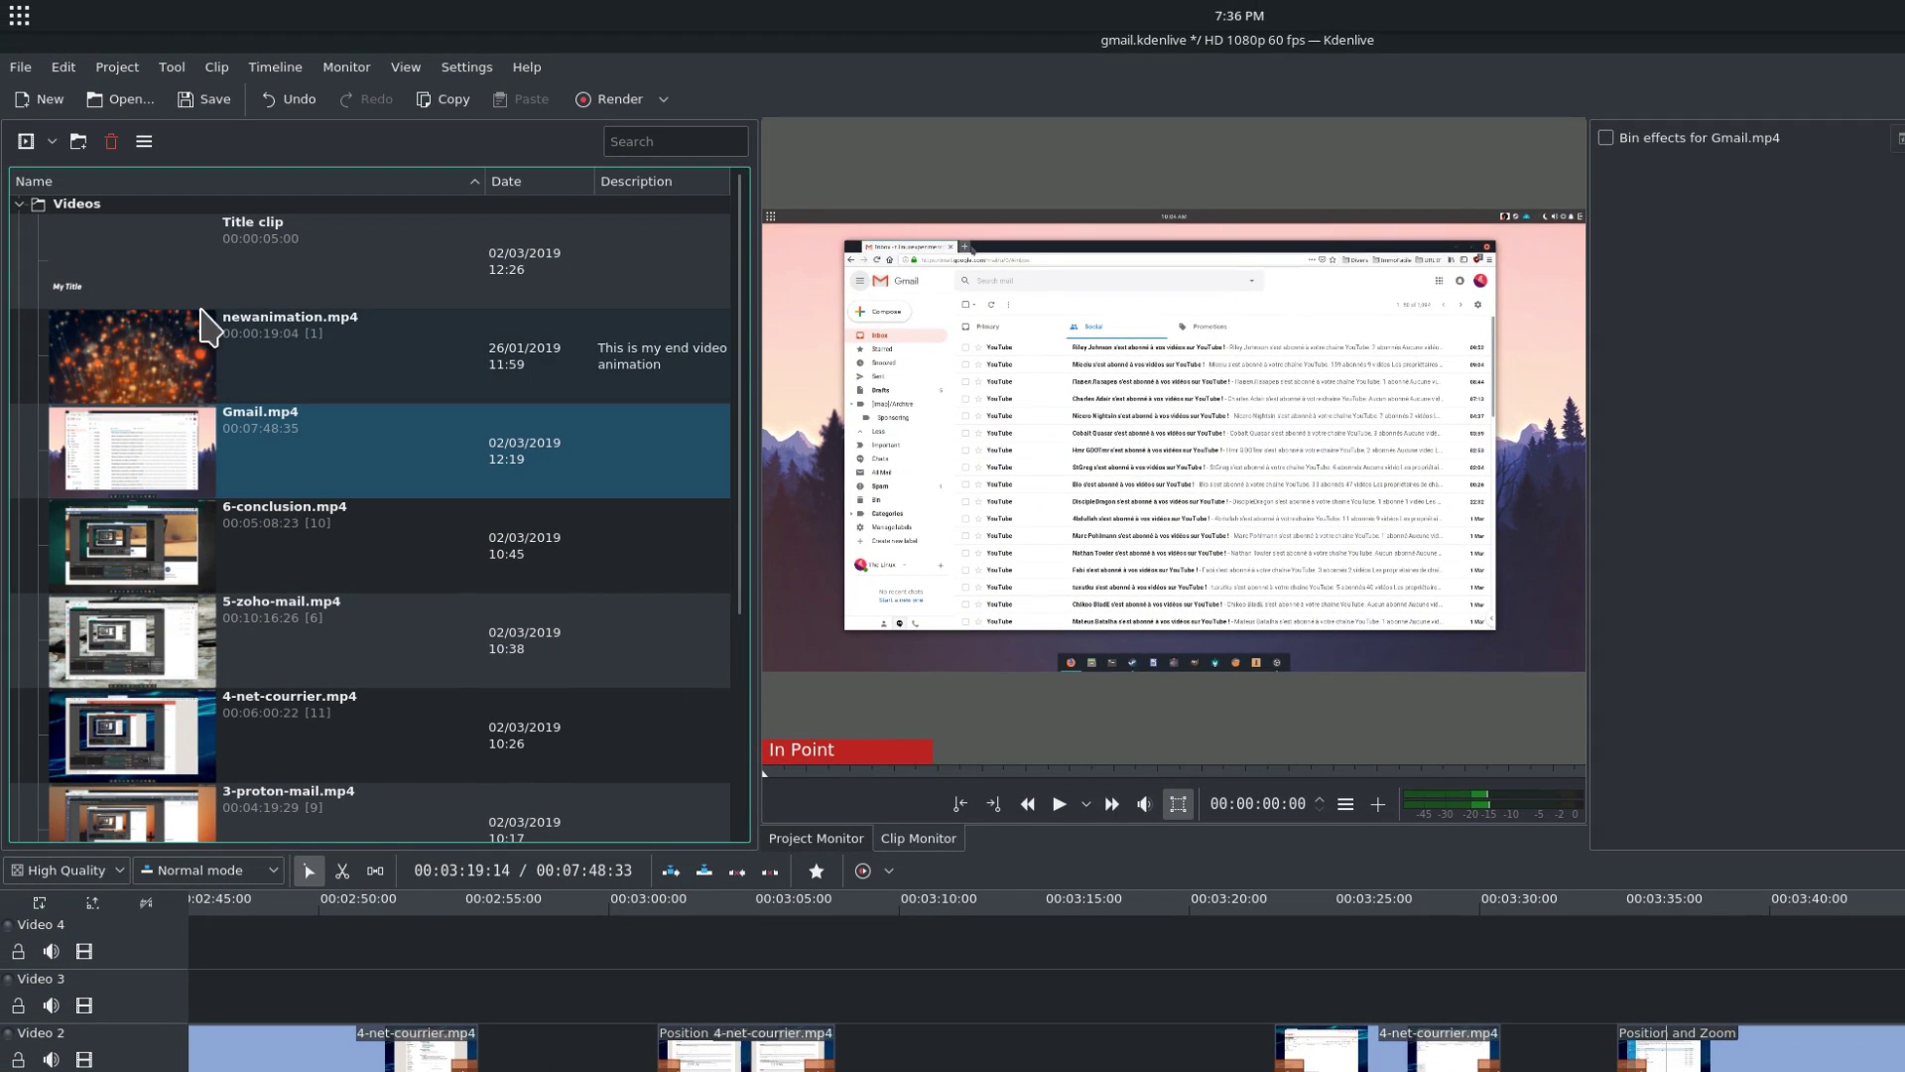
{"action": "left_click", "coordinate": [99, 216]}
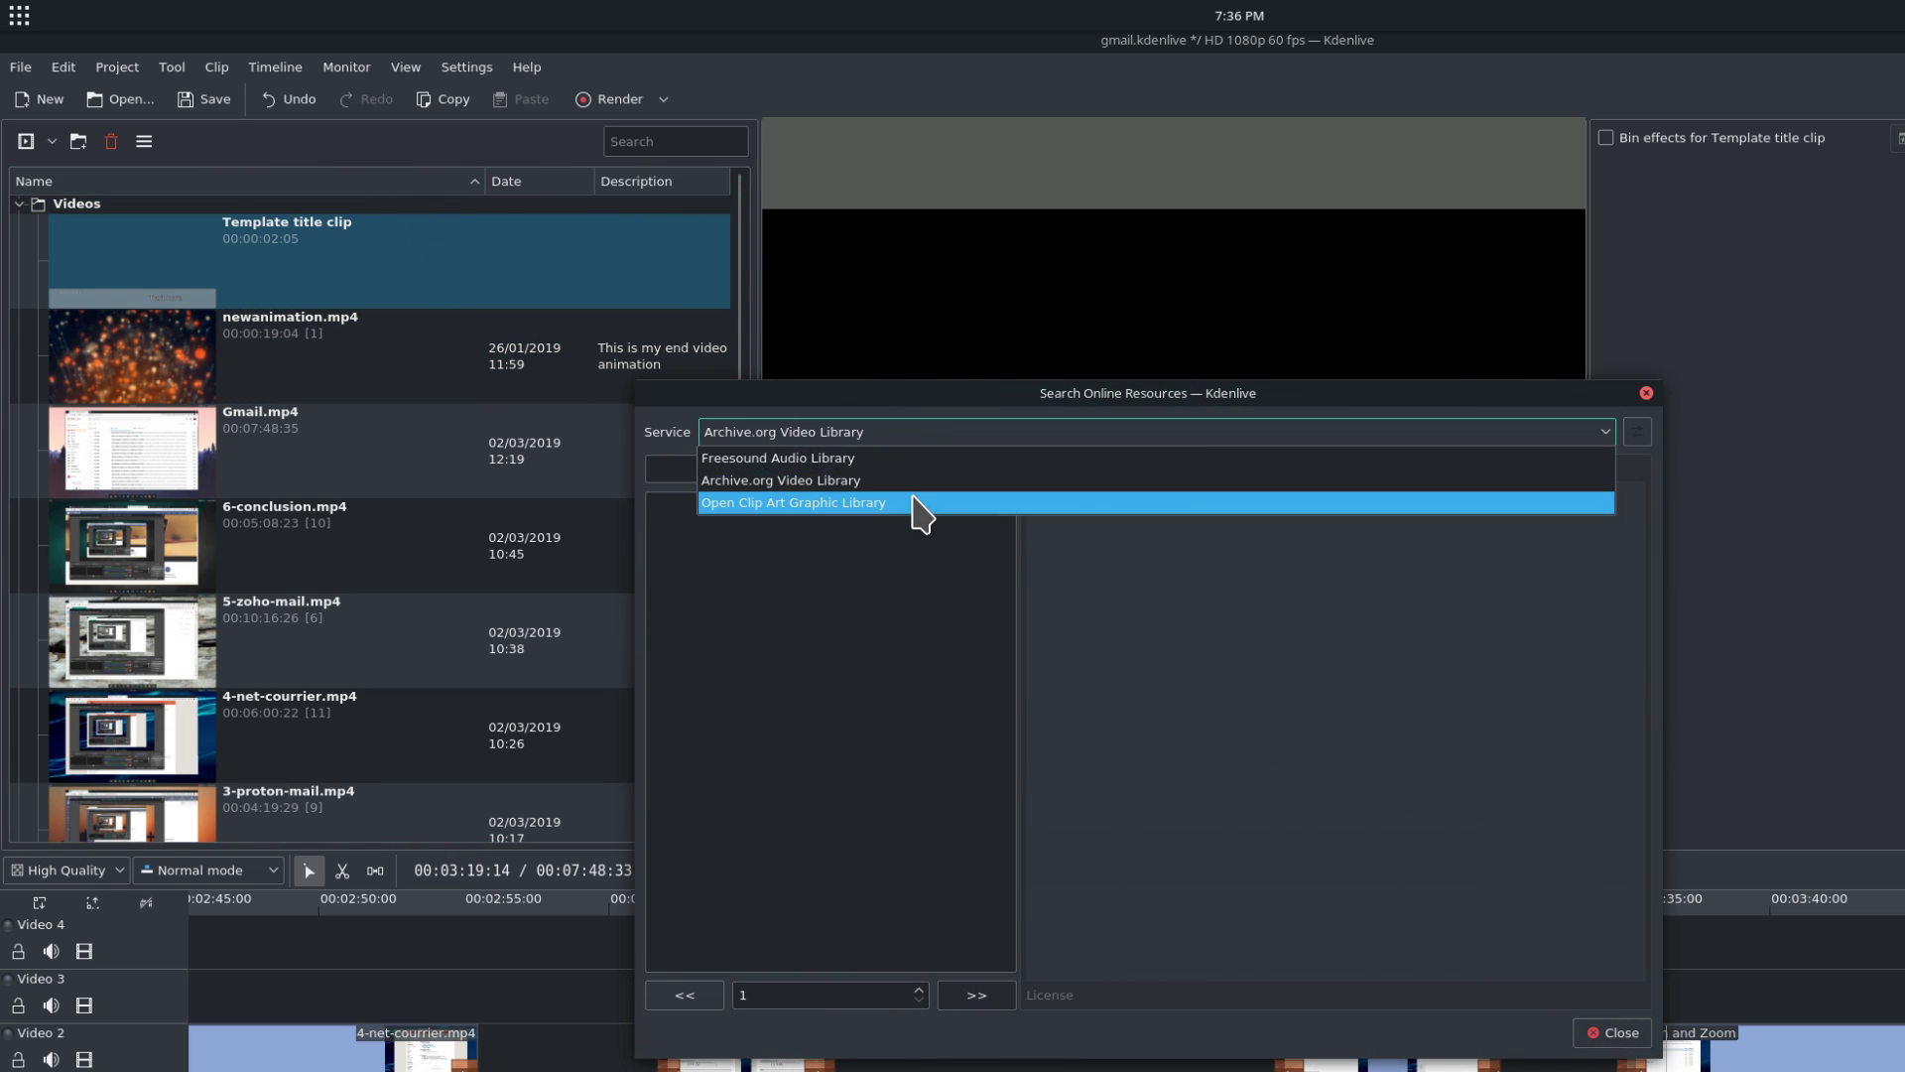
Step: Search the Open Clip Art library for 'house' and browse several results
{"action": "left_click", "coordinate": [922, 503]}
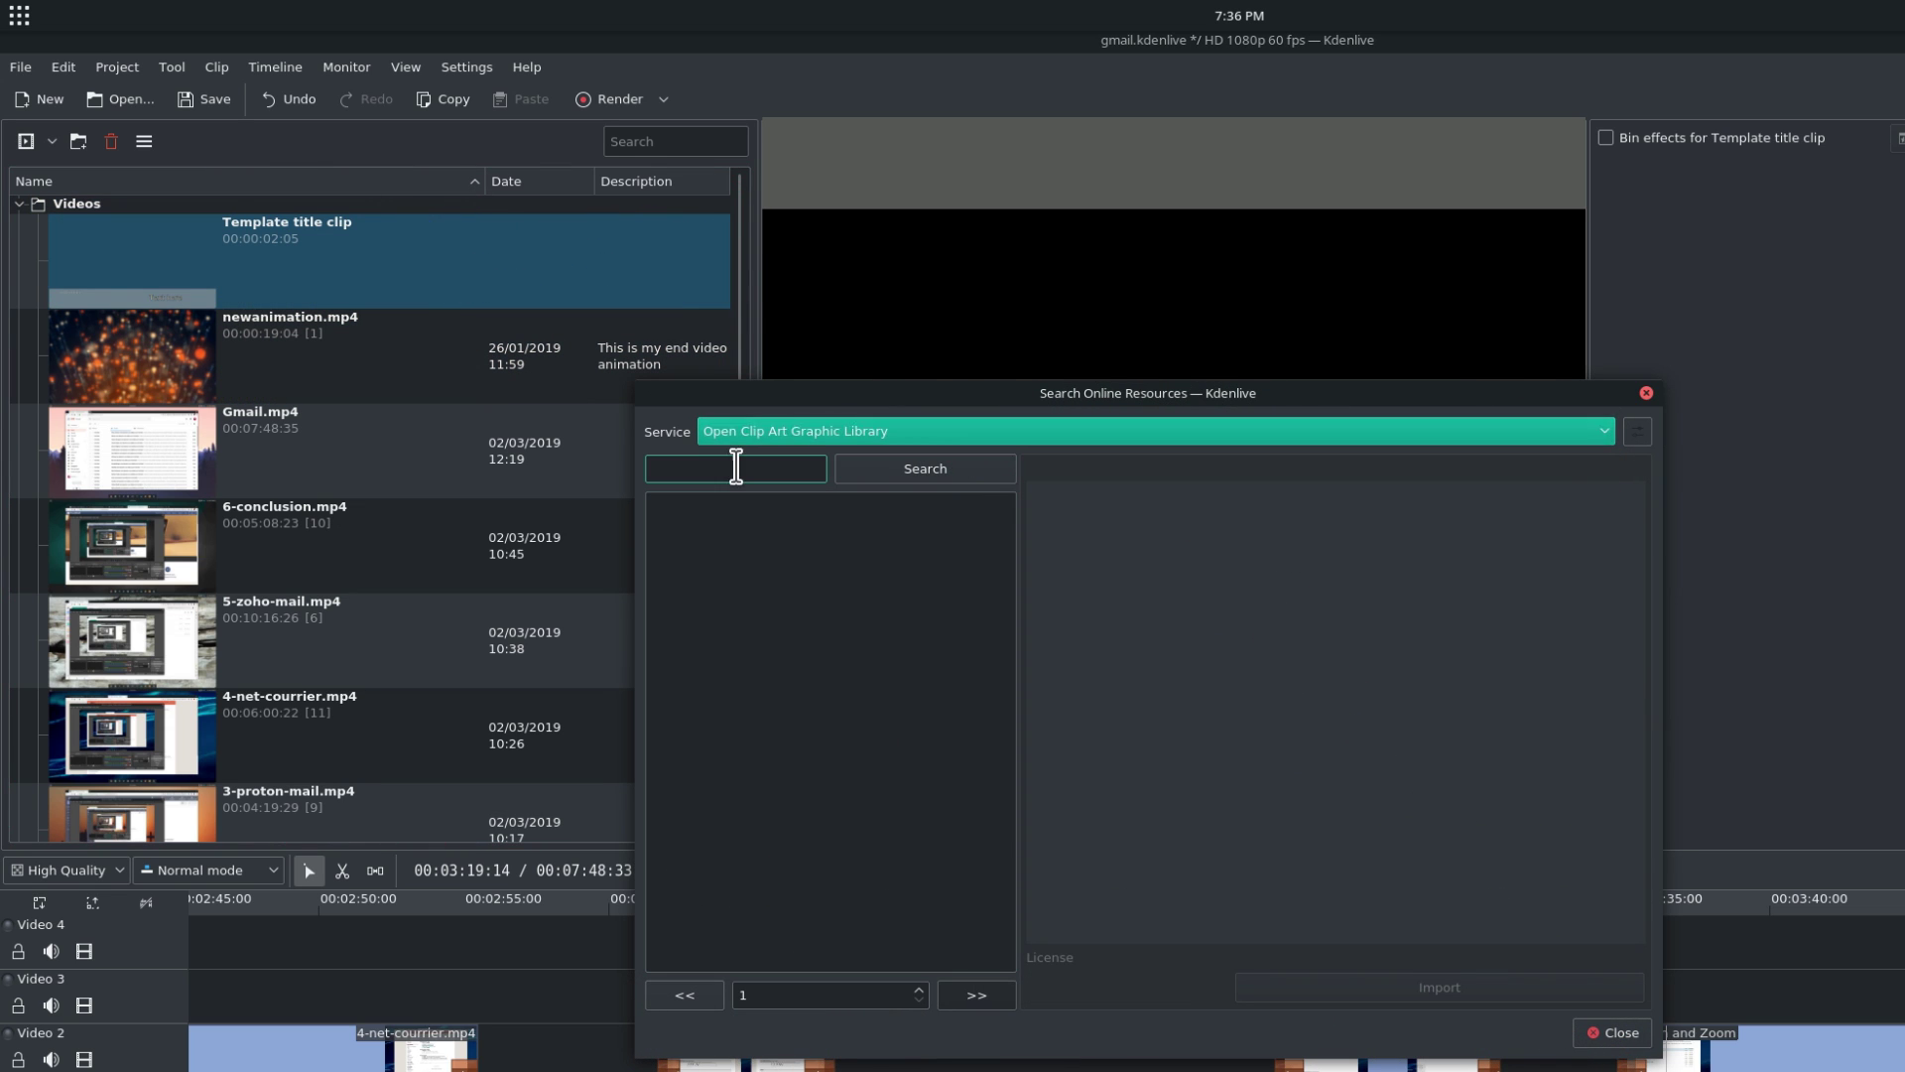
{"action": "left_click", "coordinate": [722, 470]}
{"action": "left_click", "coordinate": [873, 469]}
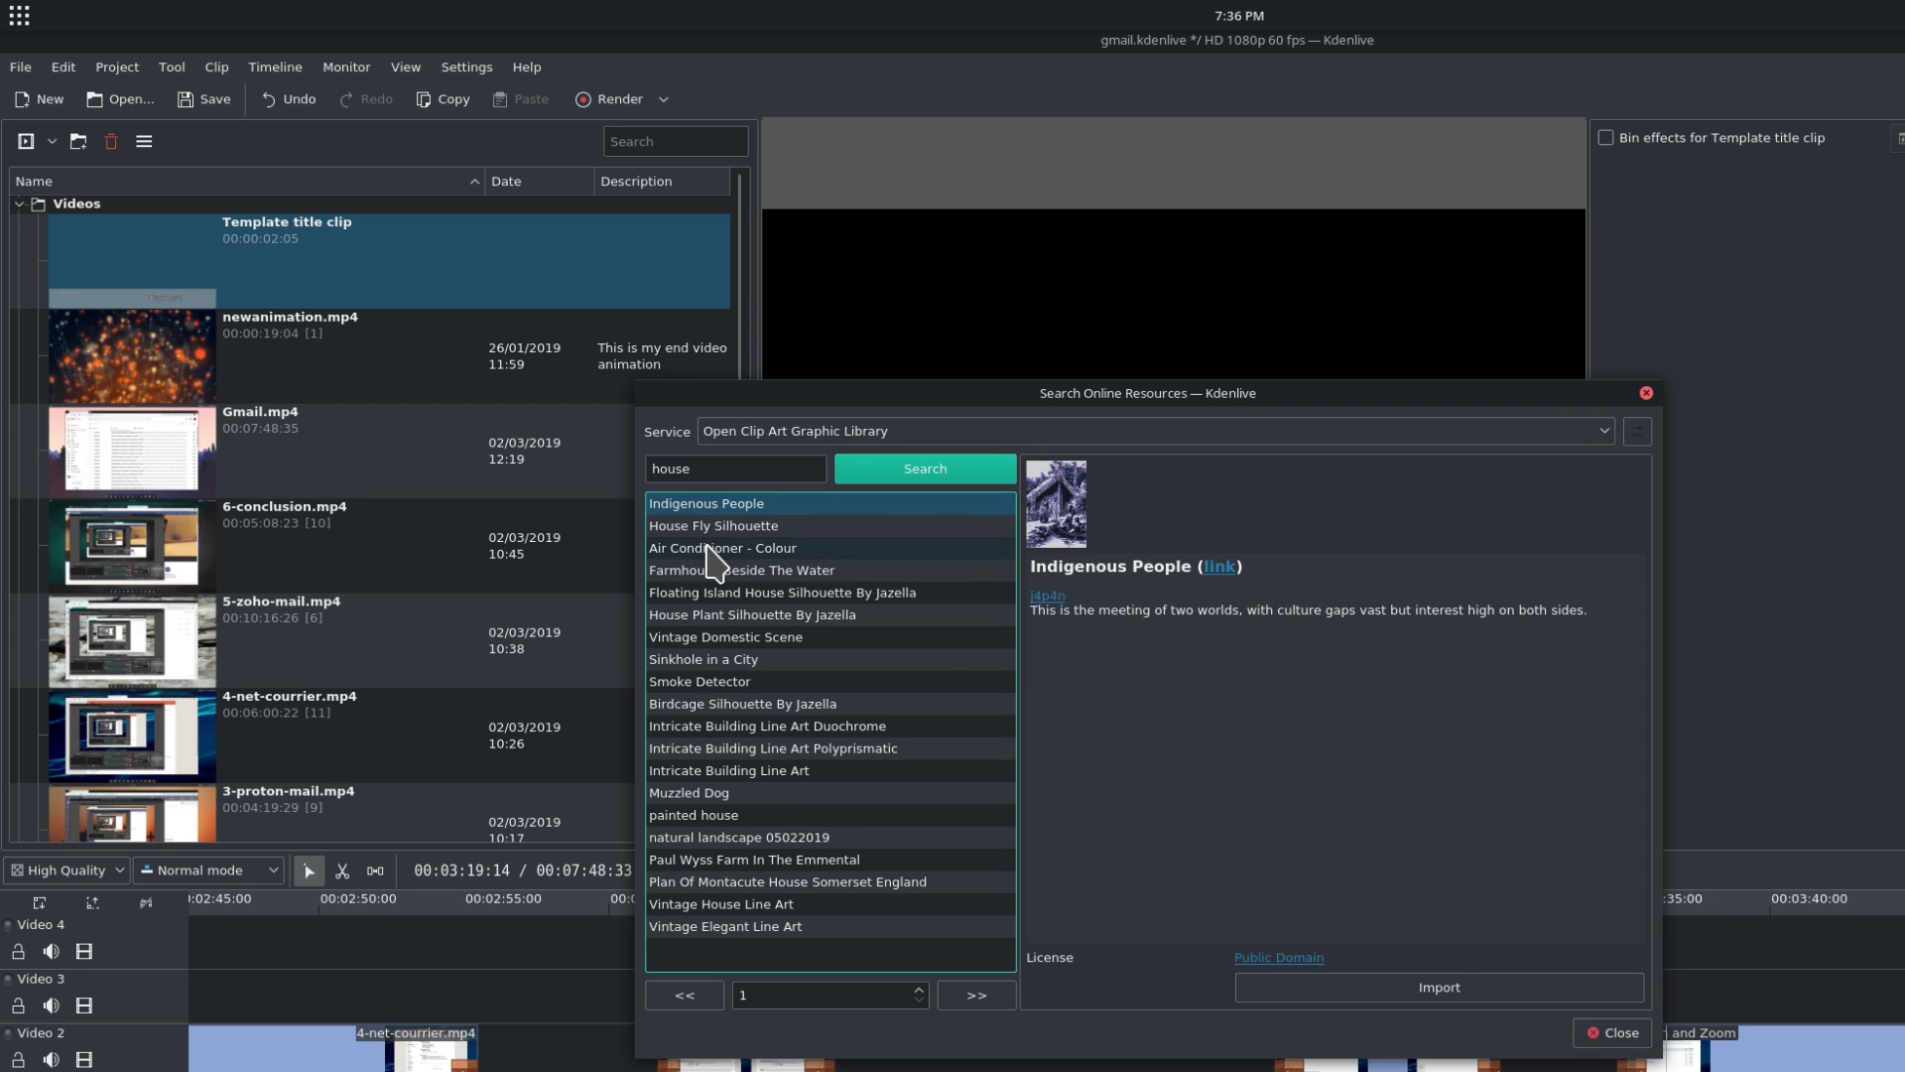
{"action": "left_click", "coordinate": [722, 548]}
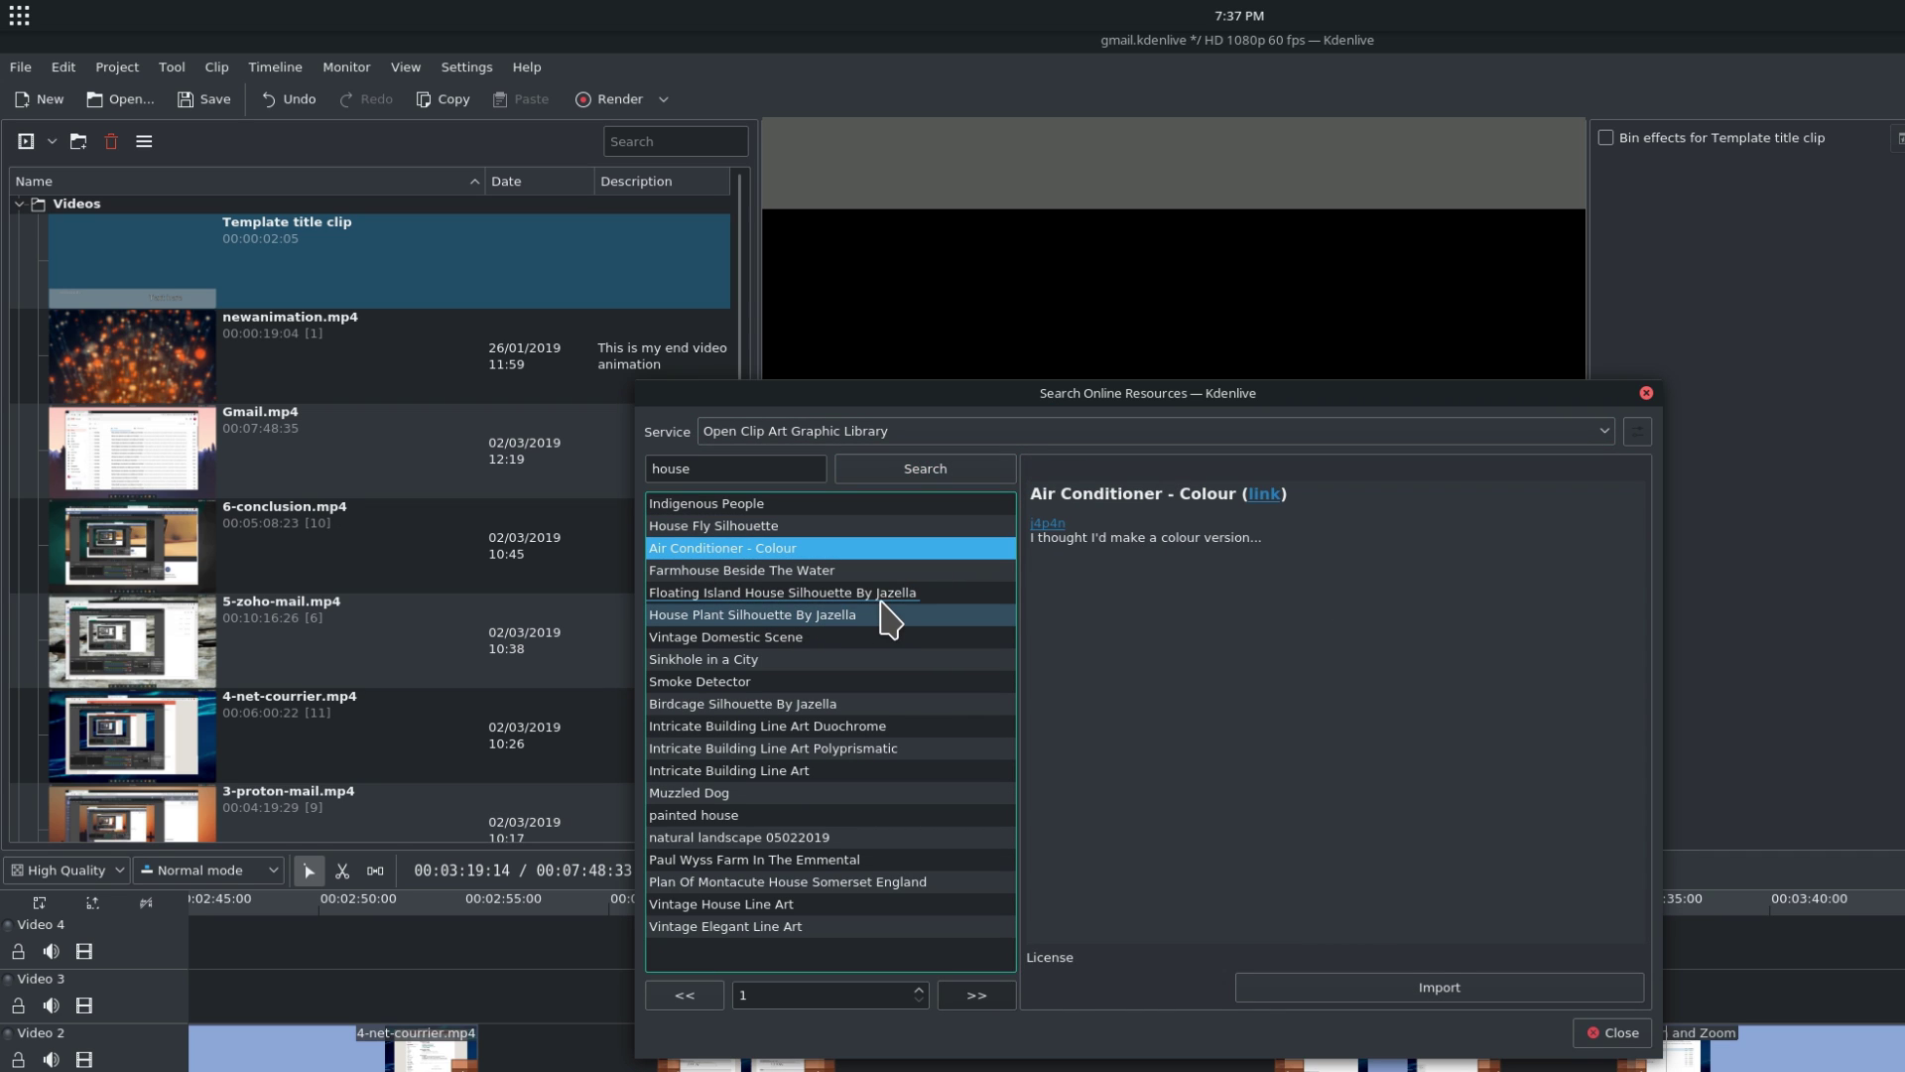
{"action": "left_click", "coordinate": [880, 600]}
{"action": "key", "text": "Down"}
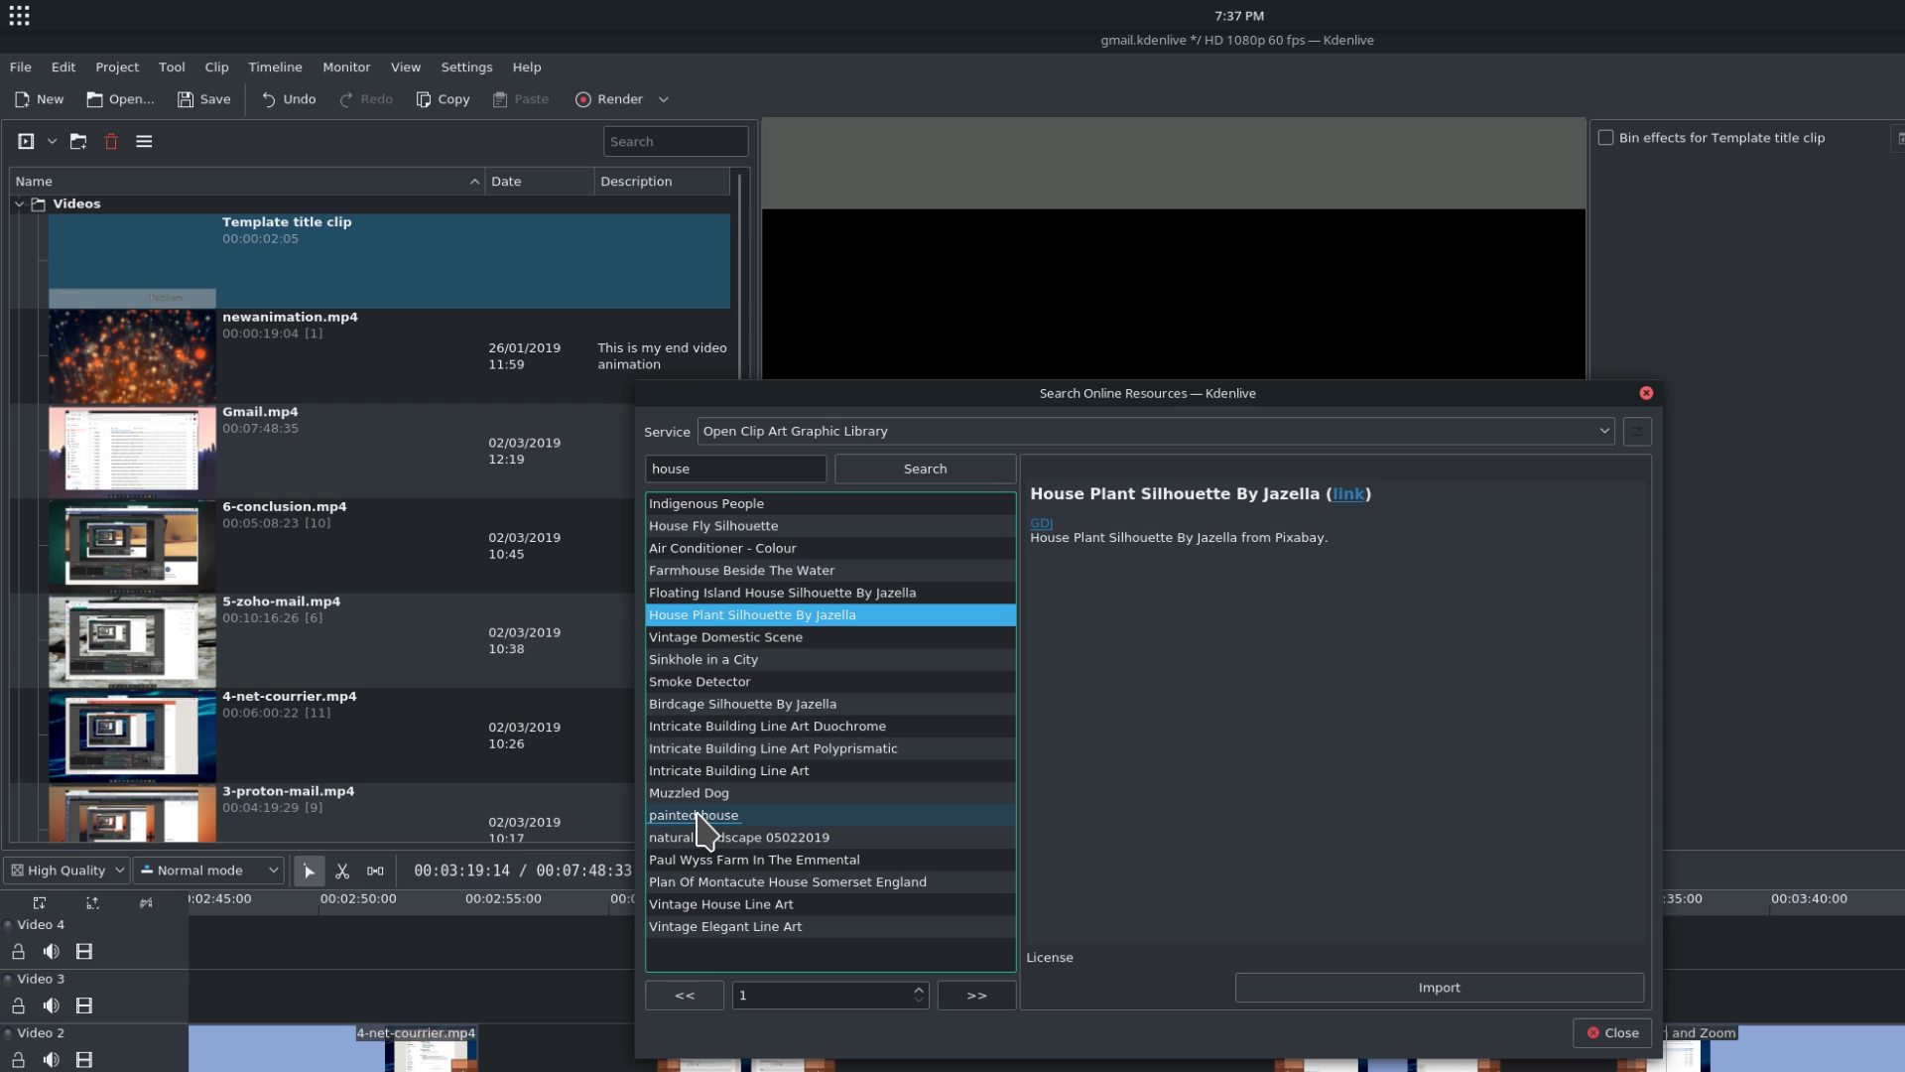
{"action": "left_click", "coordinate": [842, 815]}
Step: Switch the service to Archive.org Video Library and search 'man looking at ph'
{"action": "left_click", "coordinate": [1151, 431]}
{"action": "left_click", "coordinate": [1151, 407]}
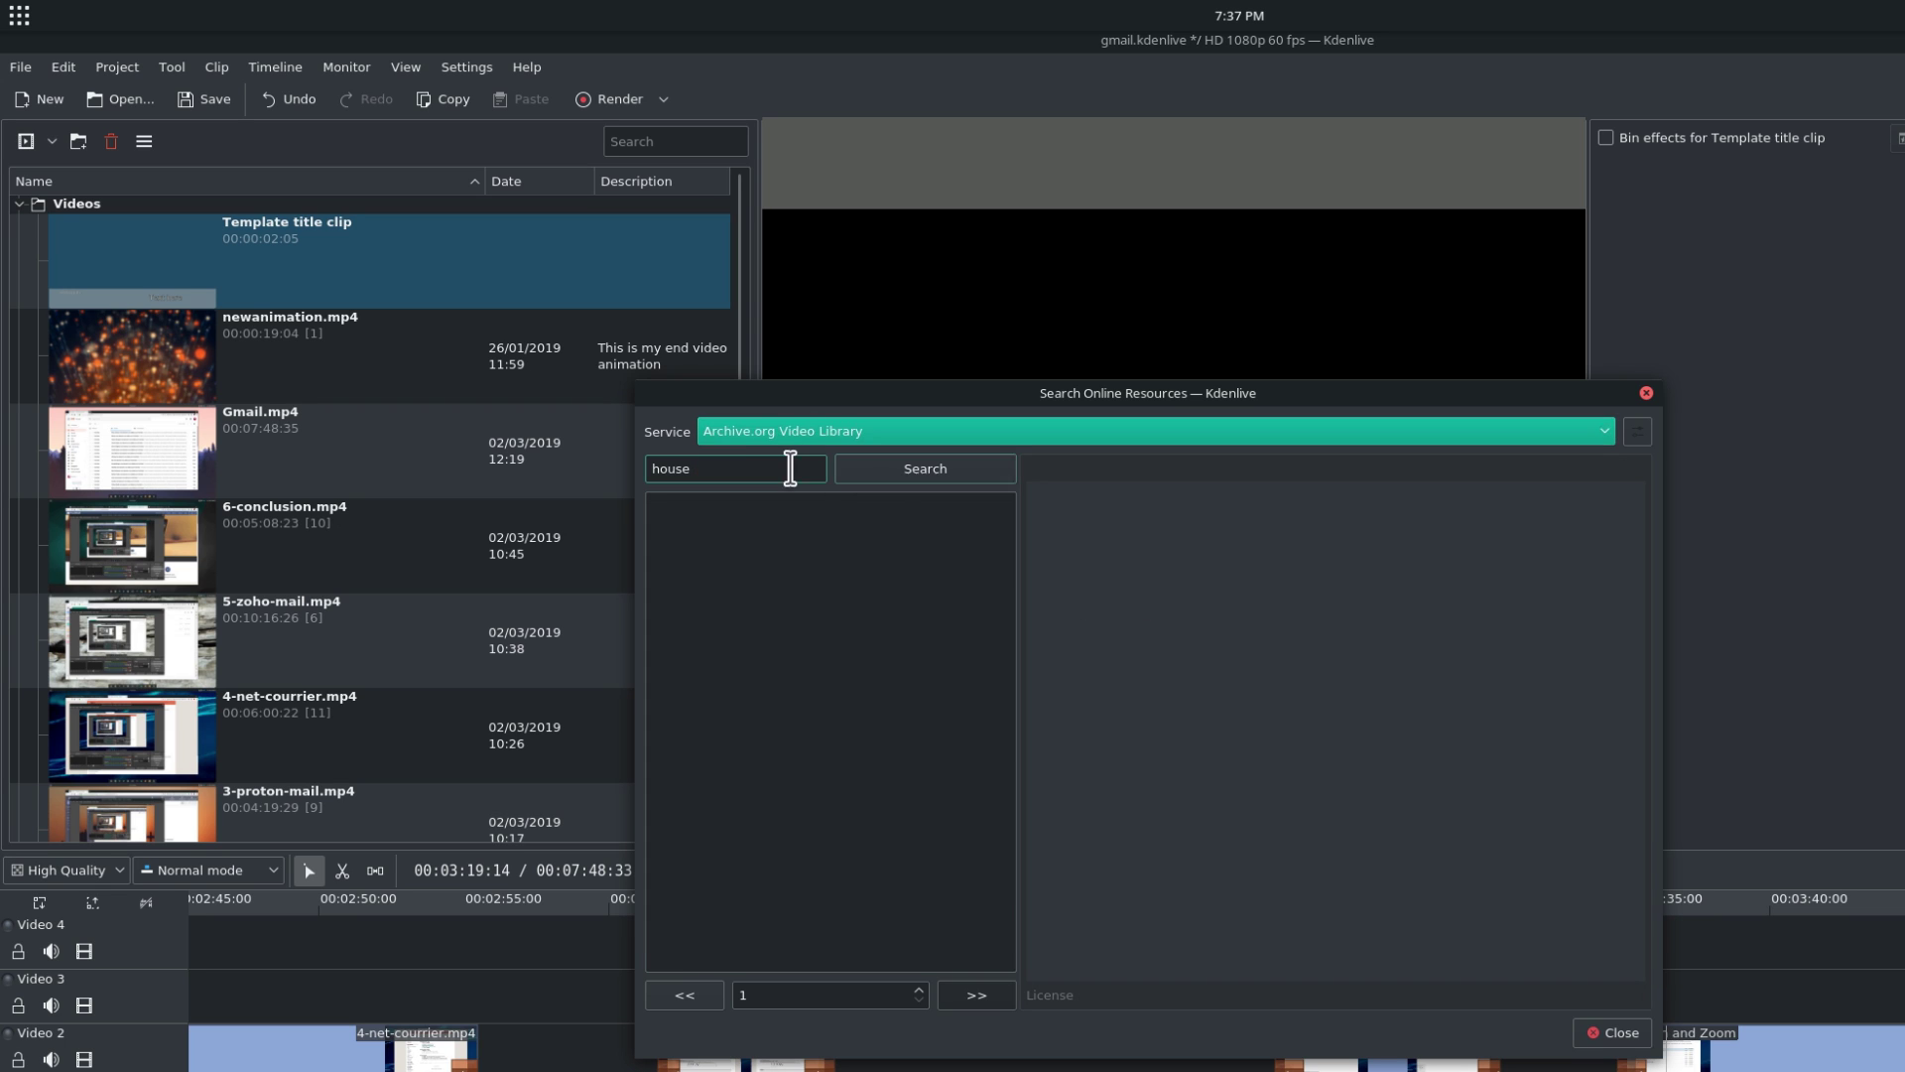
{"action": "double_click", "coordinate": [791, 468]}
{"action": "type", "text": "man loo"}
{"action": "type", "text": "king at ph"}
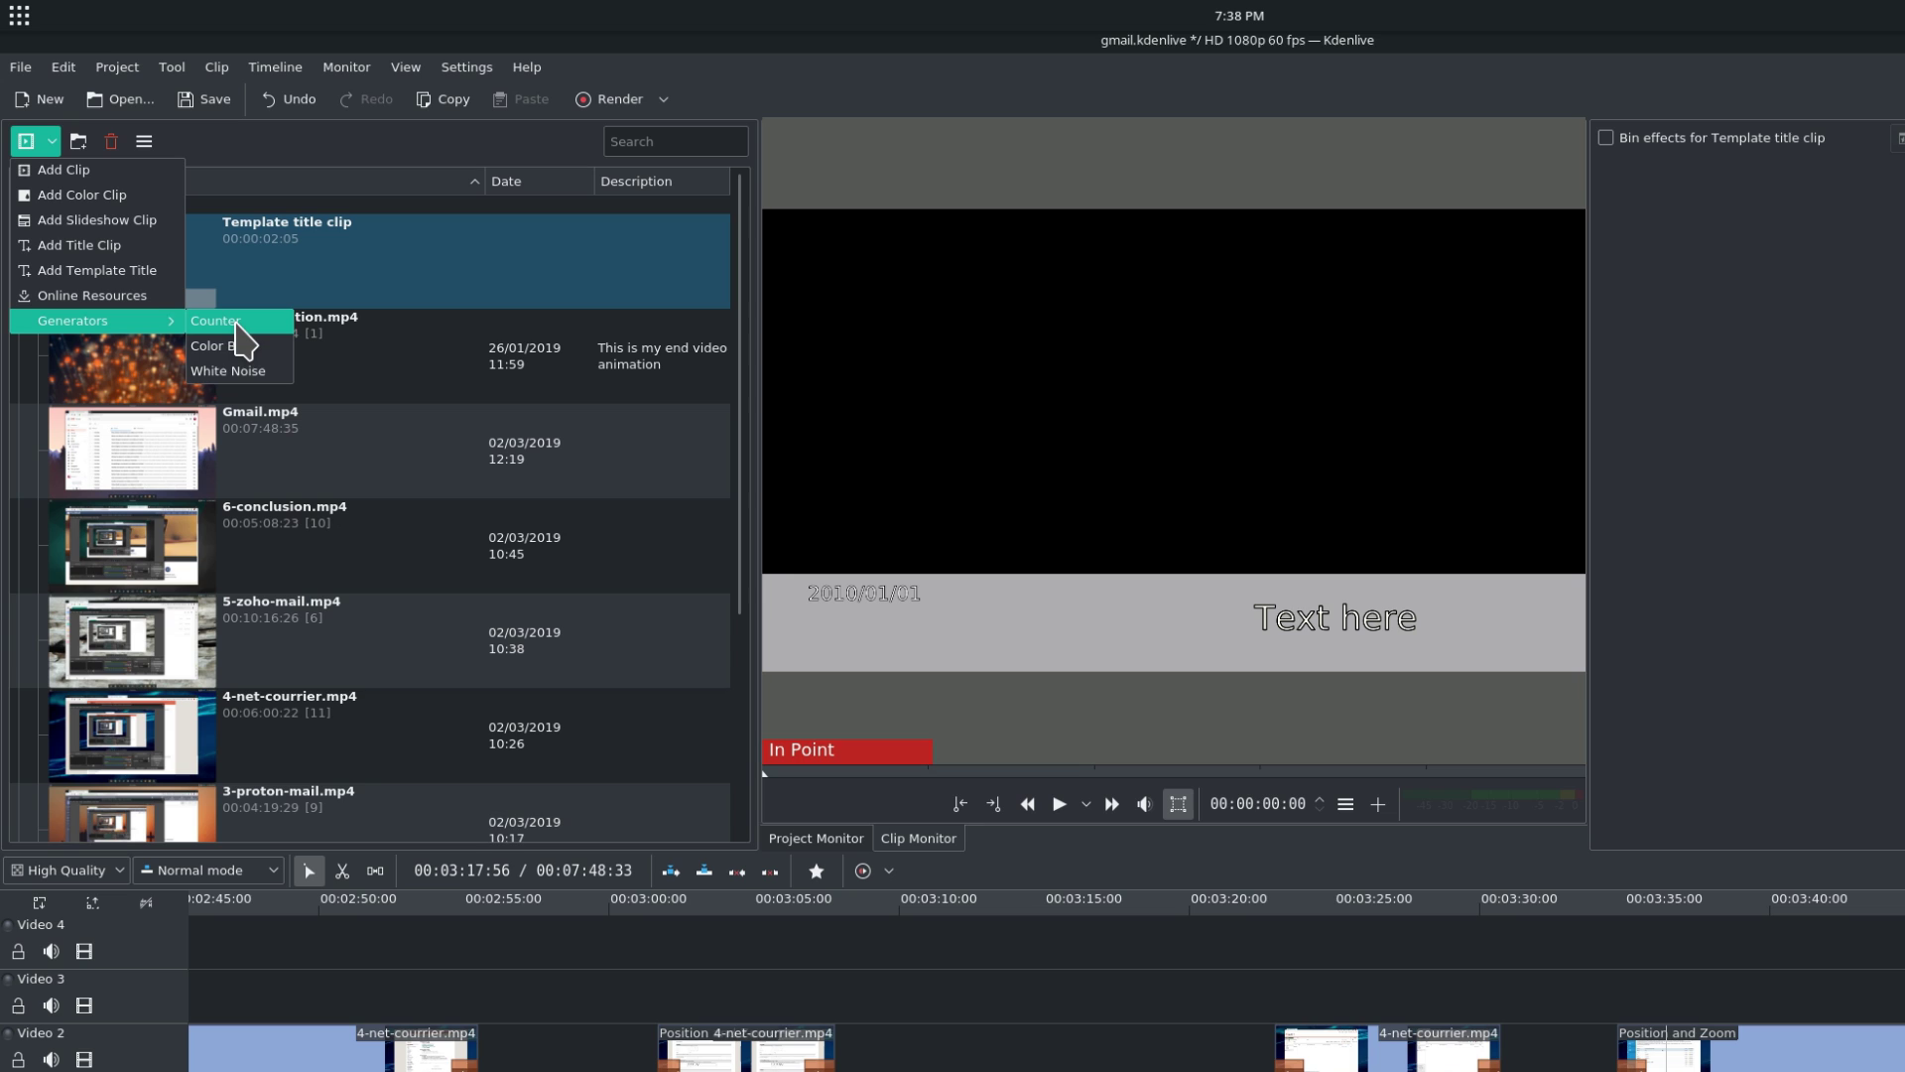
Step: Preview and dismiss the Counter generator, then set Color Bars to 95% BBC color bars
{"action": "left_click", "coordinate": [248, 322]}
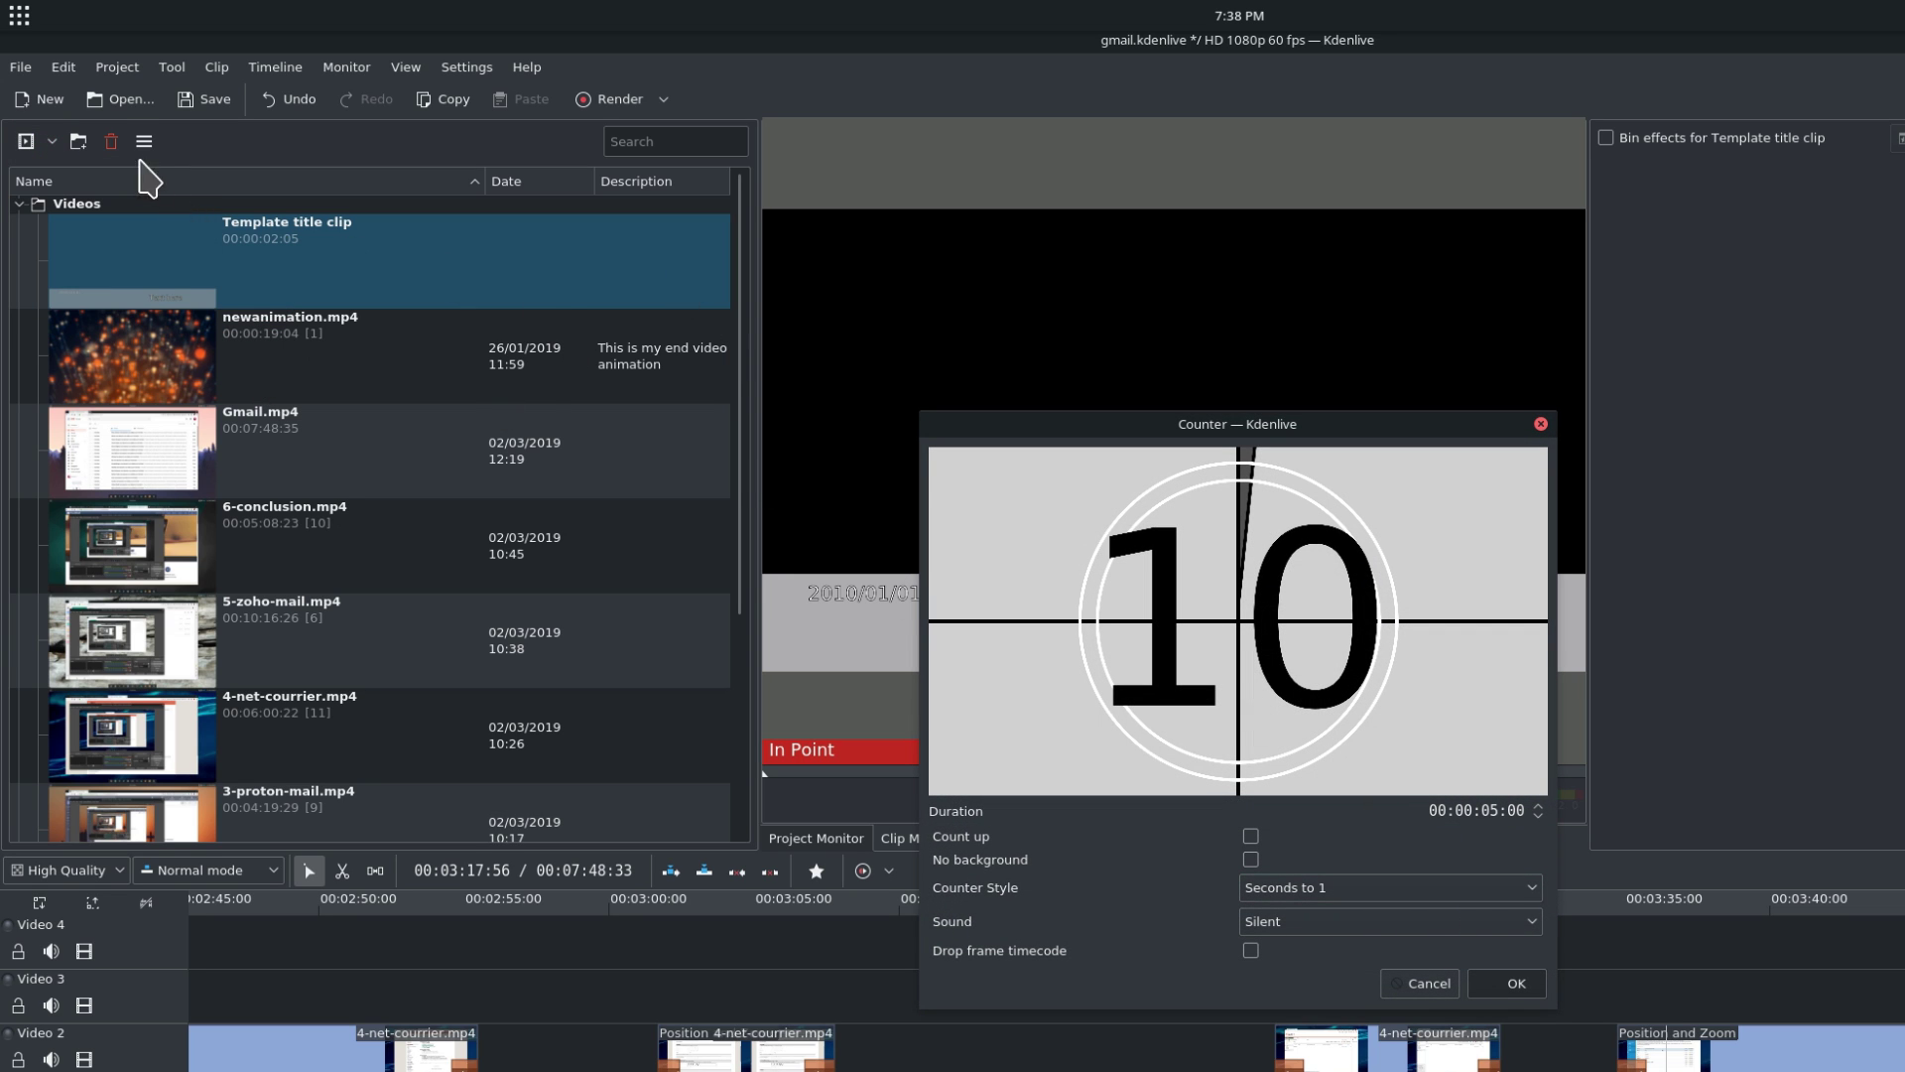
{"action": "left_click", "coordinate": [1541, 425]}
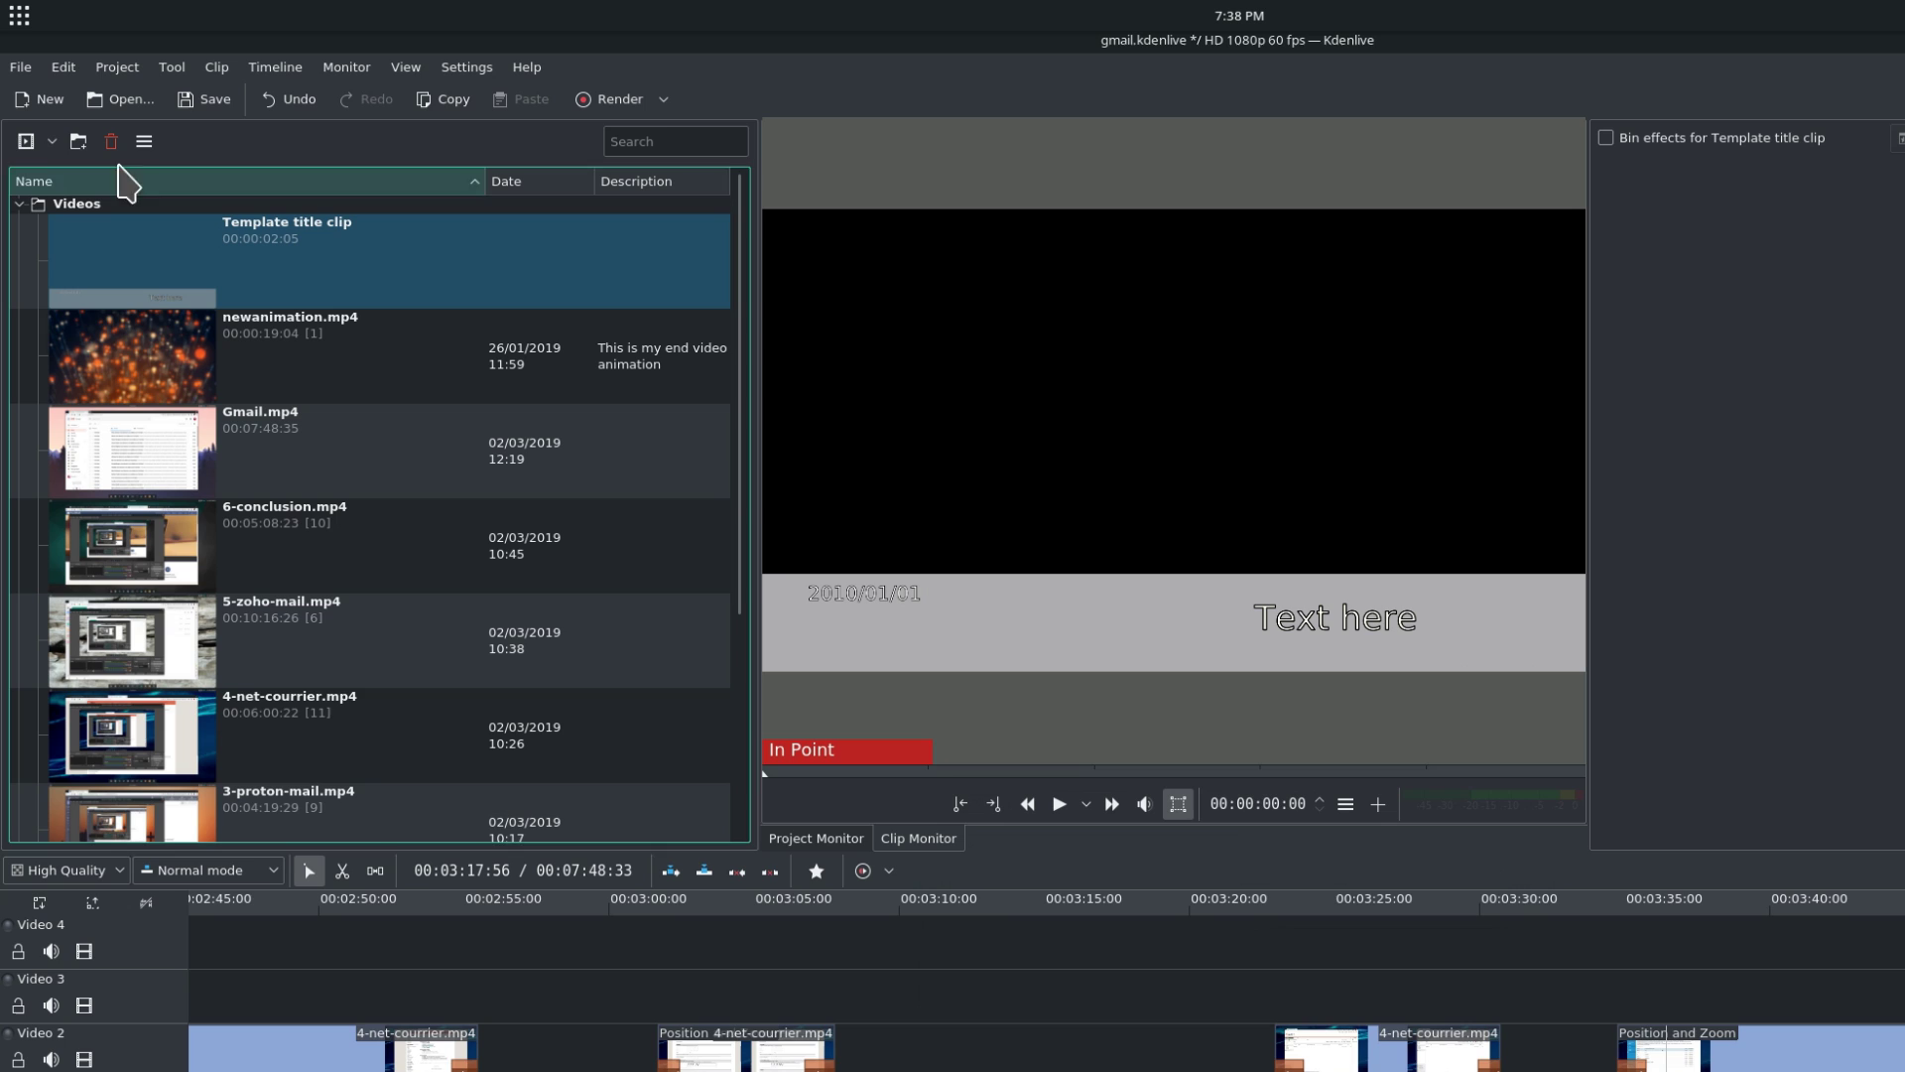
{"action": "left_click", "coordinate": [51, 141]}
{"action": "mouse_move", "coordinate": [112, 318]}
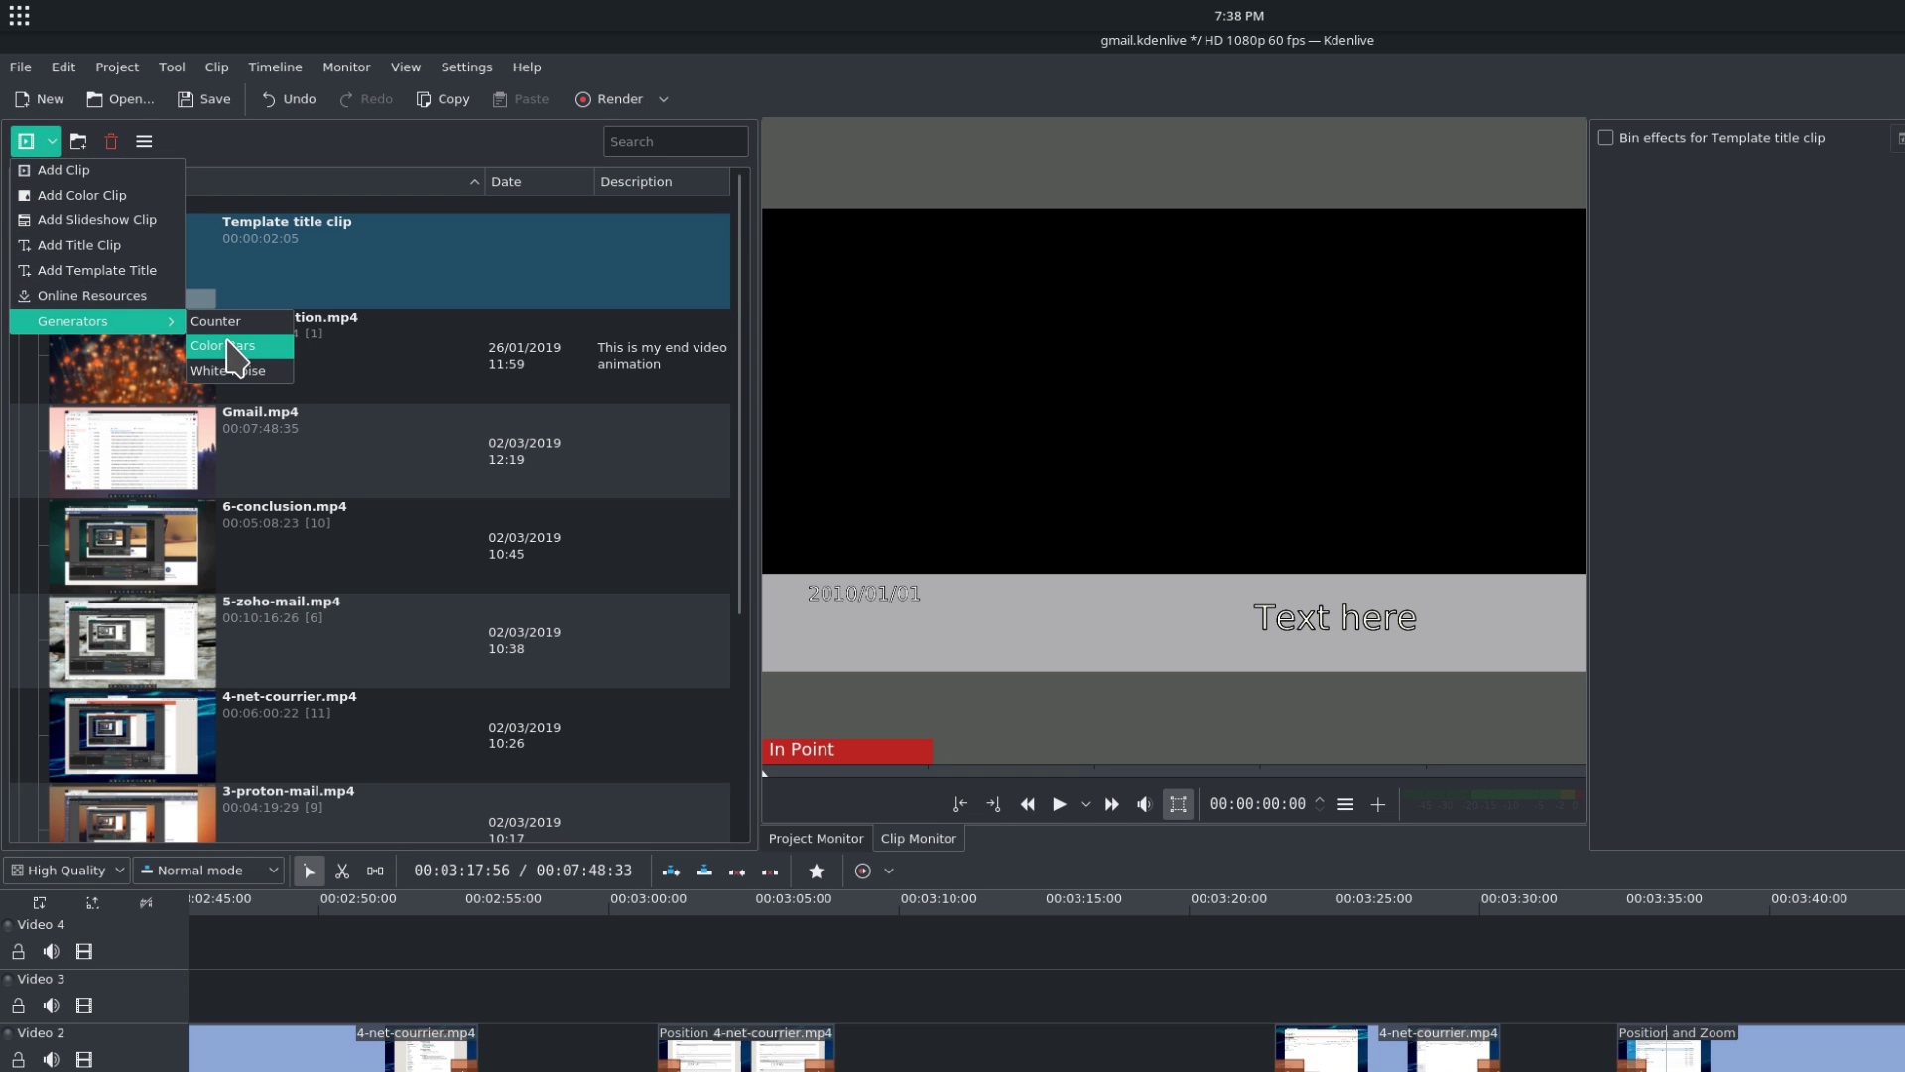
{"action": "left_click", "coordinate": [222, 345]}
{"action": "left_click", "coordinate": [1395, 893]}
{"action": "left_click", "coordinate": [1388, 941]}
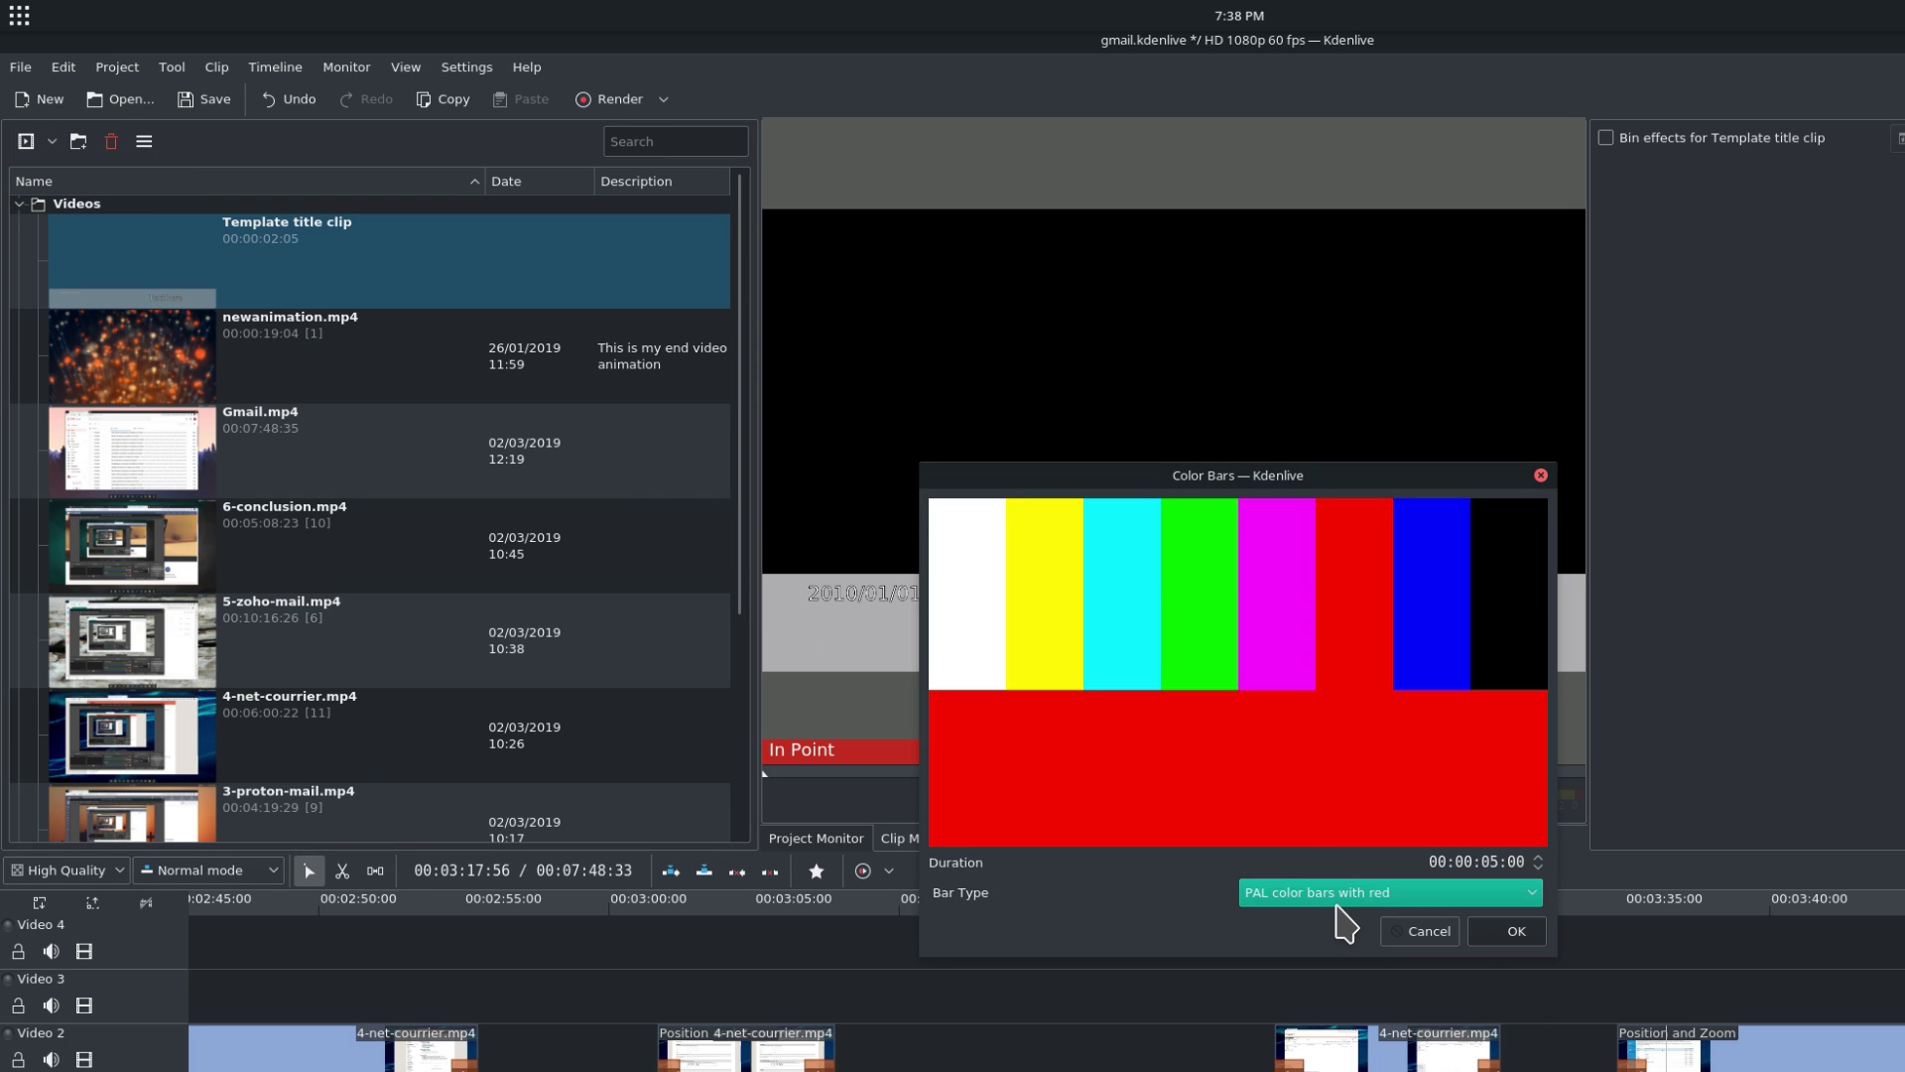
{"action": "left_click", "coordinate": [1339, 893]}
{"action": "left_click", "coordinate": [1335, 964]}
{"action": "left_click", "coordinate": [1334, 898]}
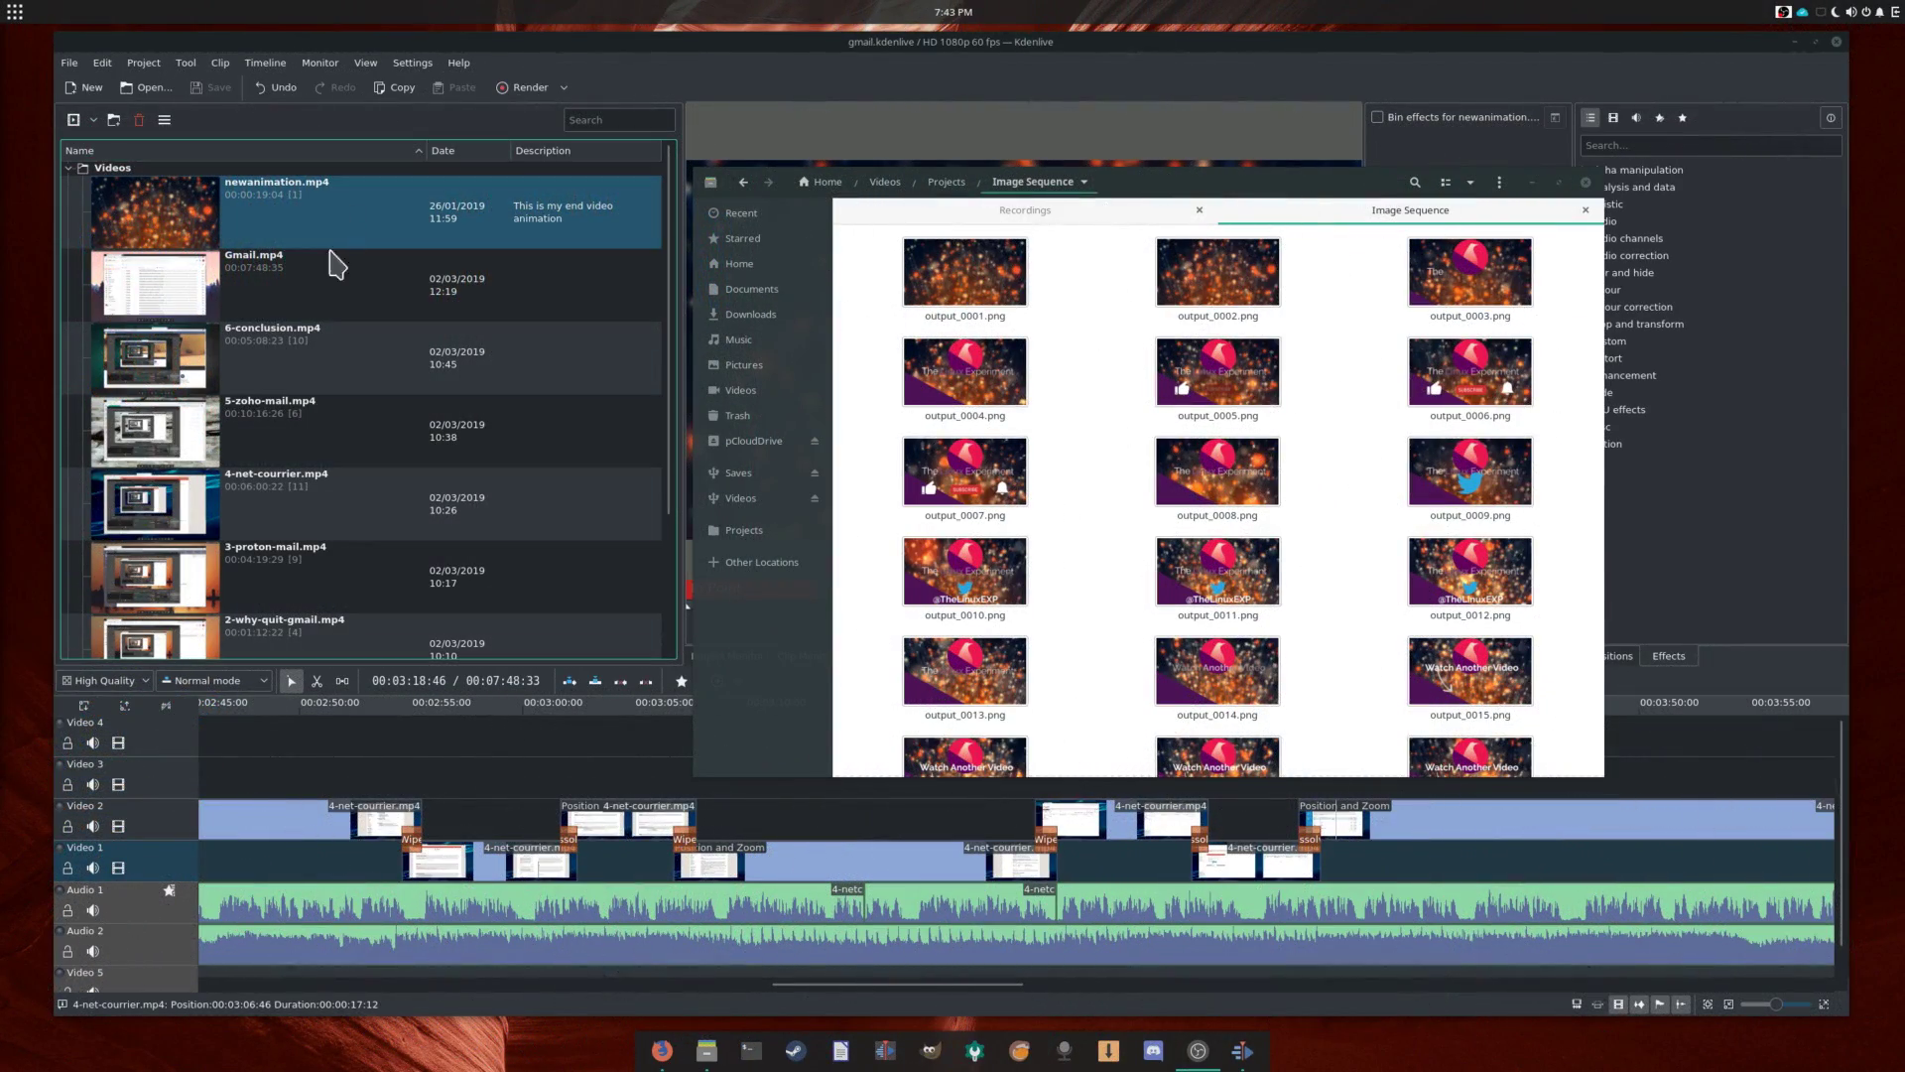
{"action": "left_click", "coordinate": [965, 273]}
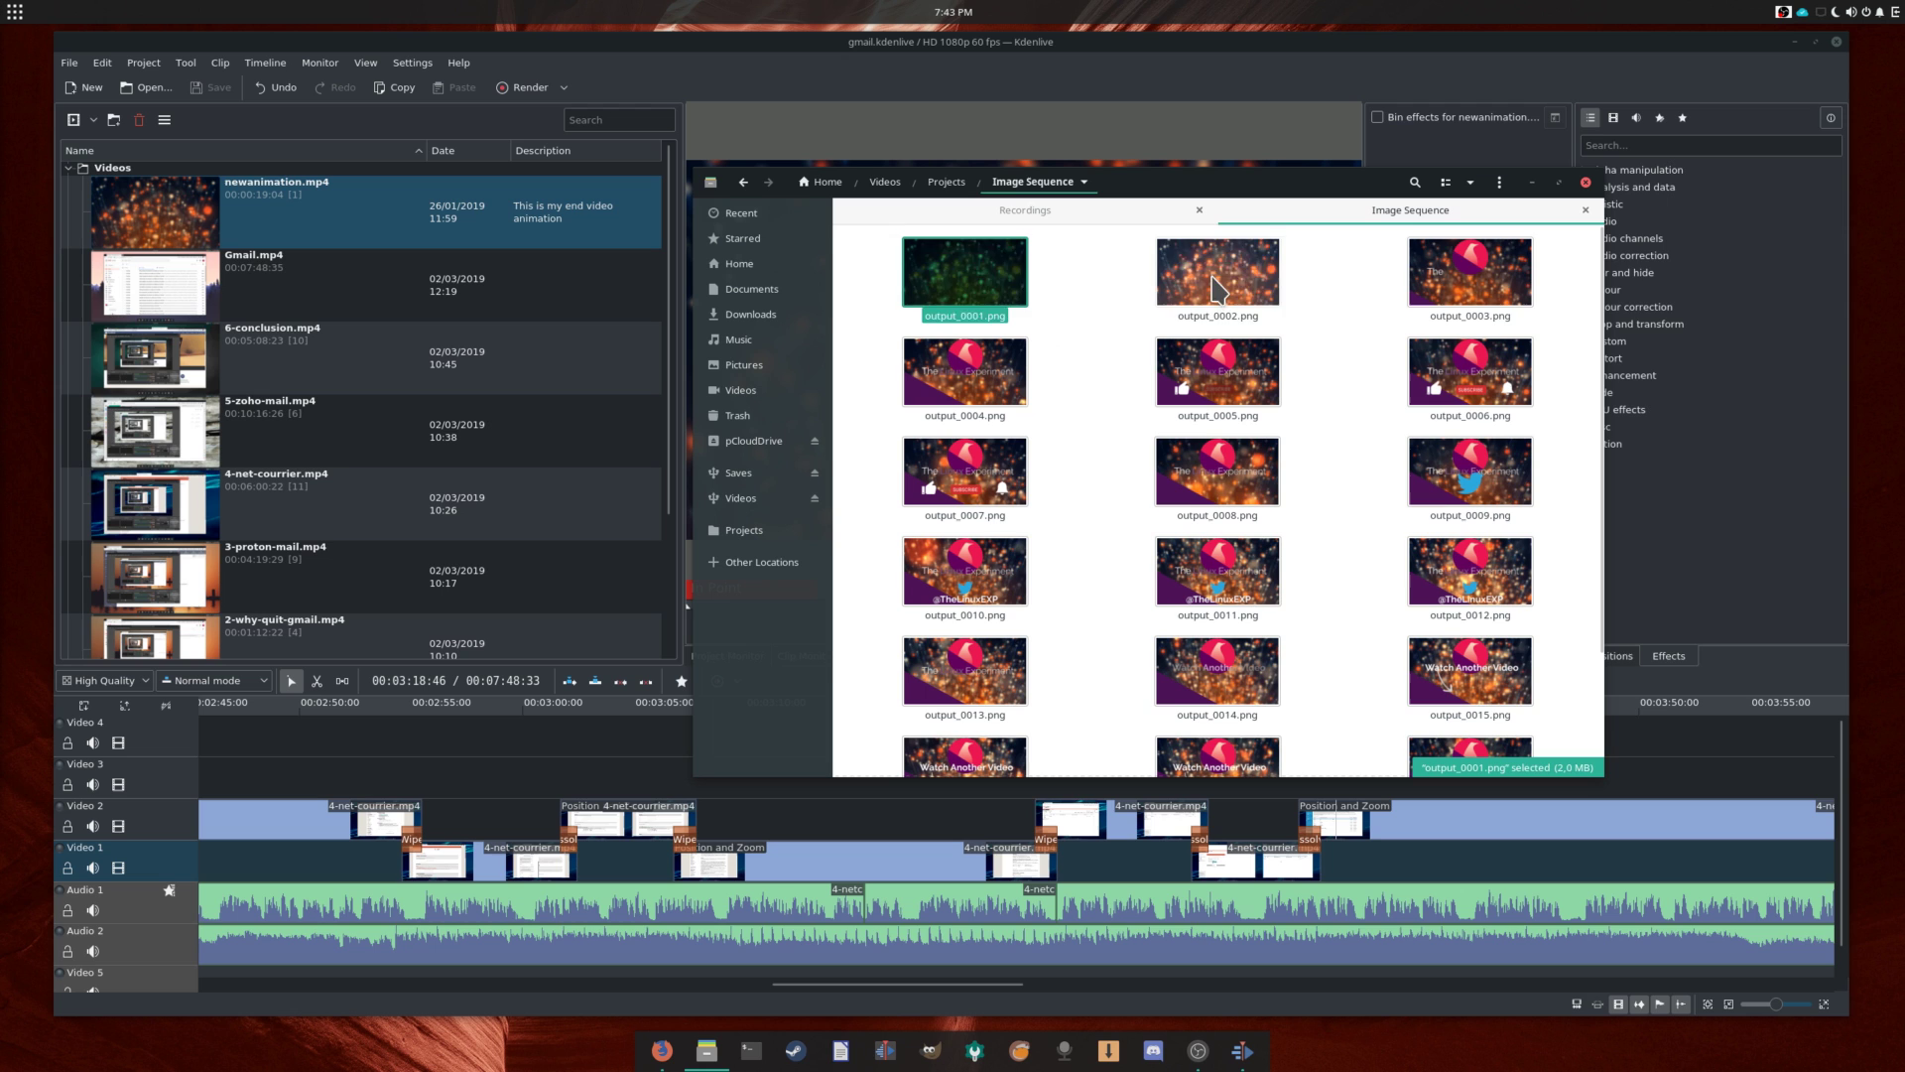
{"action": "key", "text": "Right"}
{"action": "key", "text": "Right"}
{"action": "key", "text": "Right"}
{"action": "key", "text": "Right"}
{"action": "key", "text": "Right"}
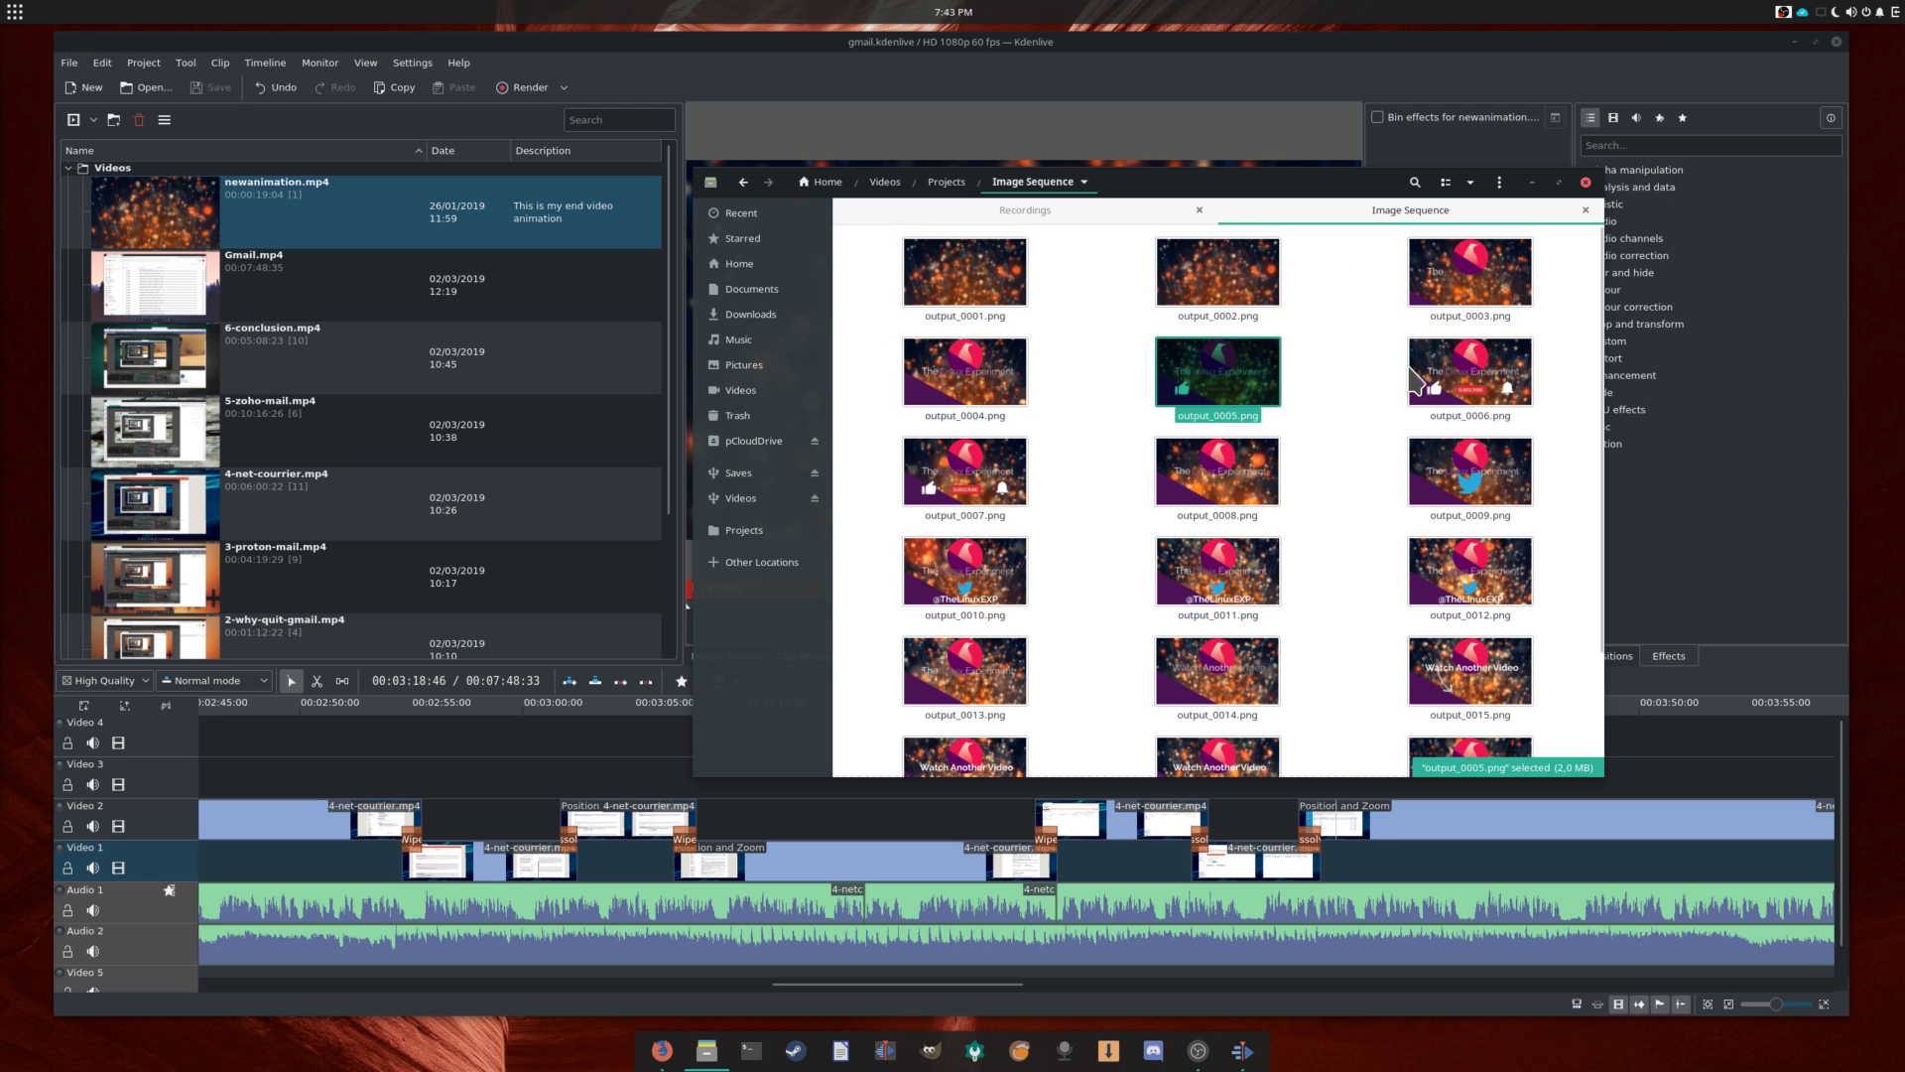
{"action": "left_click", "coordinate": [967, 496]}
{"action": "key", "text": "Right"}
{"action": "key", "text": "Right"}
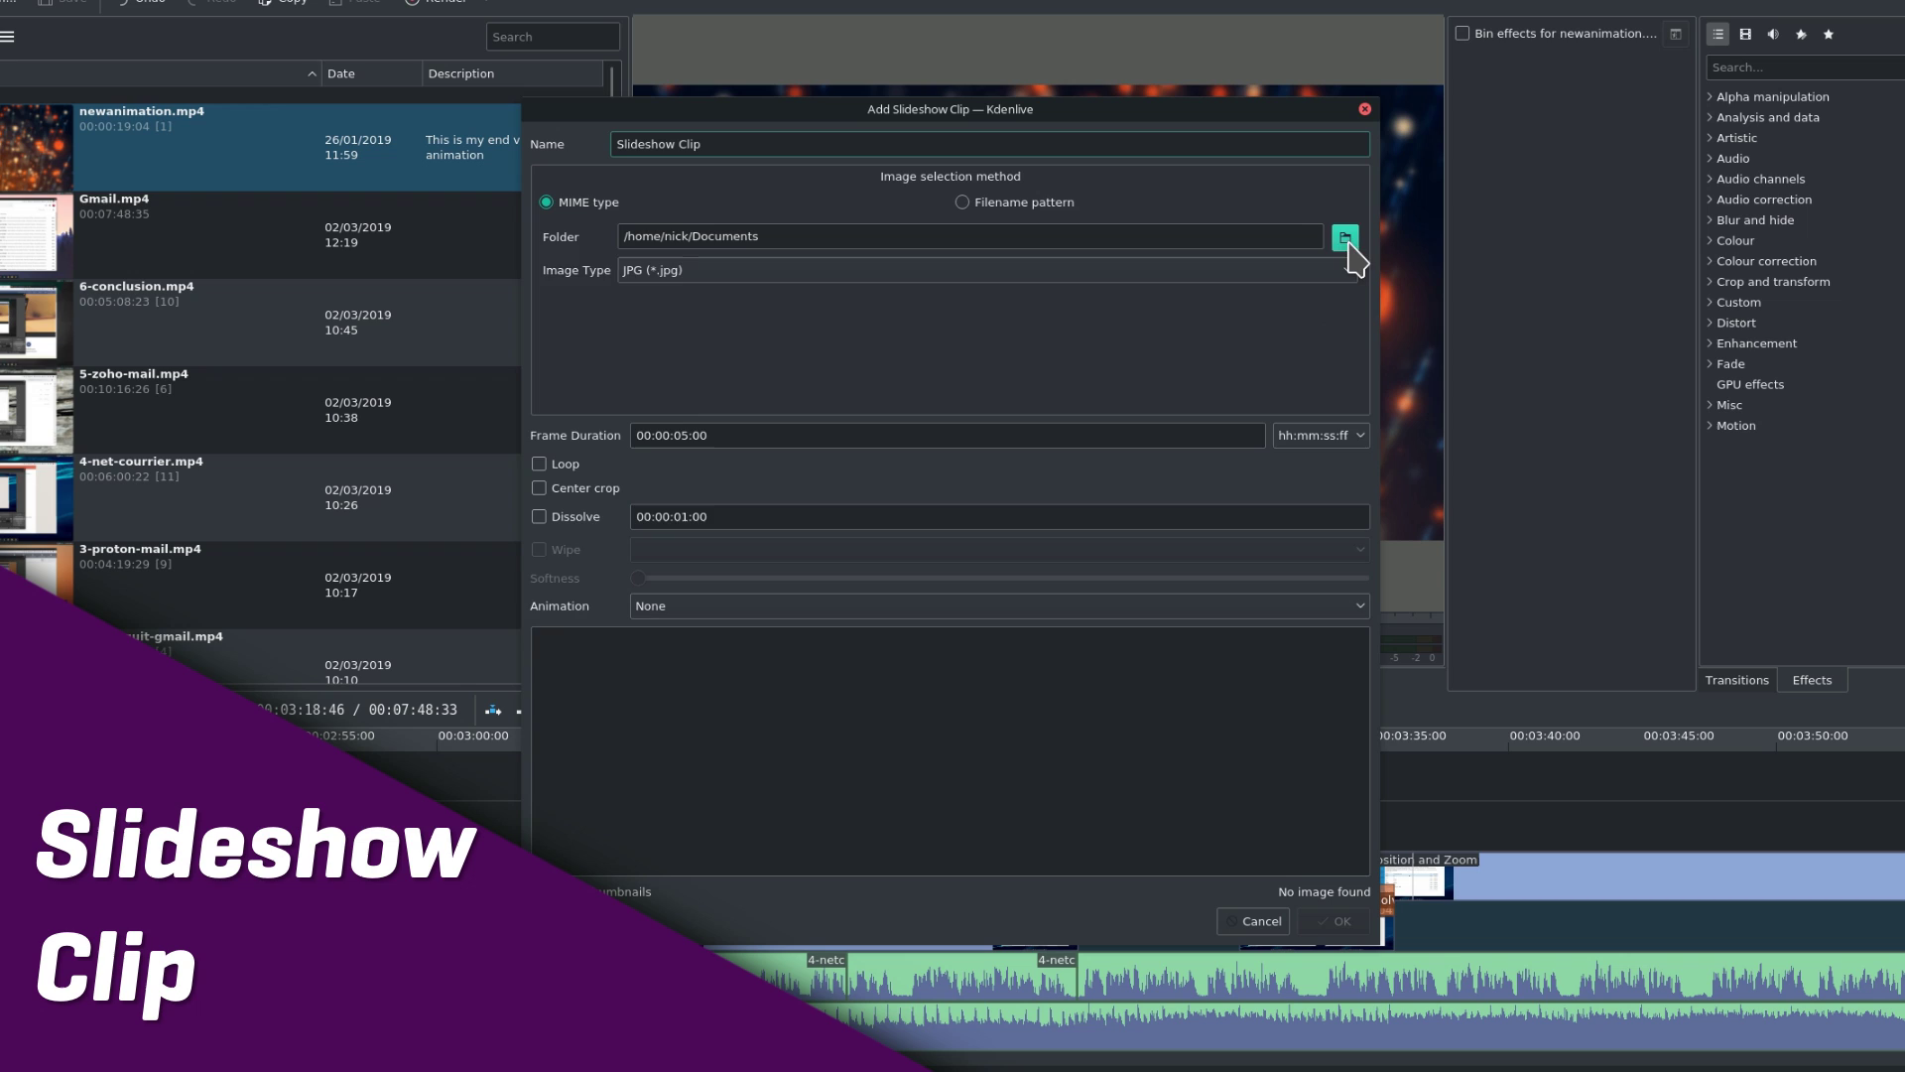
Step: Set the slideshow folder to Projects/Image Sequence
{"action": "left_click", "coordinate": [1280, 286]}
{"action": "left_click", "coordinate": [595, 653]}
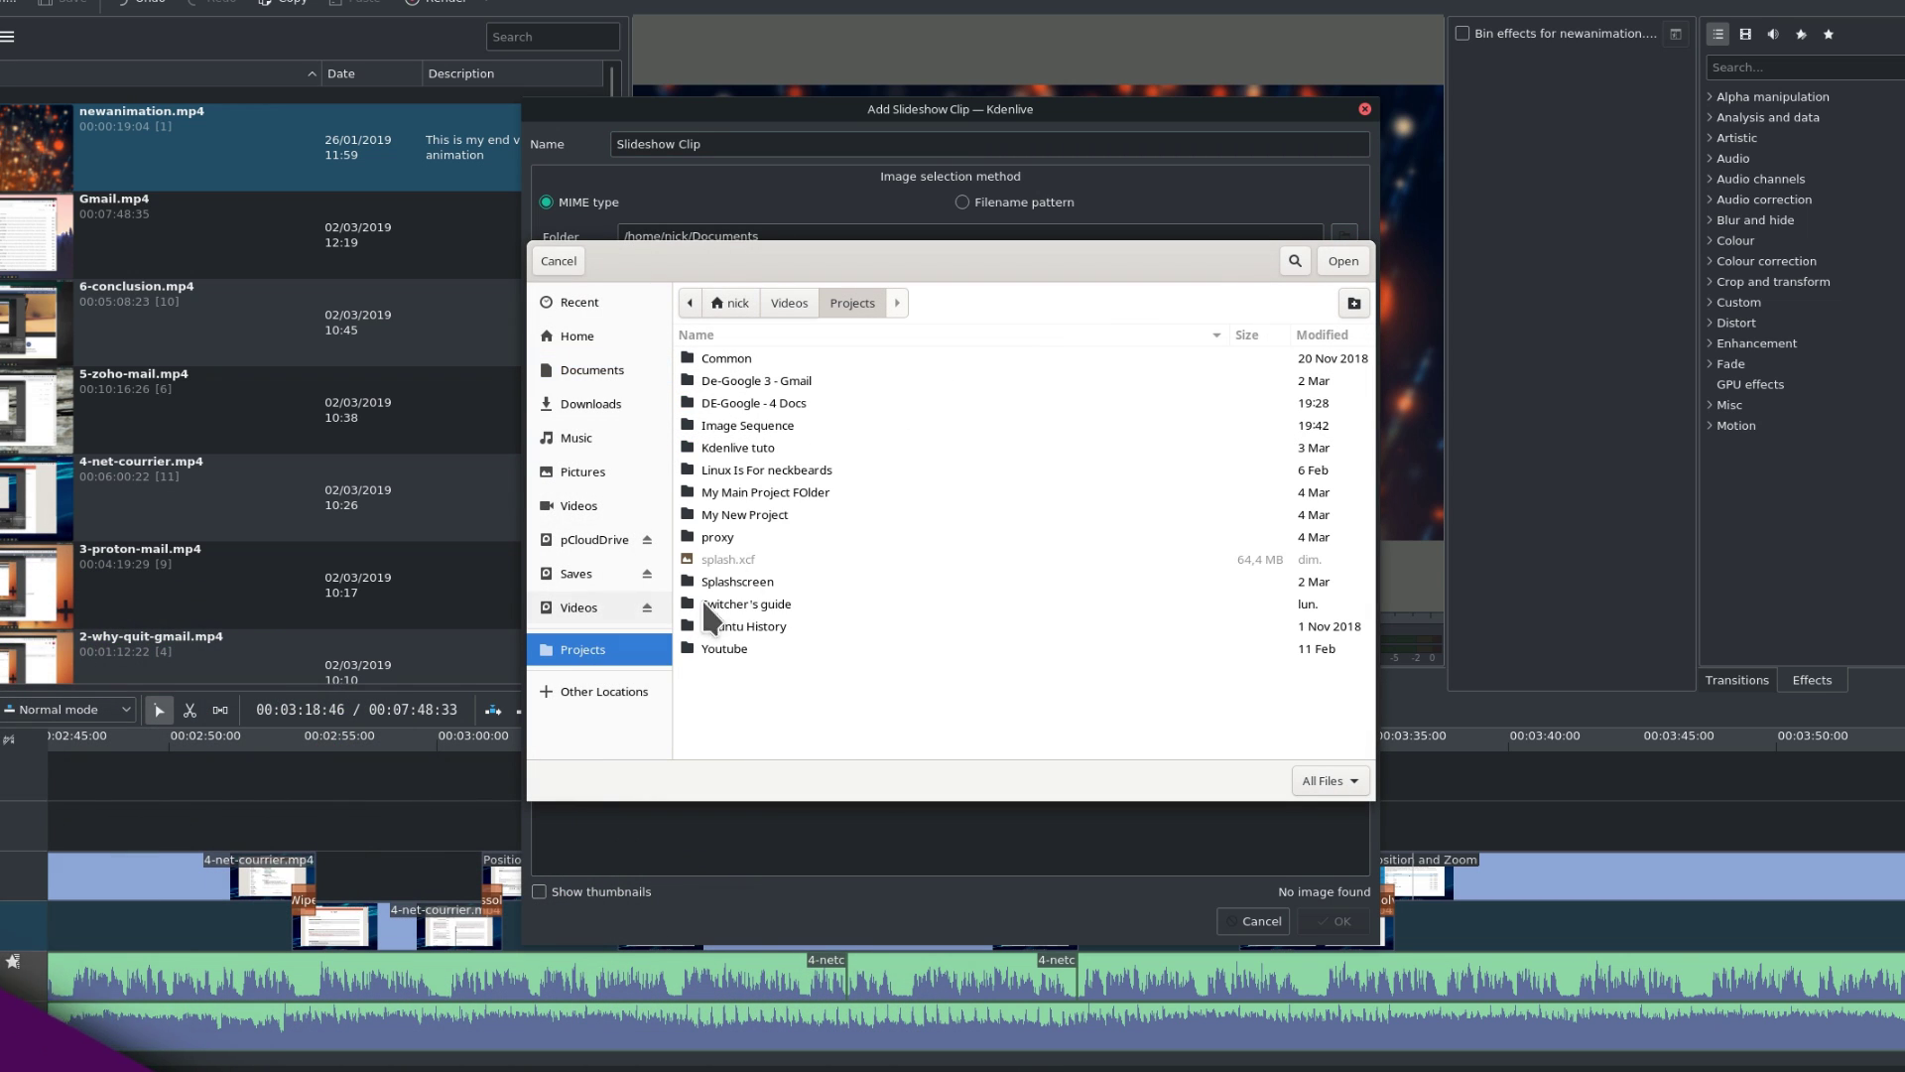
{"action": "double_click", "coordinate": [747, 426]}
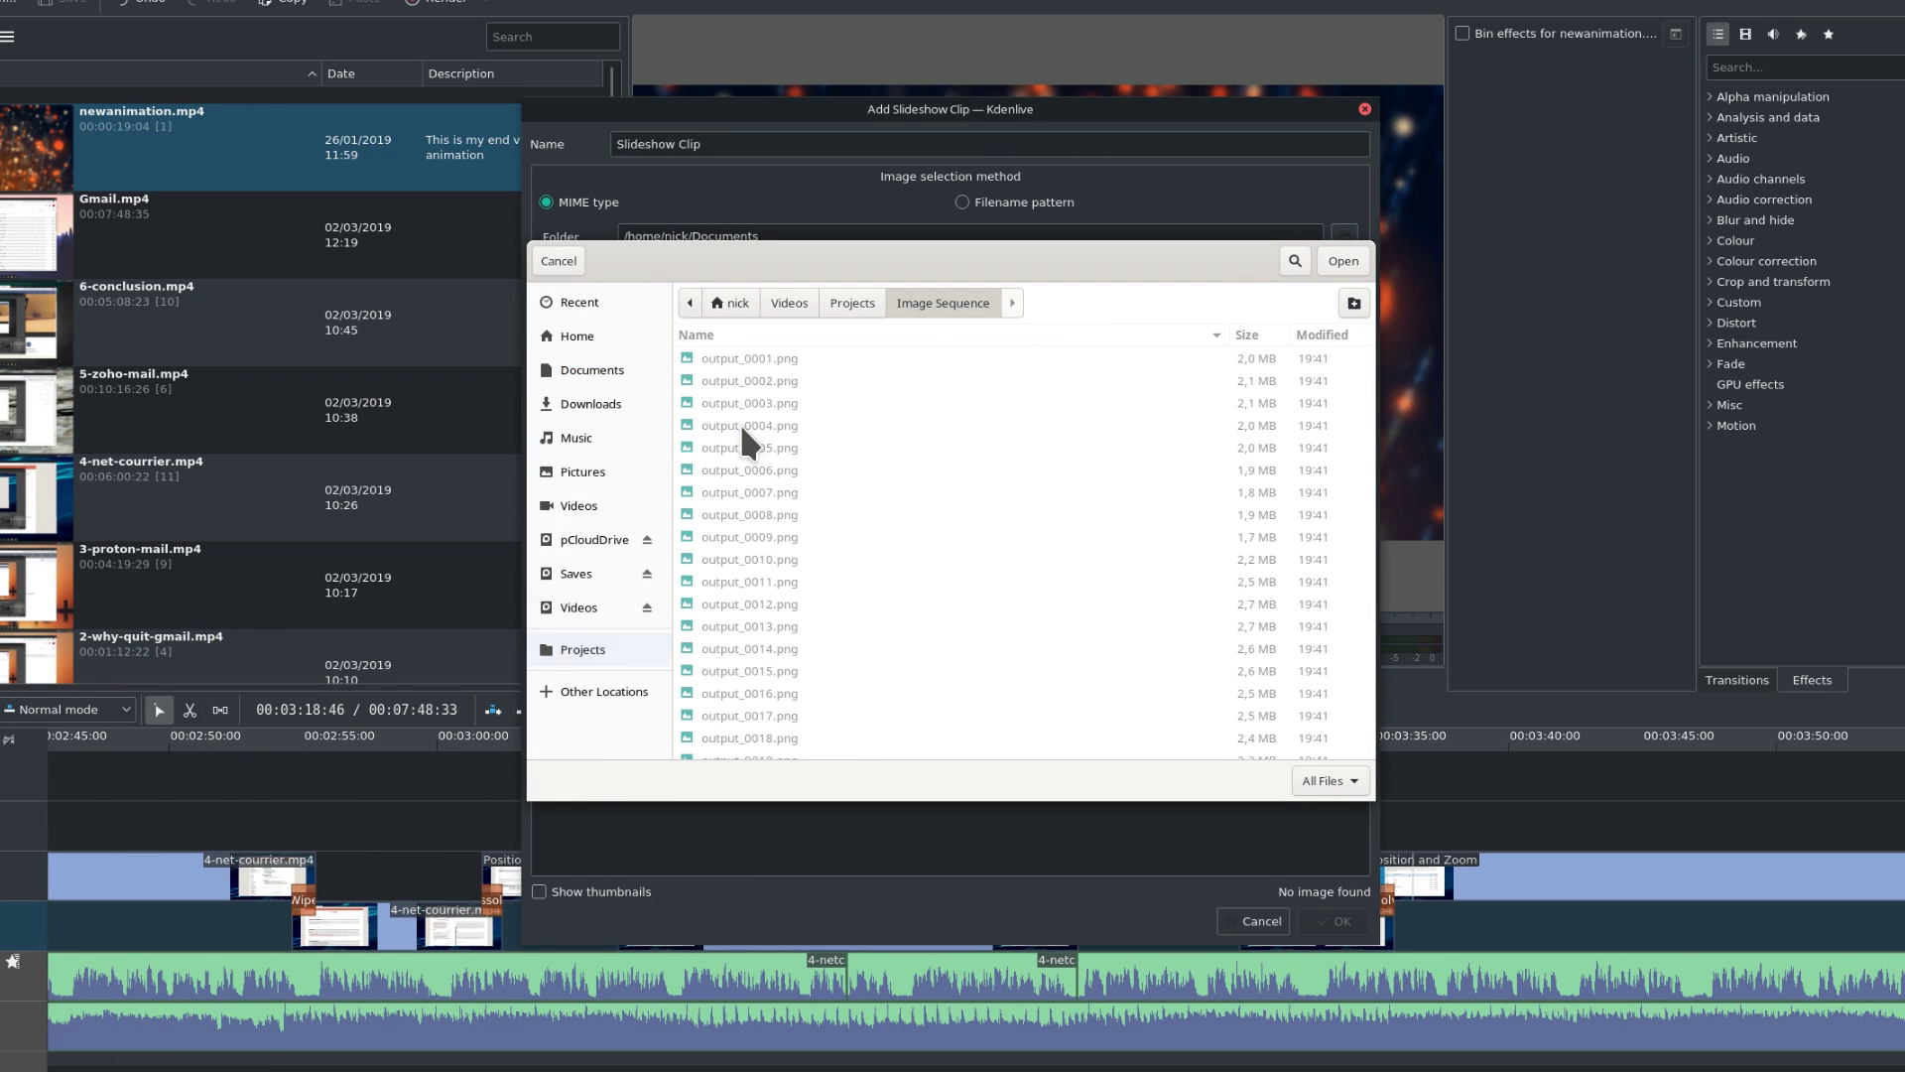
{"action": "left_click", "coordinate": [1344, 262]}
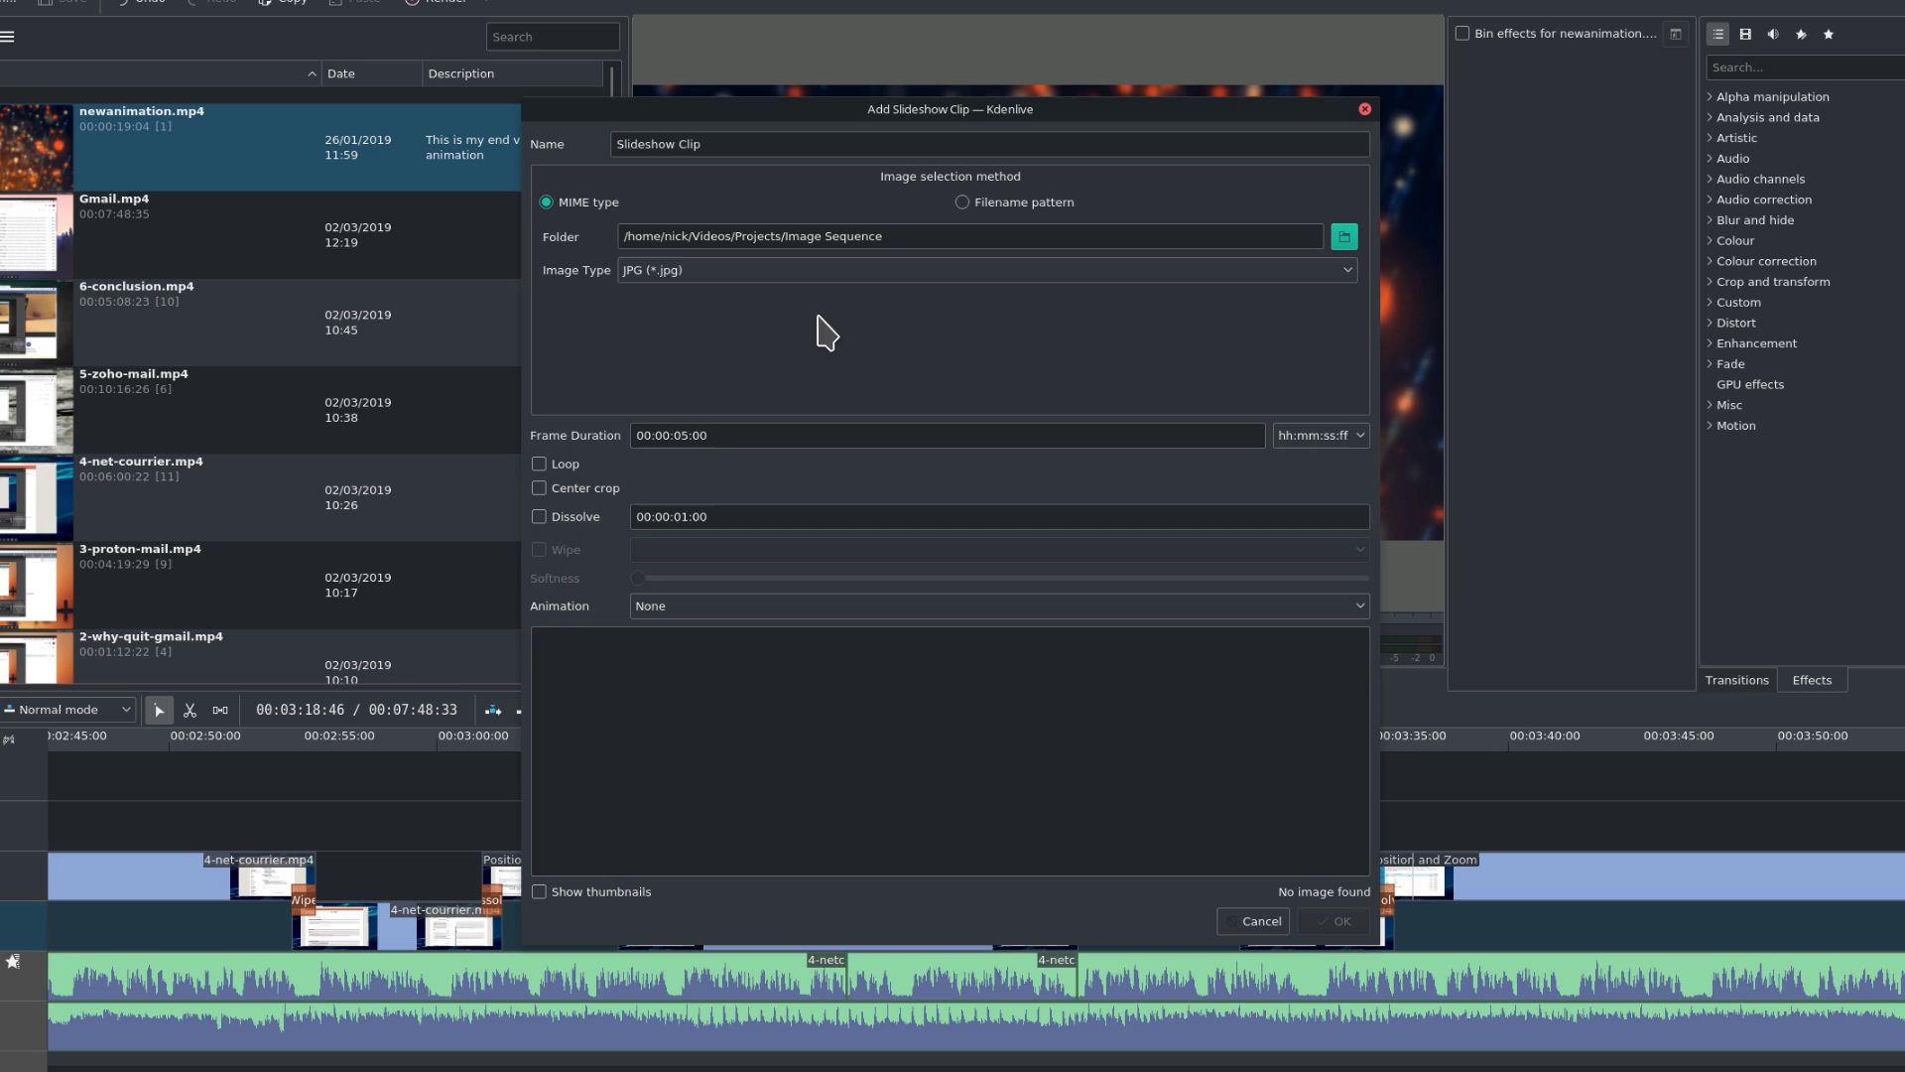
Step: Set Image Type to PNG and edit the frame duration
{"action": "left_click", "coordinate": [717, 276]}
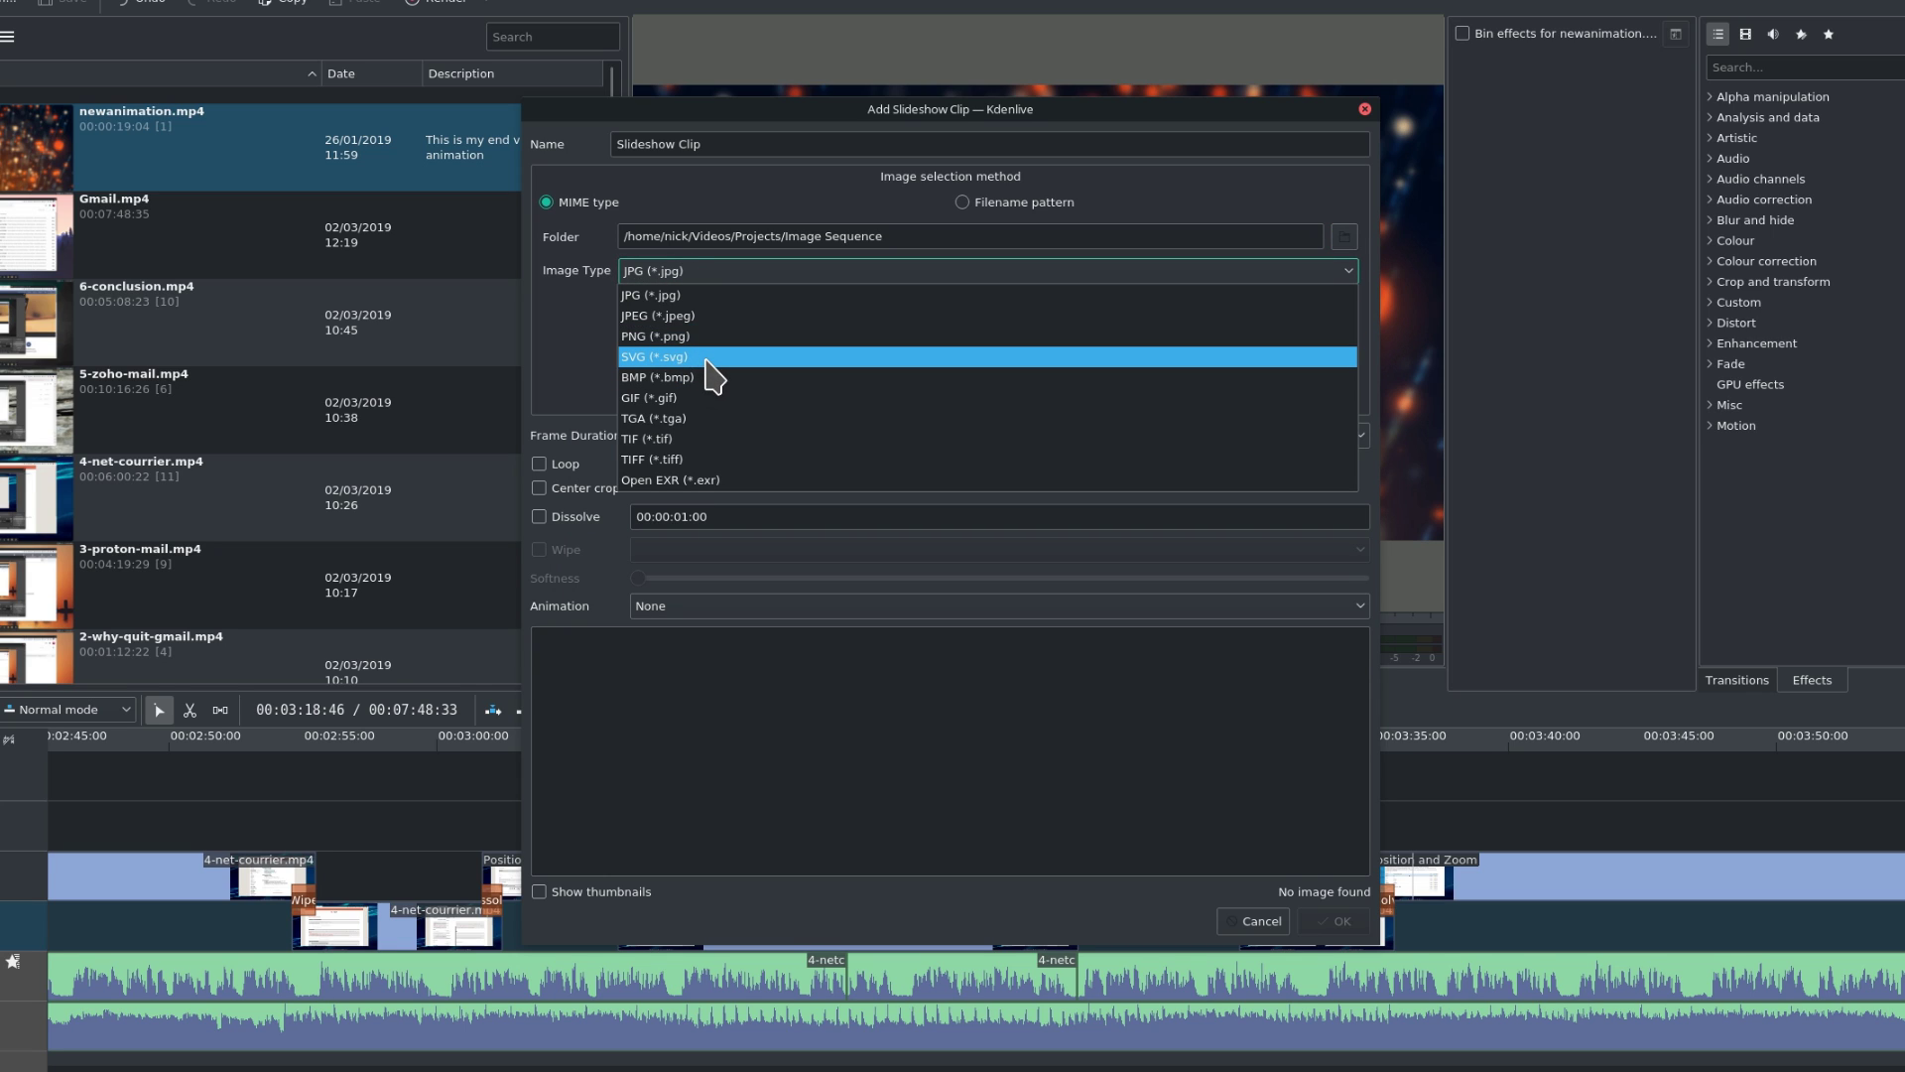
{"action": "left_click", "coordinate": [712, 298]}
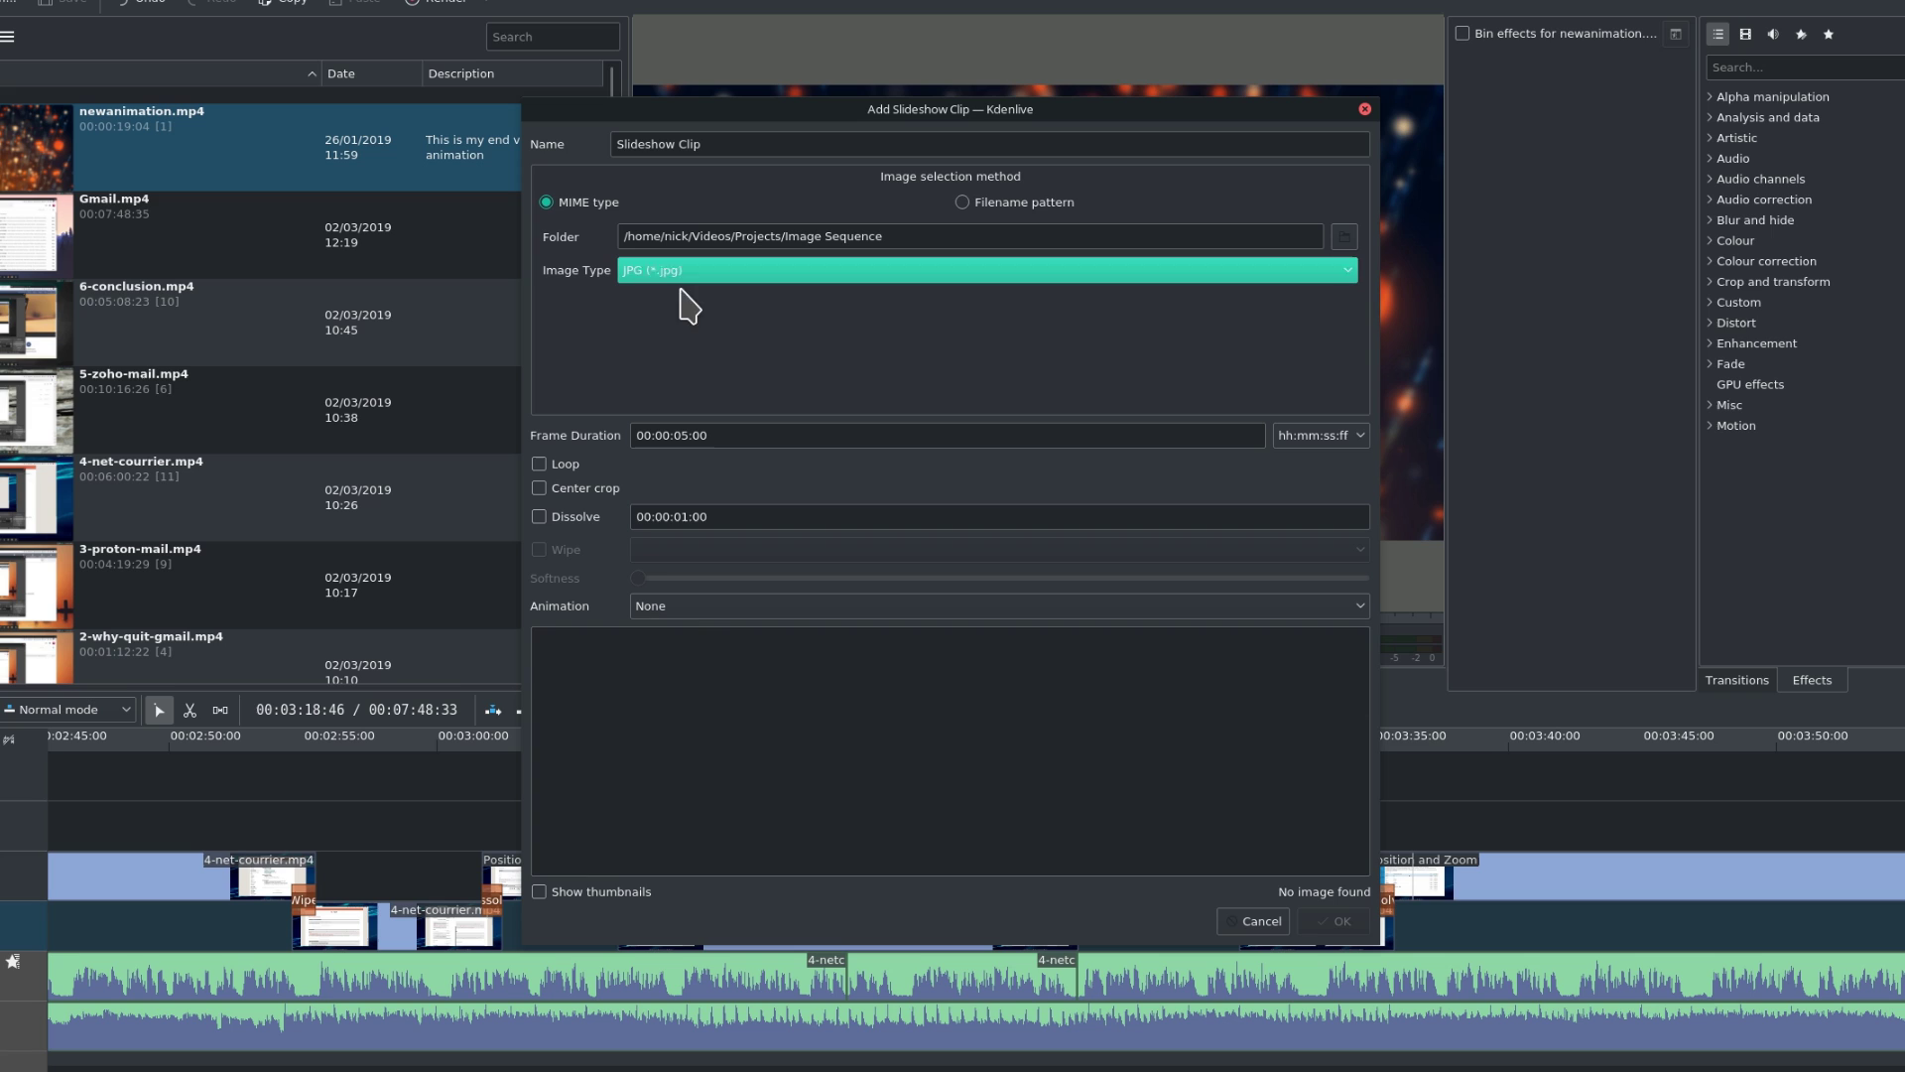
{"action": "left_click", "coordinate": [1345, 236]}
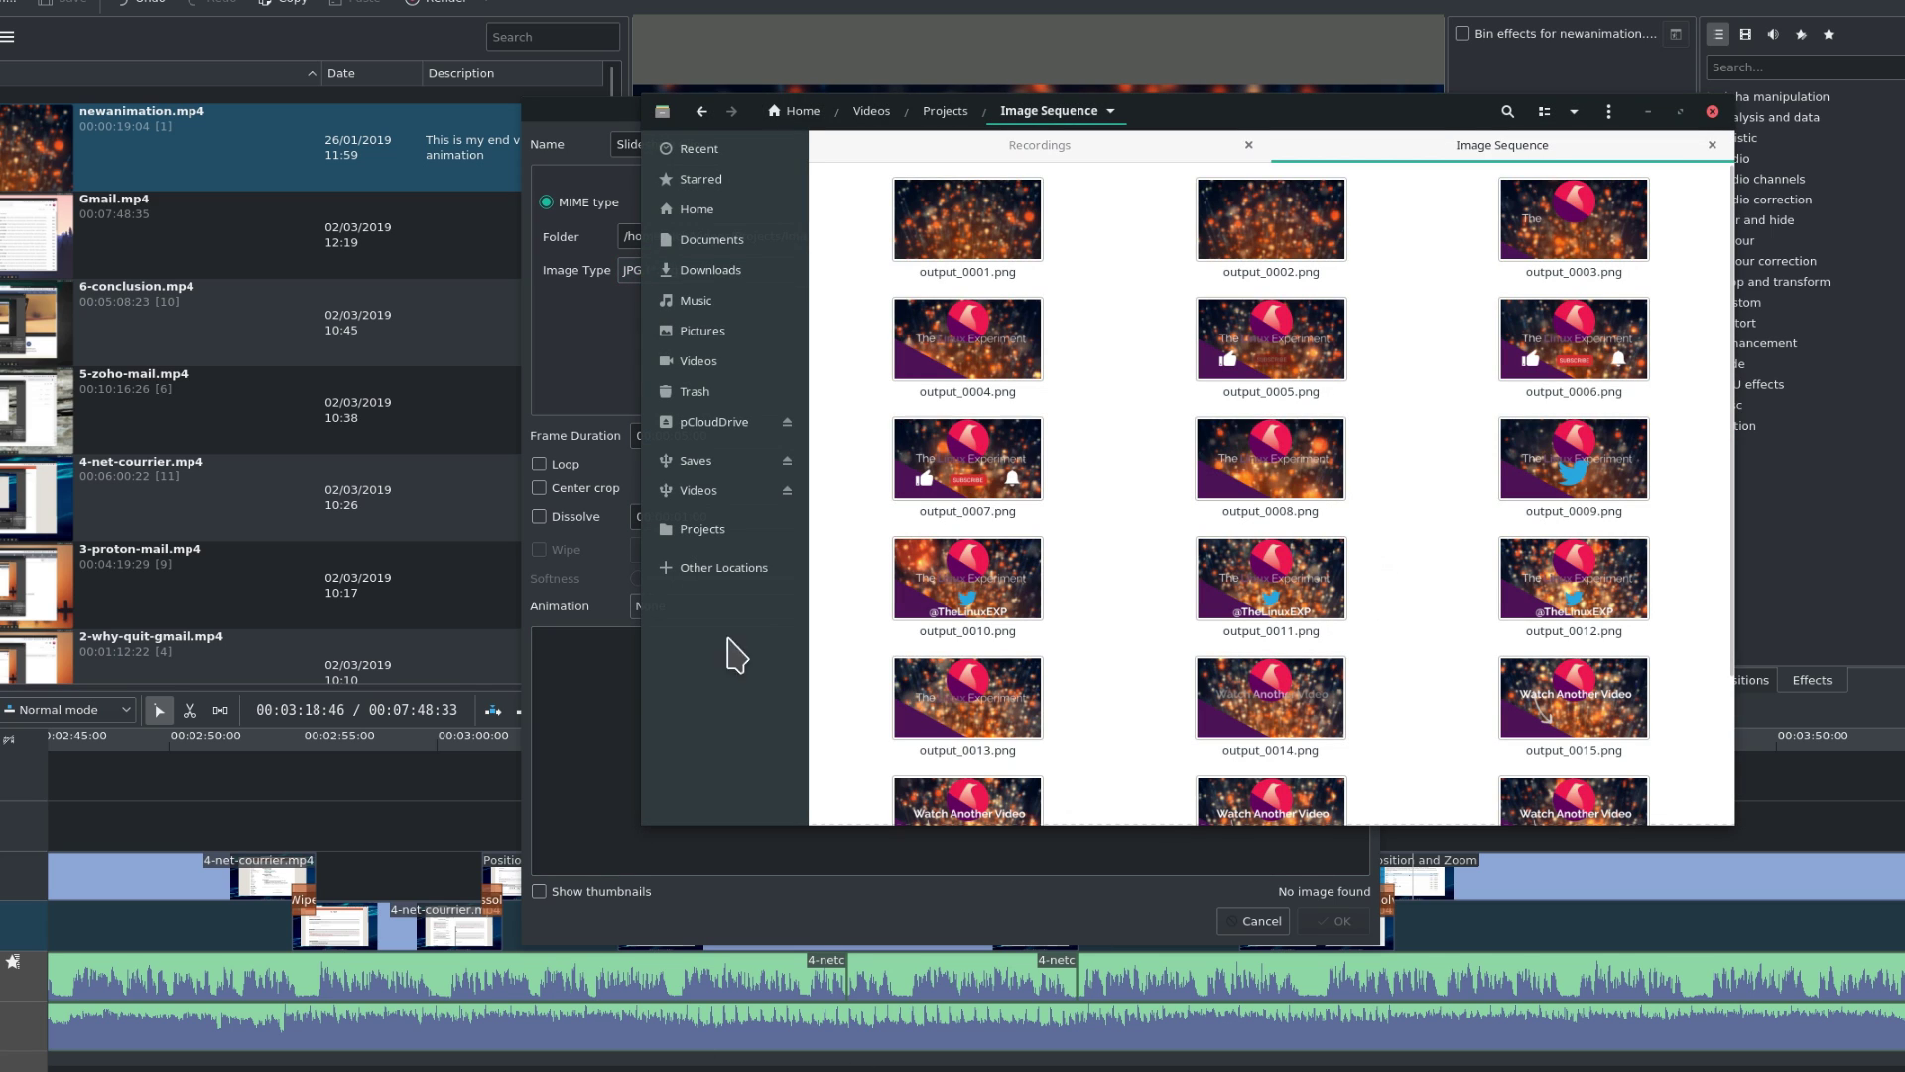
{"action": "left_click", "coordinate": [620, 657]}
{"action": "left_click", "coordinate": [703, 283]}
{"action": "left_click", "coordinate": [751, 338]}
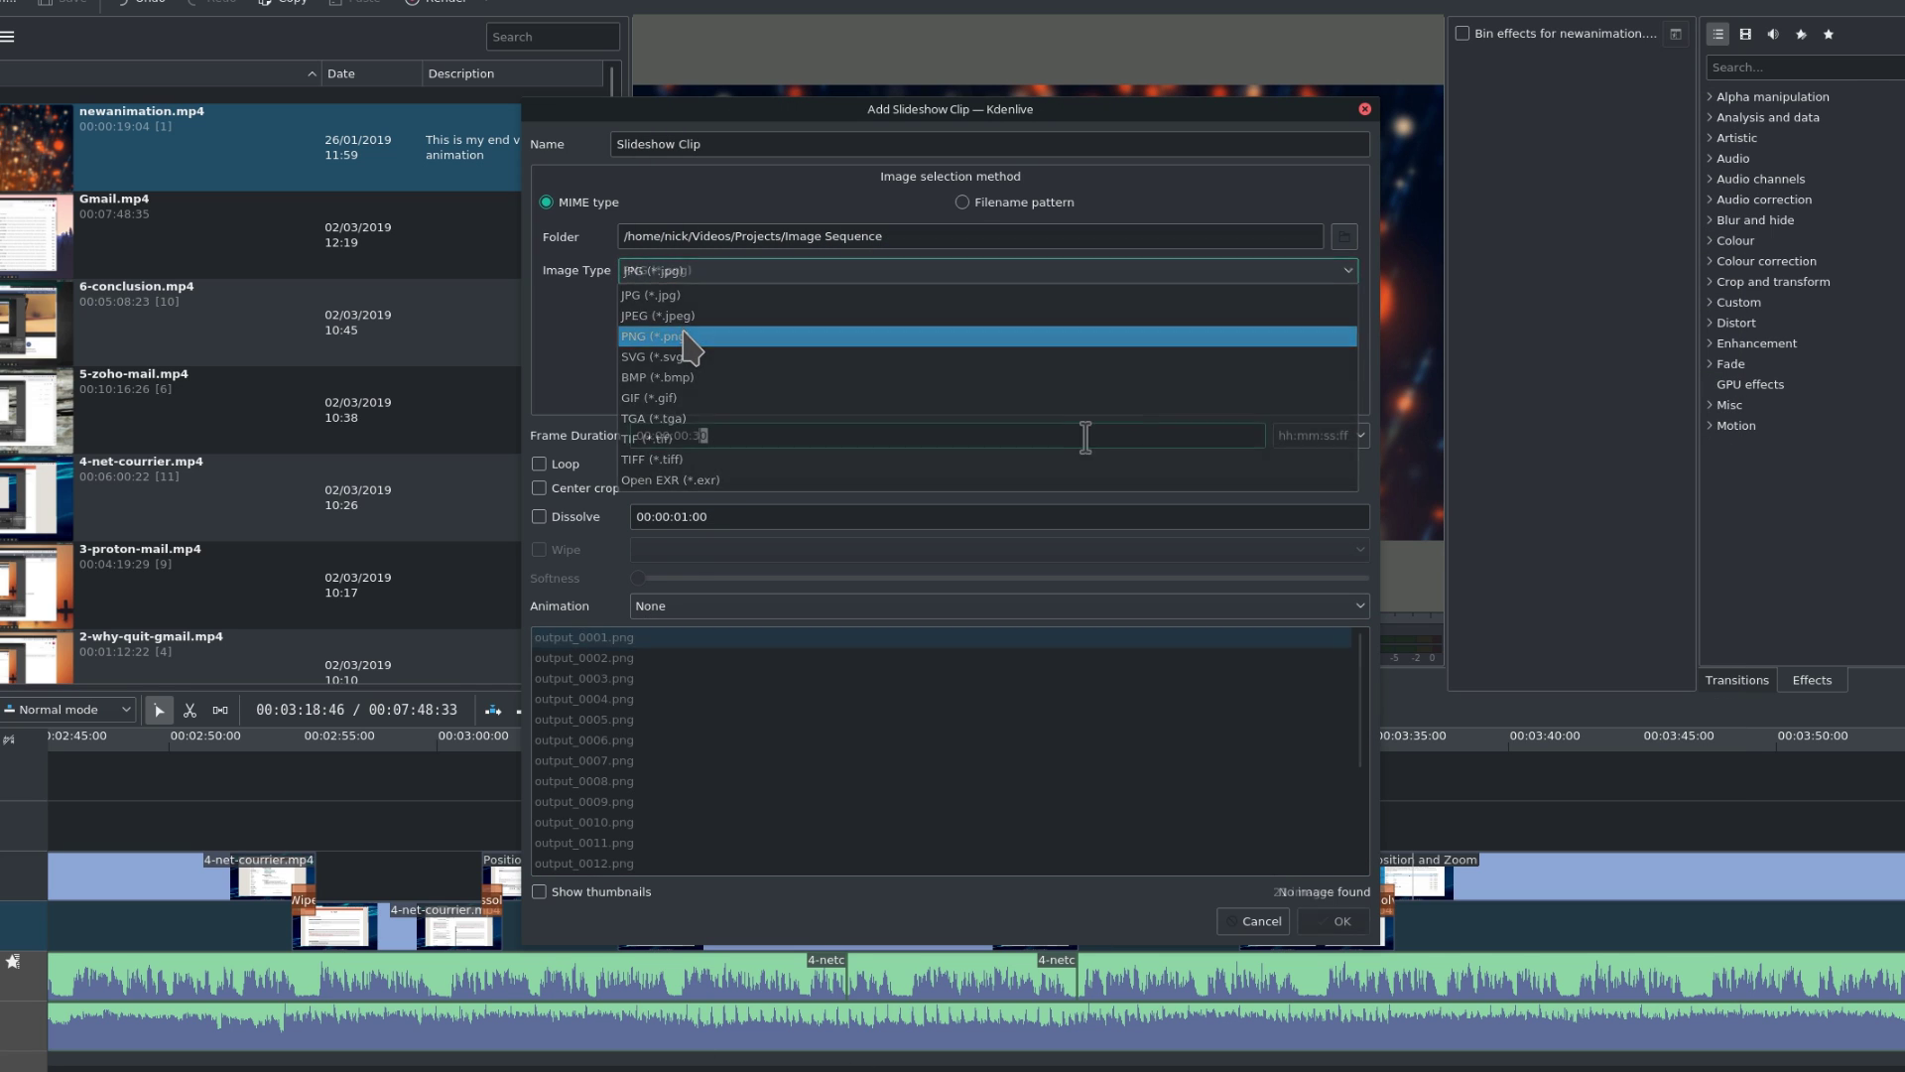
{"action": "left_click", "coordinate": [963, 436]}
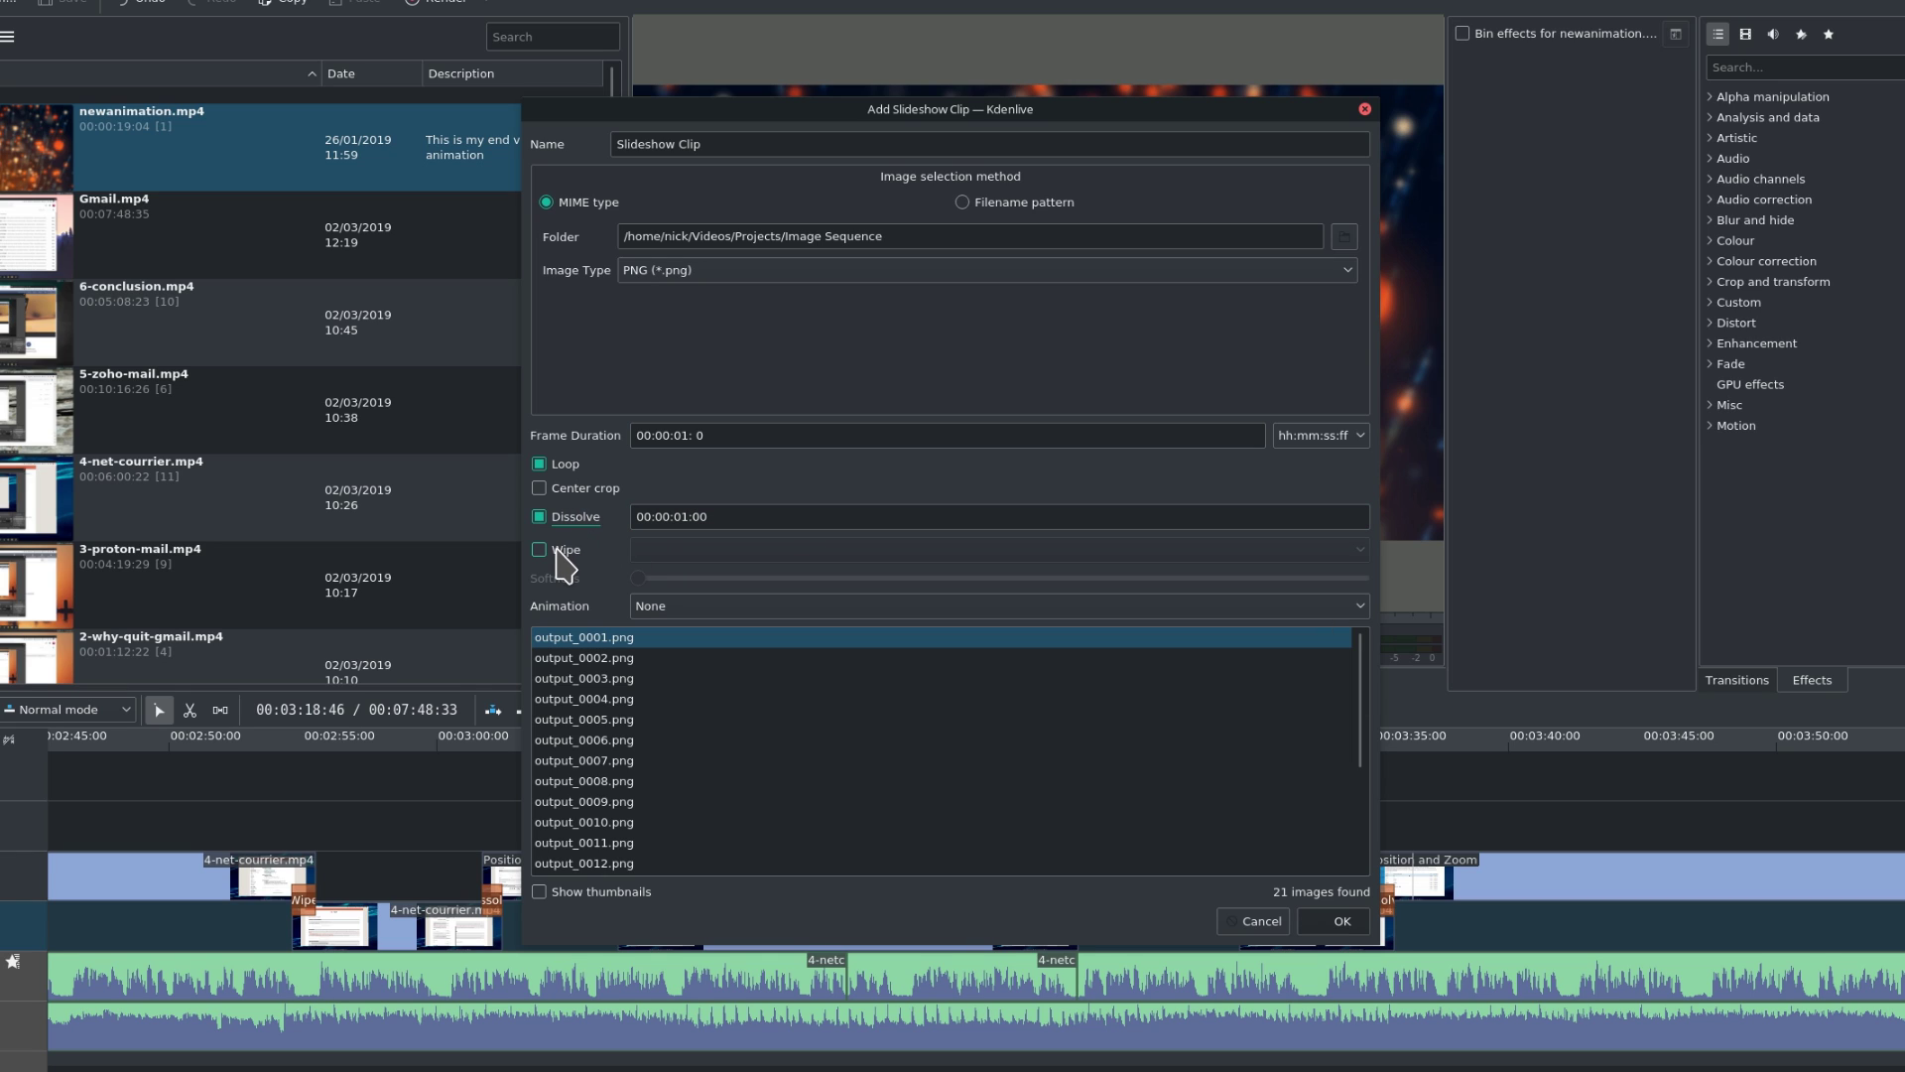
Step: Leave Wipe unchecked and Animation on None, then add the slideshow clip
{"action": "left_click", "coordinate": [552, 550]}
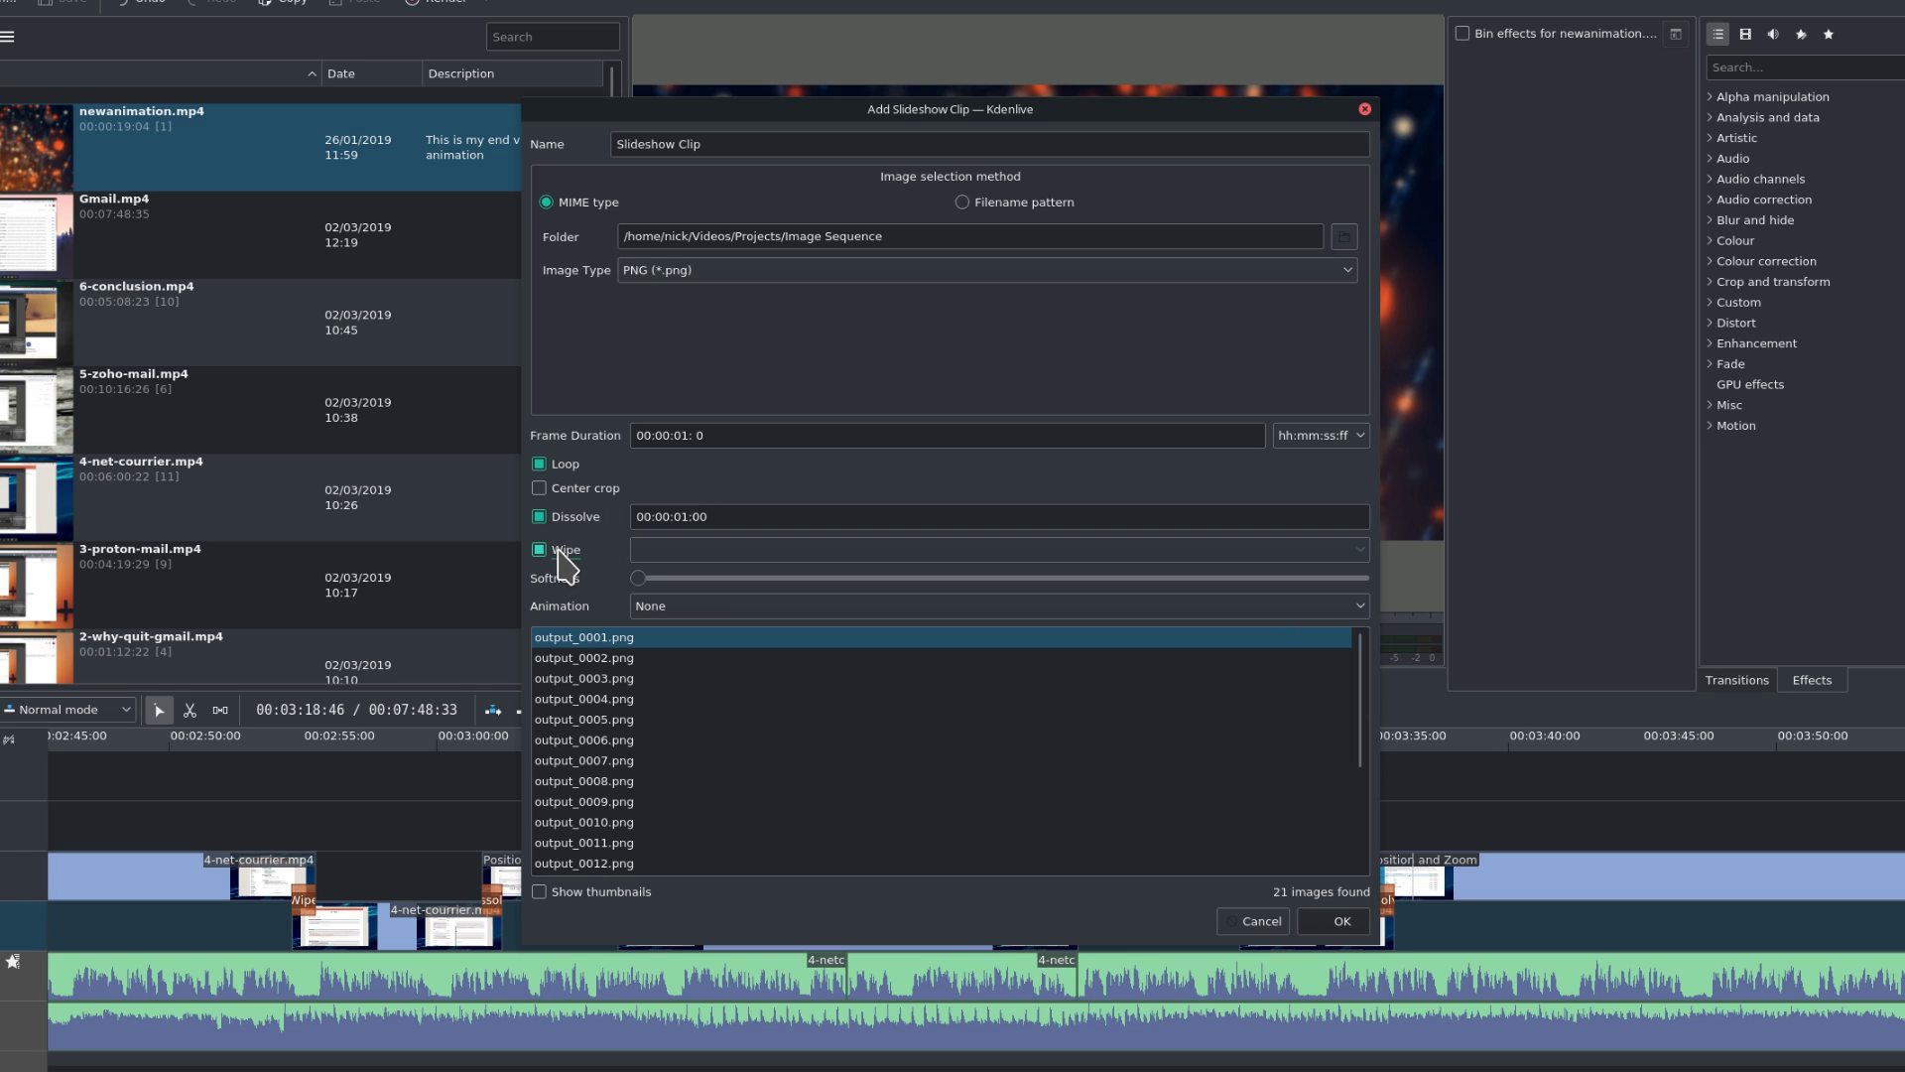
{"action": "left_click", "coordinate": [717, 558]}
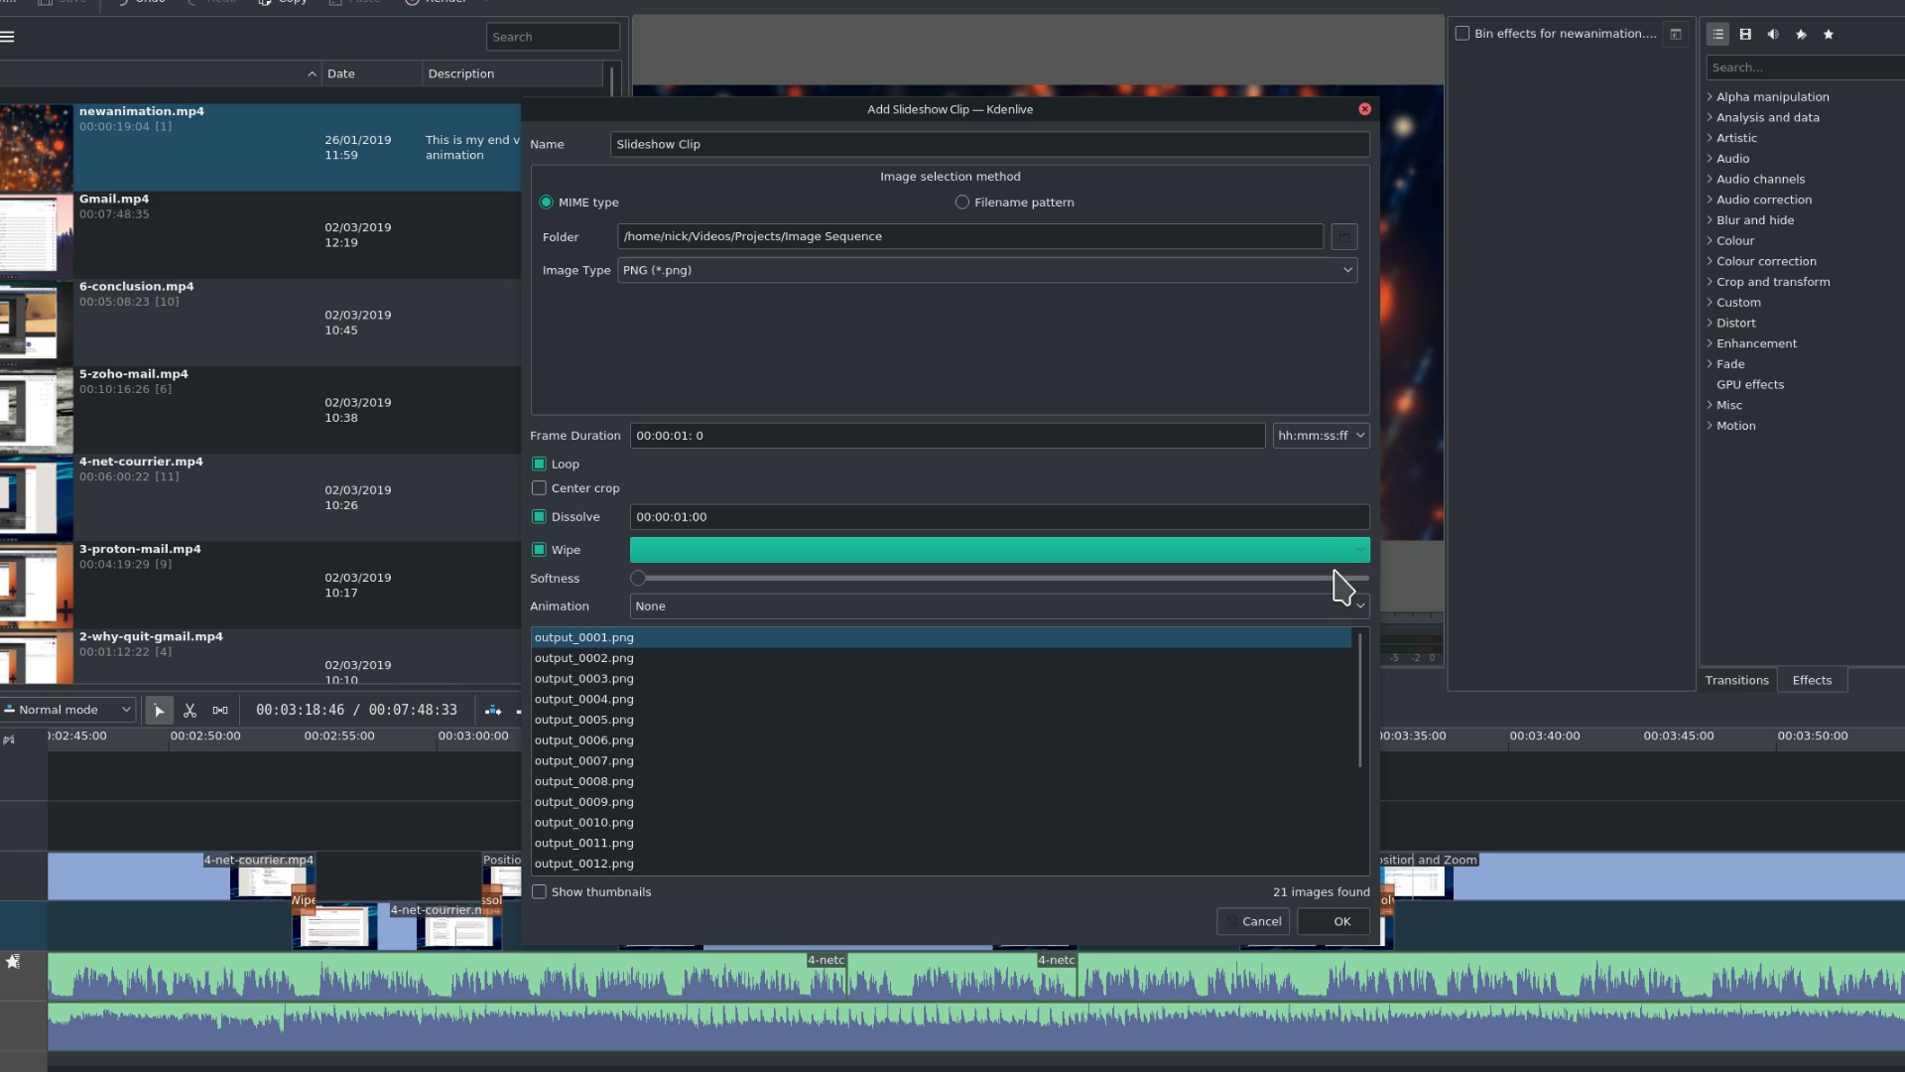
{"action": "left_click", "coordinate": [572, 552]}
{"action": "left_click", "coordinate": [556, 551]}
{"action": "left_click", "coordinate": [667, 606]}
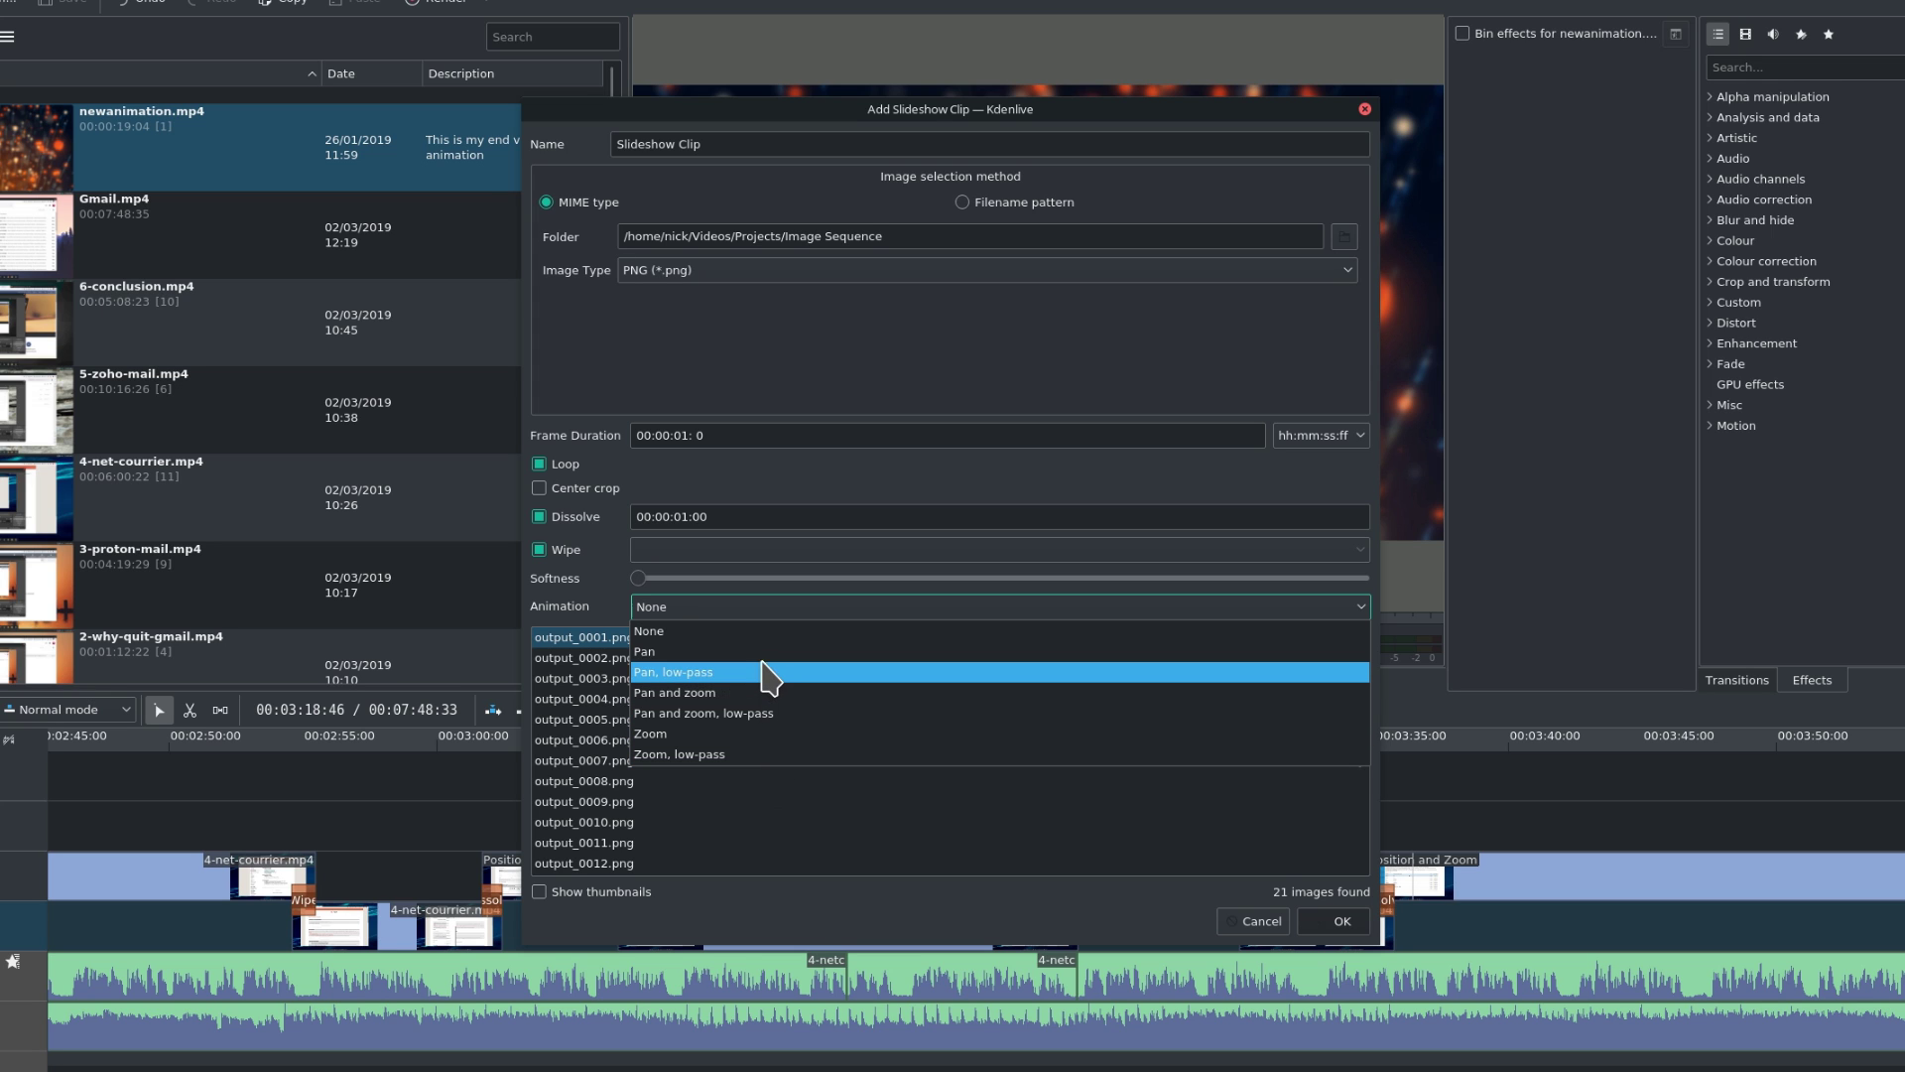
{"action": "left_click", "coordinate": [650, 631]}
{"action": "left_click", "coordinate": [539, 549]}
{"action": "left_click", "coordinate": [1335, 922]}
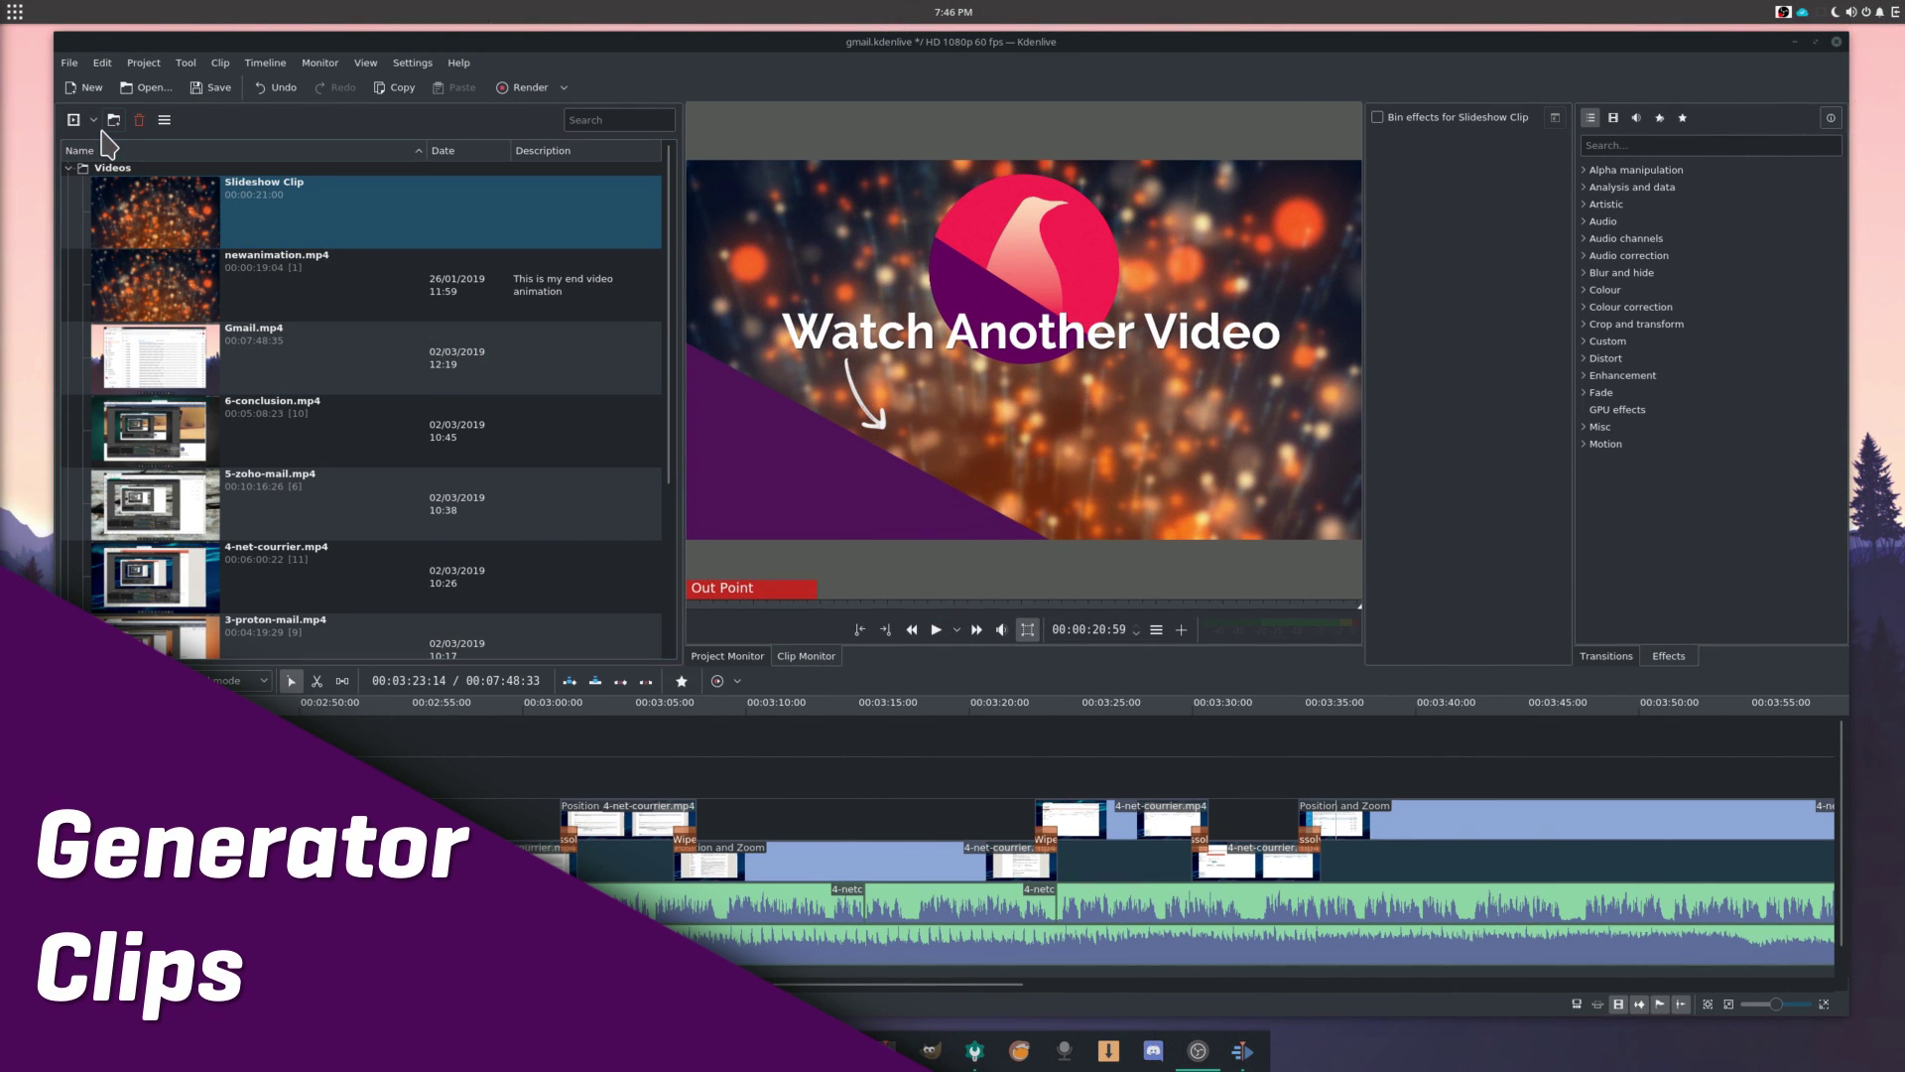
Step: Add a White Noise generator clip from the Add Clip generators menu, accepting its settings
{"action": "left_click", "coordinate": [93, 119]}
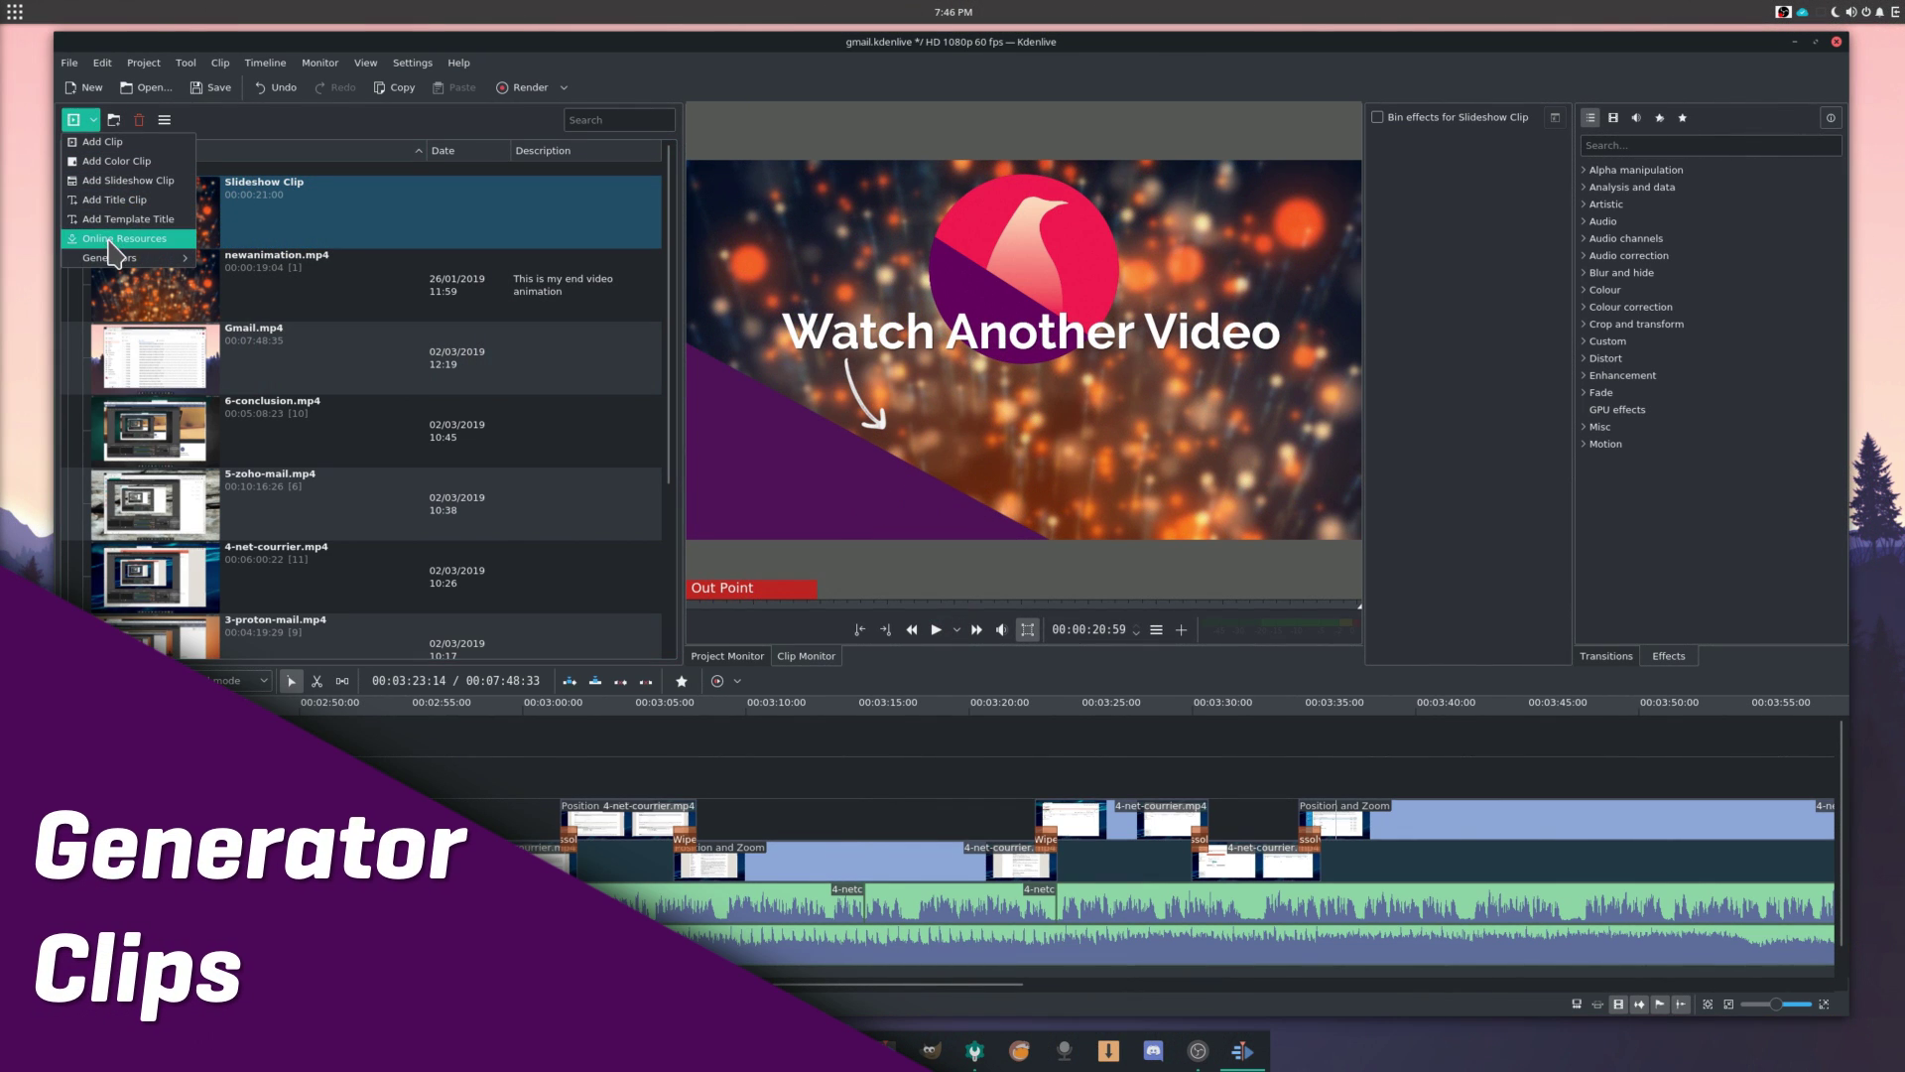
{"action": "mouse_move", "coordinate": [125, 260]}
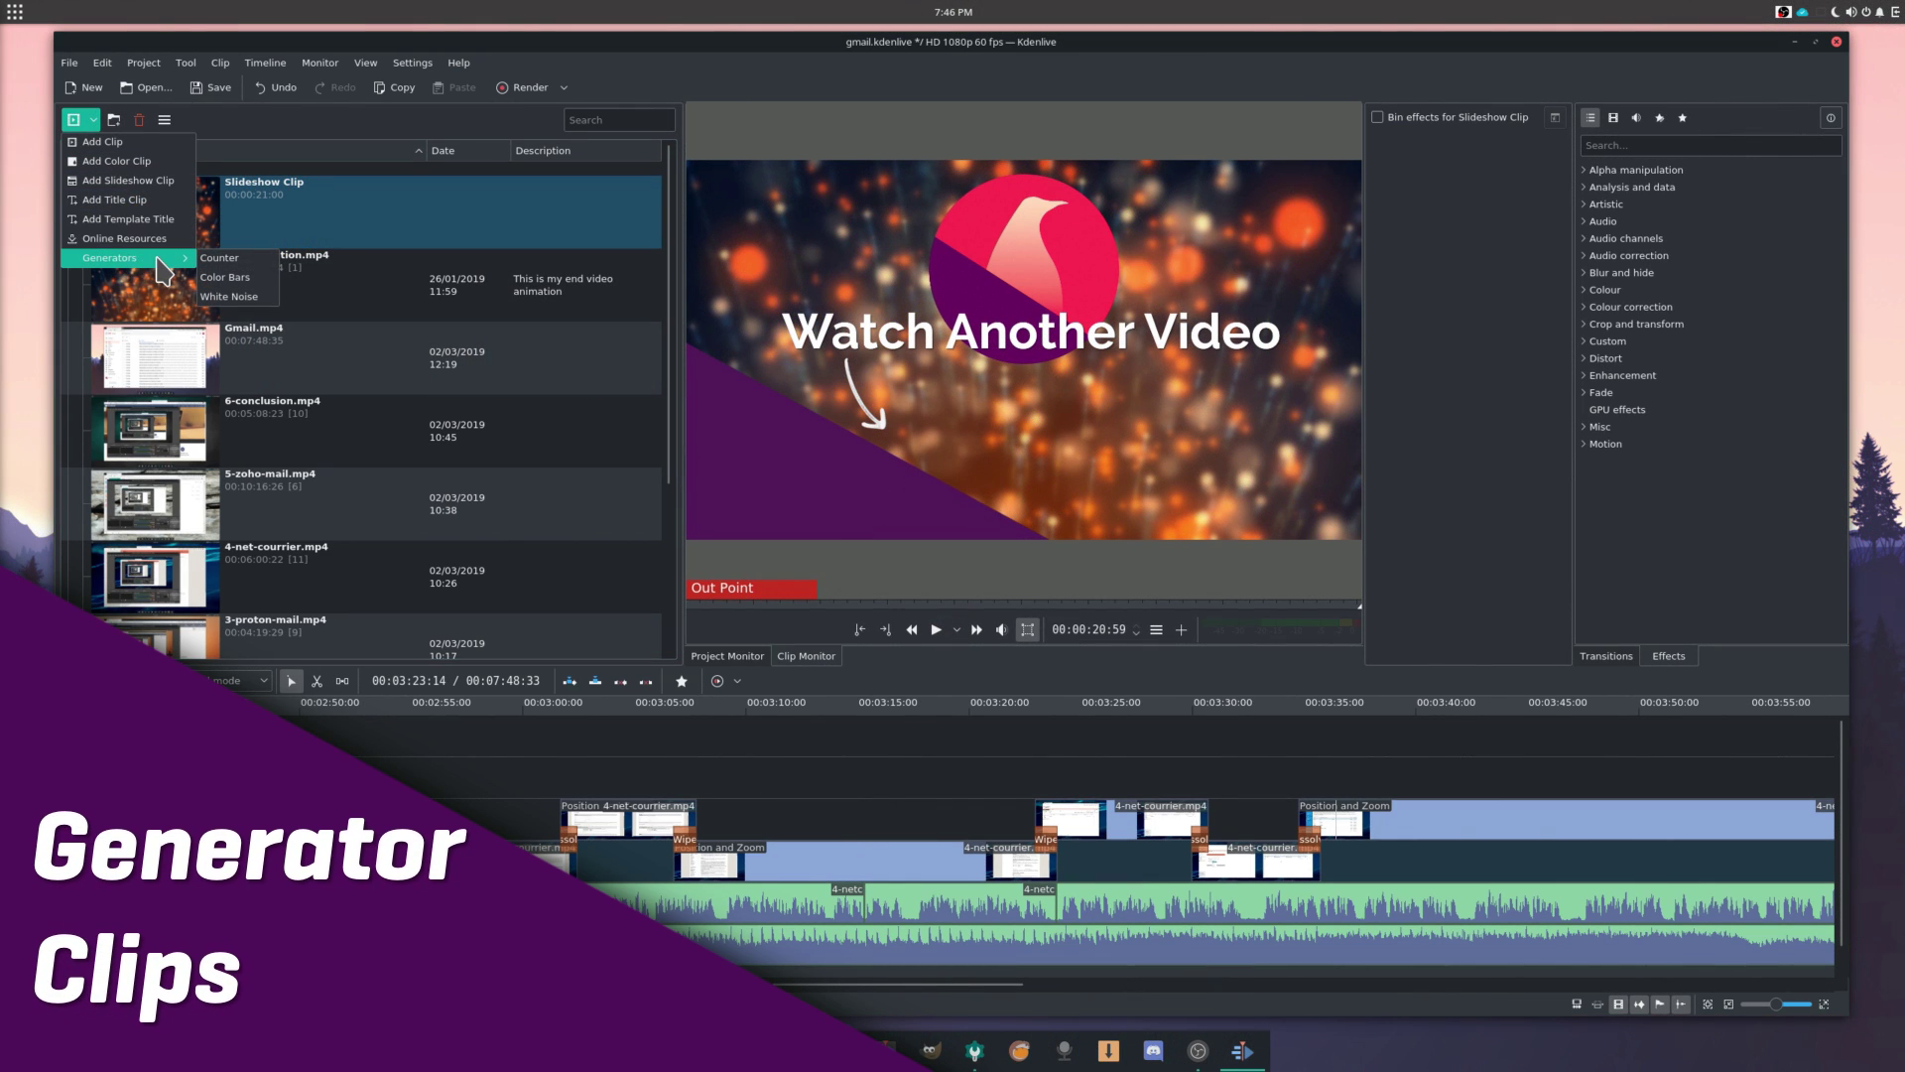
{"action": "left_click", "coordinate": [238, 298]}
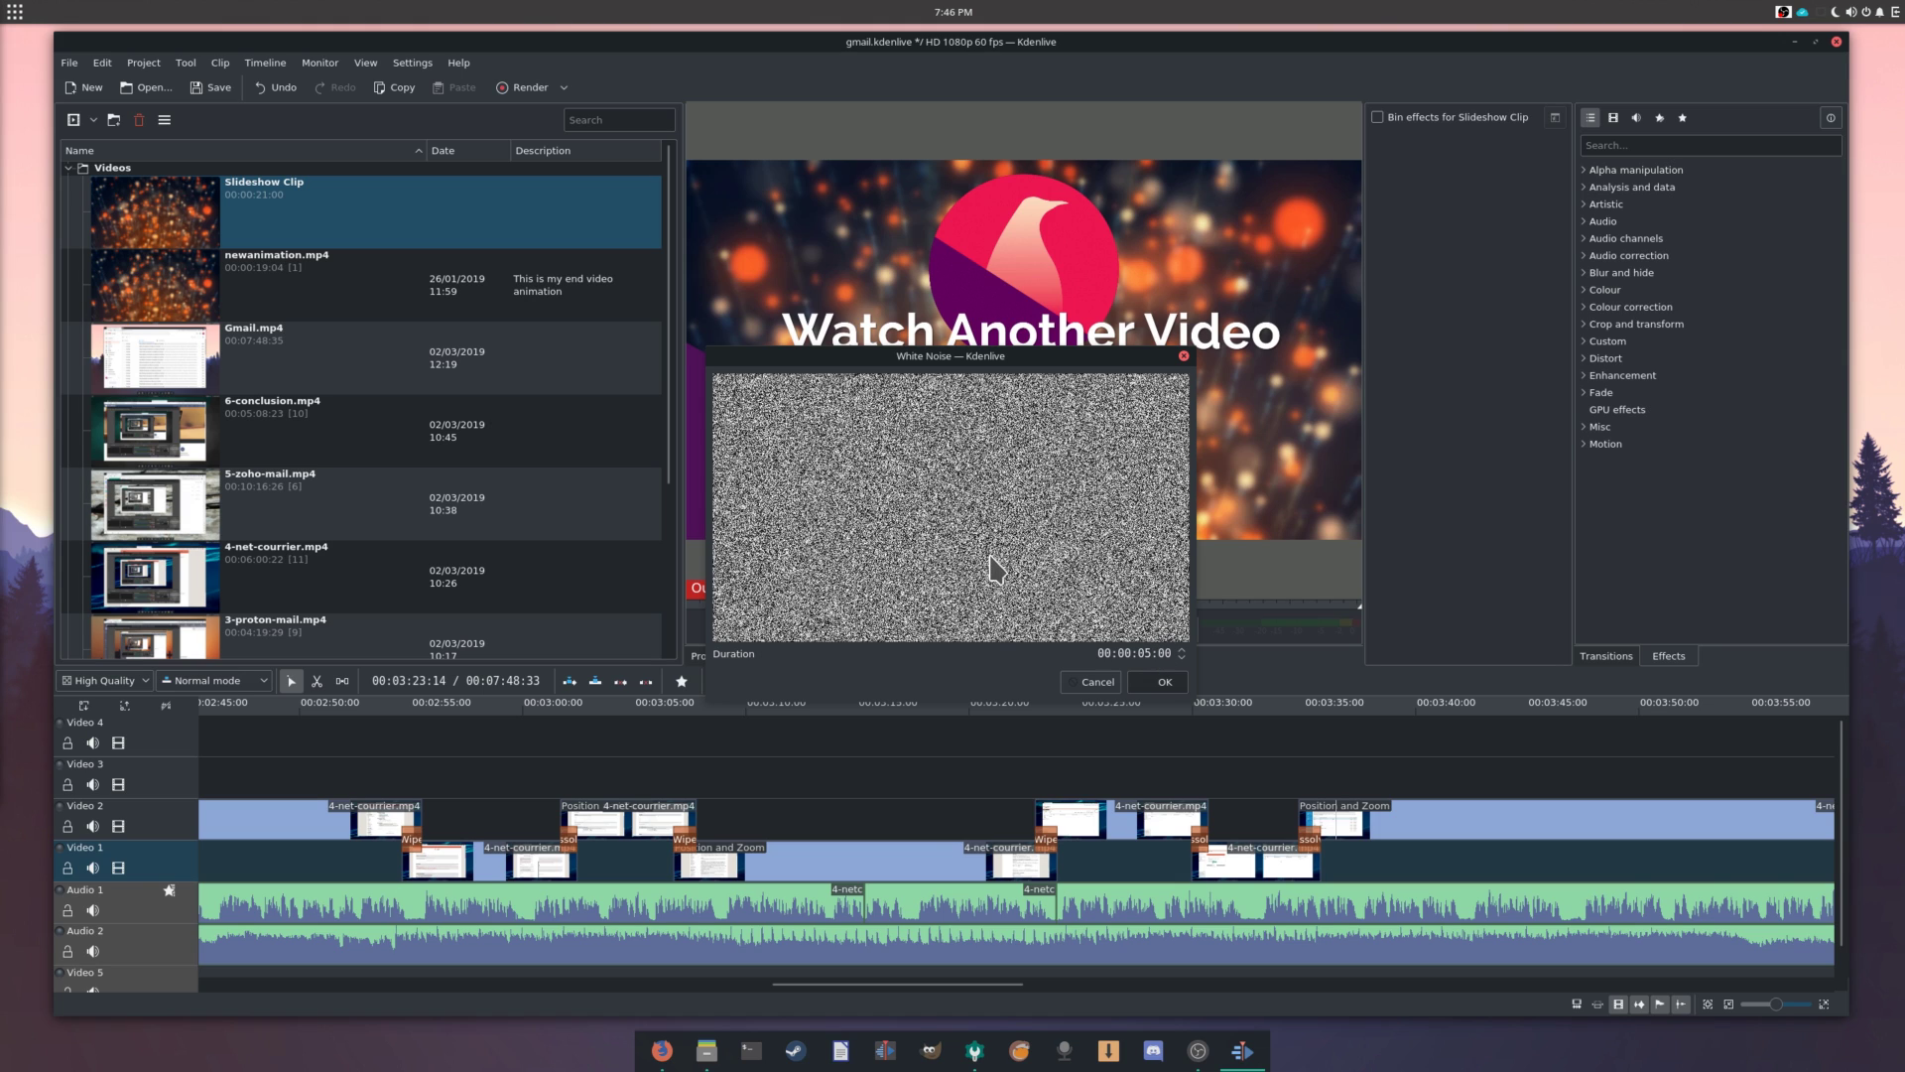
{"action": "key", "text": "Return"}
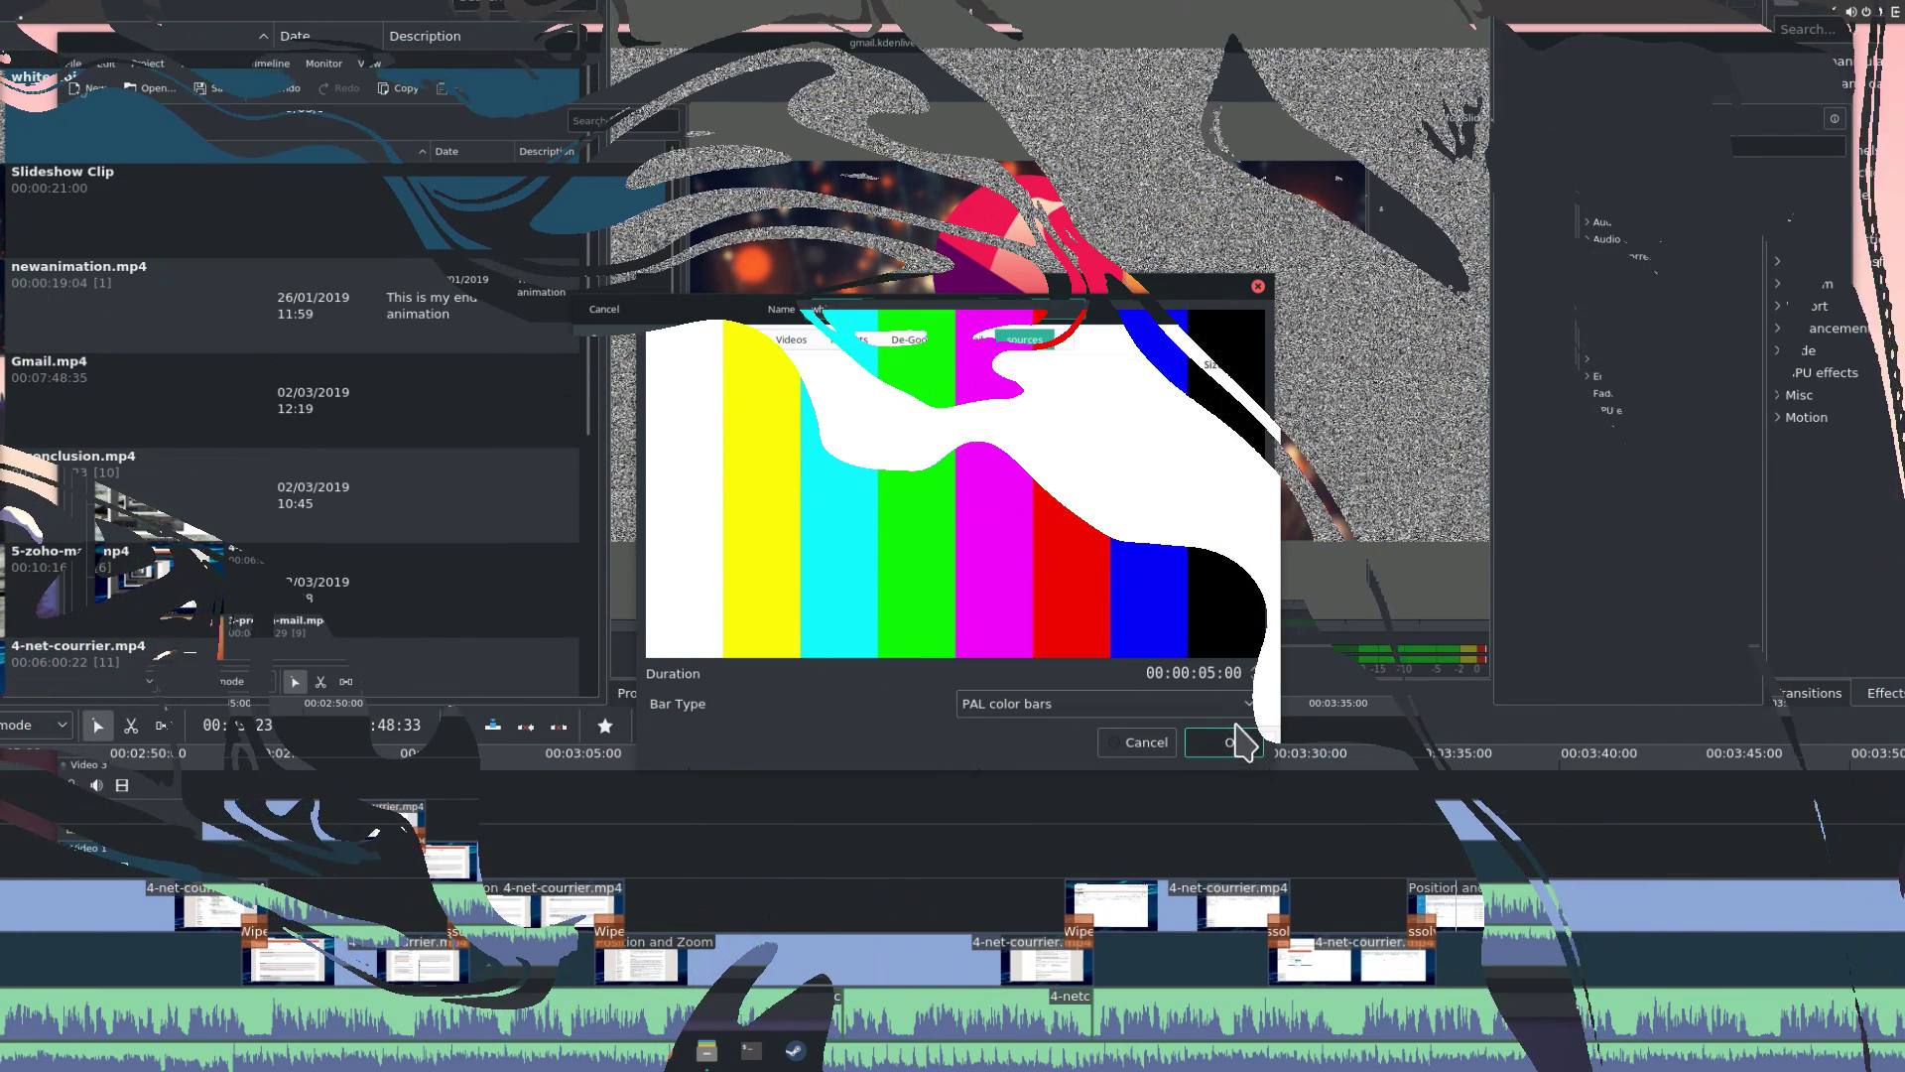
Step: Preview the PAL with red, 95% BBC, 75% EBU, SMPTE and Philips PM5544 colour bar types
{"action": "left_click", "coordinate": [1118, 705]}
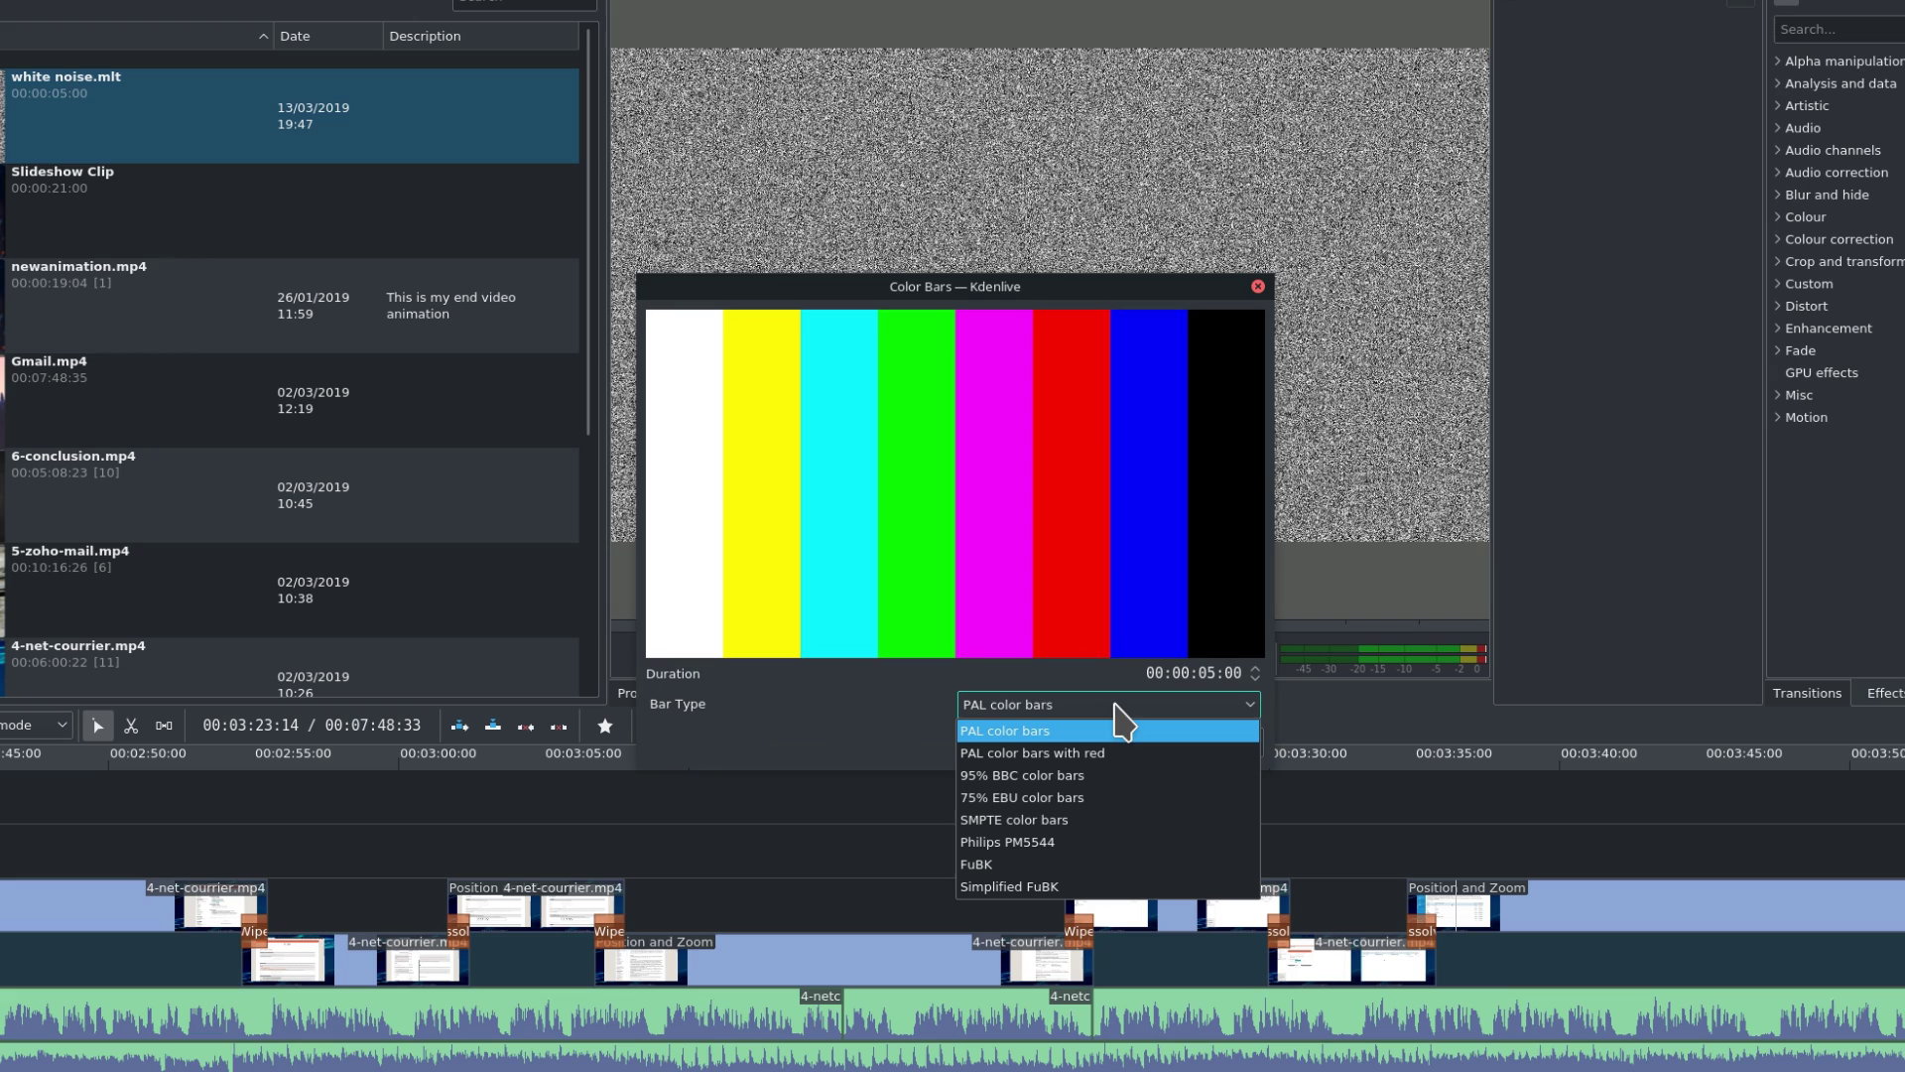
{"action": "left_click", "coordinate": [1088, 760]}
{"action": "left_click", "coordinate": [1062, 707]}
{"action": "left_click", "coordinate": [1052, 775]}
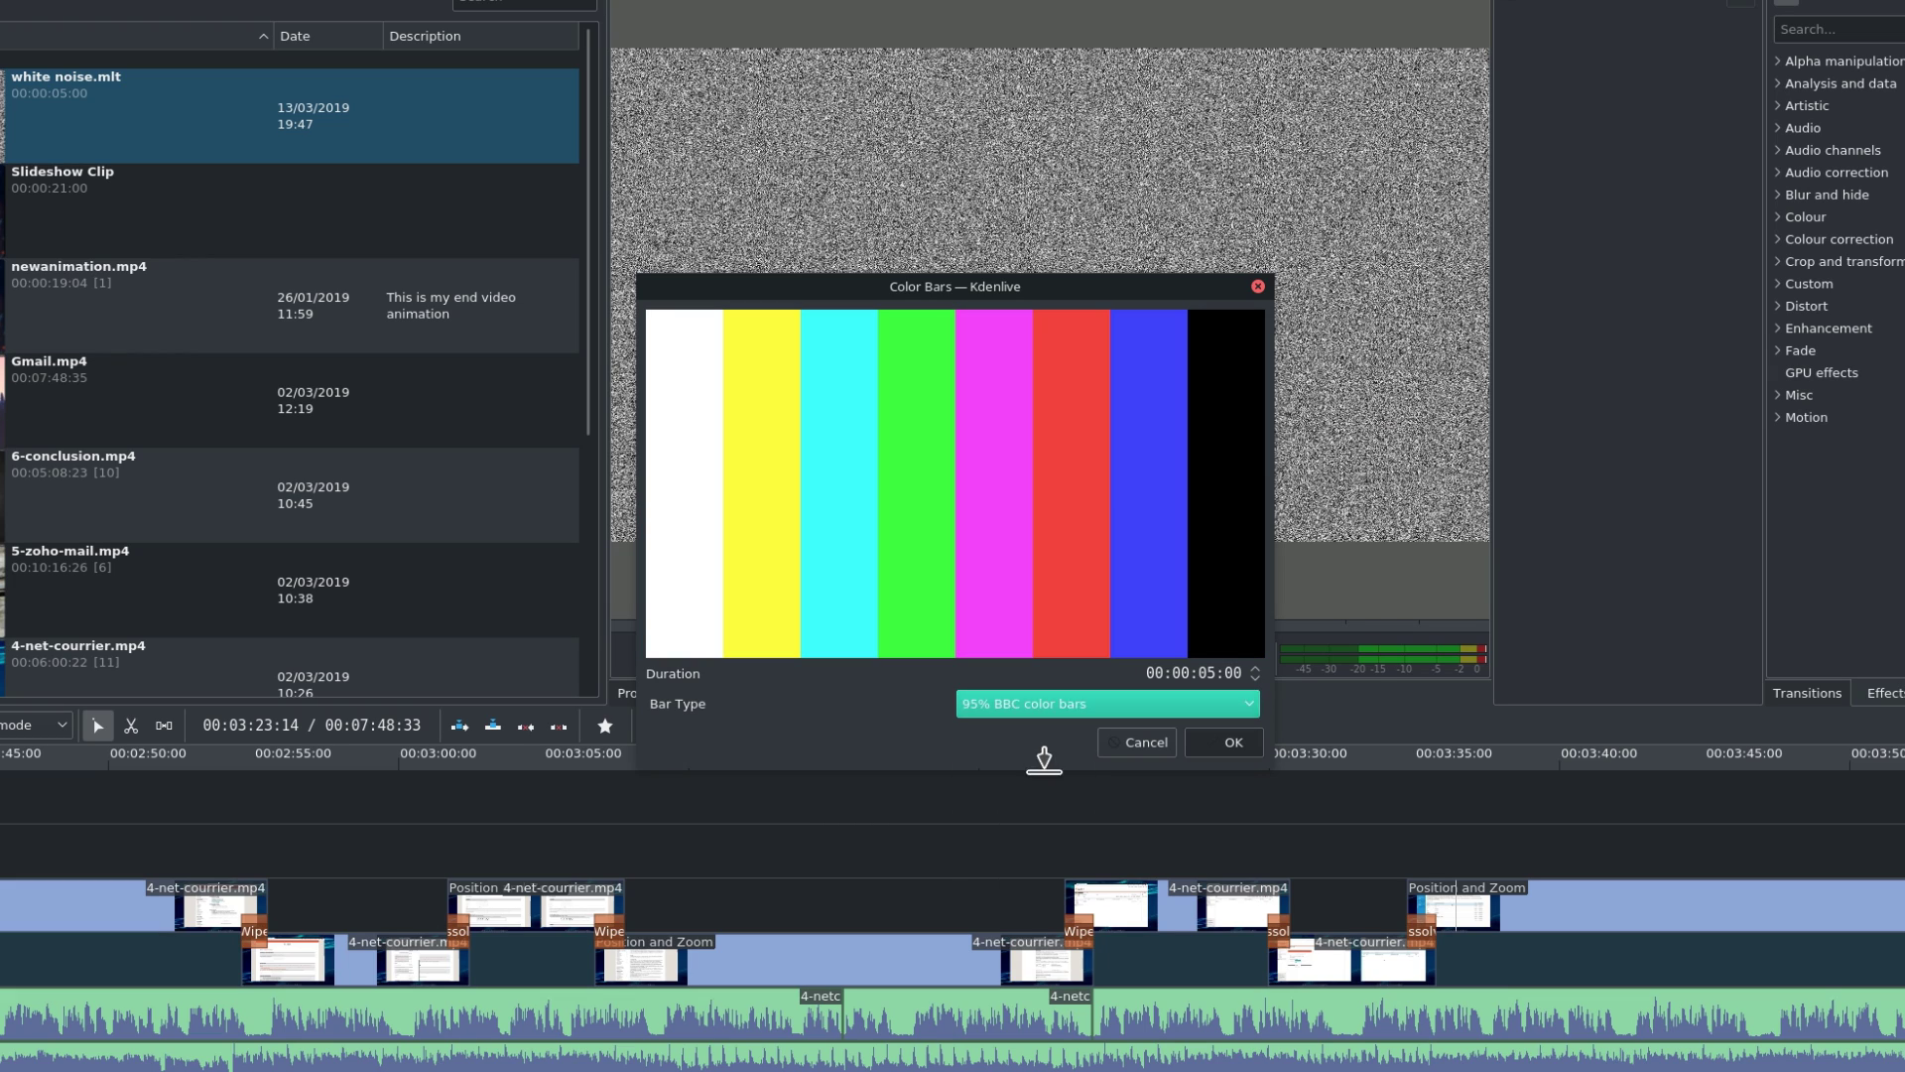
{"action": "left_click", "coordinate": [1070, 706]}
{"action": "left_click", "coordinate": [1060, 798]}
{"action": "left_click", "coordinate": [1047, 706]}
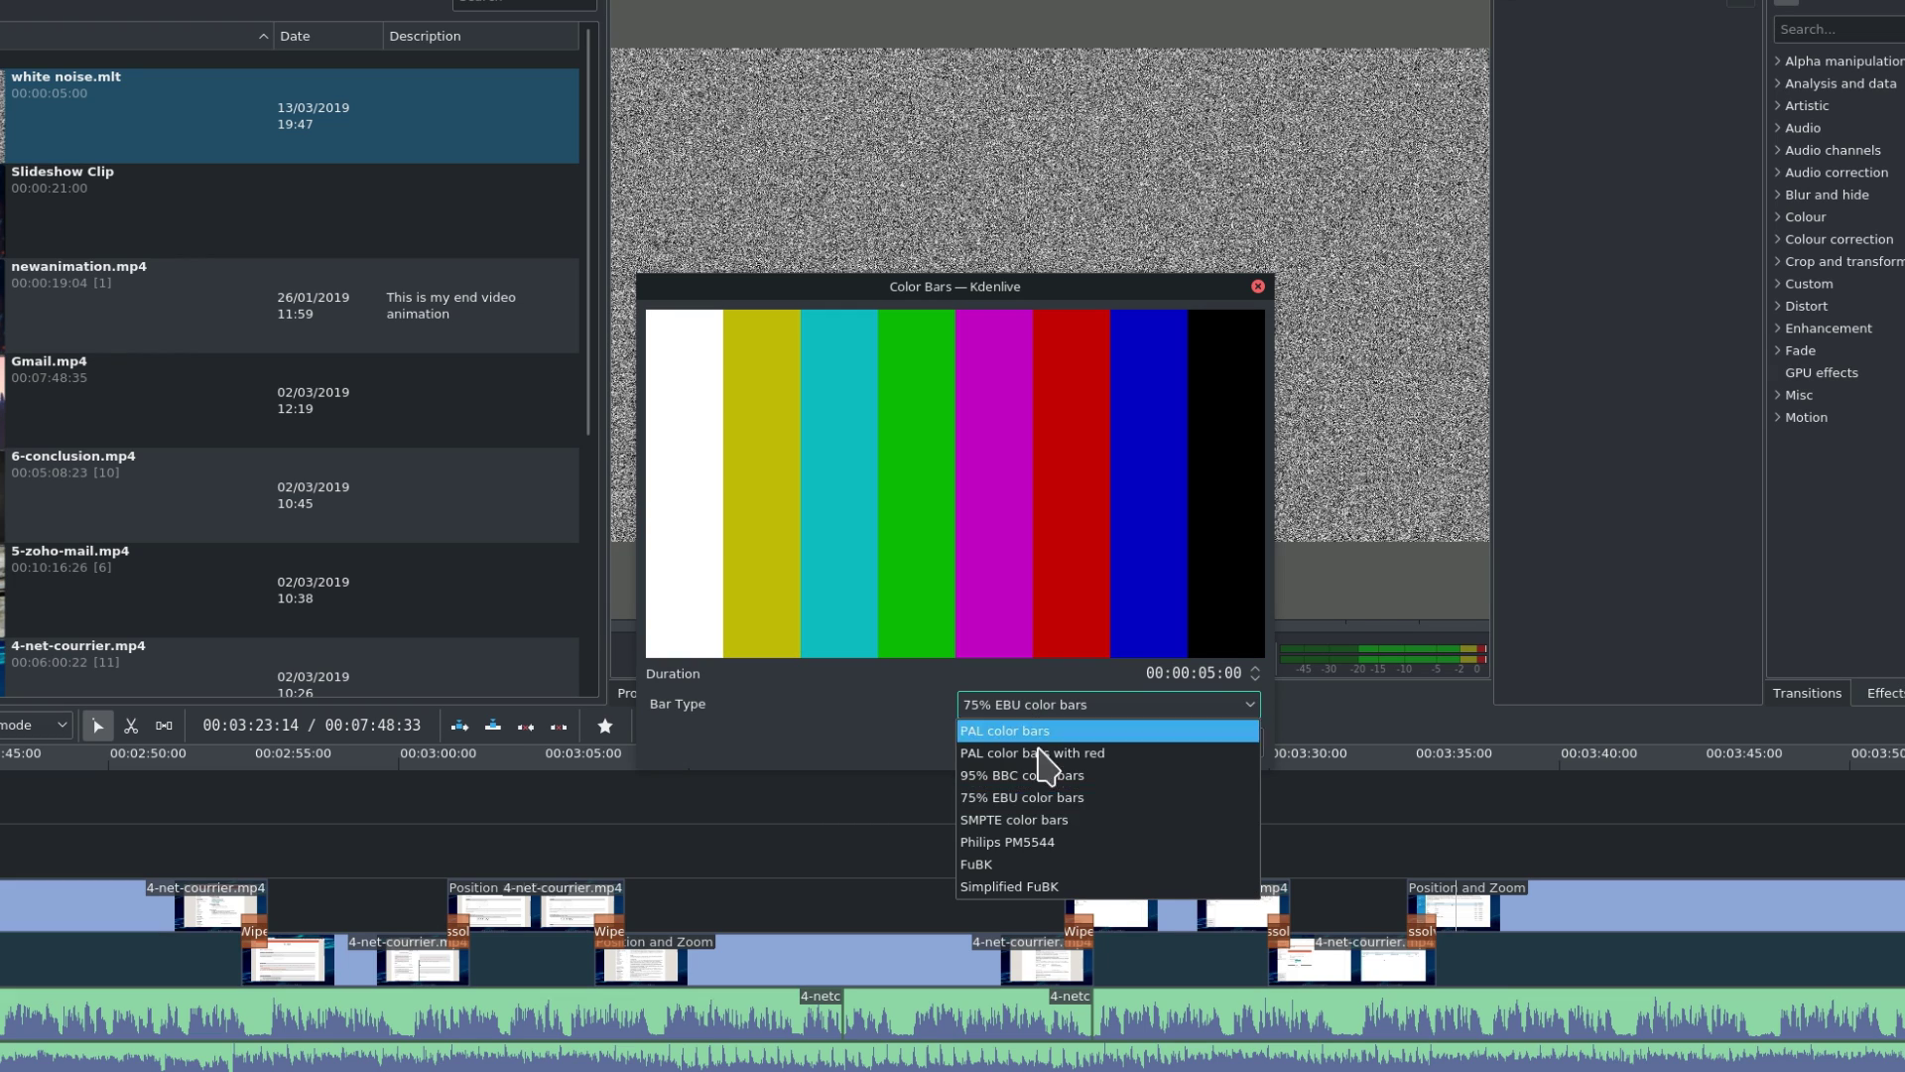
{"action": "left_click", "coordinate": [1030, 820]}
{"action": "left_click", "coordinate": [1037, 705]}
{"action": "left_click", "coordinate": [1052, 842]}
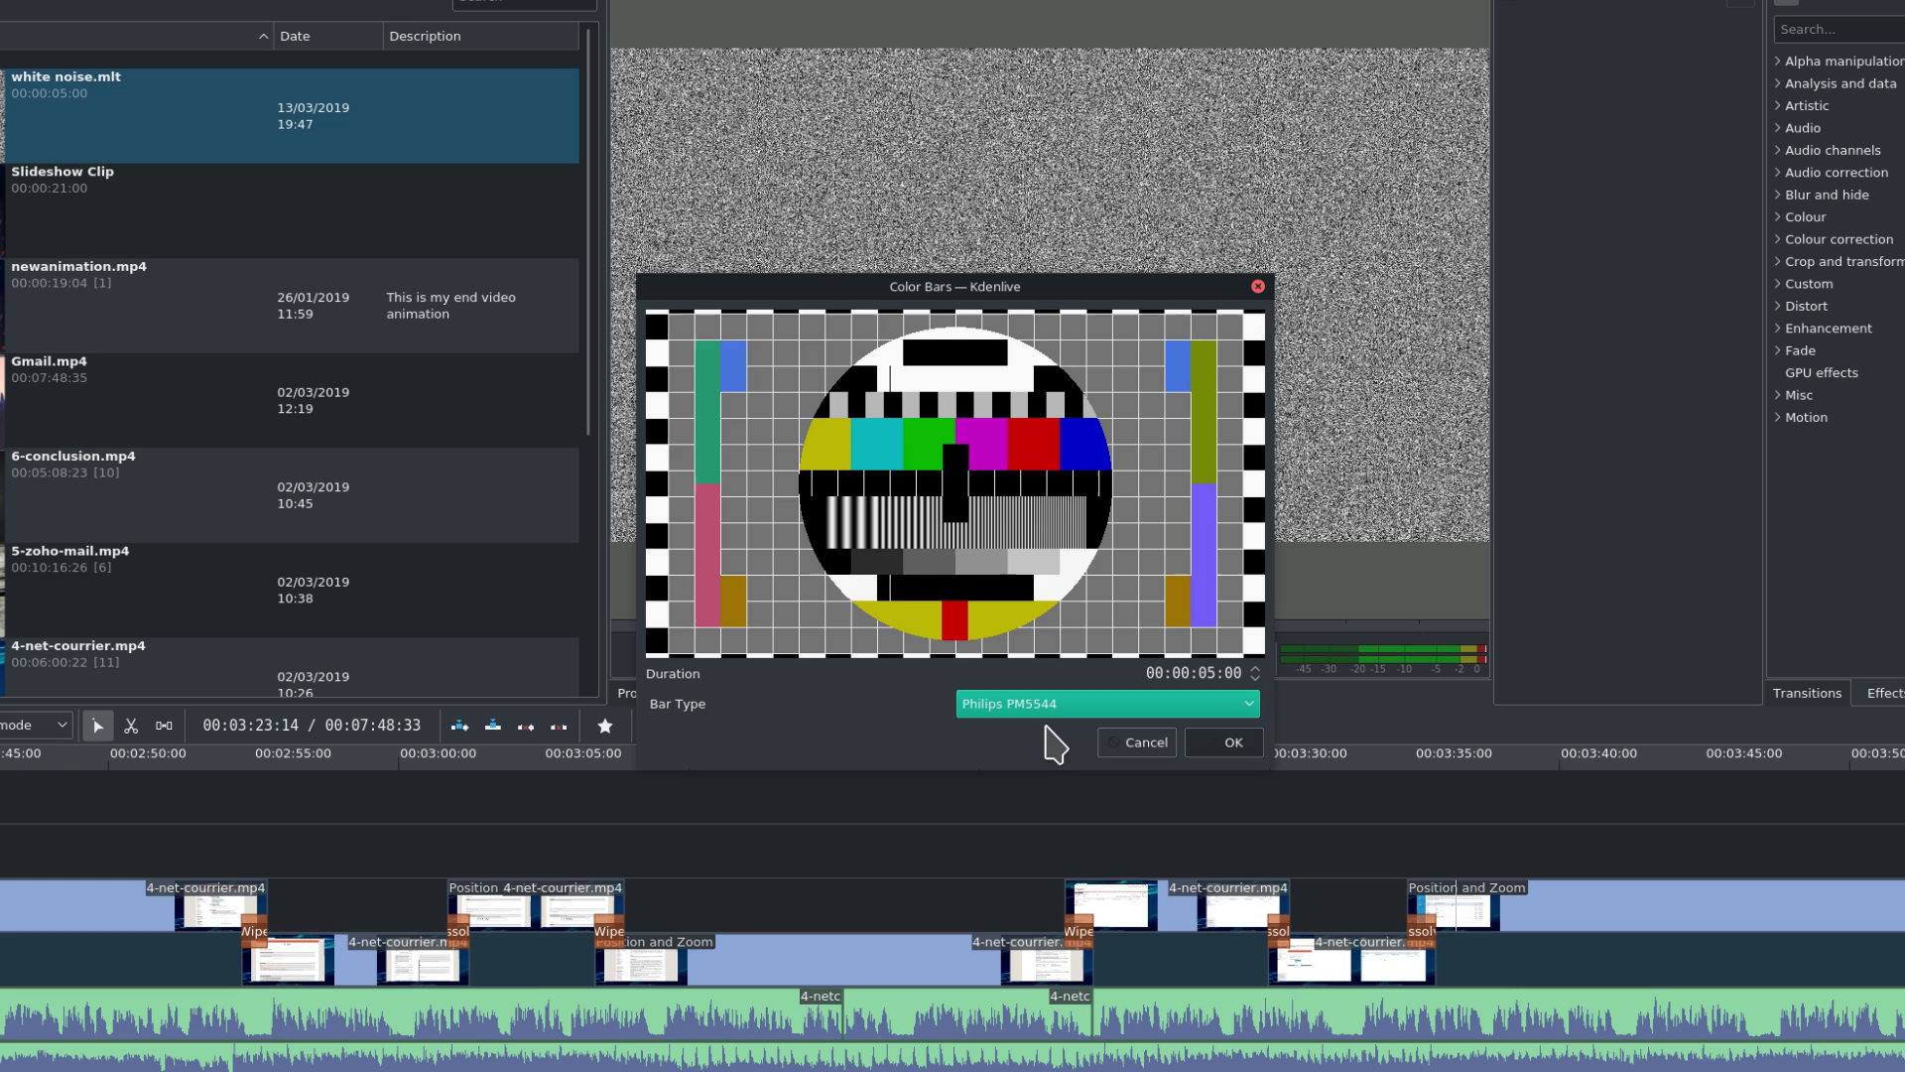
{"action": "left_click", "coordinate": [1052, 705]}
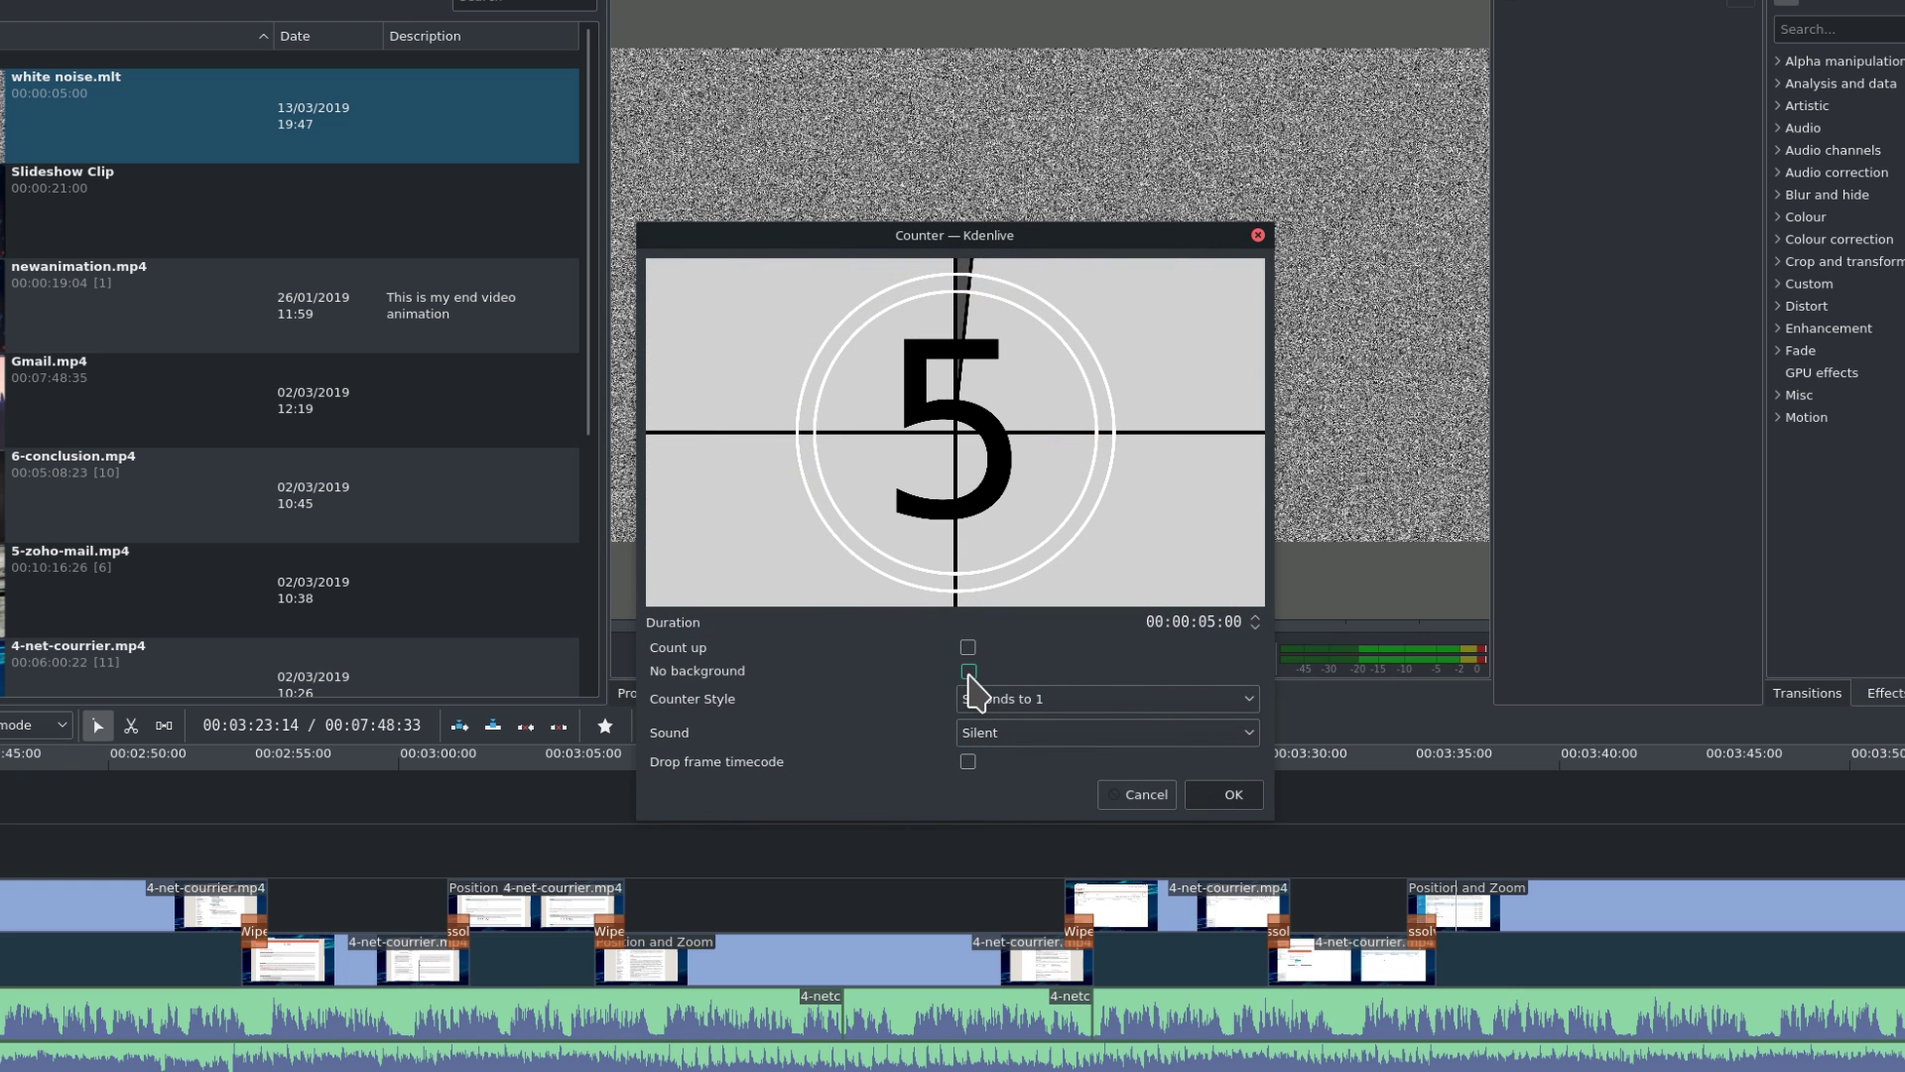
Step: Make the counter count down to 0, displayed in the clock style
{"action": "left_click", "coordinate": [967, 671]}
{"action": "left_click", "coordinate": [969, 671]}
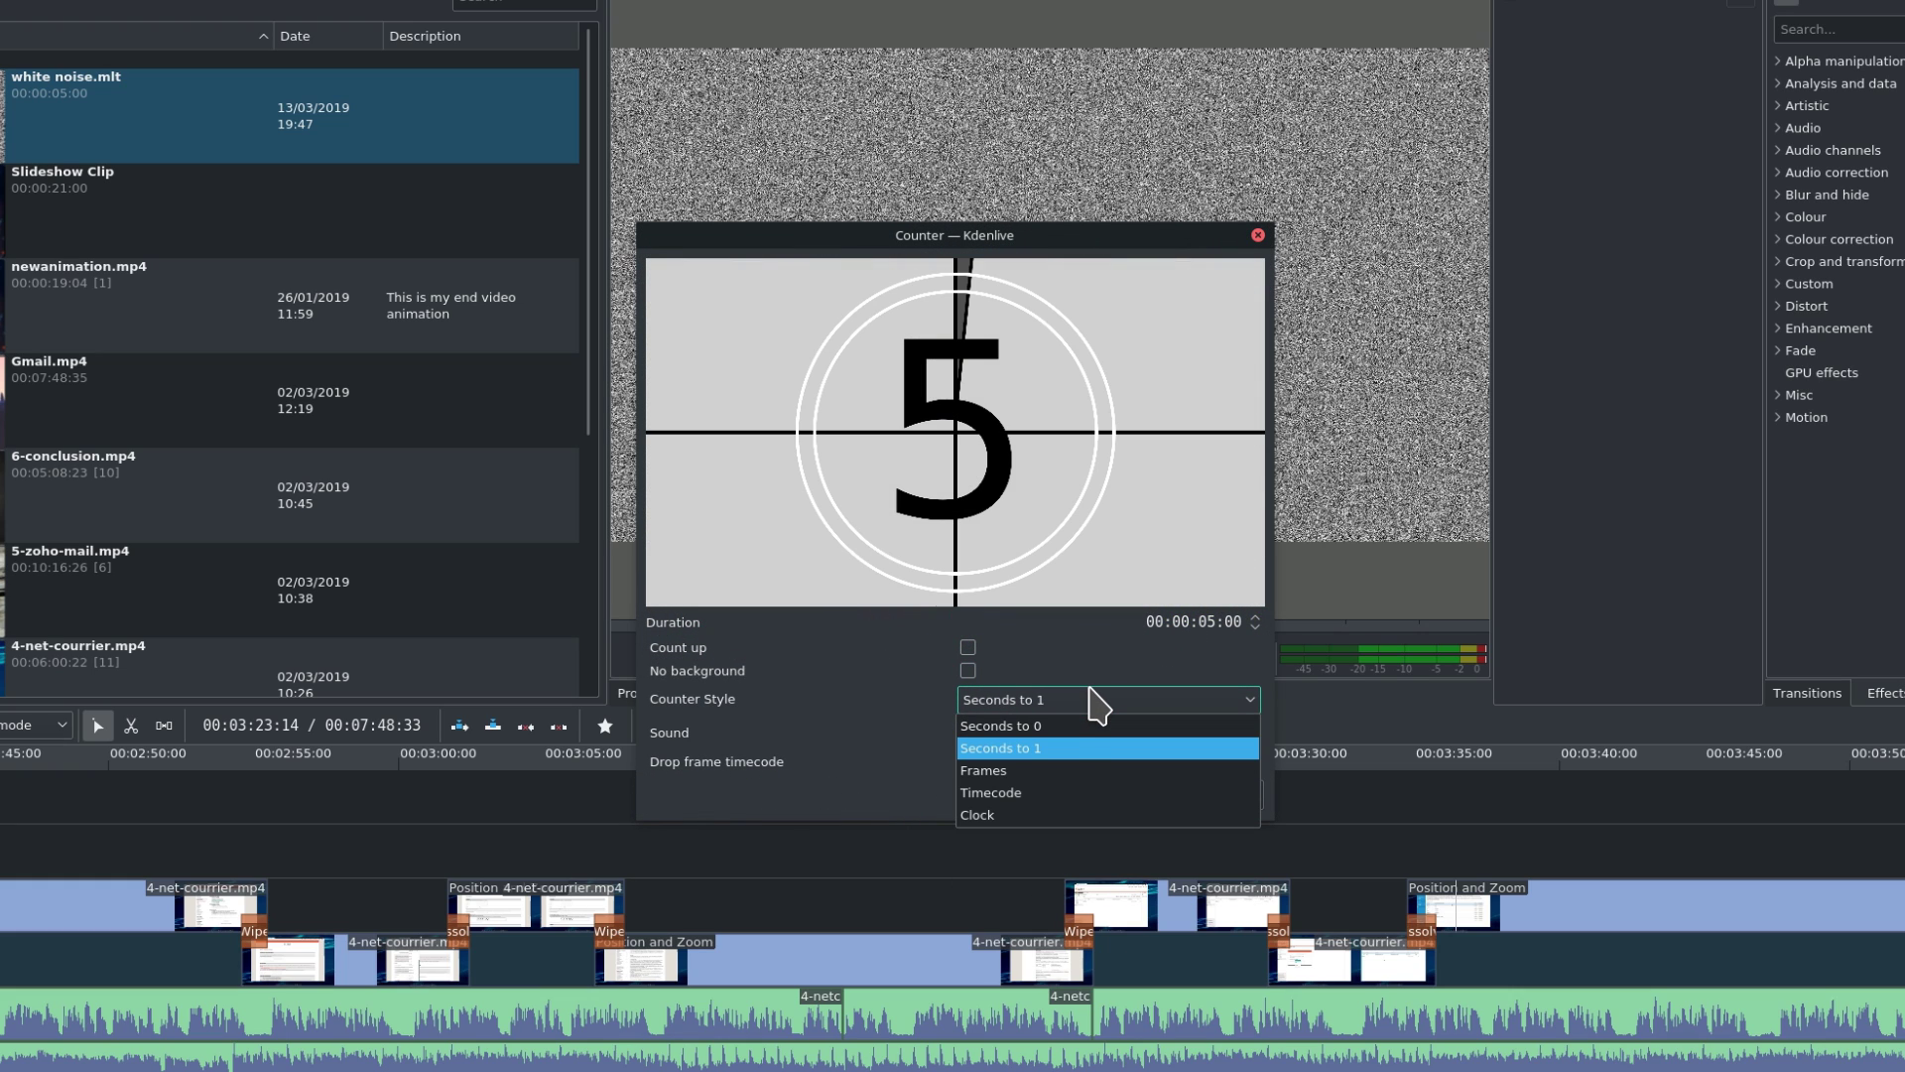
{"action": "left_click", "coordinate": [1091, 725]}
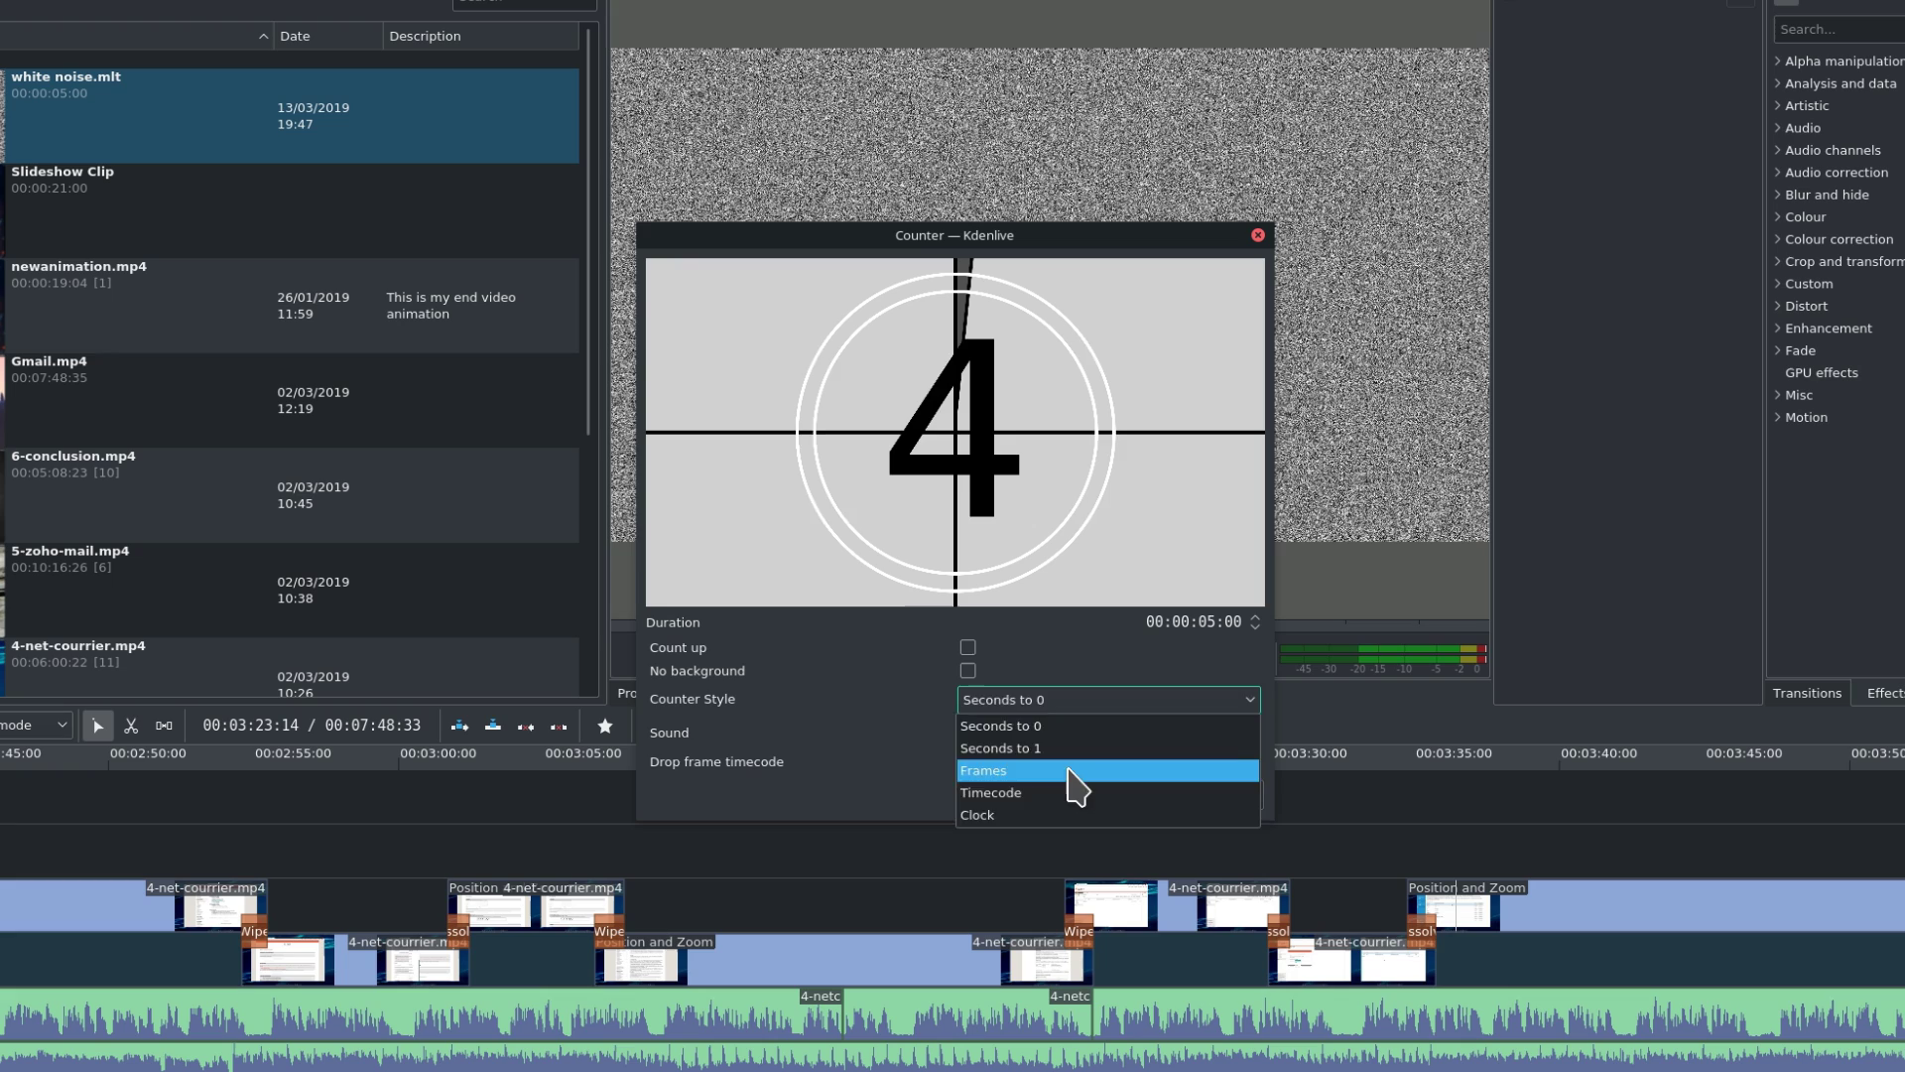
{"action": "left_click", "coordinate": [1069, 771]}
{"action": "left_click", "coordinate": [1080, 711]}
{"action": "left_click", "coordinate": [1060, 792]}
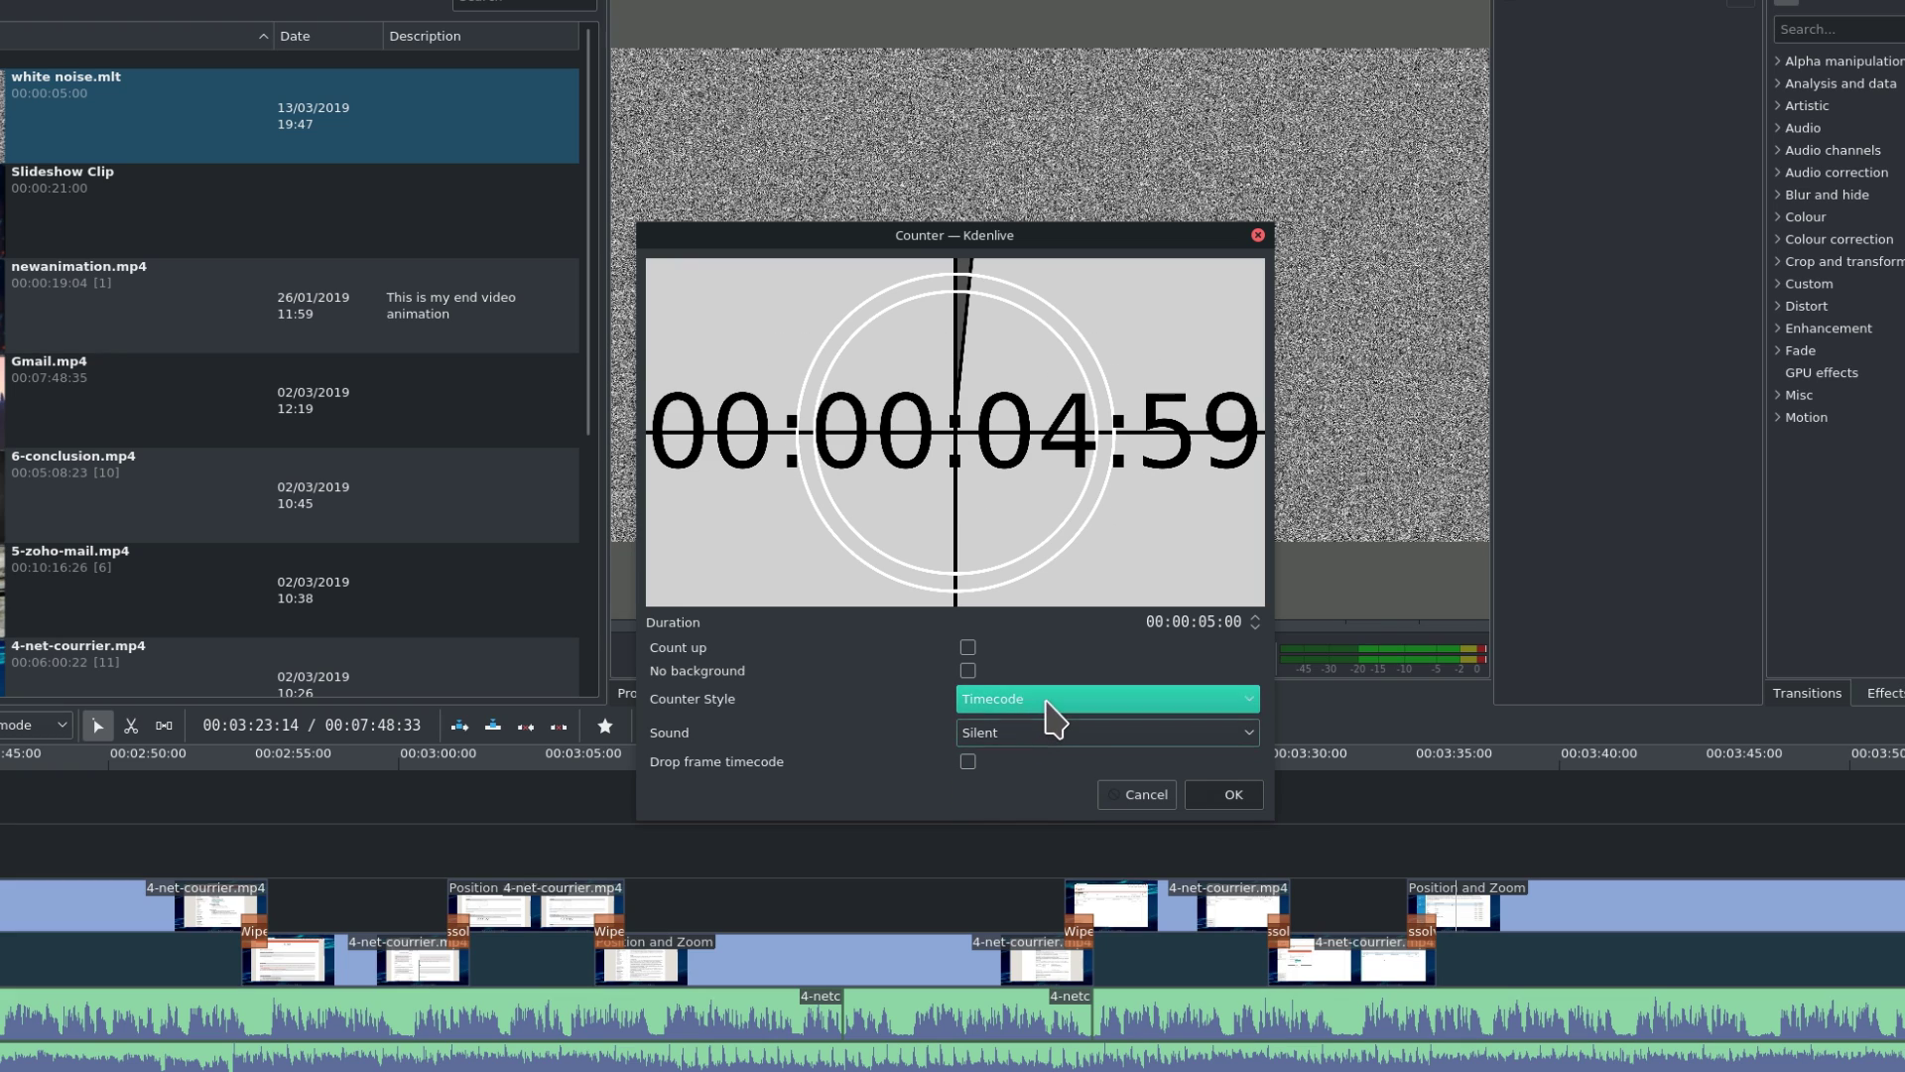
{"action": "left_click", "coordinate": [1046, 699]}
{"action": "left_click", "coordinate": [1040, 810]}
Step: Keep the counter silent instead of a 1kHz beep, with no circle background
{"action": "left_click", "coordinate": [1072, 732]}
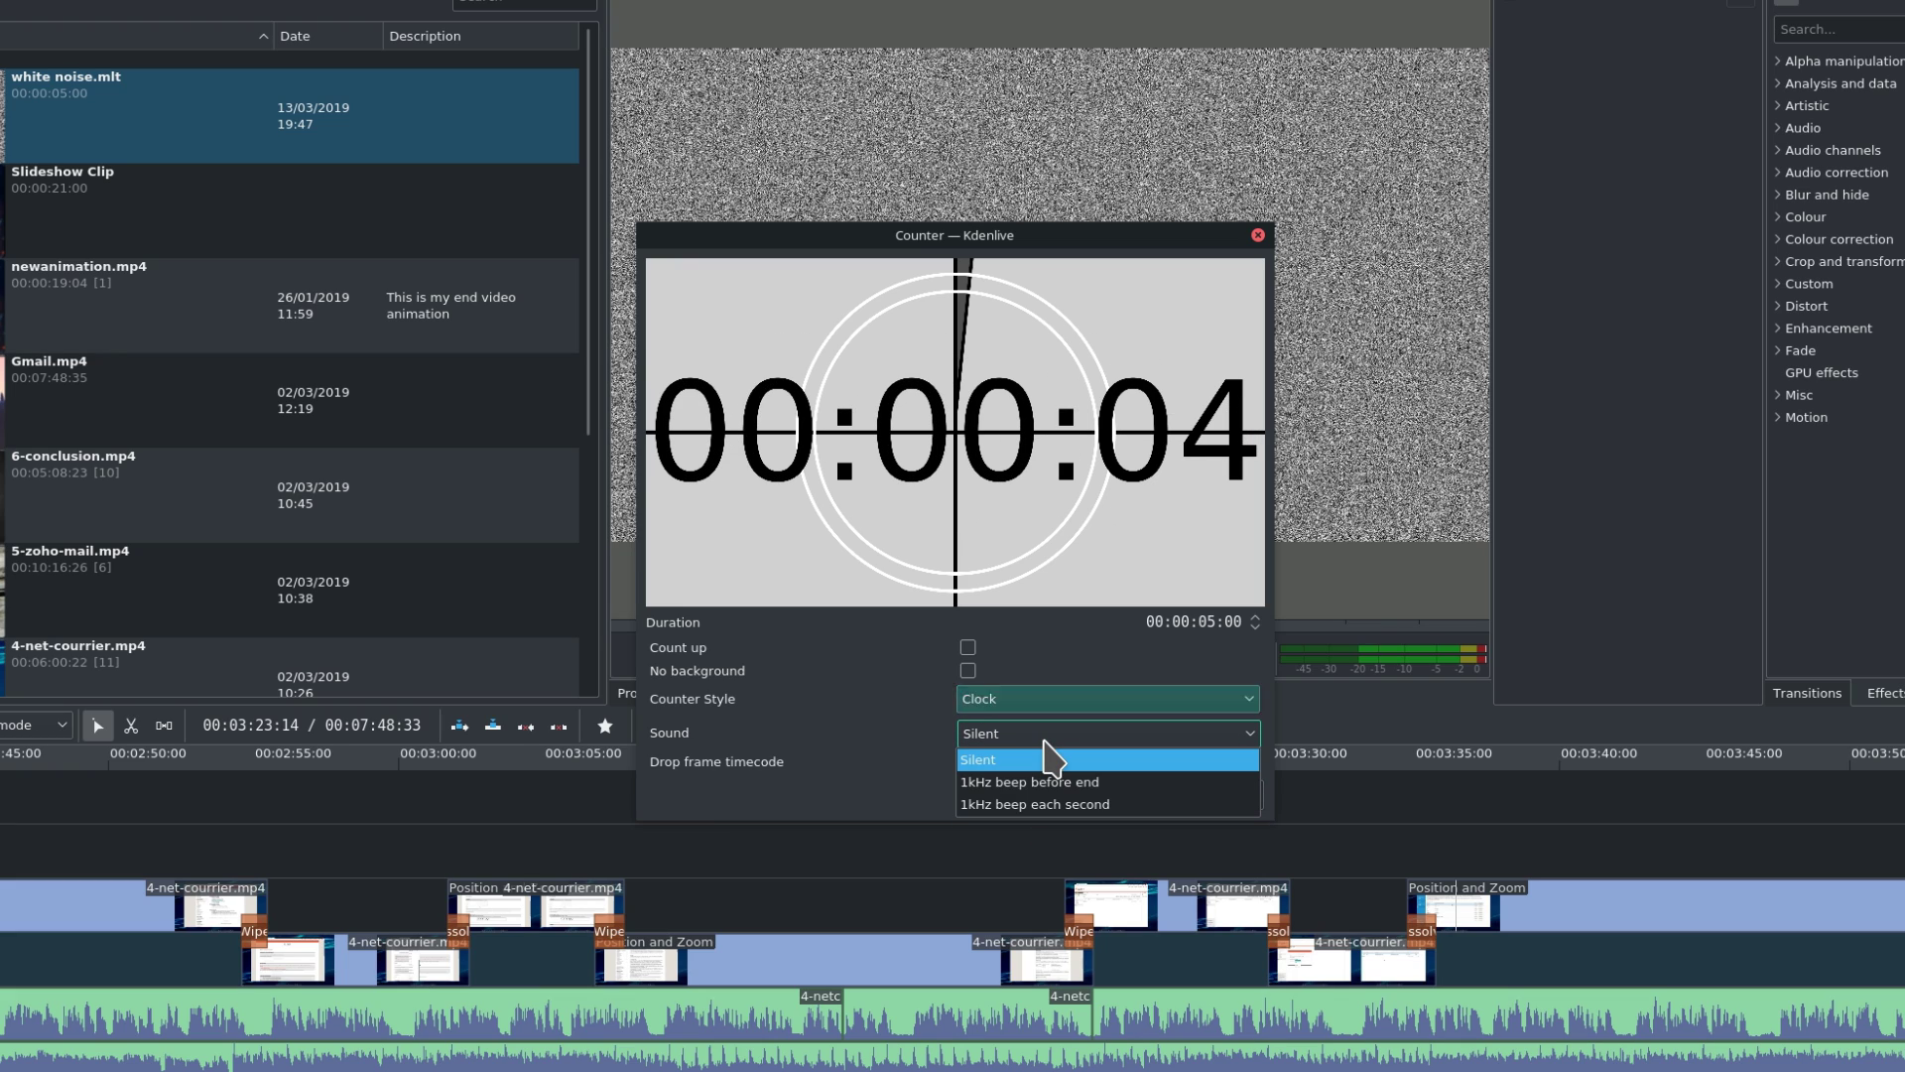
{"action": "left_click", "coordinate": [1108, 776]}
{"action": "left_click", "coordinate": [1092, 734]}
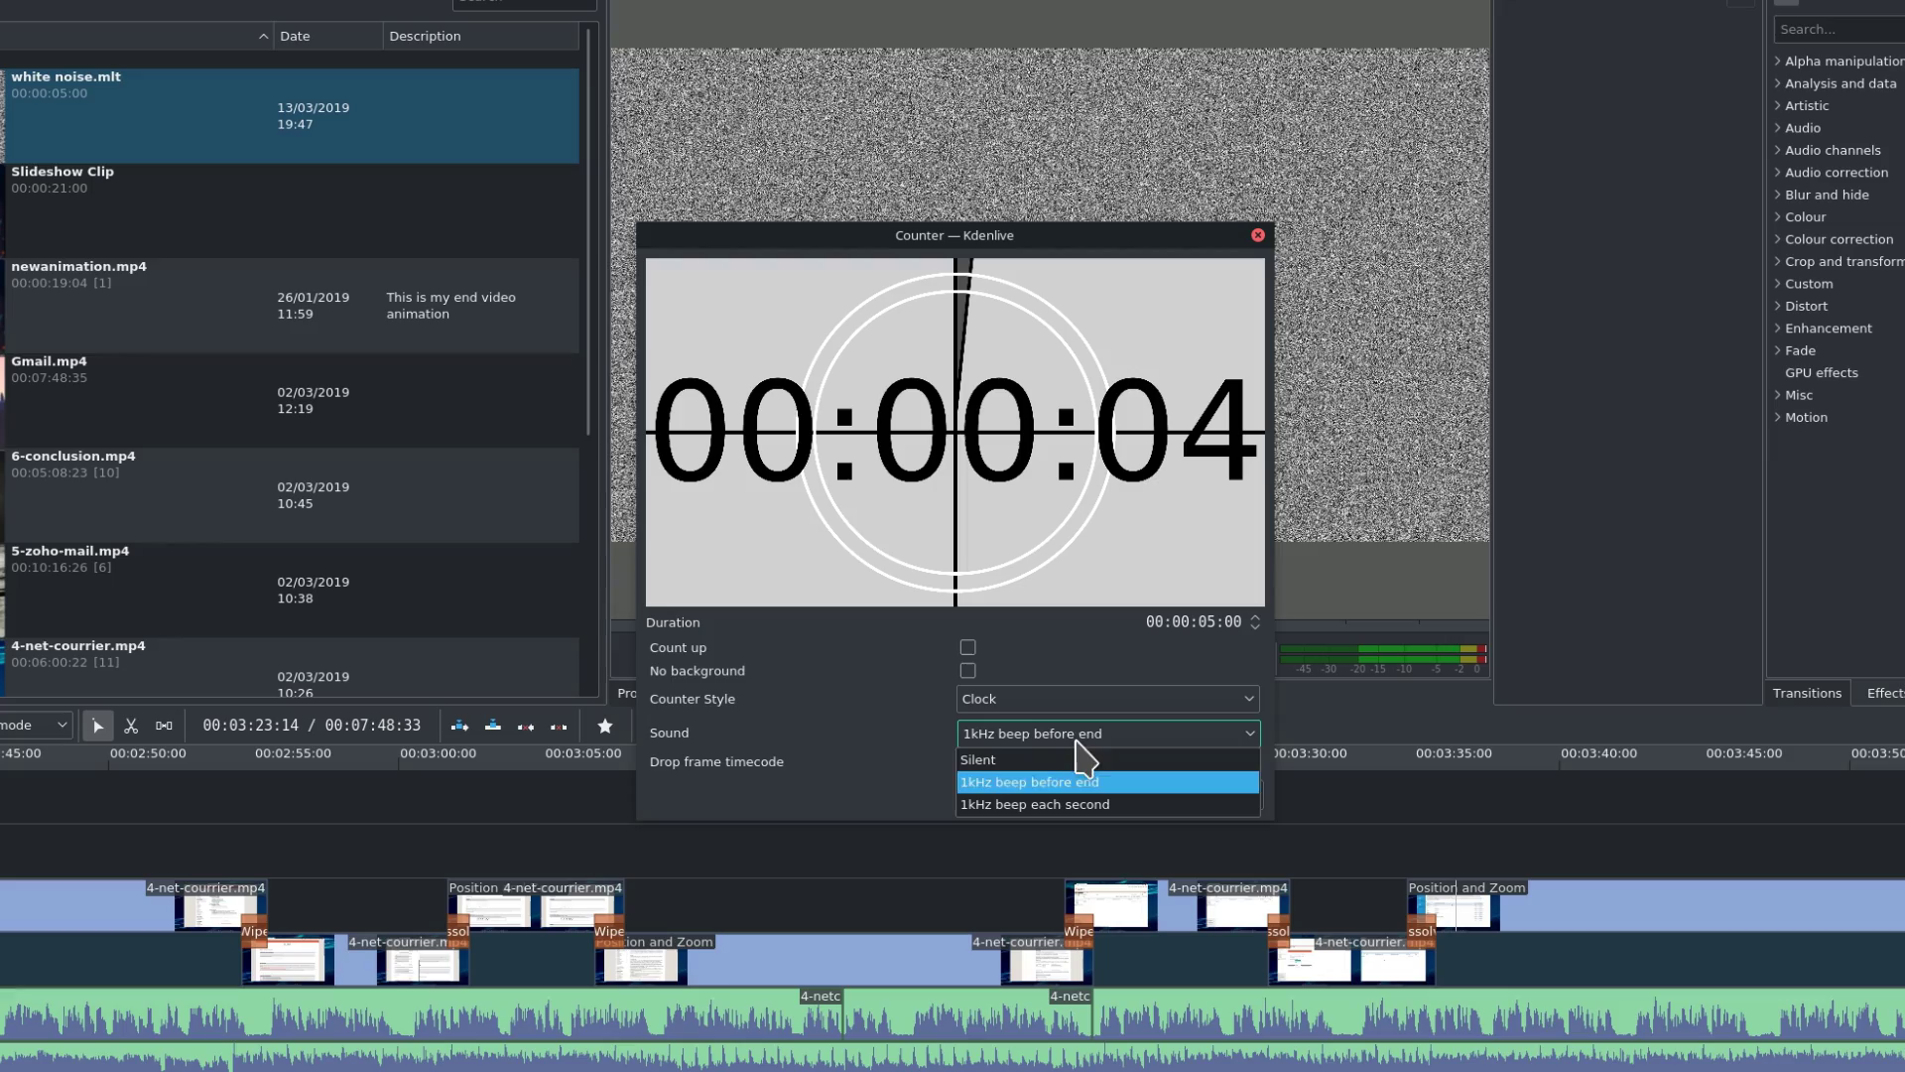
{"action": "left_click", "coordinate": [1060, 759]}
{"action": "left_click", "coordinate": [967, 762]}
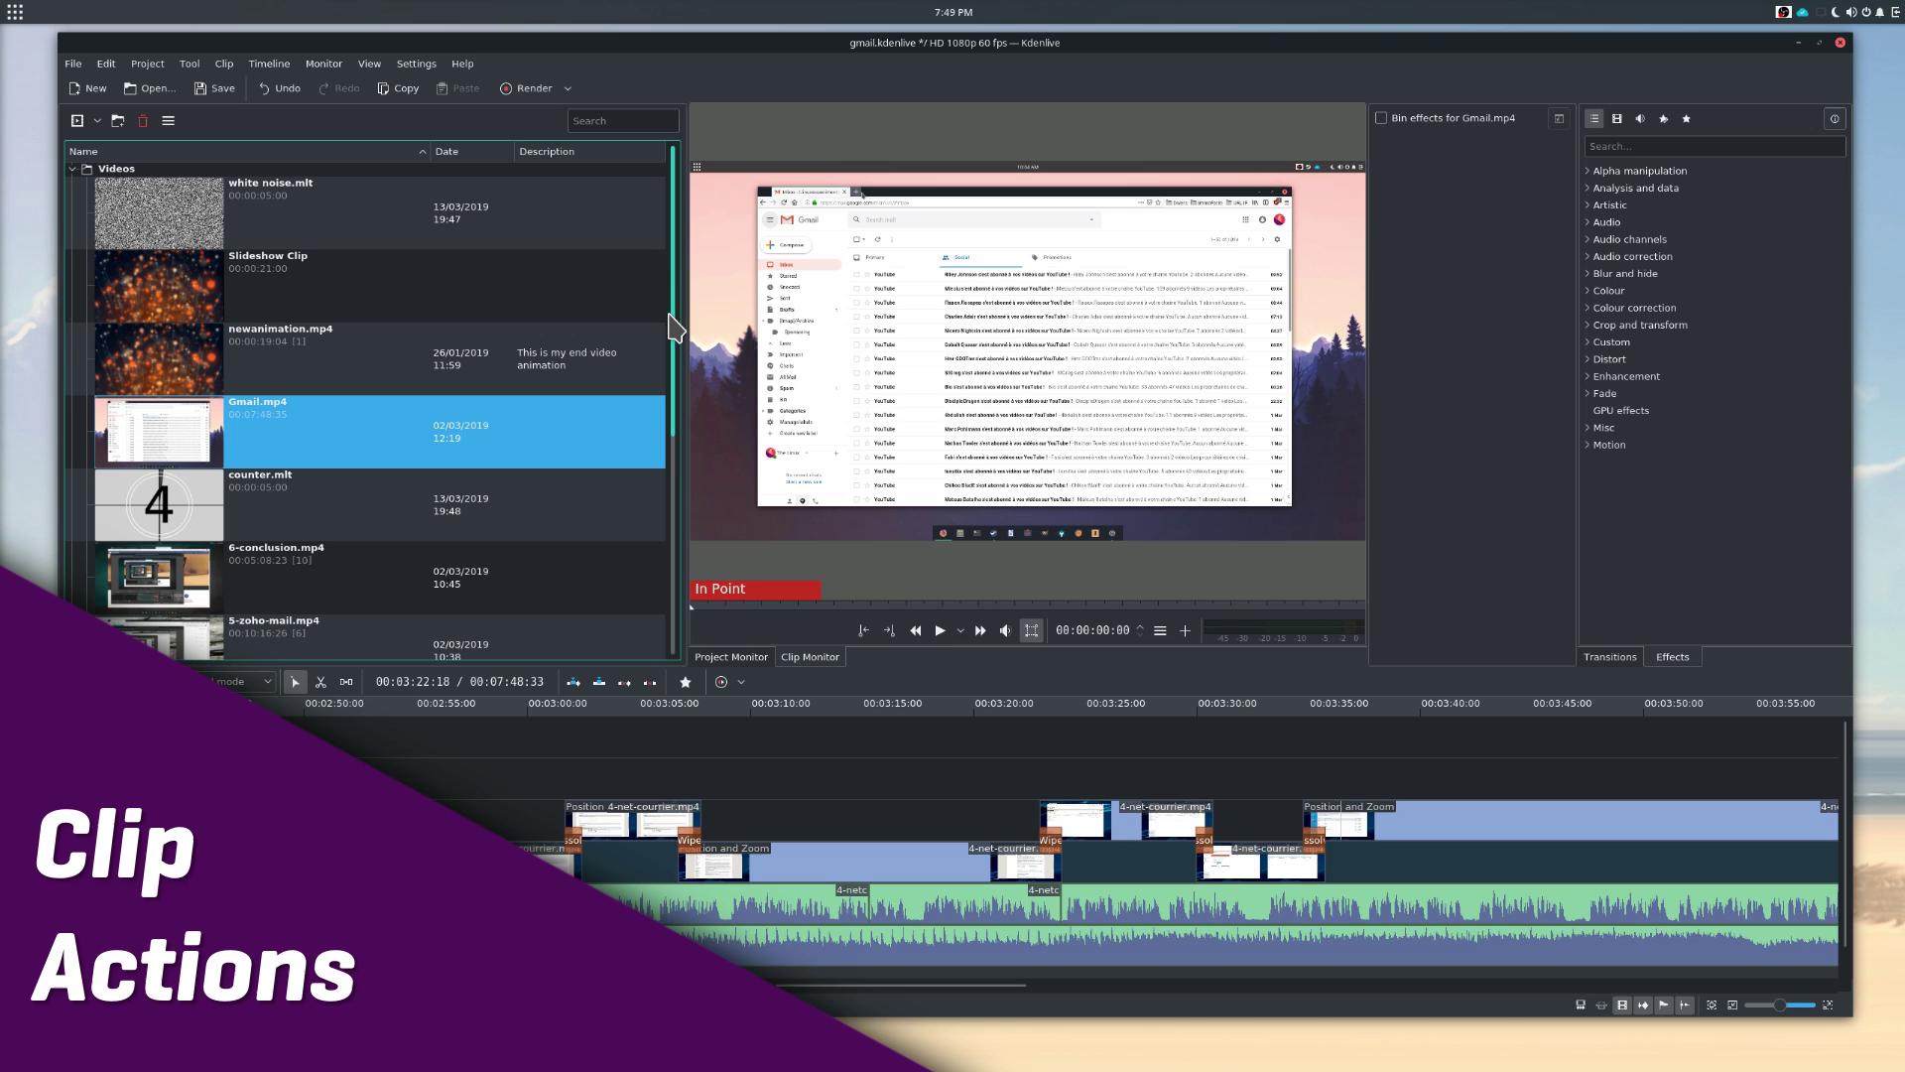
Step: Start a Wav 48000Hz audio extraction of Gmail.mp4, cancel it, then show its Transcode formats
{"action": "left_click_drag", "start_coordinate": [675, 288], "coordinate": [654, 608]}
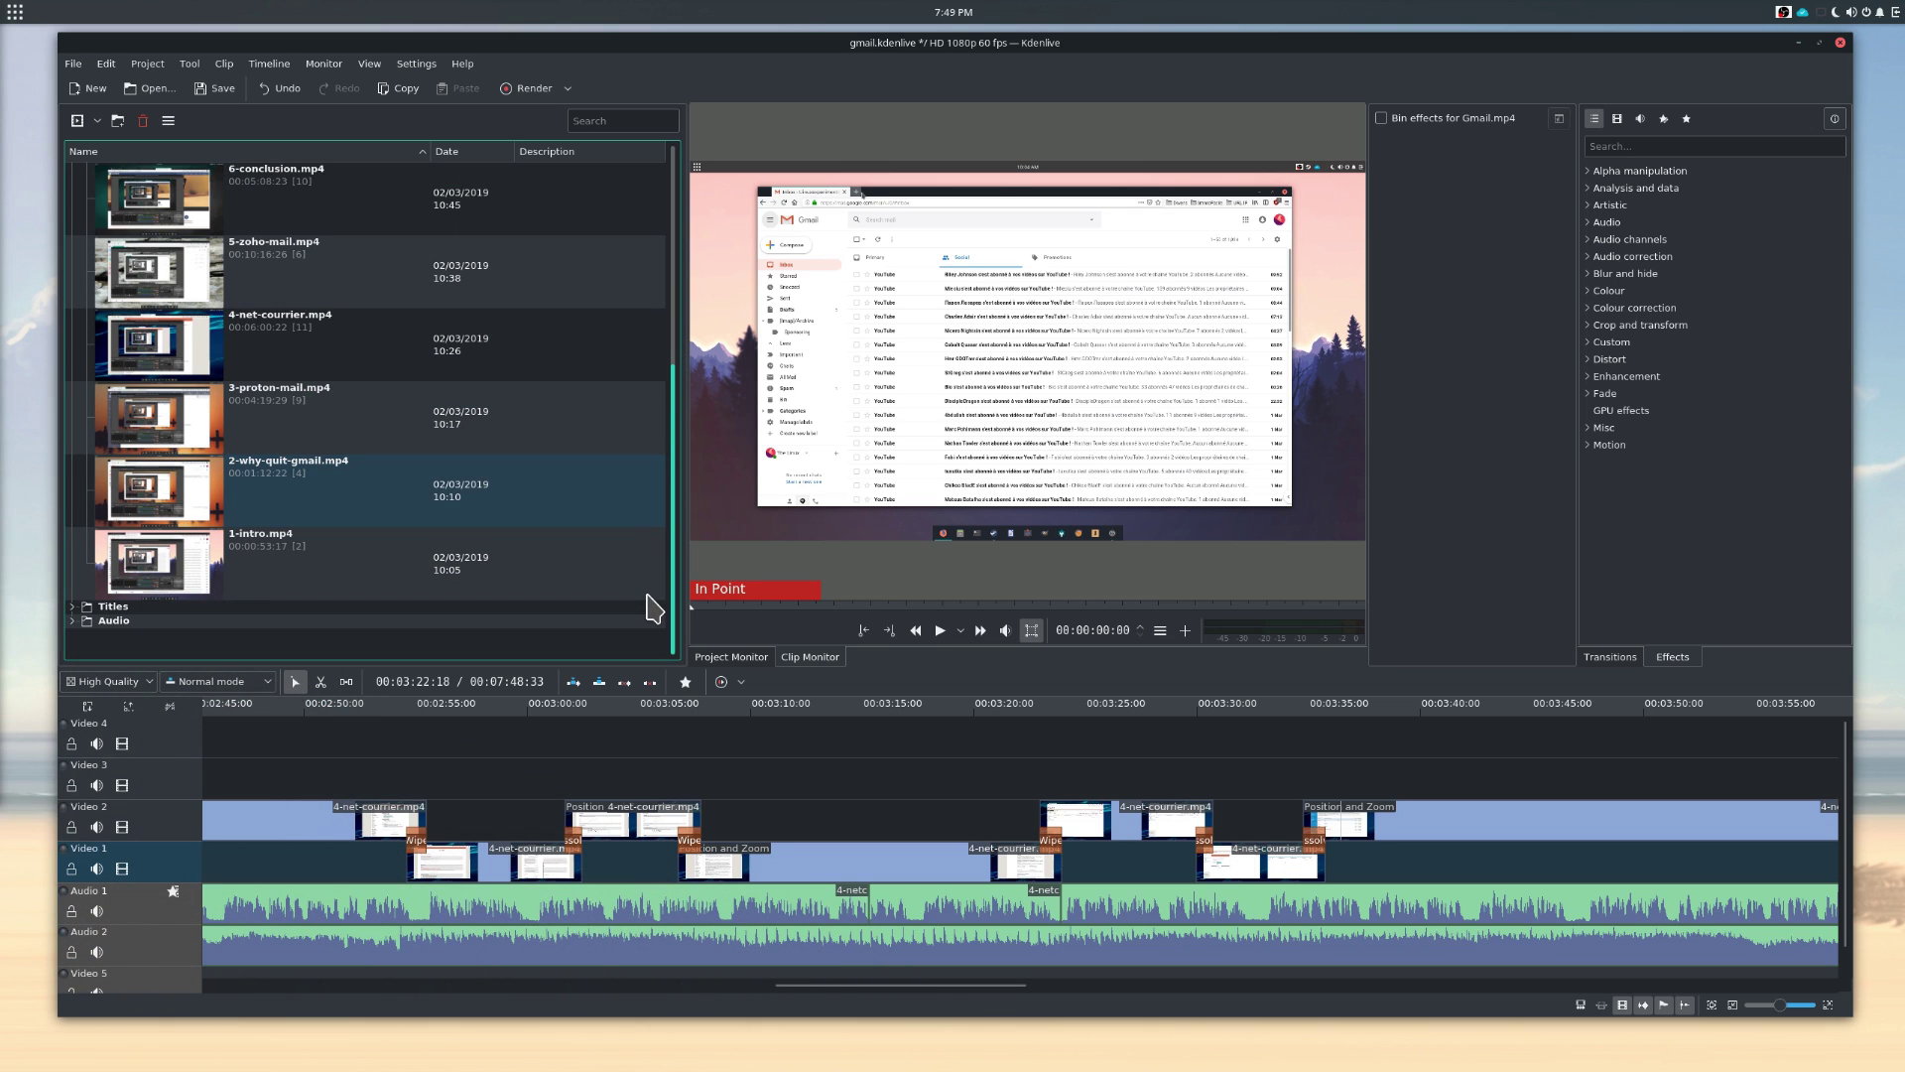
{"action": "left_click_drag", "start_coordinate": [667, 528], "coordinate": [701, 289]}
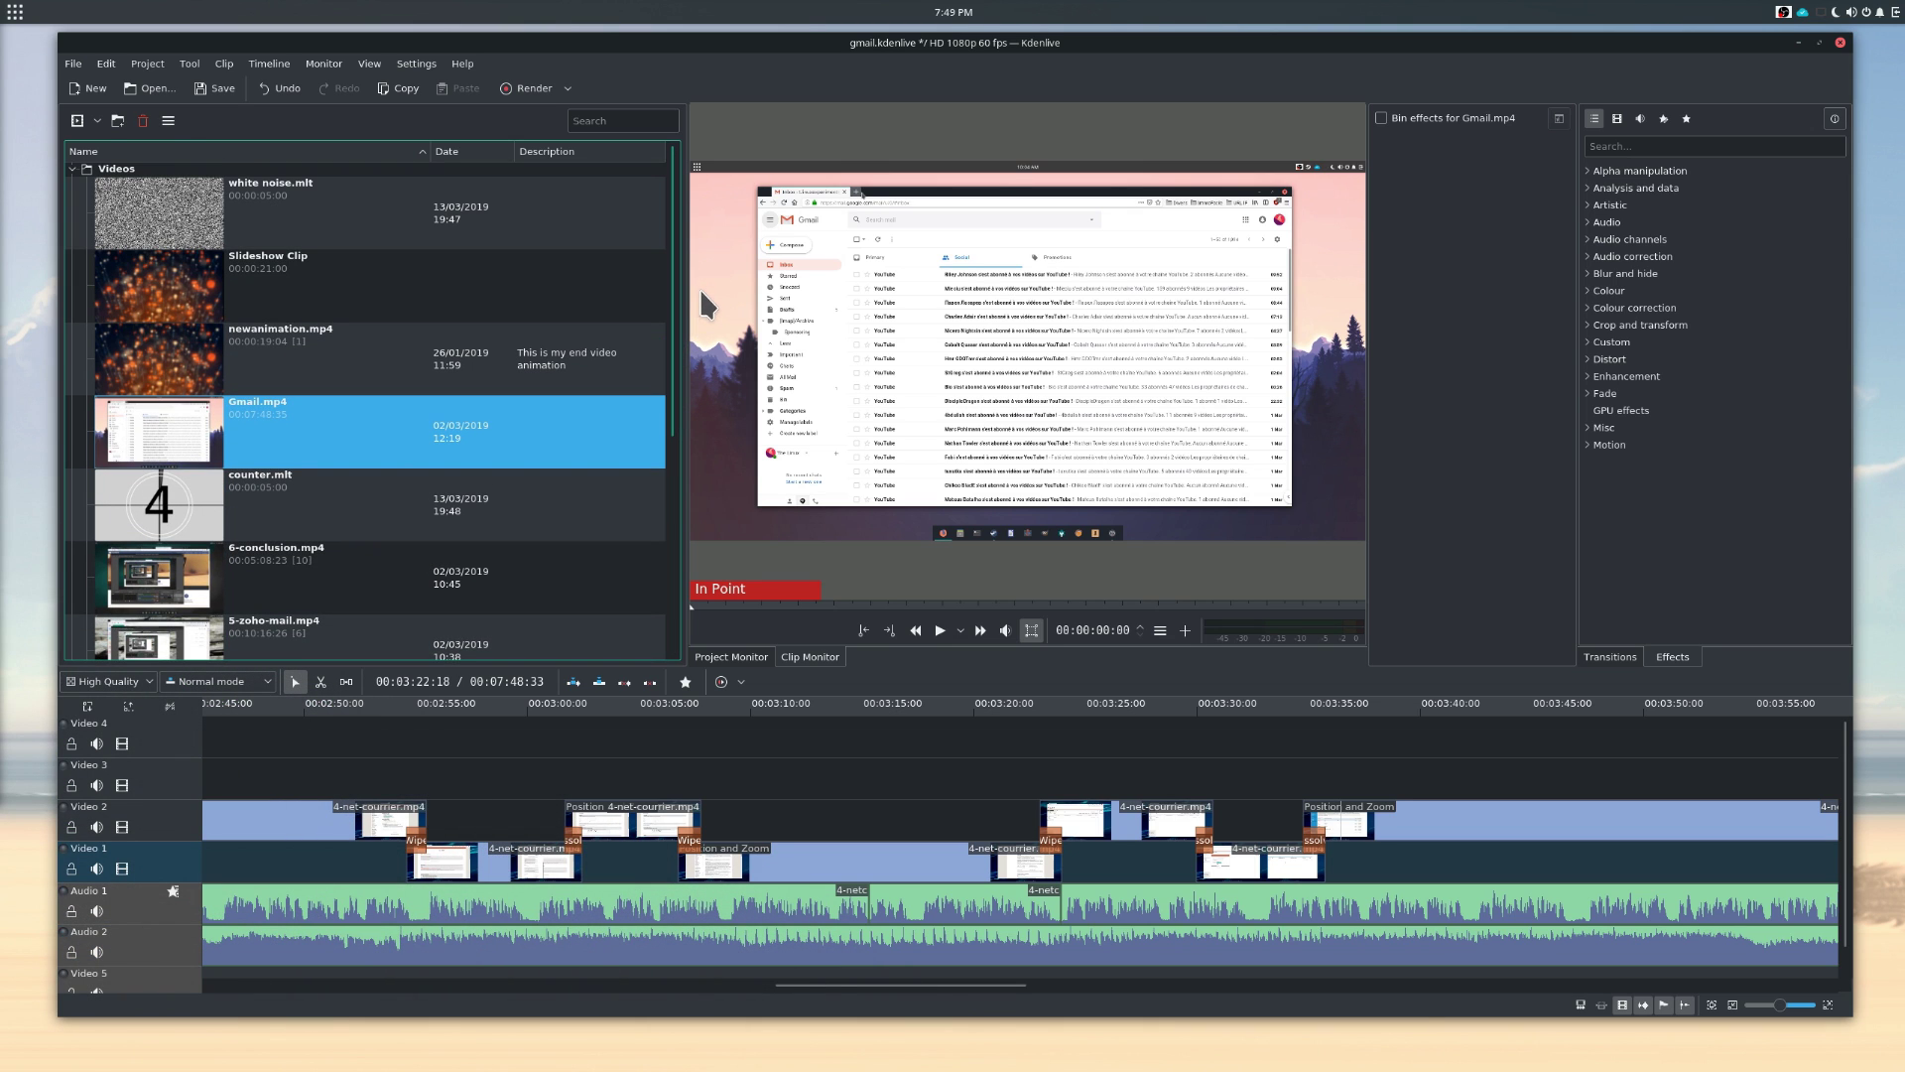
{"action": "right_click", "coordinate": [230, 422]}
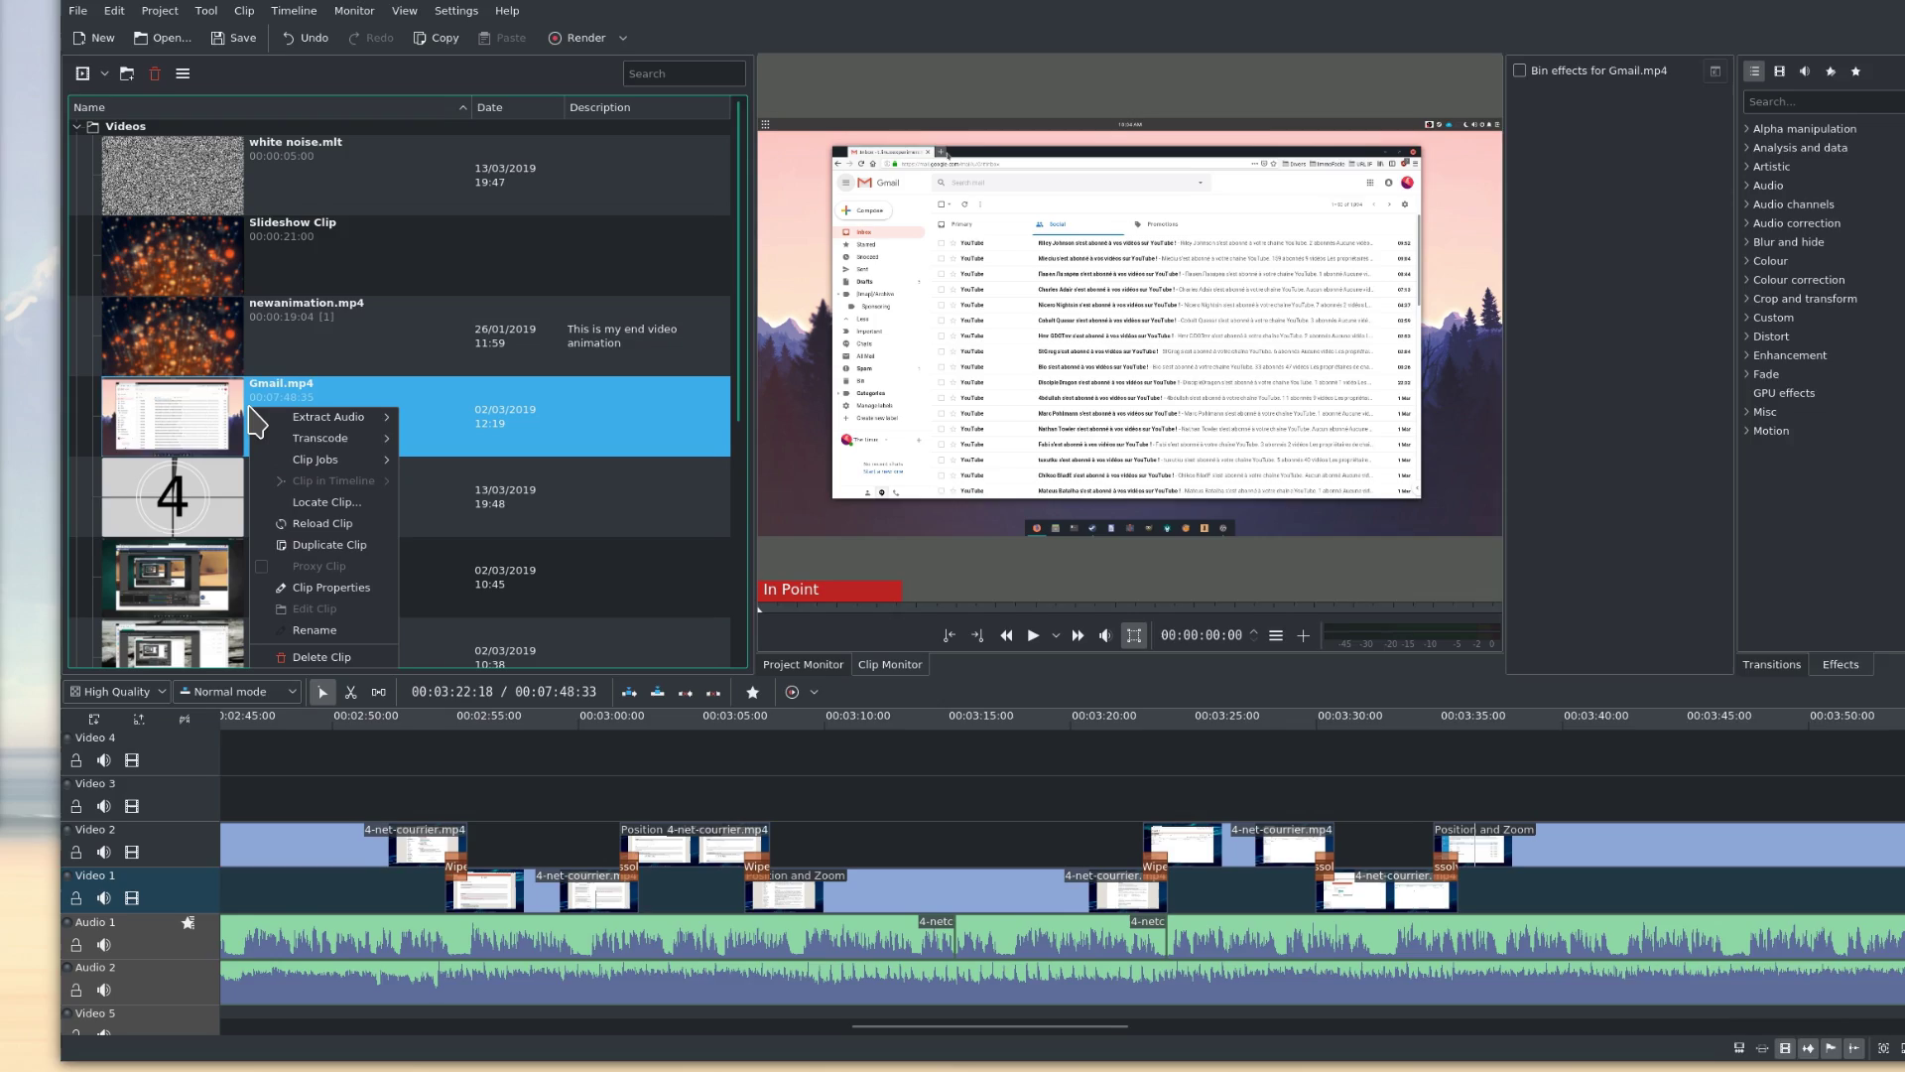
{"action": "mouse_move", "coordinate": [290, 453]}
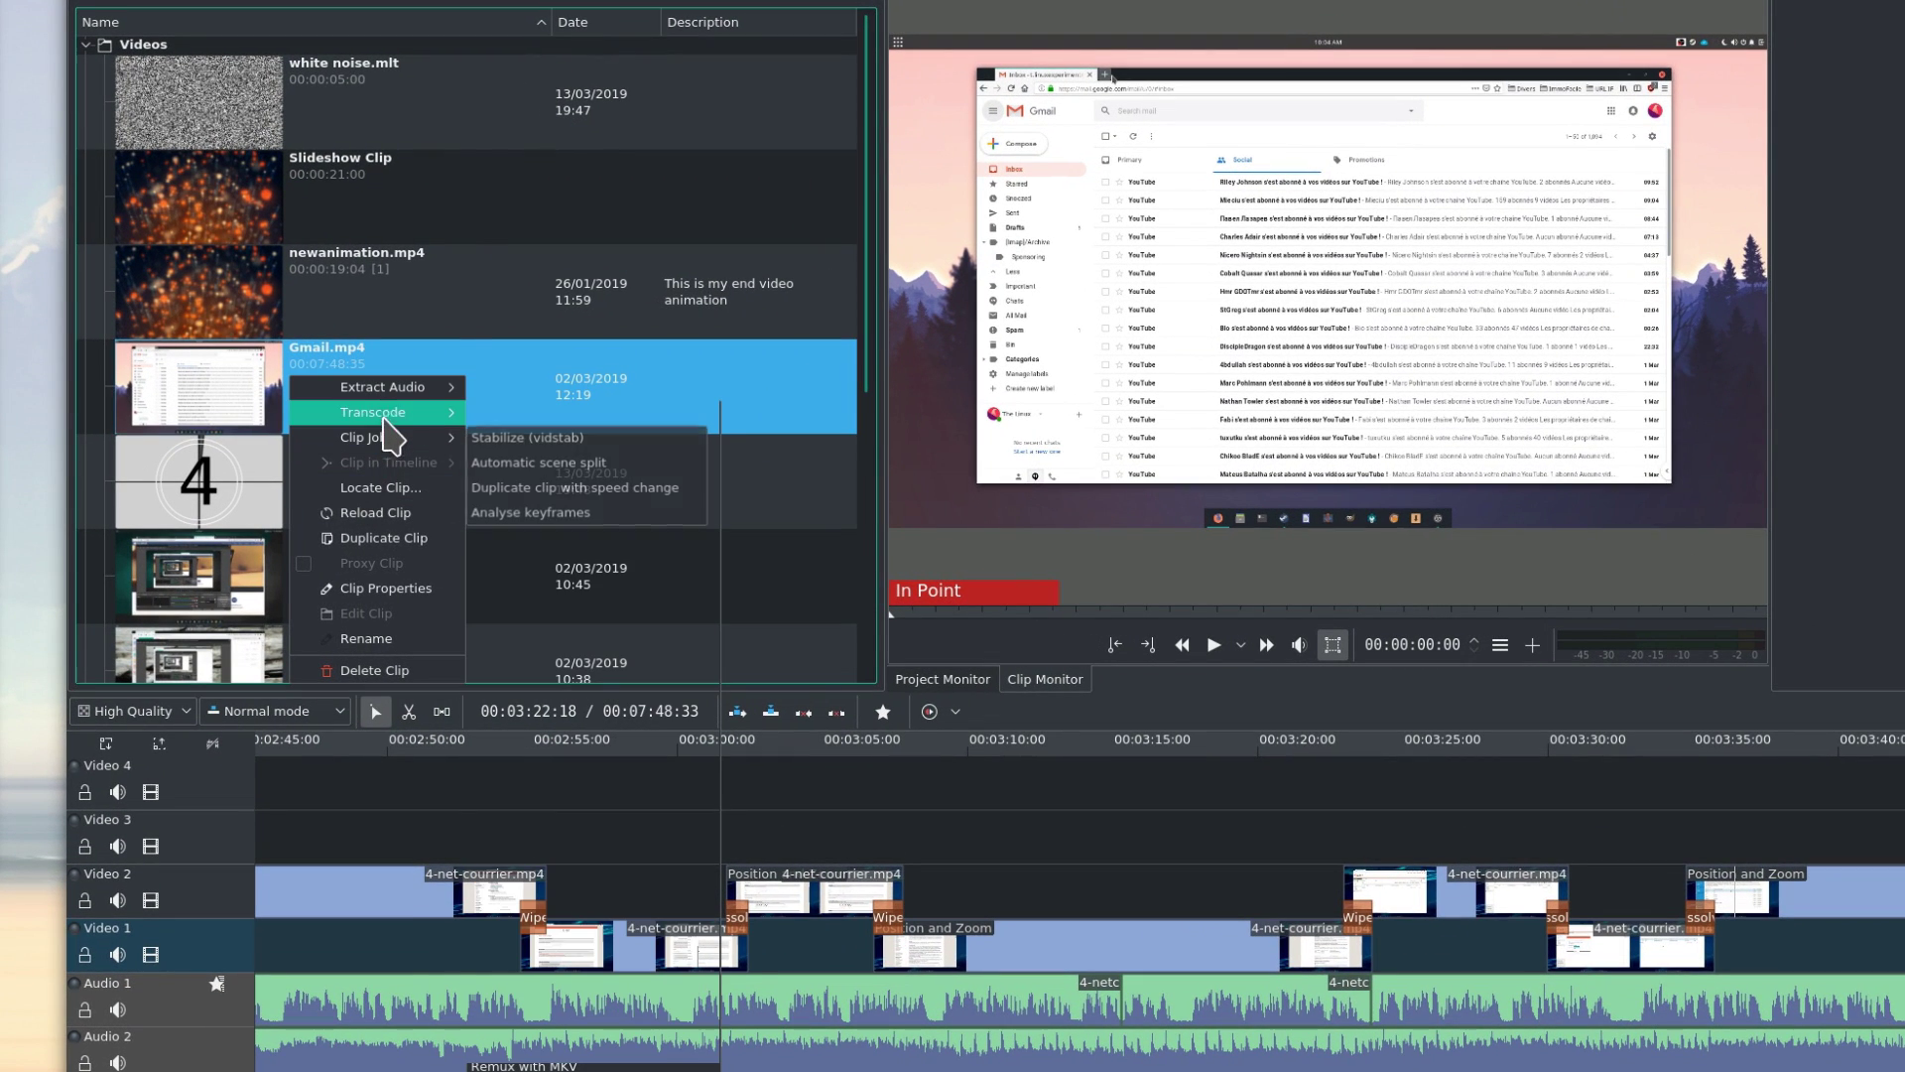
{"action": "mouse_move", "coordinate": [381, 391]}
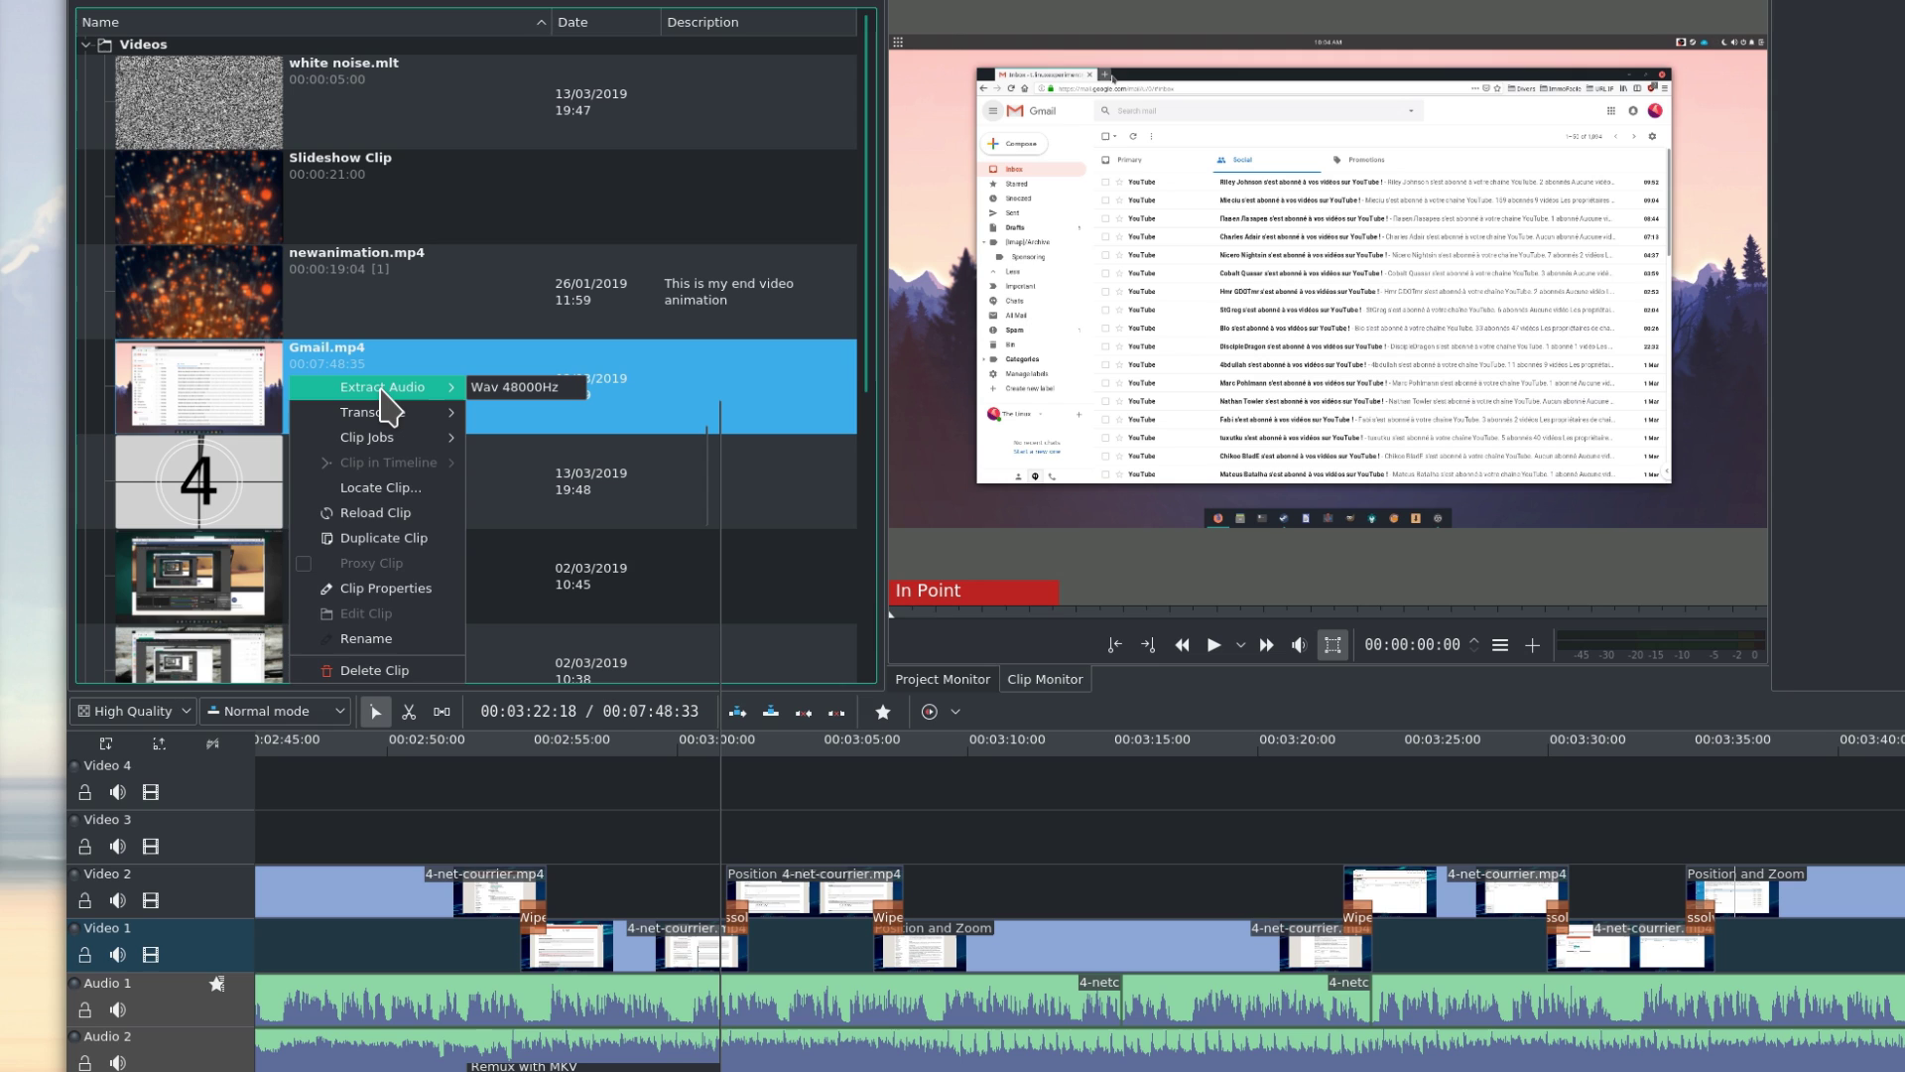
{"action": "left_click", "coordinate": [515, 389]}
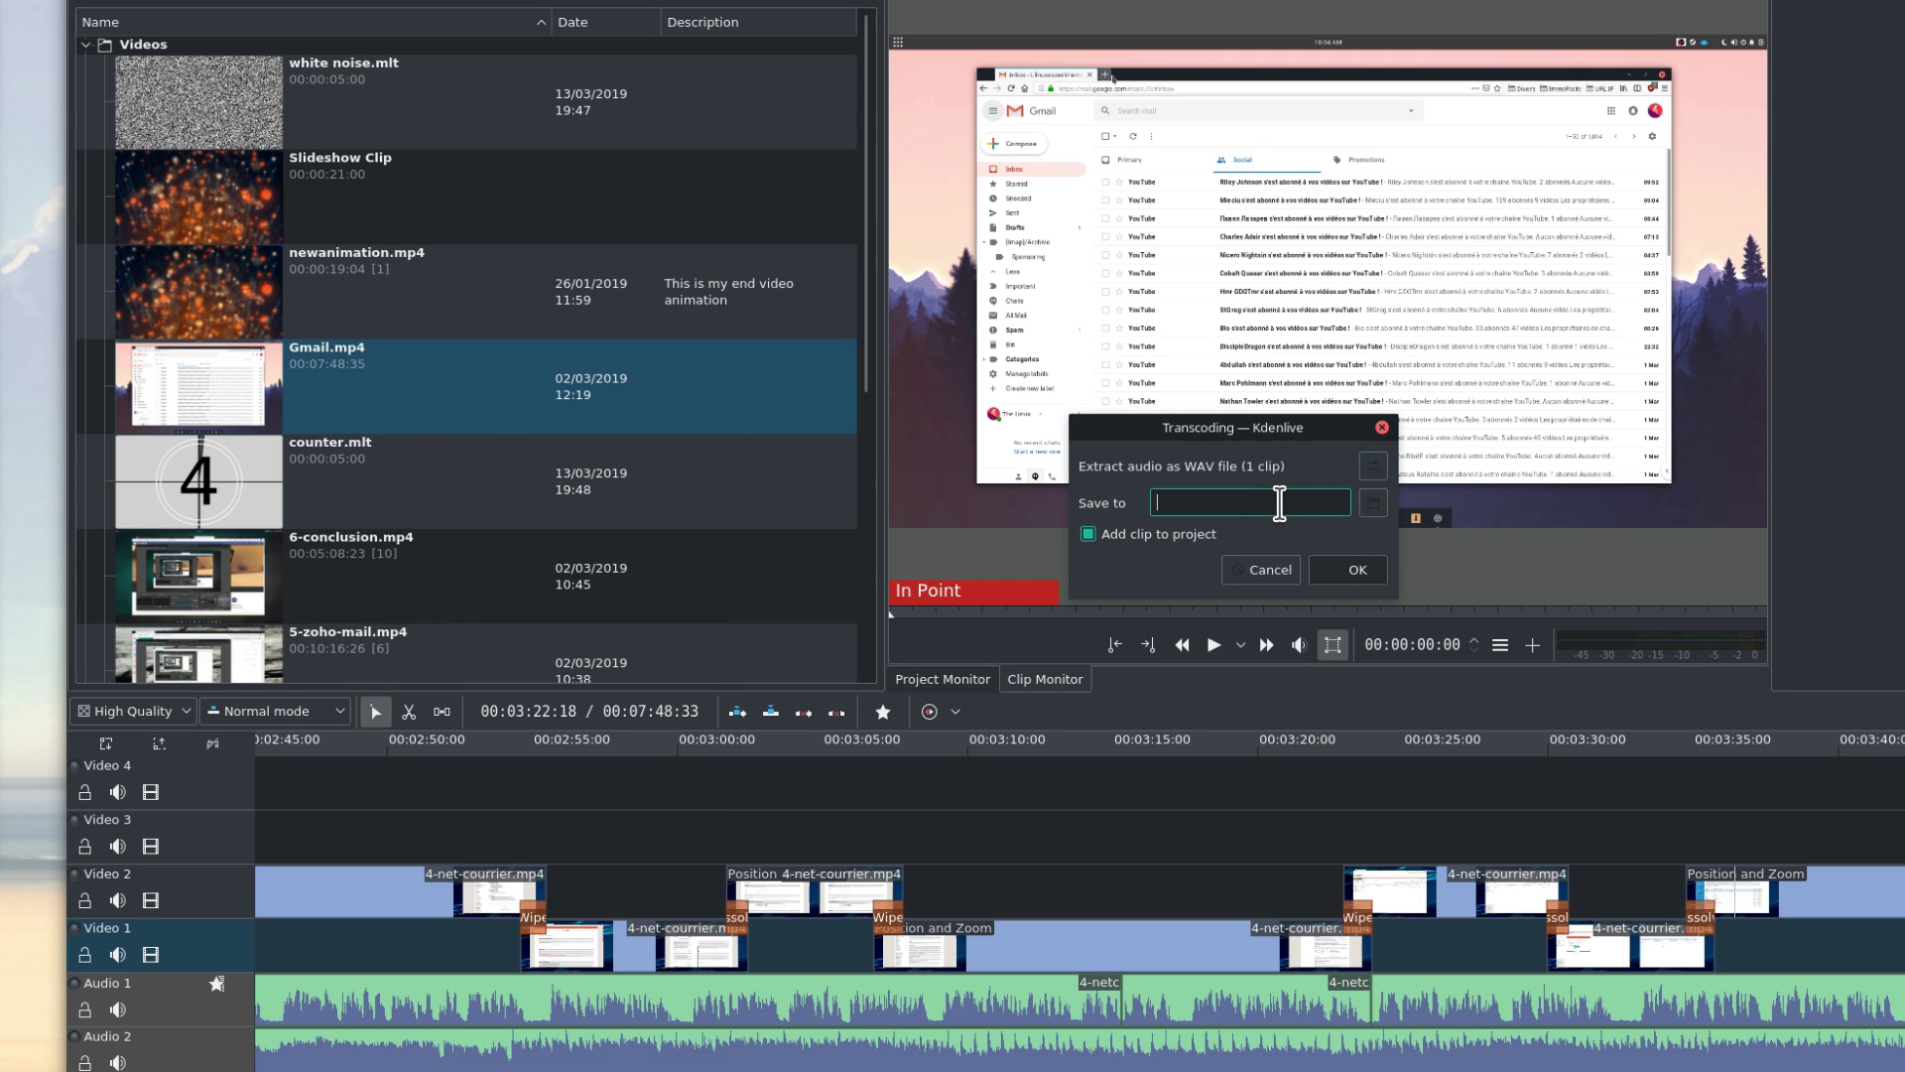
{"action": "left_click", "coordinate": [1252, 564]}
{"action": "right_click", "coordinate": [378, 366]}
{"action": "mouse_move", "coordinate": [467, 404]}
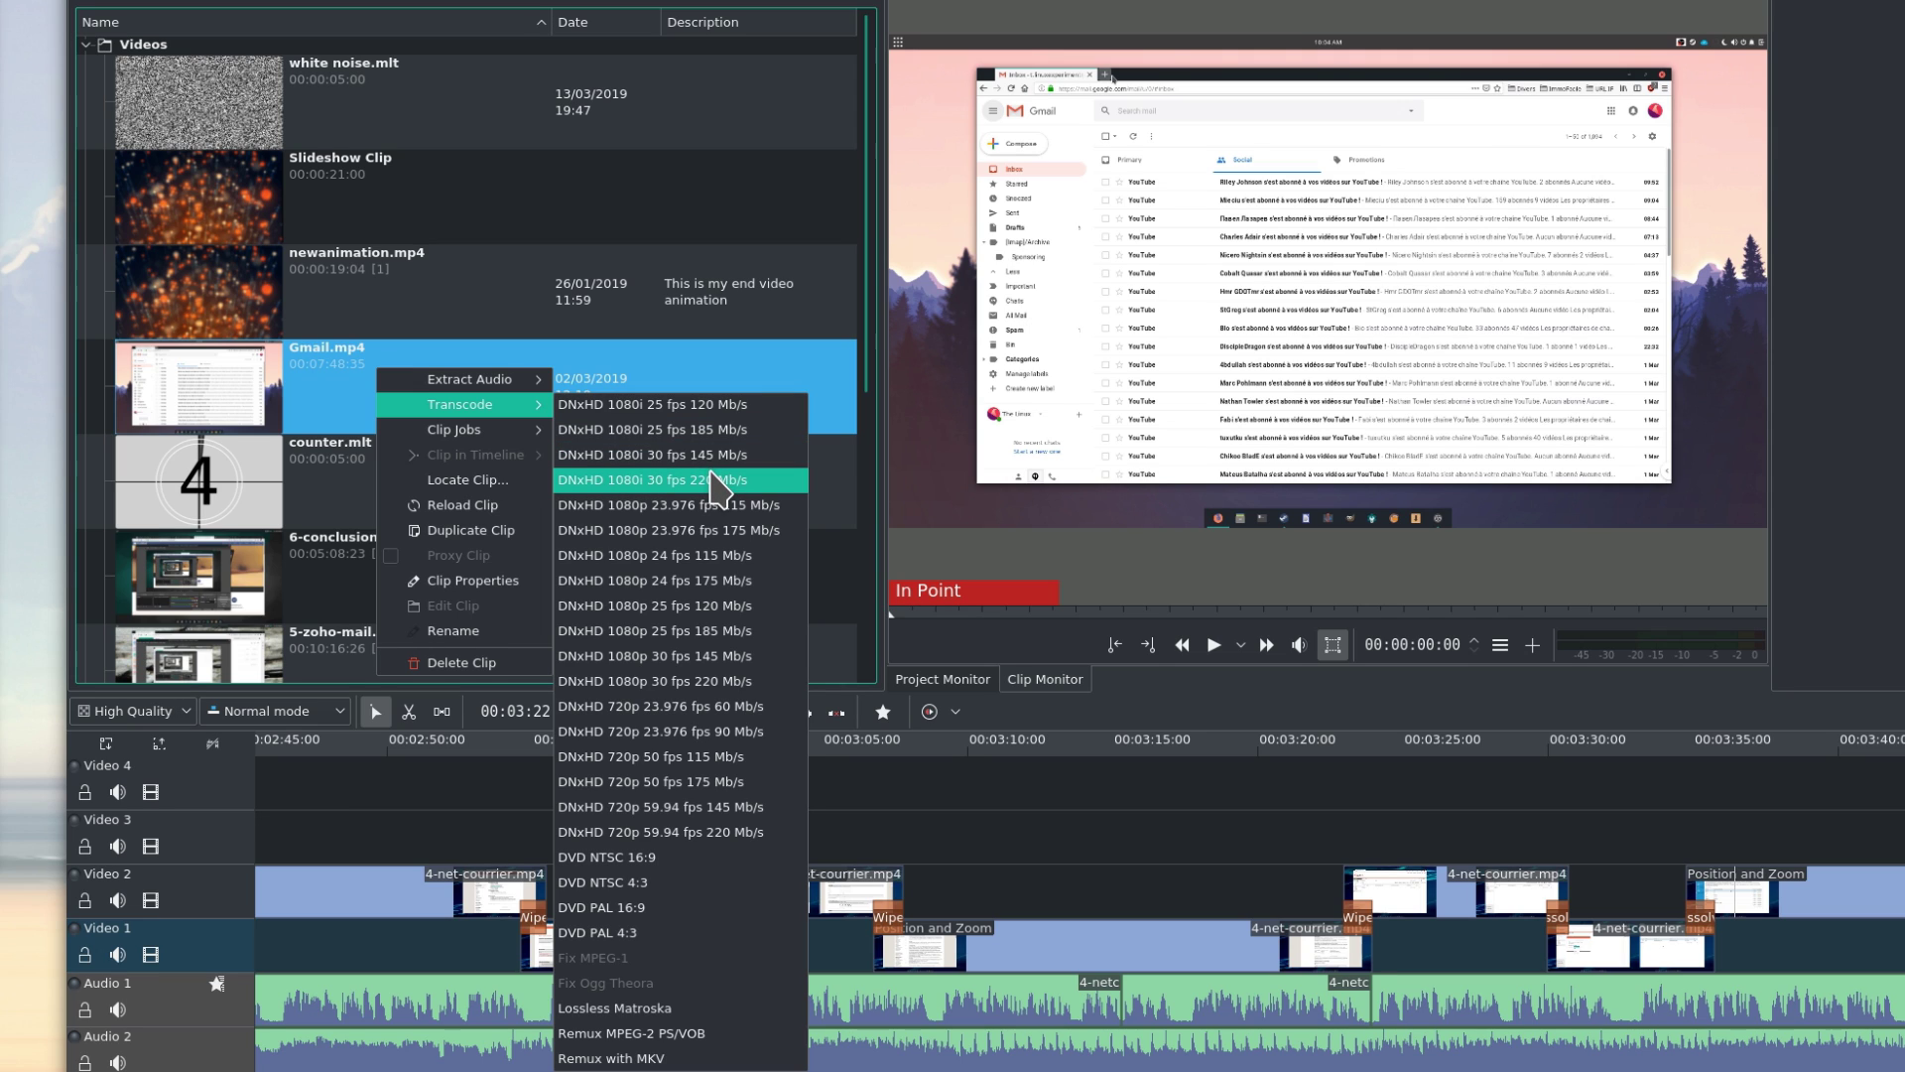
Step: Open Stabilize (vidstab) for Gmail.mp4 and enlarge the dialog to show the Gmail.mp4.mlt destination
{"action": "left_click", "coordinate": [654, 832]}
{"action": "right_click", "coordinate": [198, 369]}
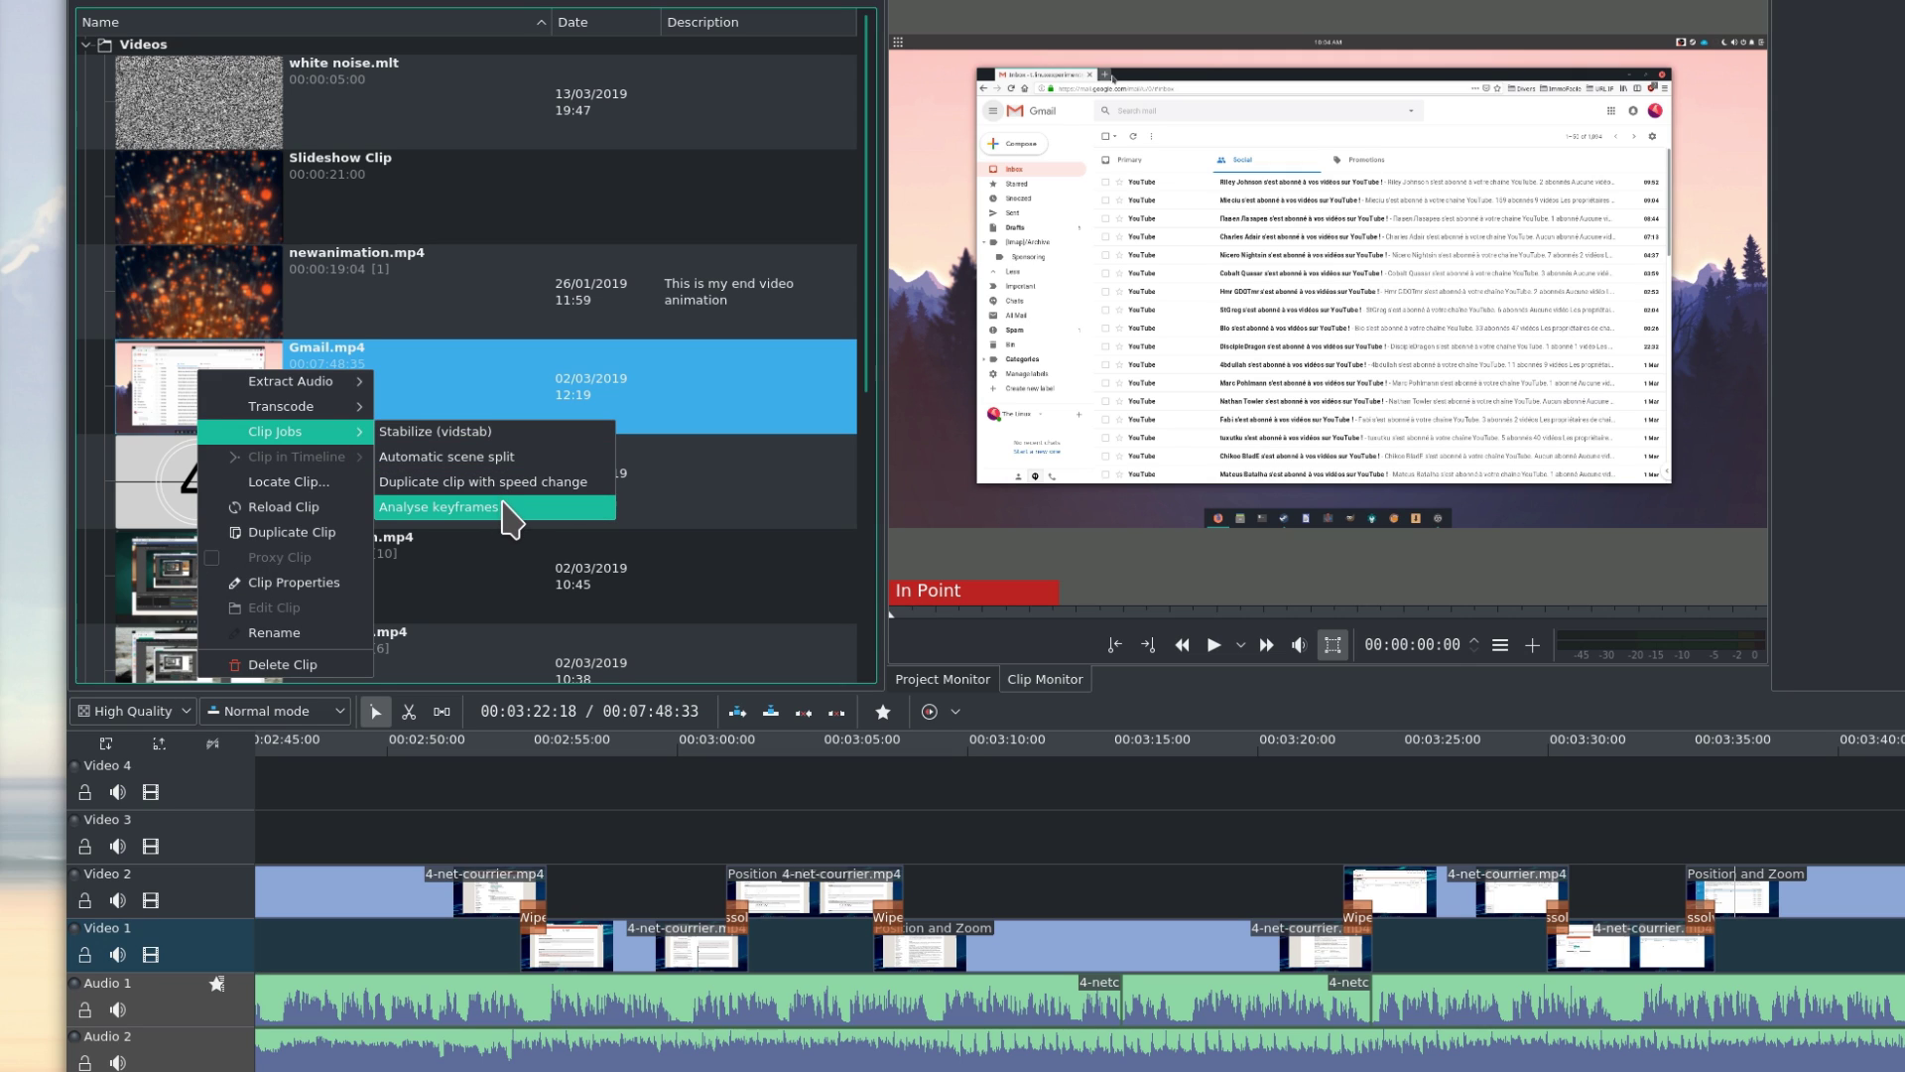
{"action": "left_click", "coordinate": [504, 432]}
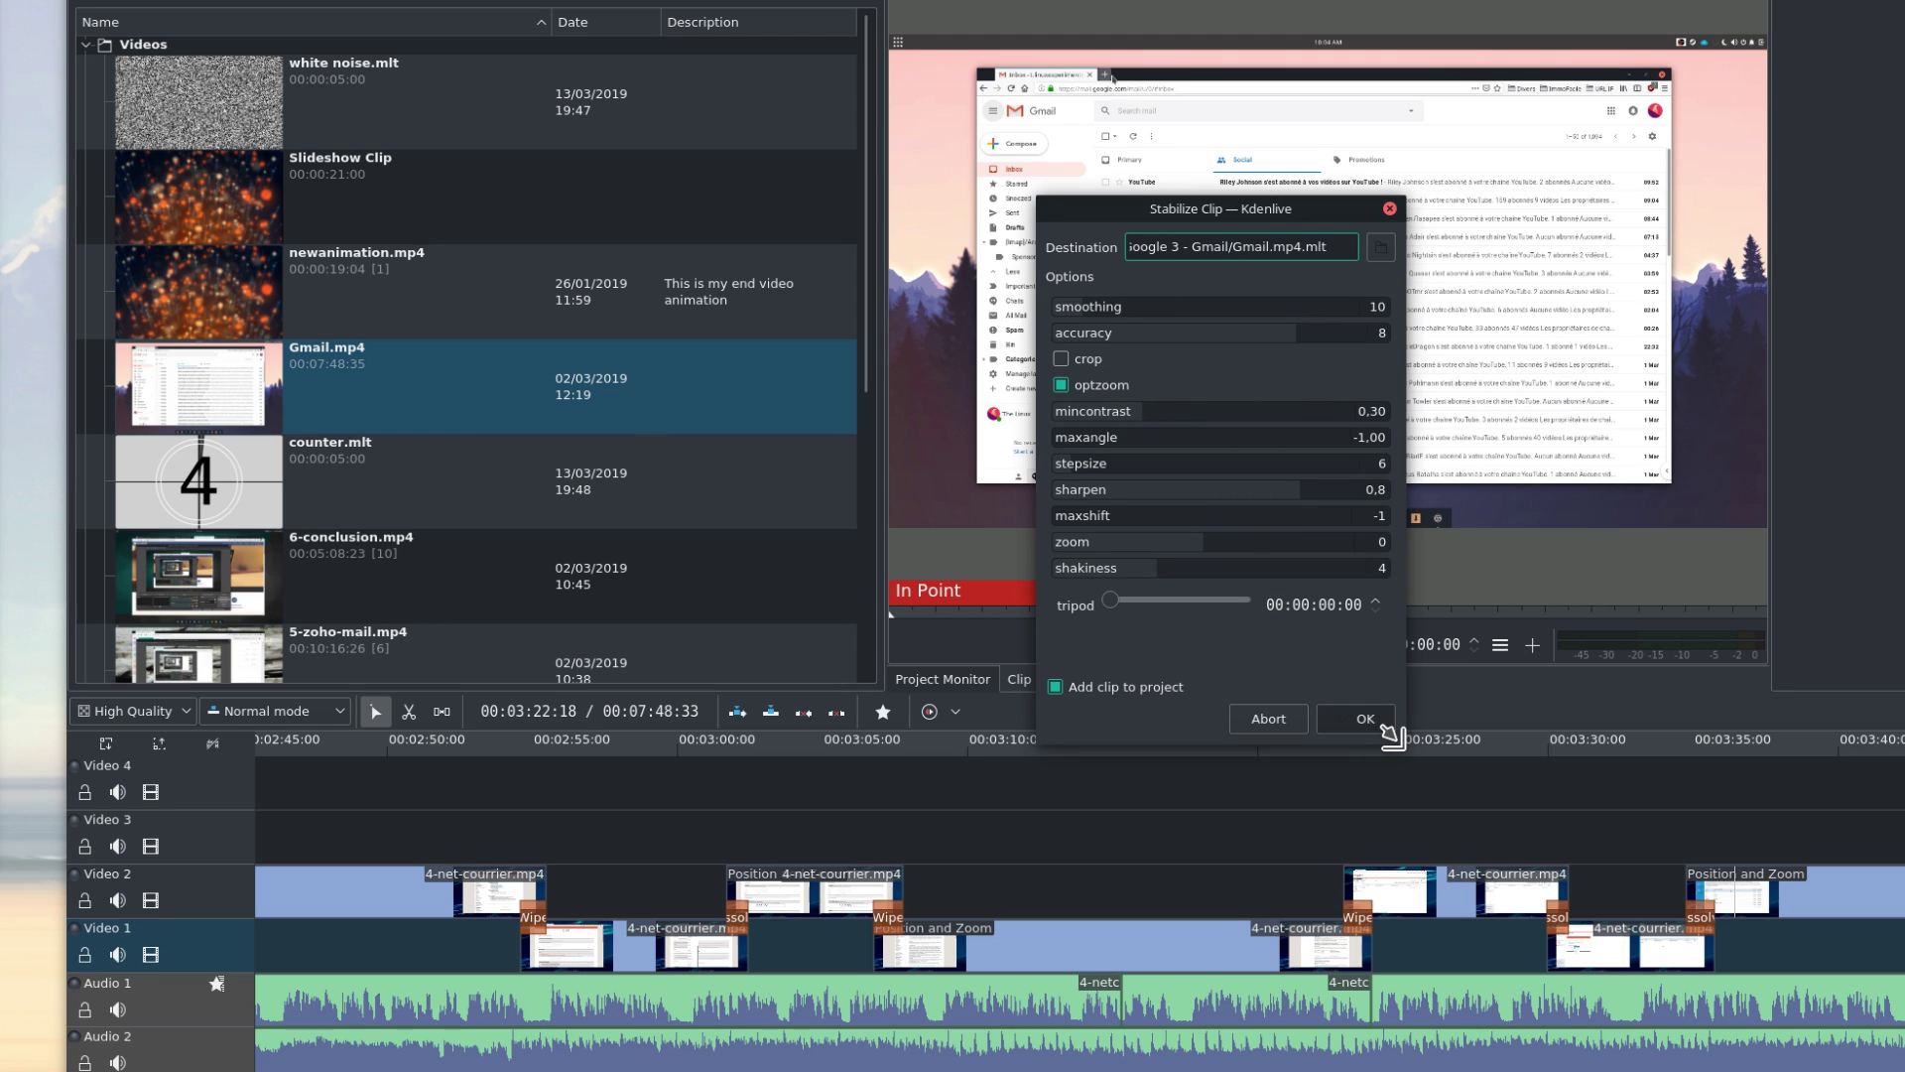
{"action": "left_click_drag", "start_coordinate": [1392, 735], "coordinate": [1569, 855]}
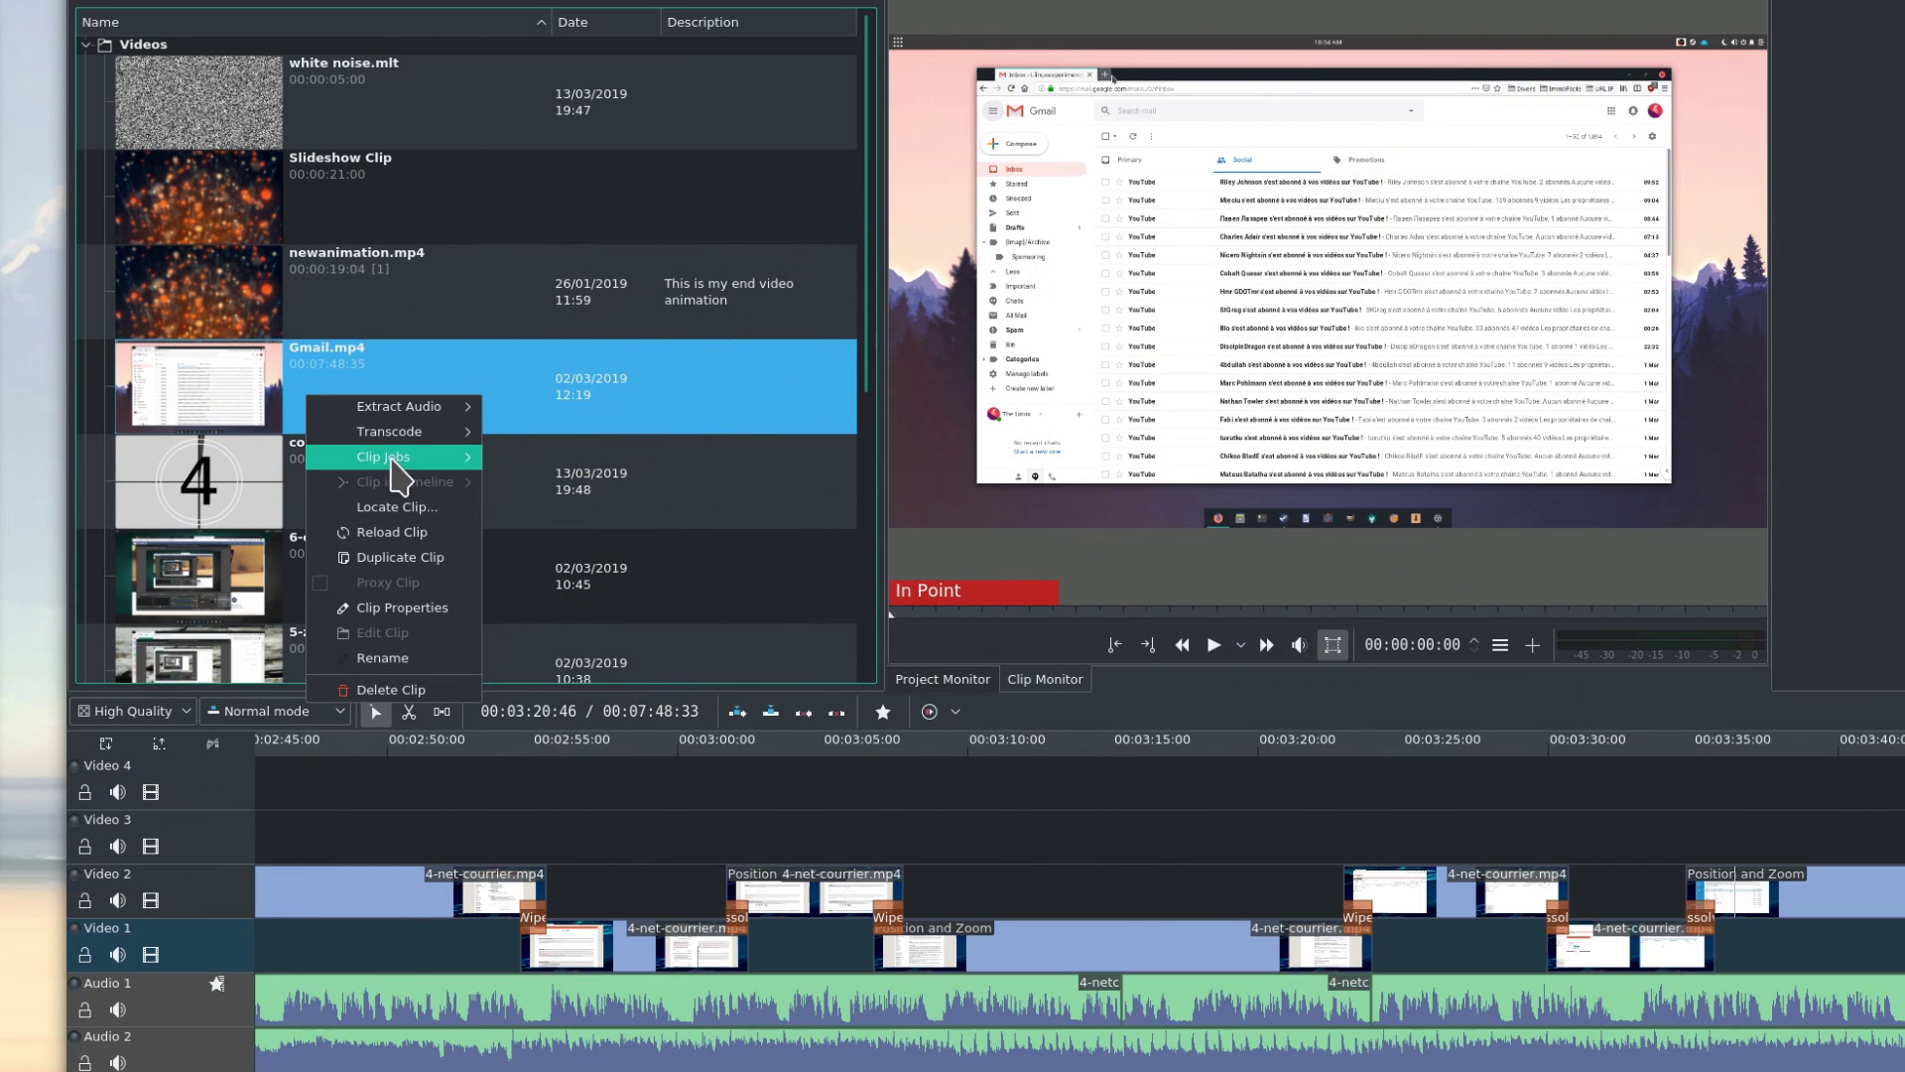
Step: Run Automatic scene split on Gmail.mp4 with Category 0 markers and Cut scenes enabled
{"action": "mouse_move", "coordinate": [394, 462]}
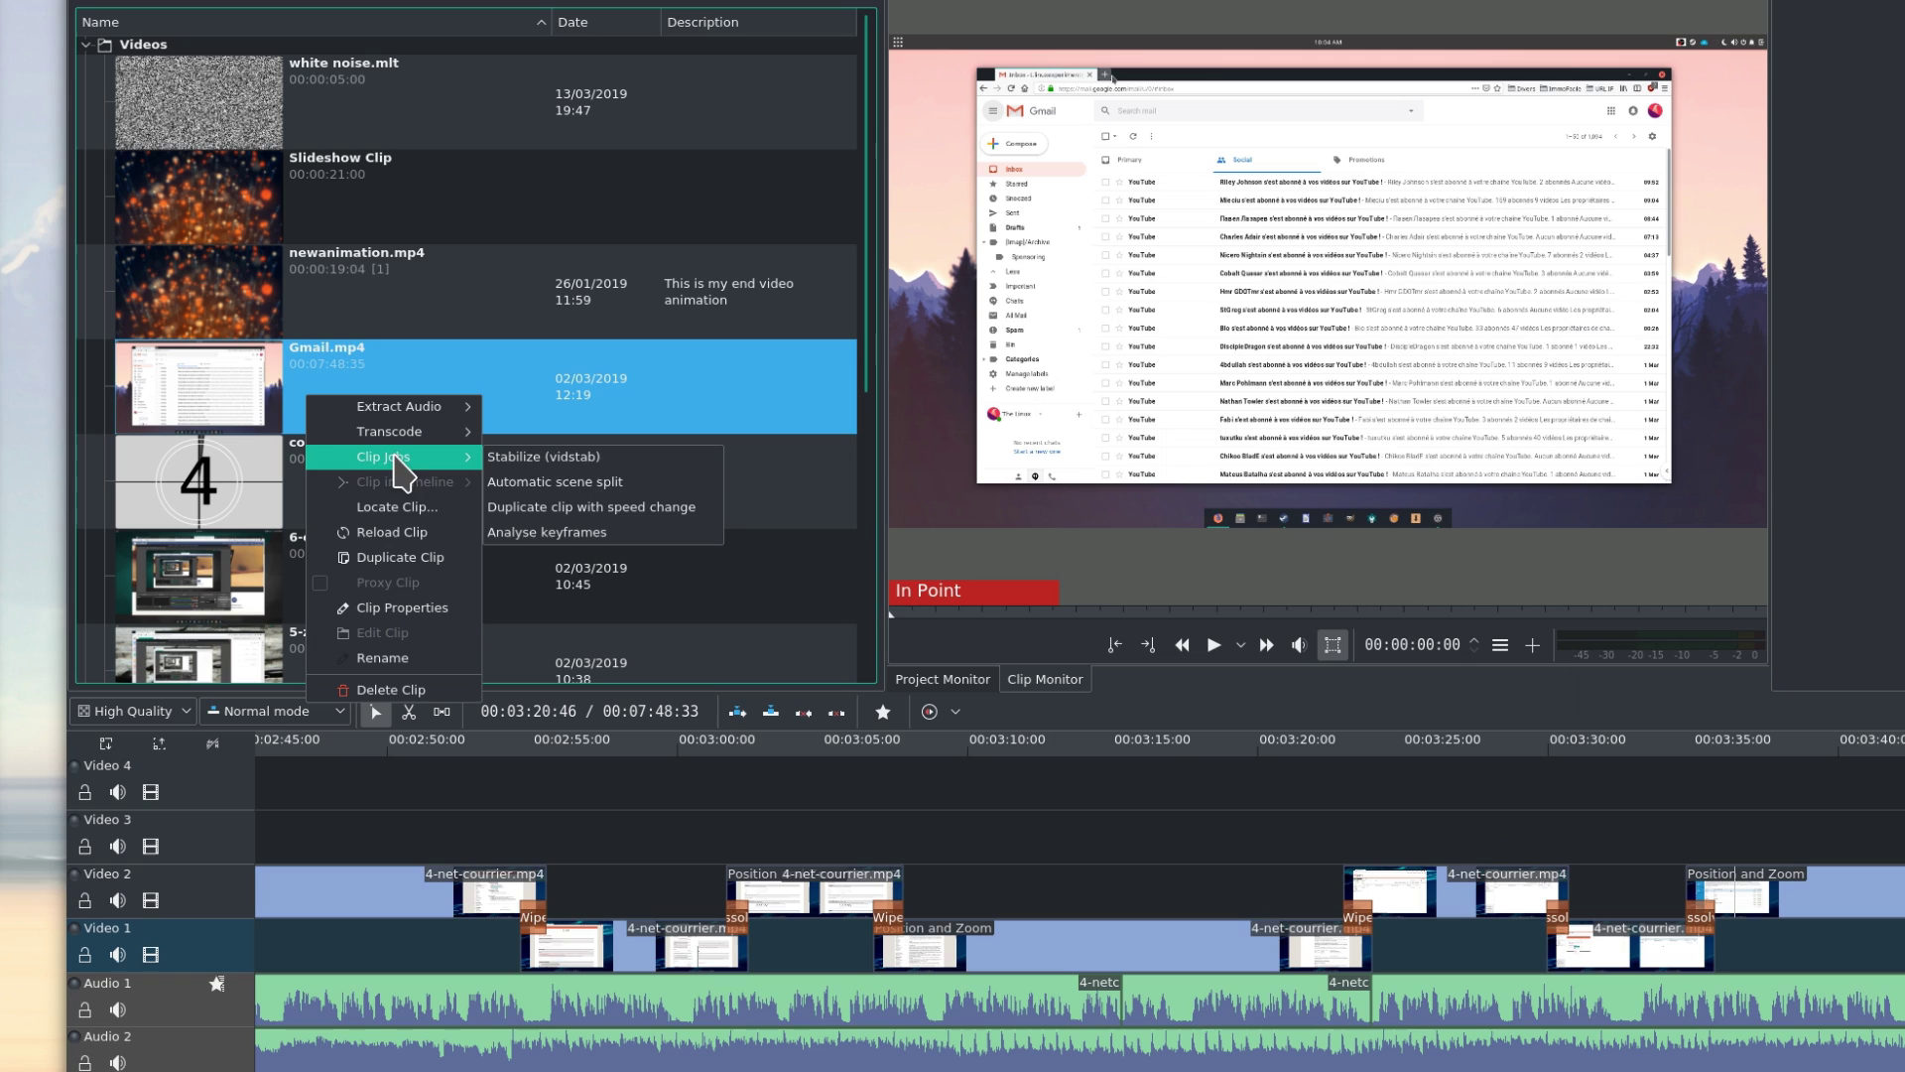
{"action": "left_click", "coordinate": [589, 483]}
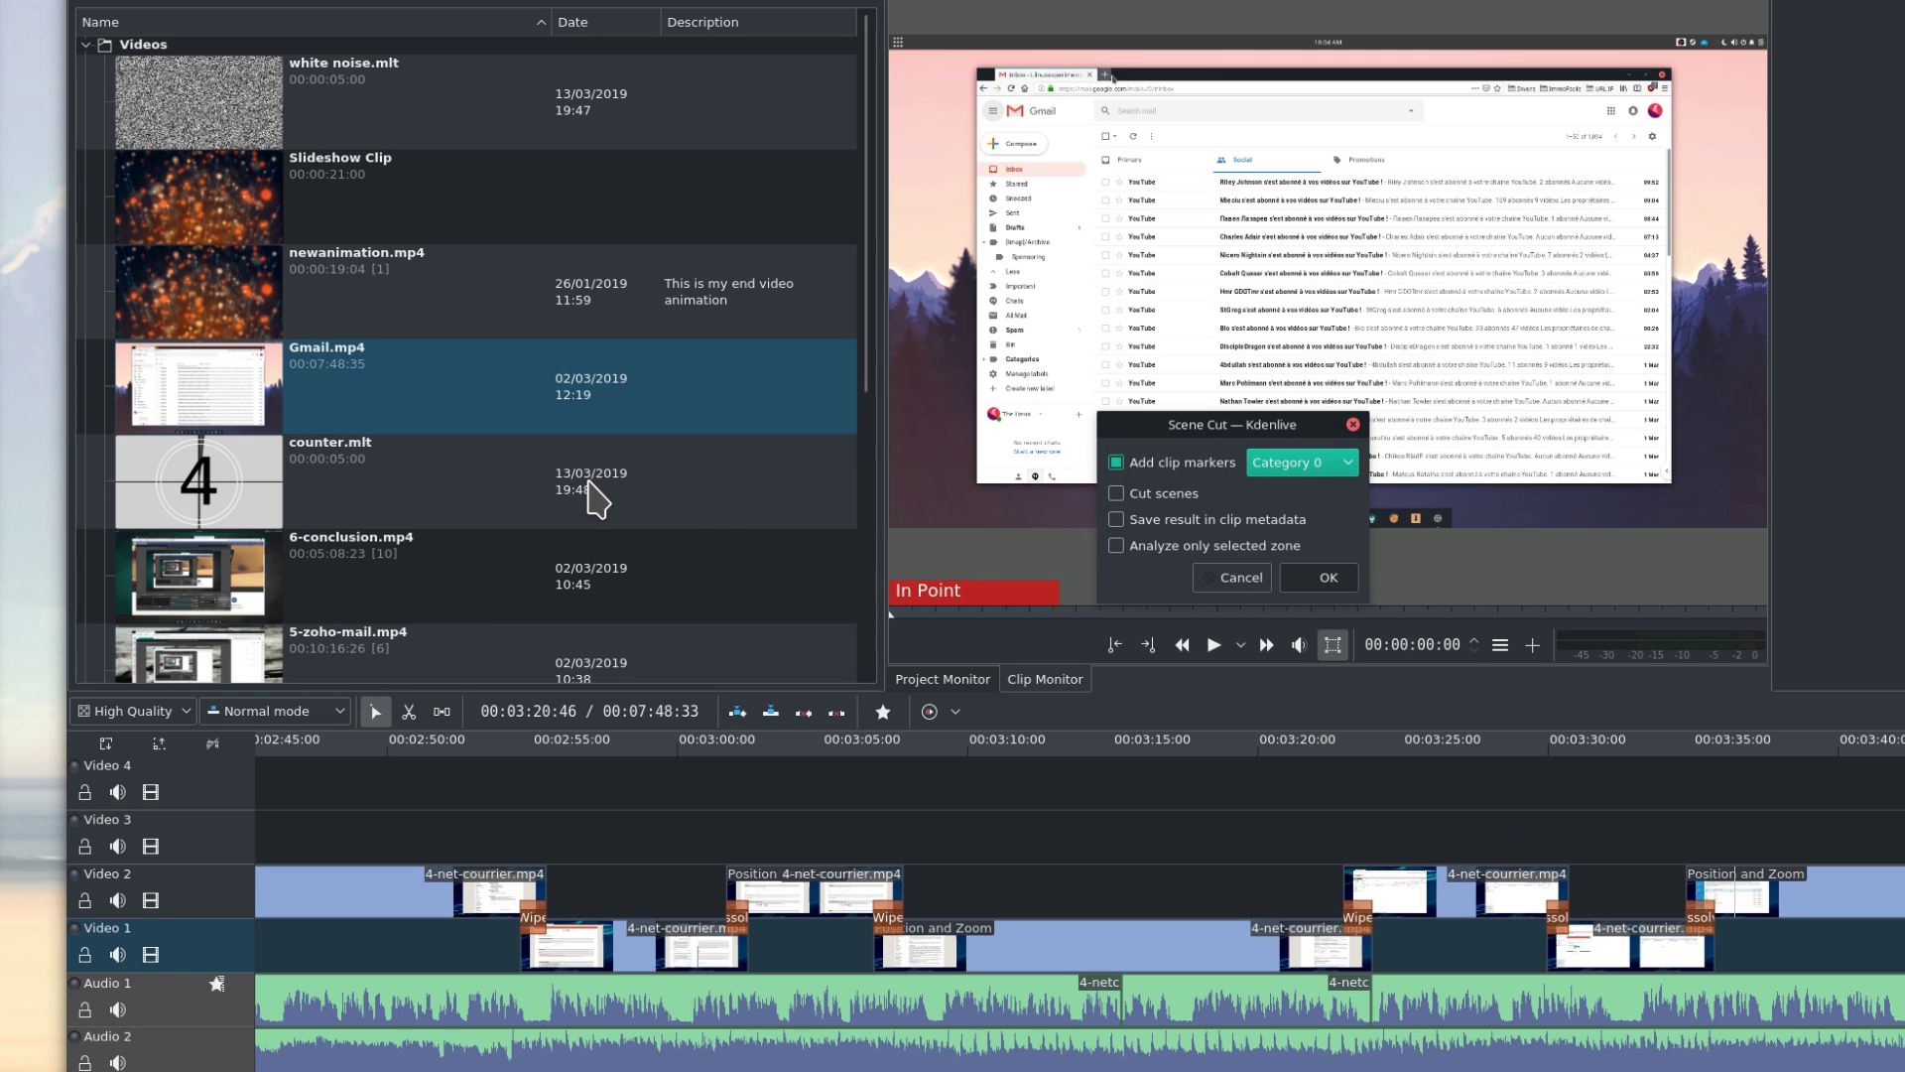
{"action": "left_click", "coordinate": [1337, 465]}
{"action": "left_click", "coordinate": [1337, 466]}
{"action": "left_click", "coordinate": [1172, 494]}
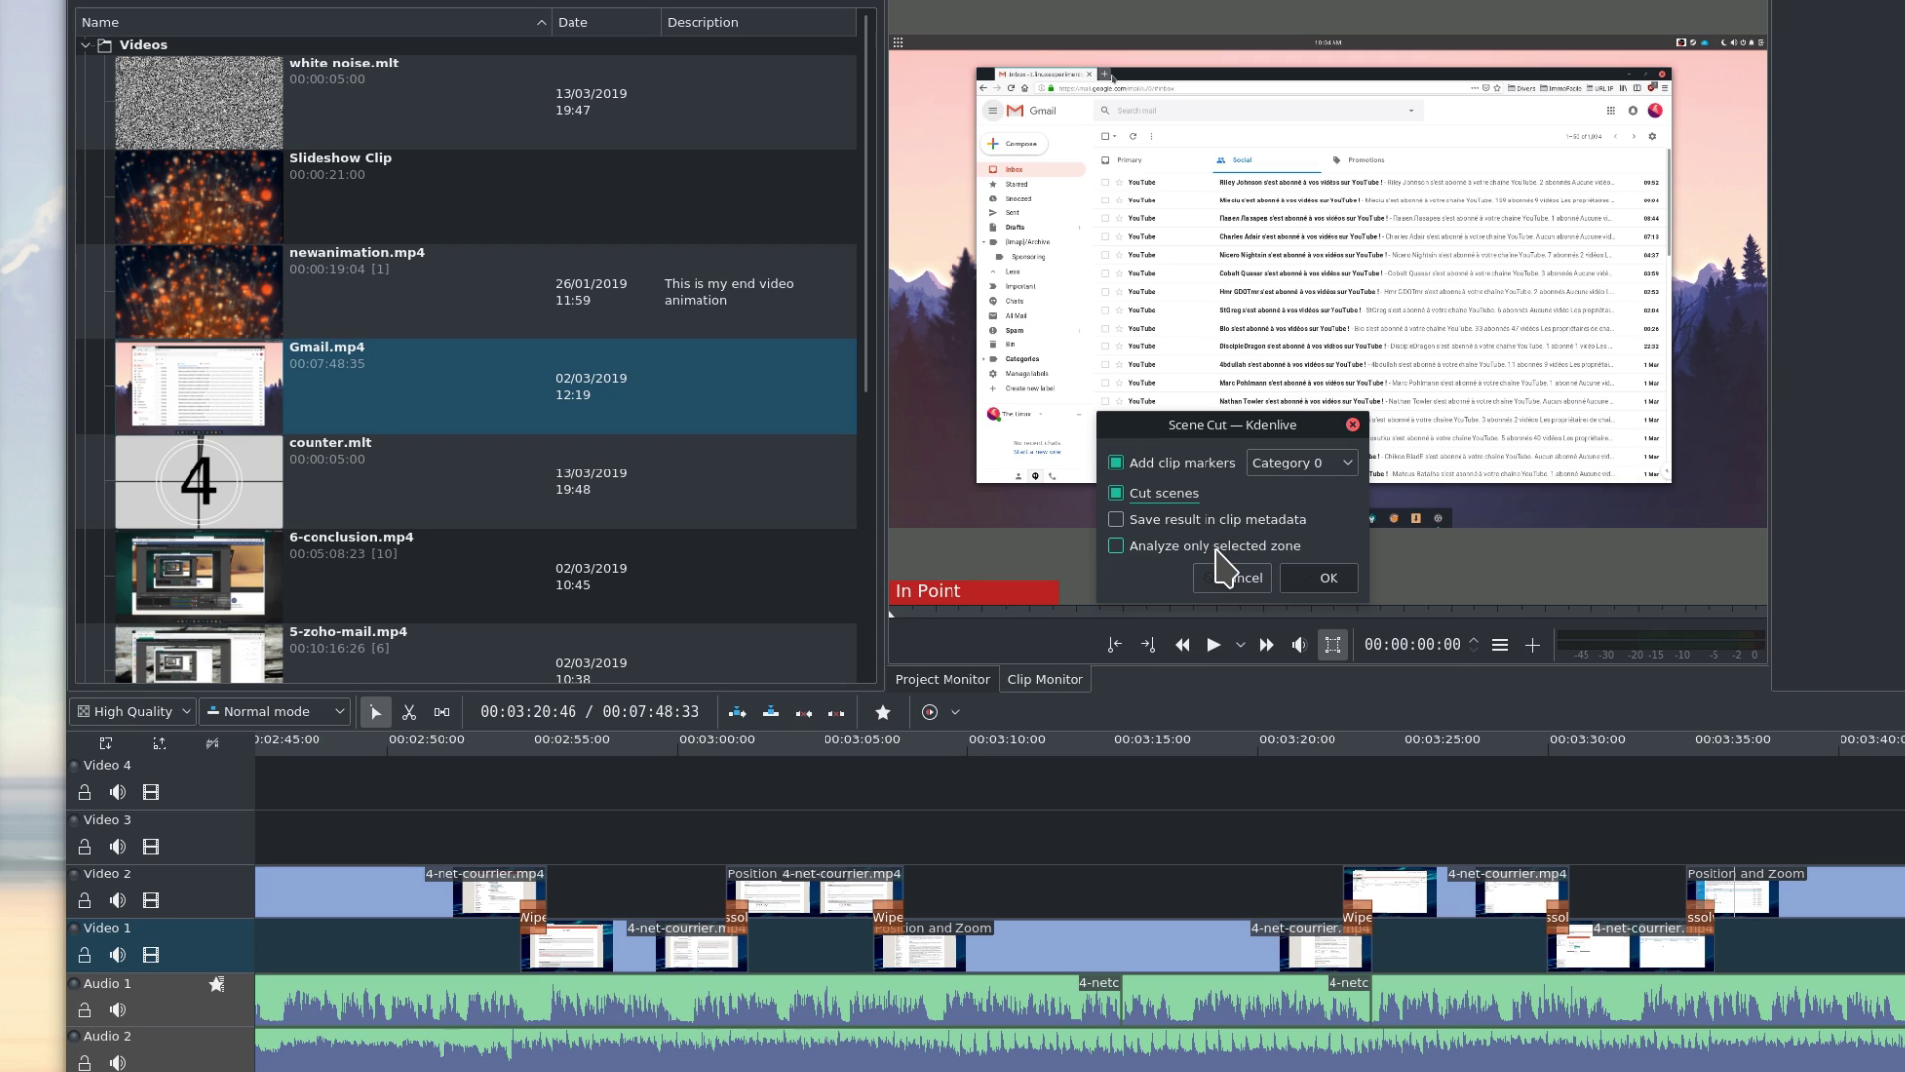
{"action": "left_click", "coordinate": [1295, 463]}
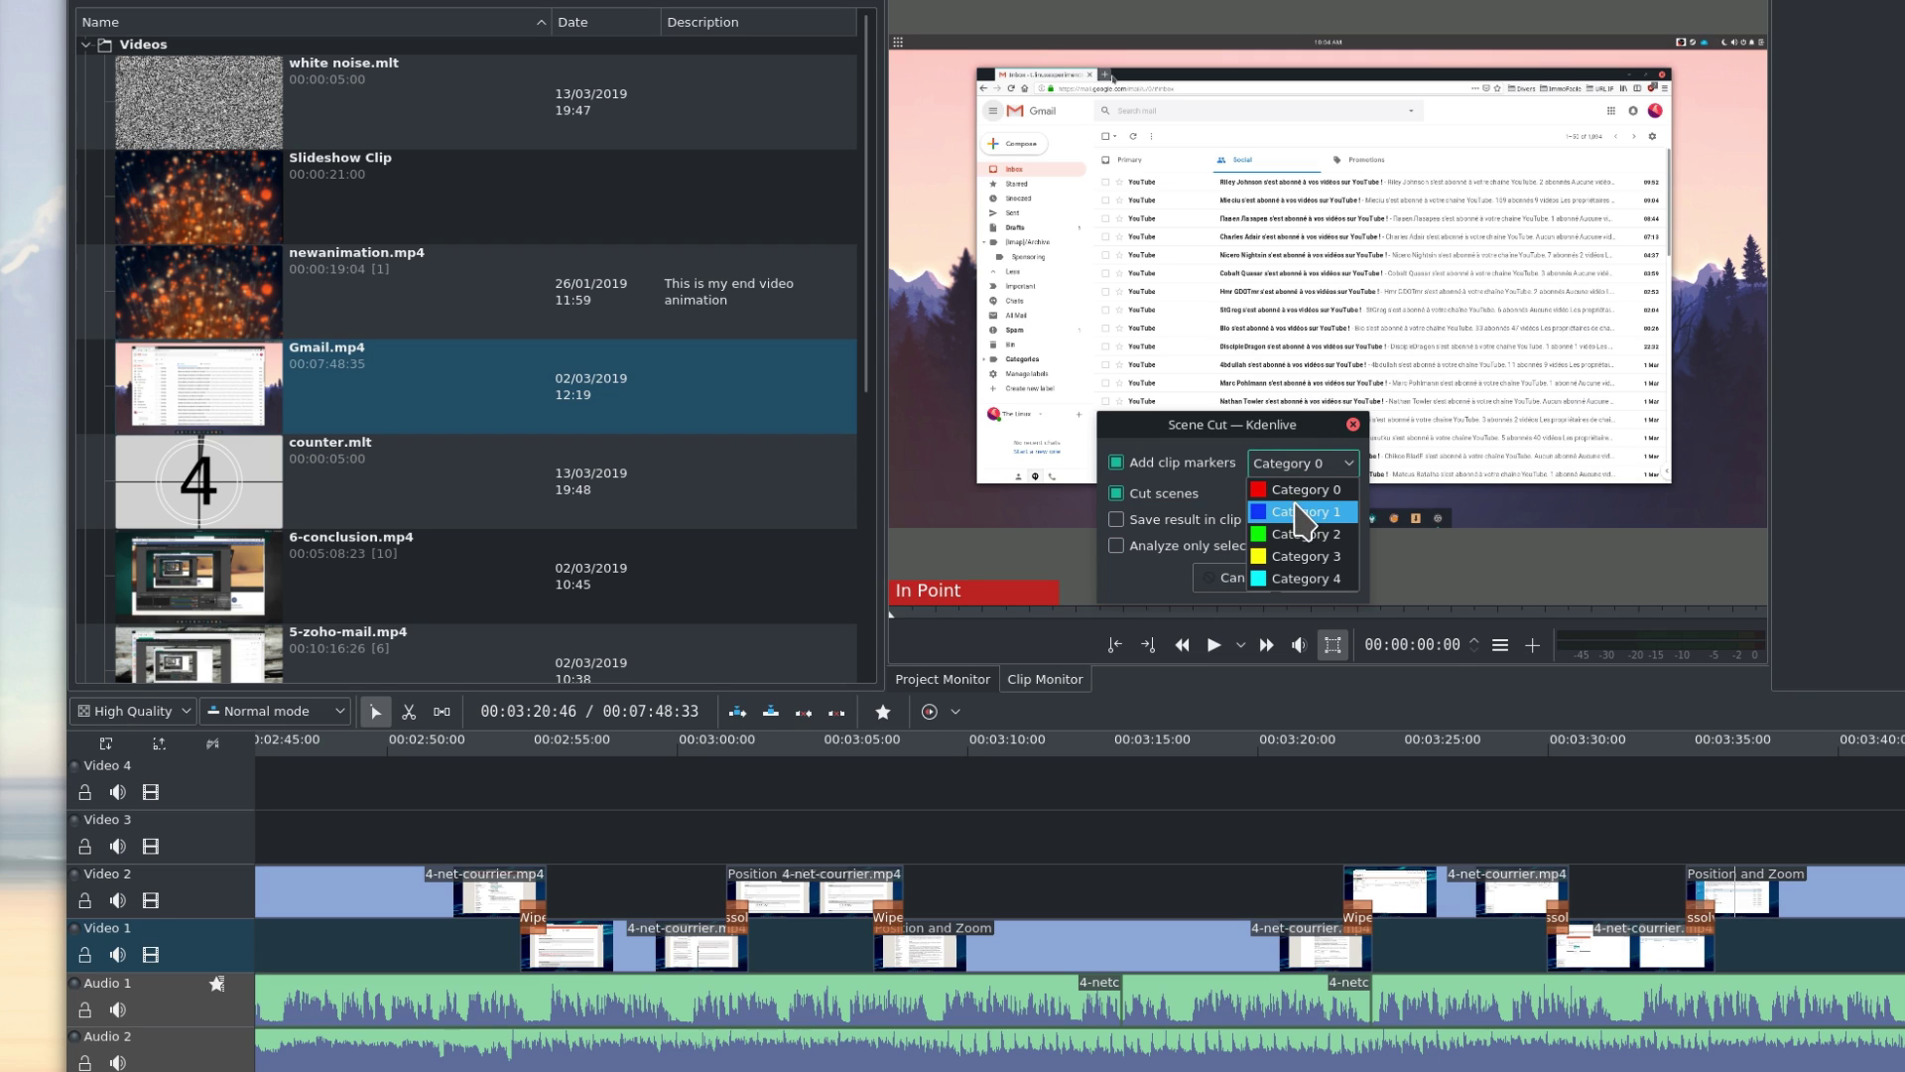
{"action": "left_click", "coordinate": [1307, 463]}
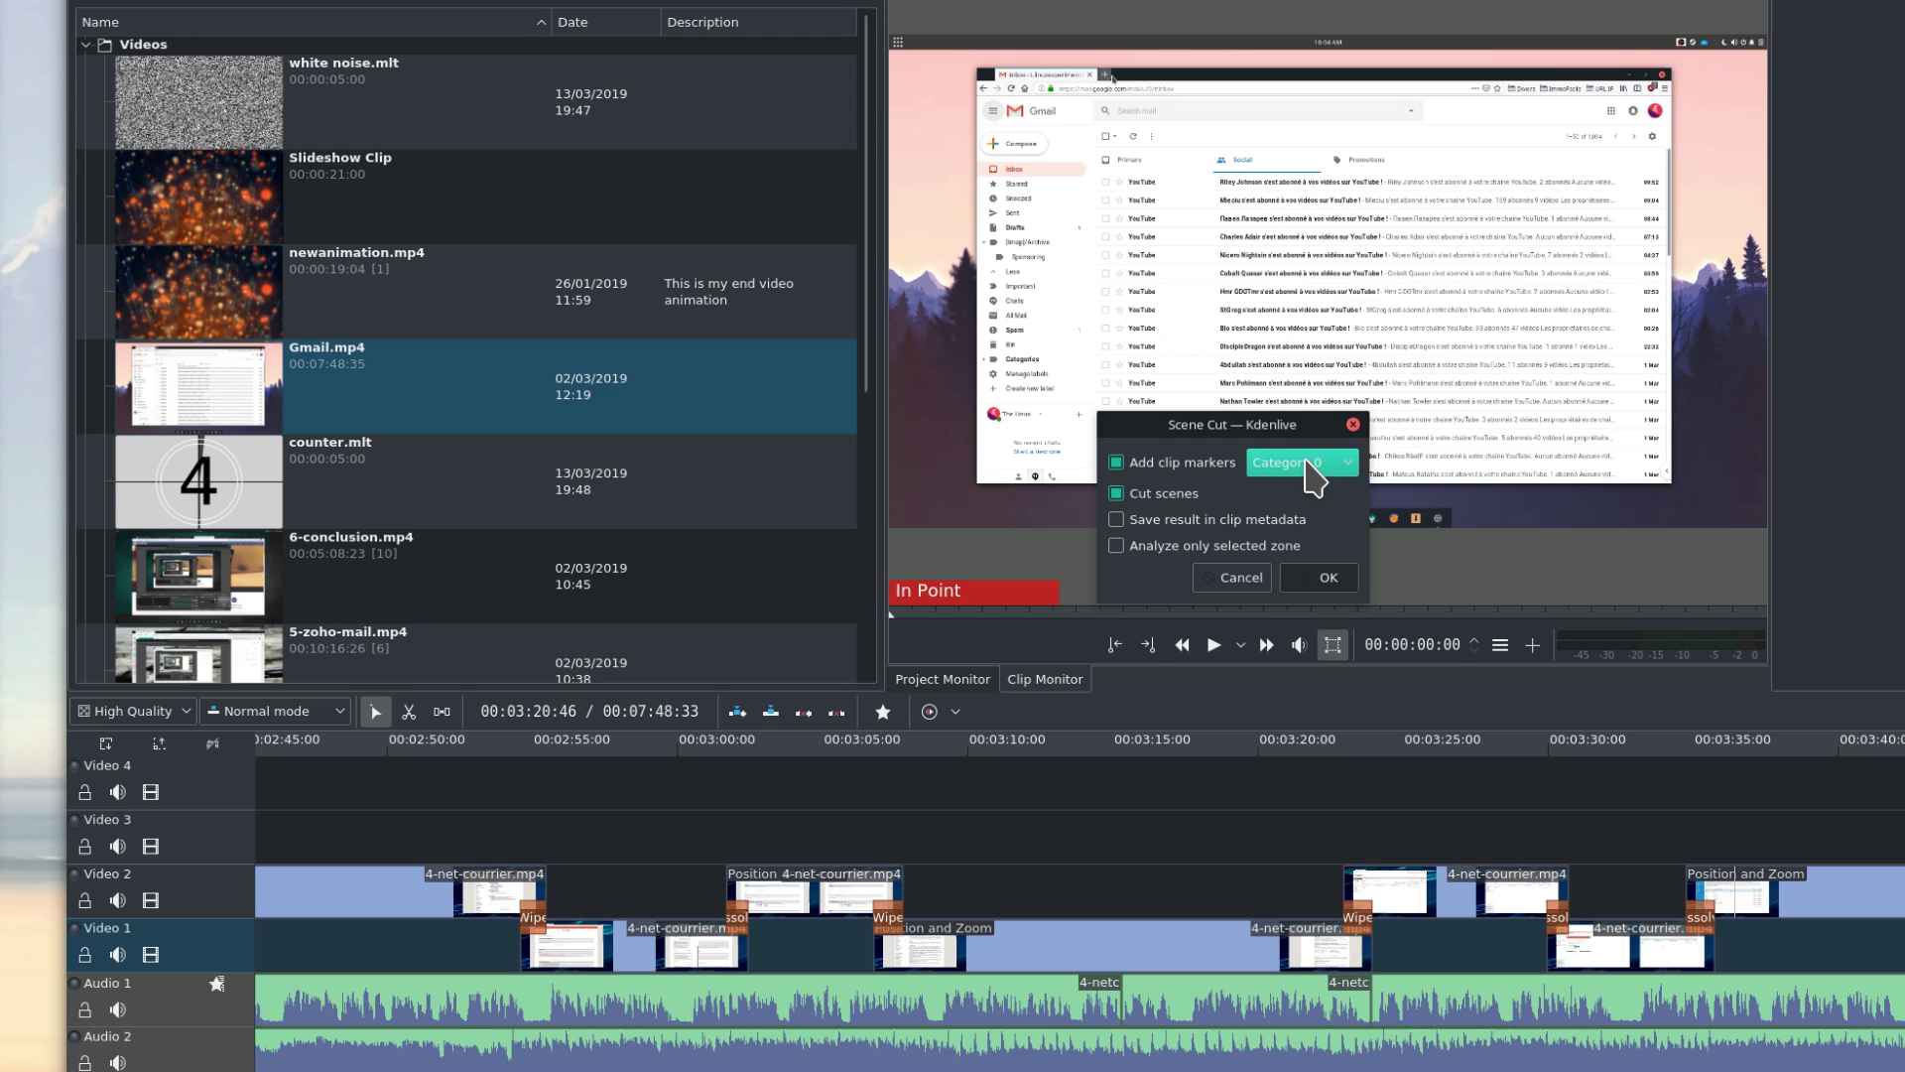
{"action": "left_click", "coordinate": [1328, 578]}
{"action": "left_click_drag", "start_coordinate": [974, 615], "coordinate": [1212, 616]}
Step: Duplicate newanimation.mp4 at 200% speed and play the new newanimation.mp4.mlt copy
{"action": "left_click", "coordinate": [460, 288]}
{"action": "right_click", "coordinate": [457, 283]}
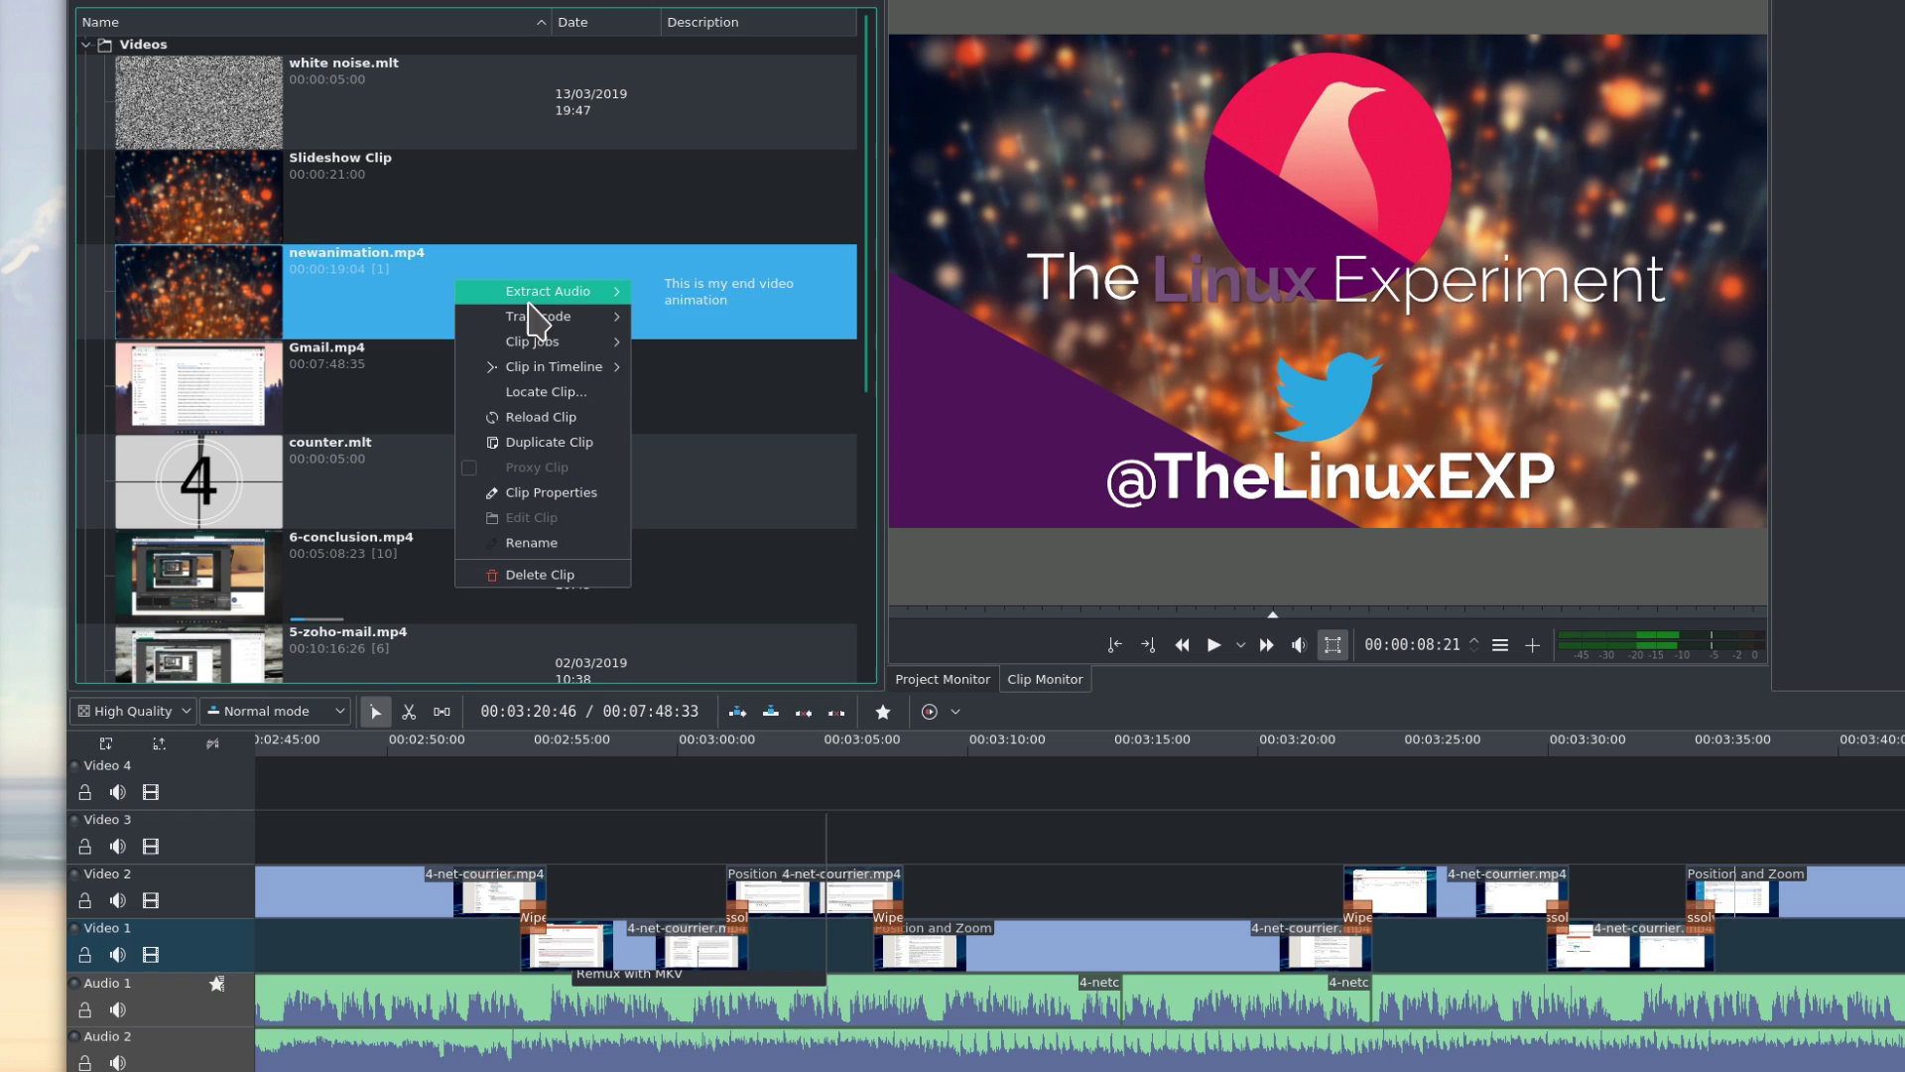
{"action": "mouse_move", "coordinate": [546, 348]}
{"action": "left_click", "coordinate": [774, 395]}
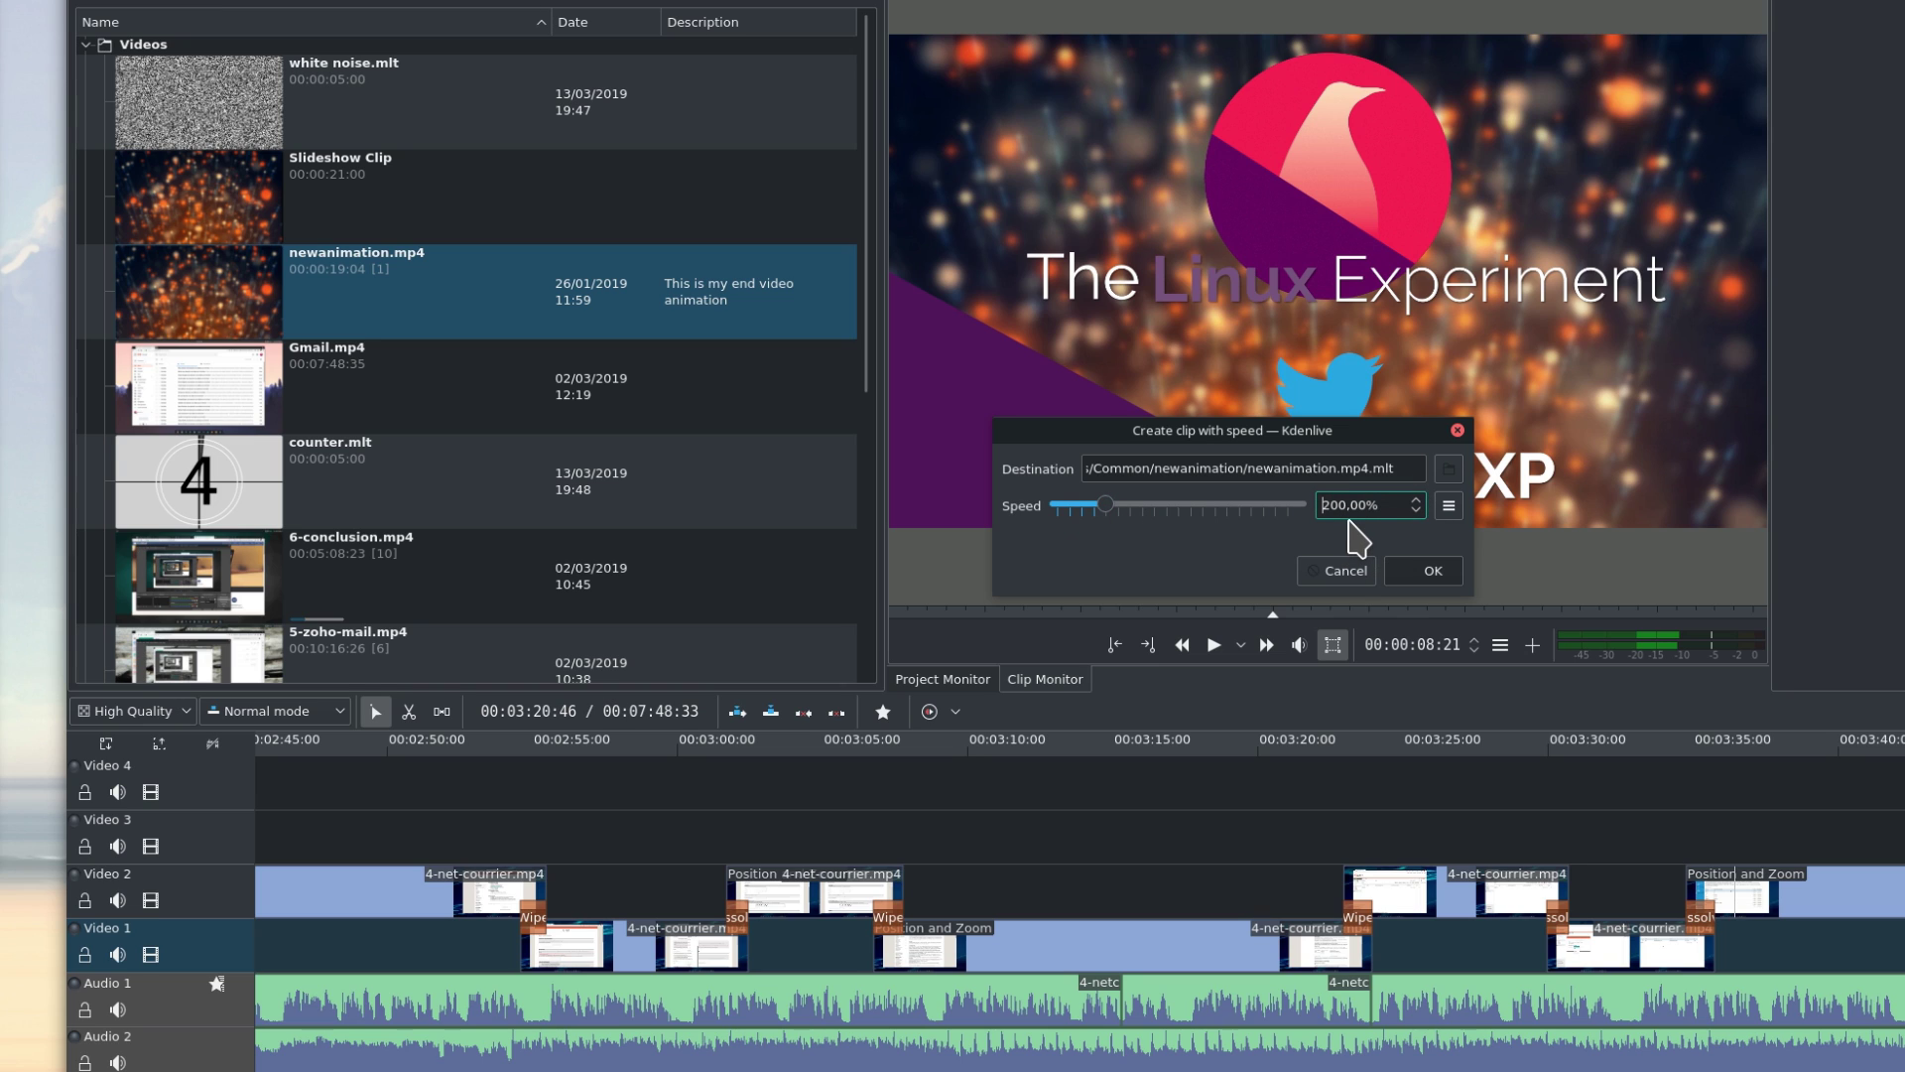
{"action": "left_click", "coordinate": [1429, 572]}
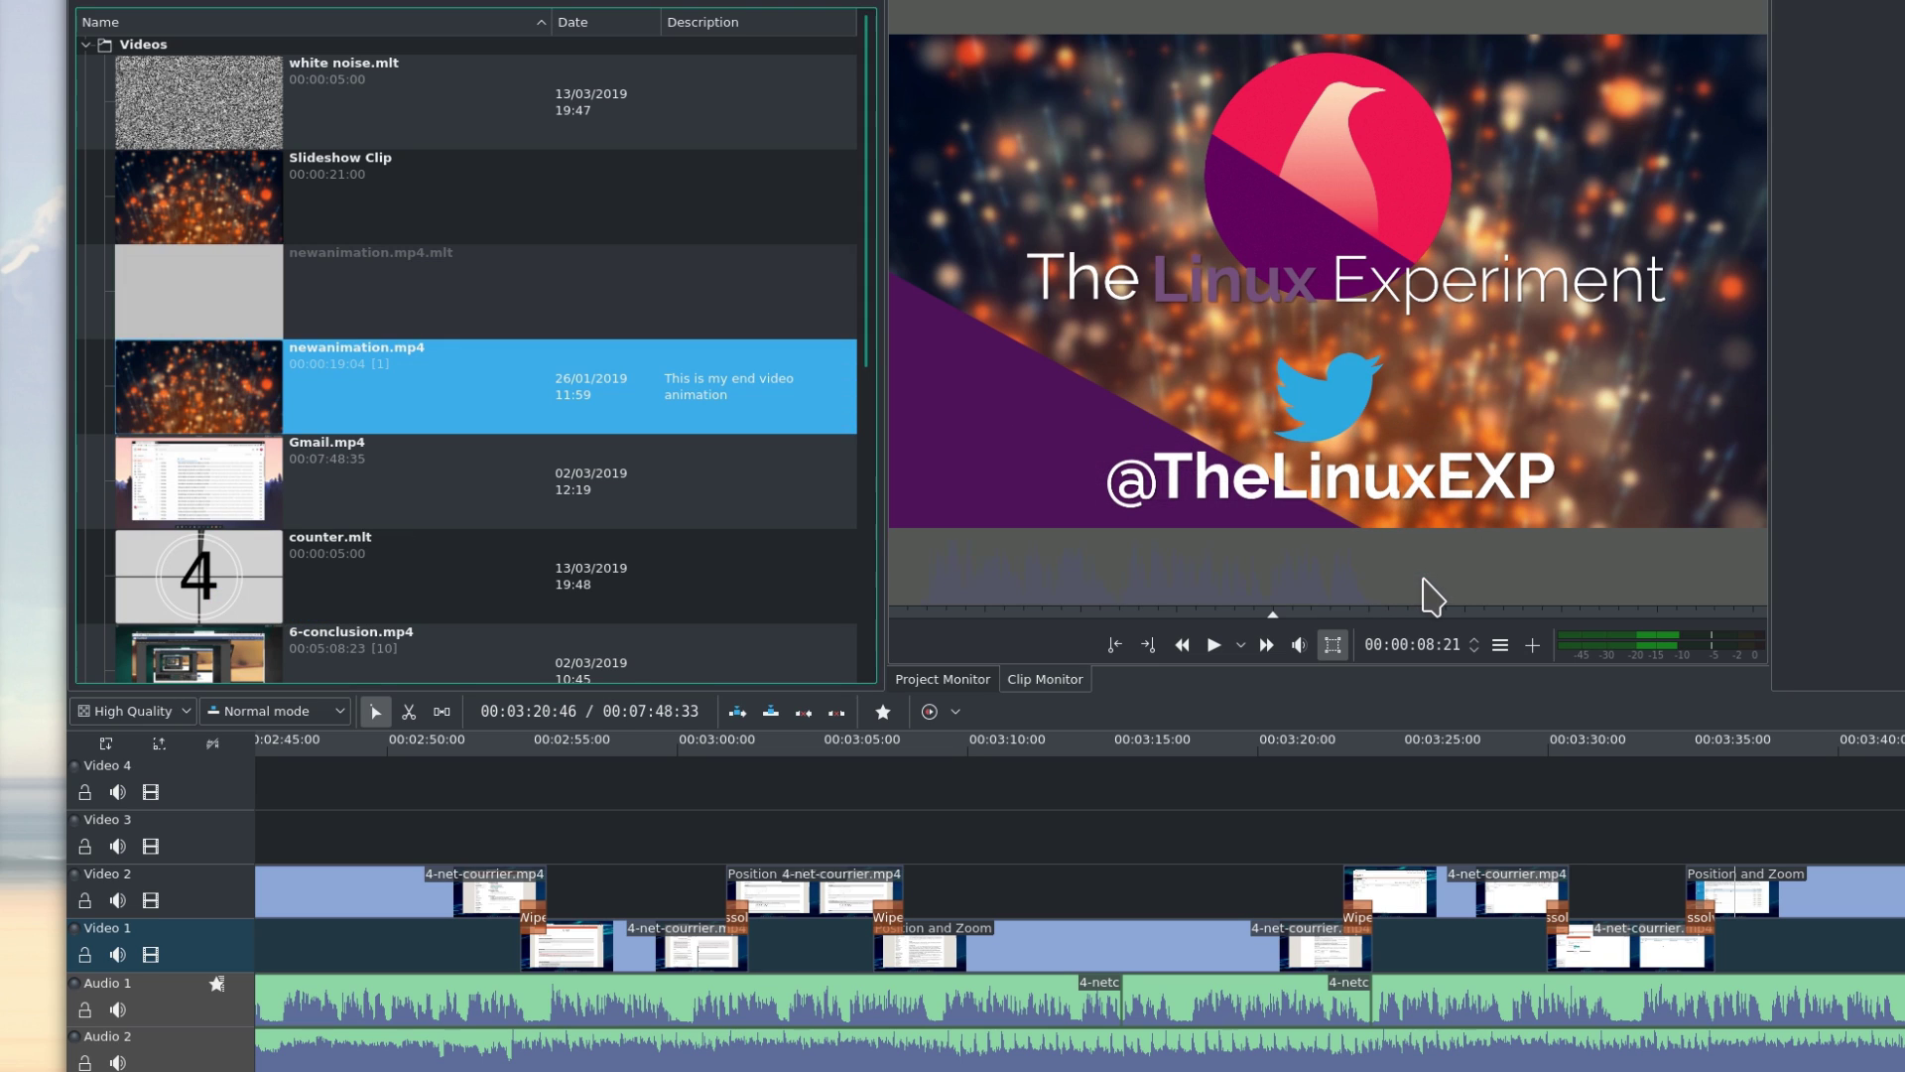
{"action": "left_click", "coordinate": [391, 326]}
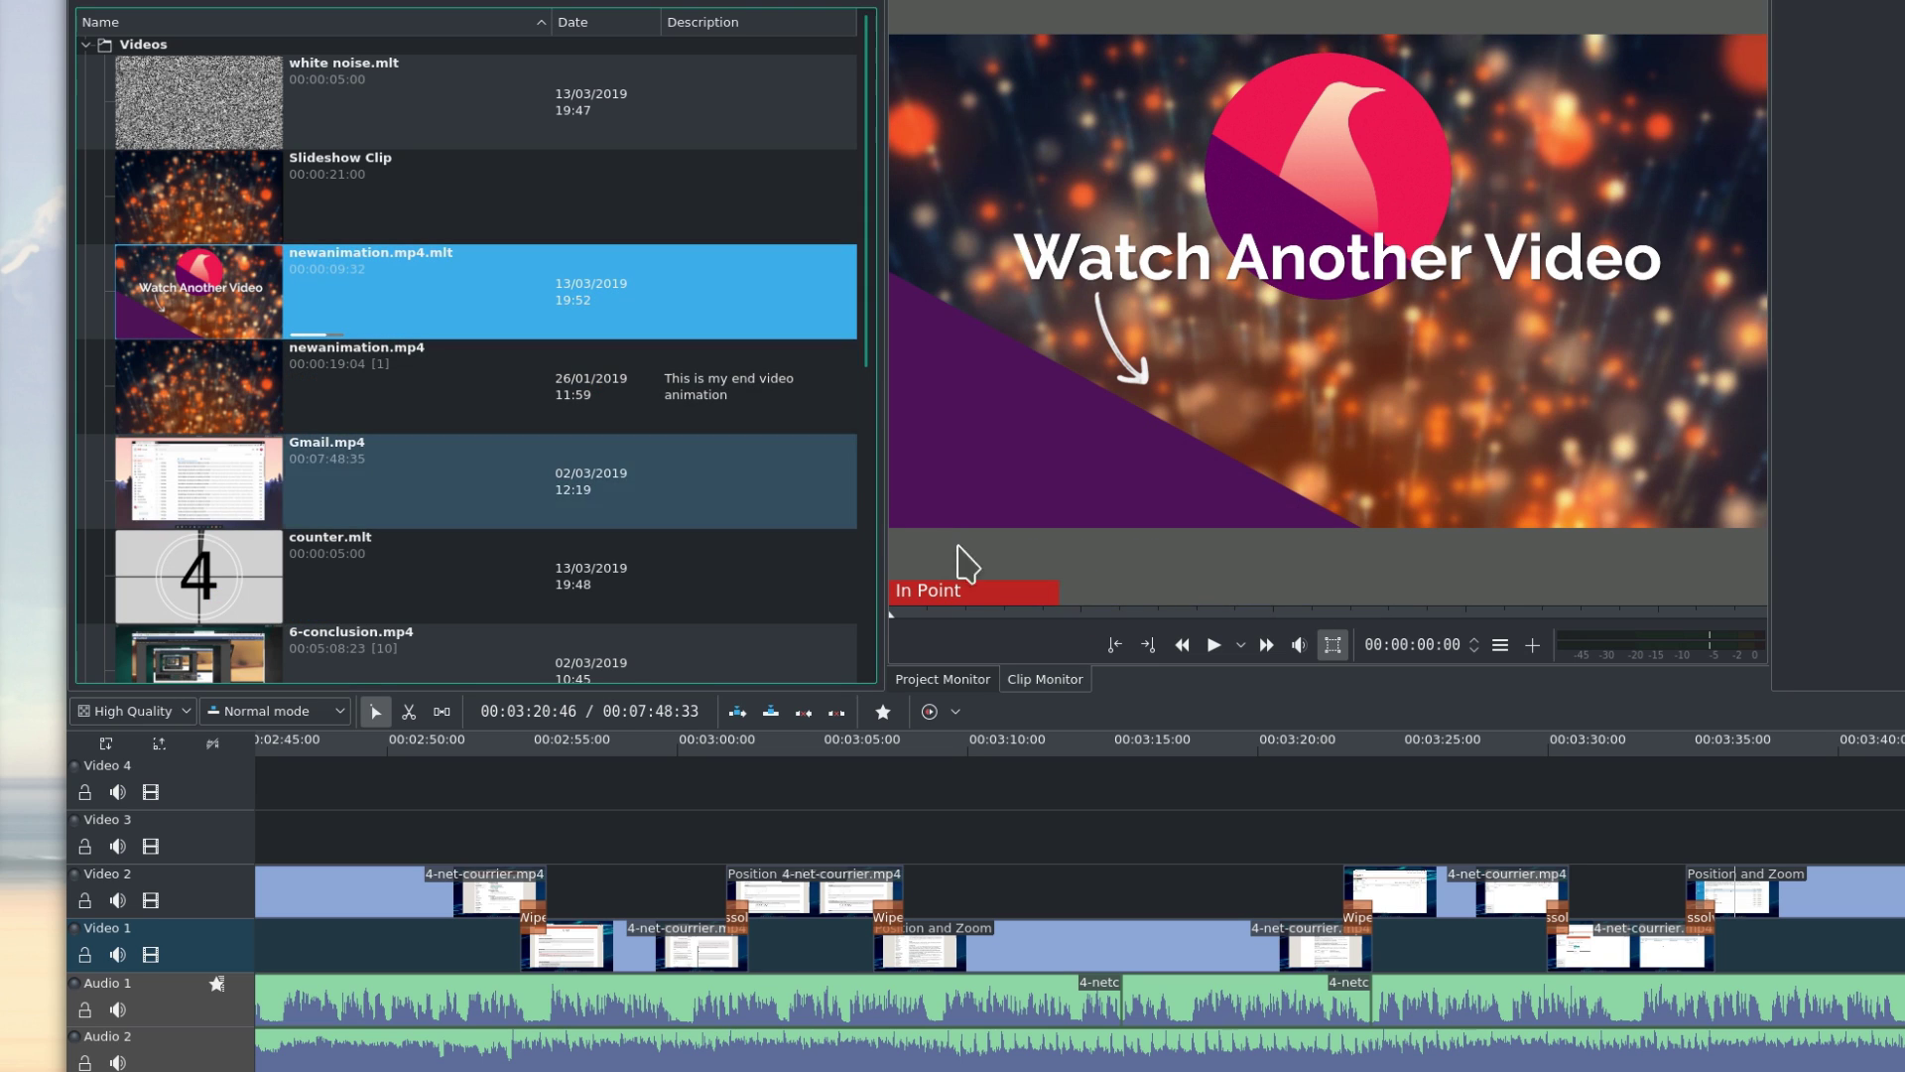
{"action": "left_click", "coordinate": [1214, 647]}
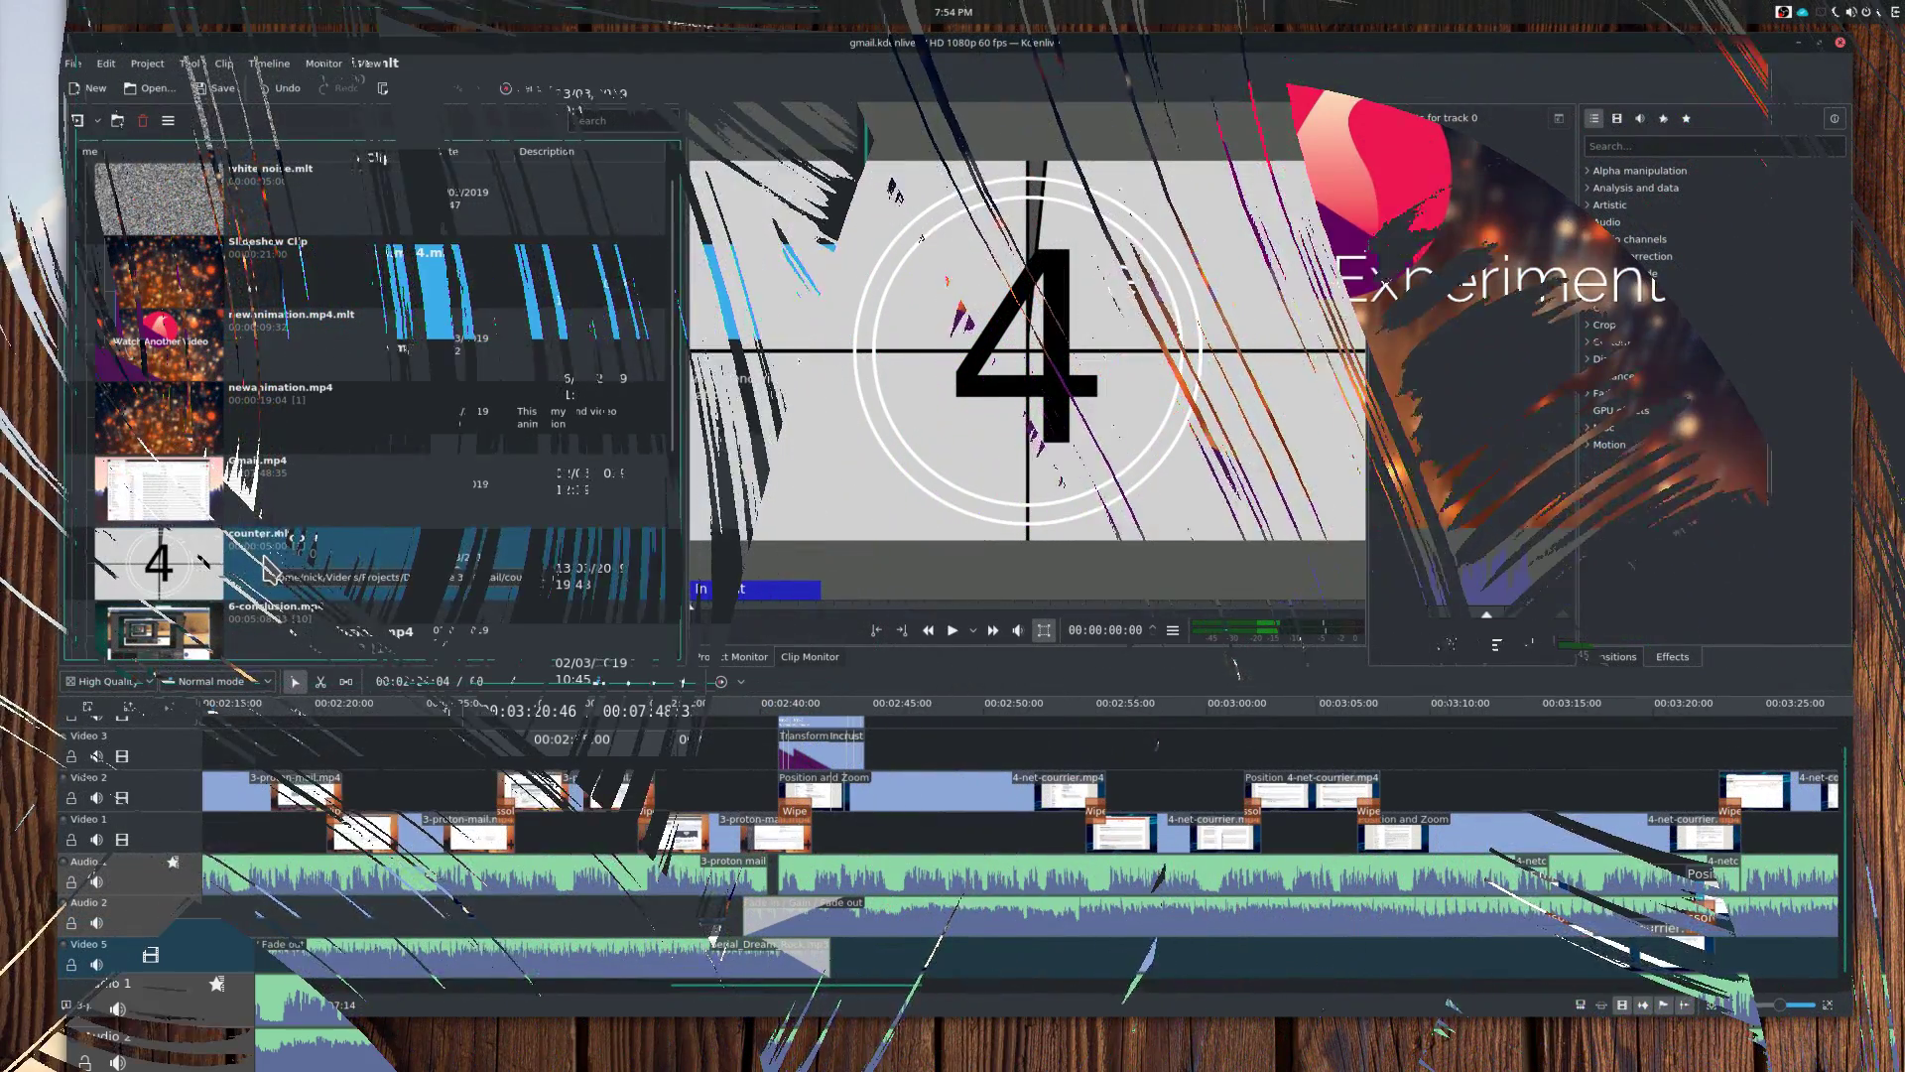
Step: Jump to where counter.mlt is used in the timeline
{"action": "right_click", "coordinate": [266, 554]}
{"action": "mouse_move", "coordinate": [327, 572]}
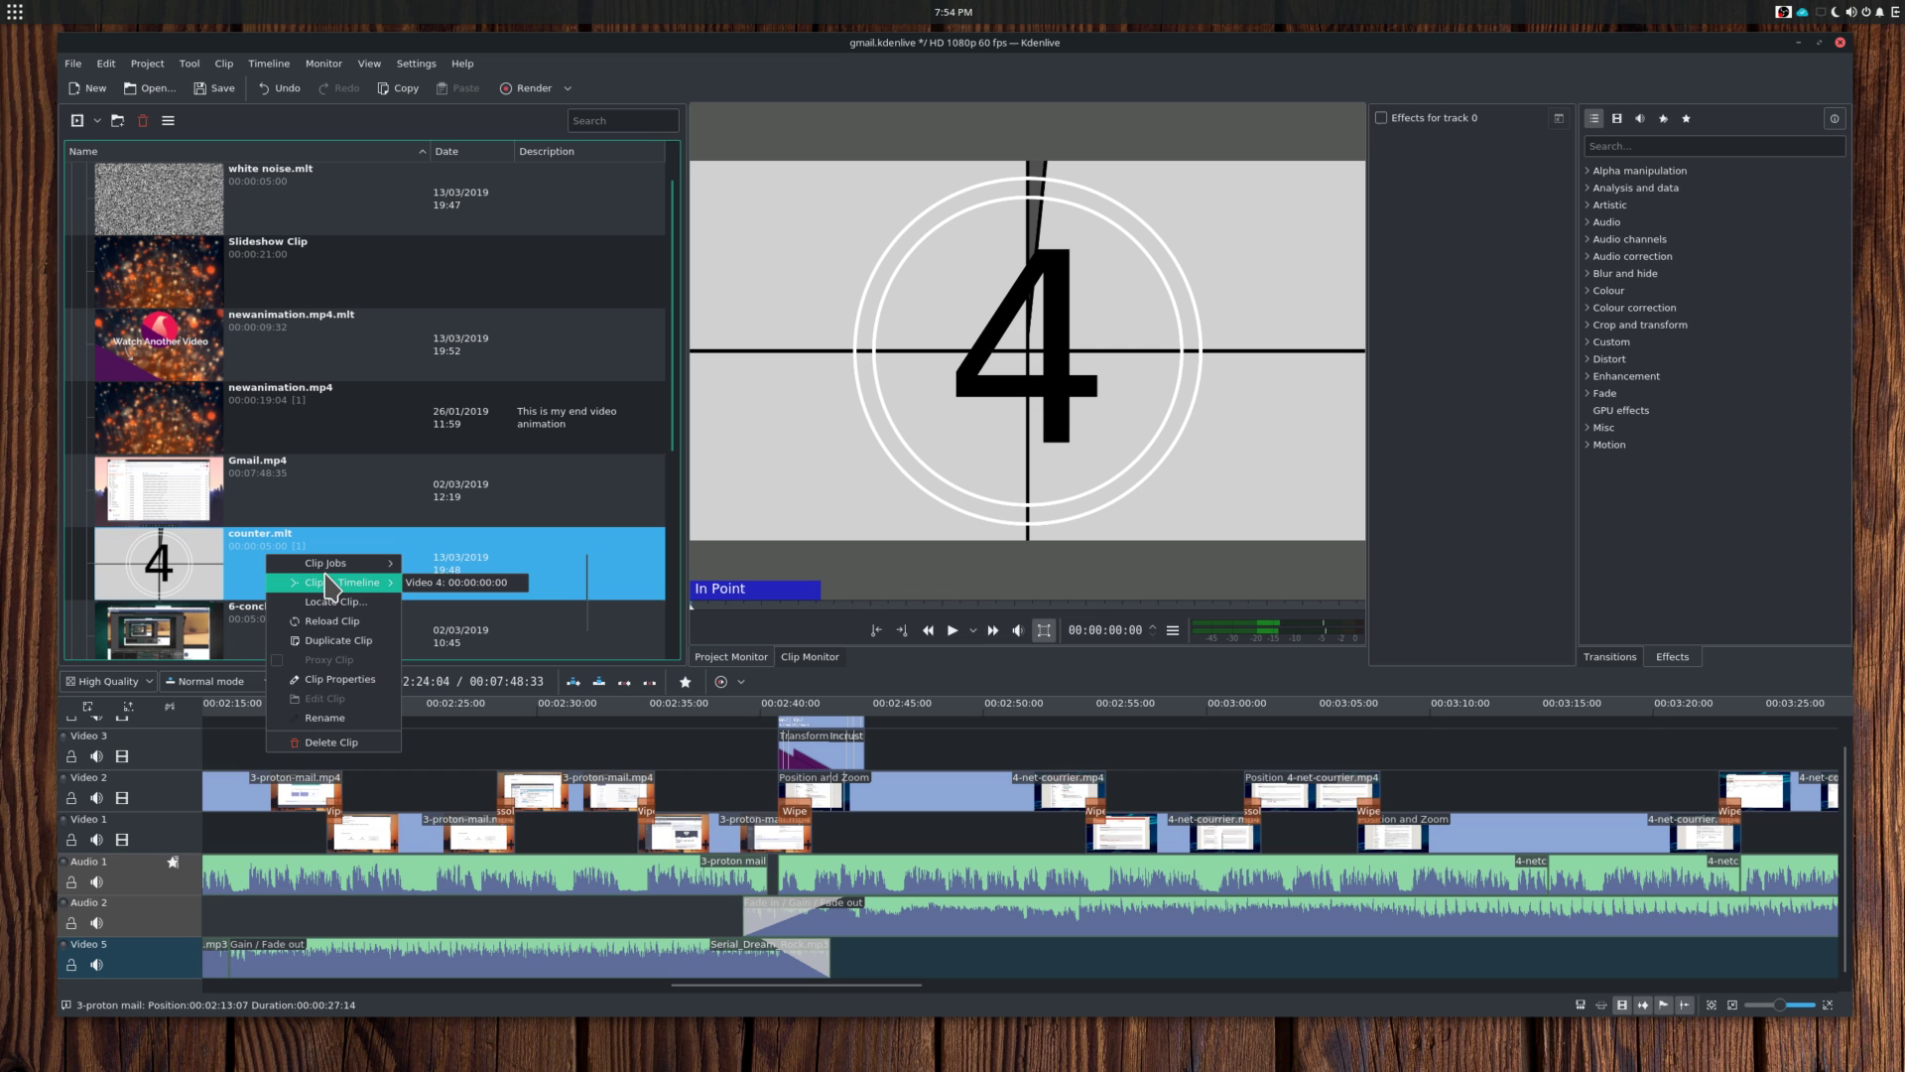
{"action": "left_click", "coordinate": [425, 583]}
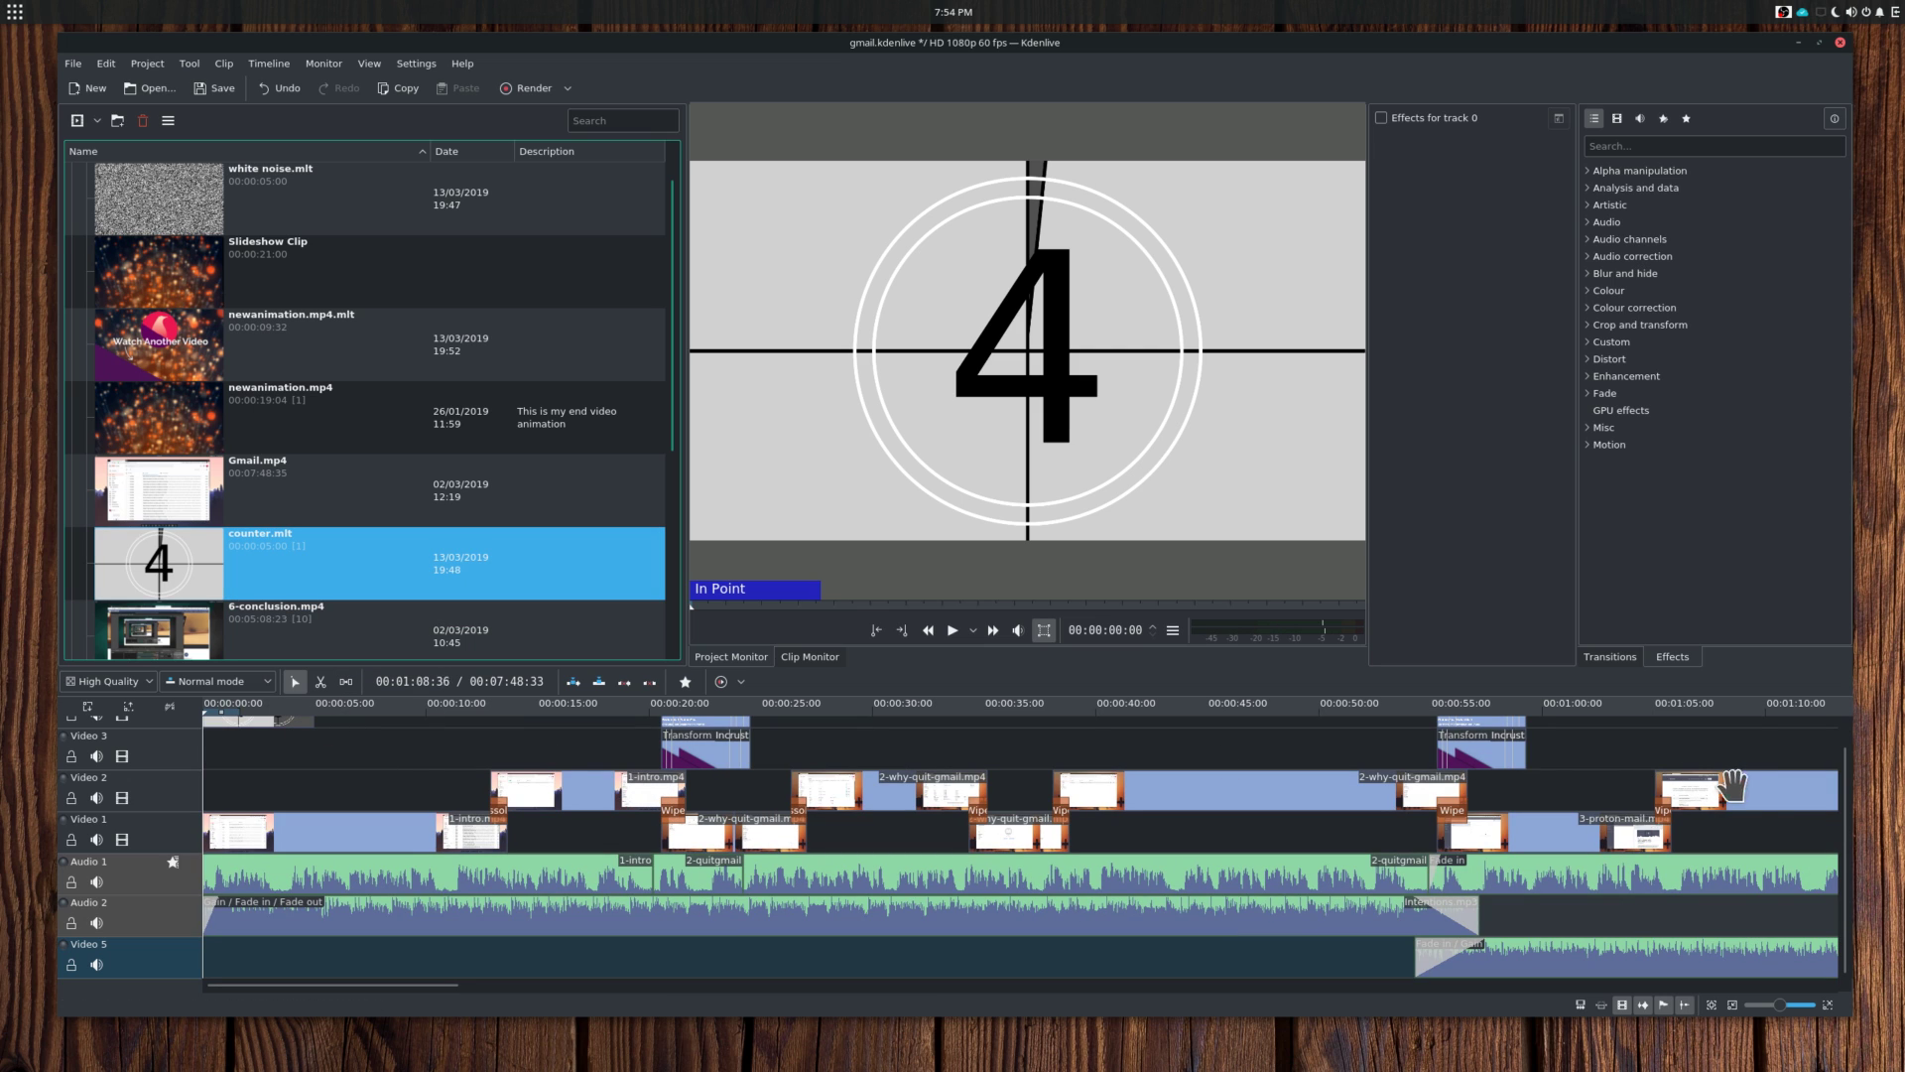
{"action": "scroll", "coordinate": [233, 732], "scroll_direction": "up", "scroll_amount": 1}
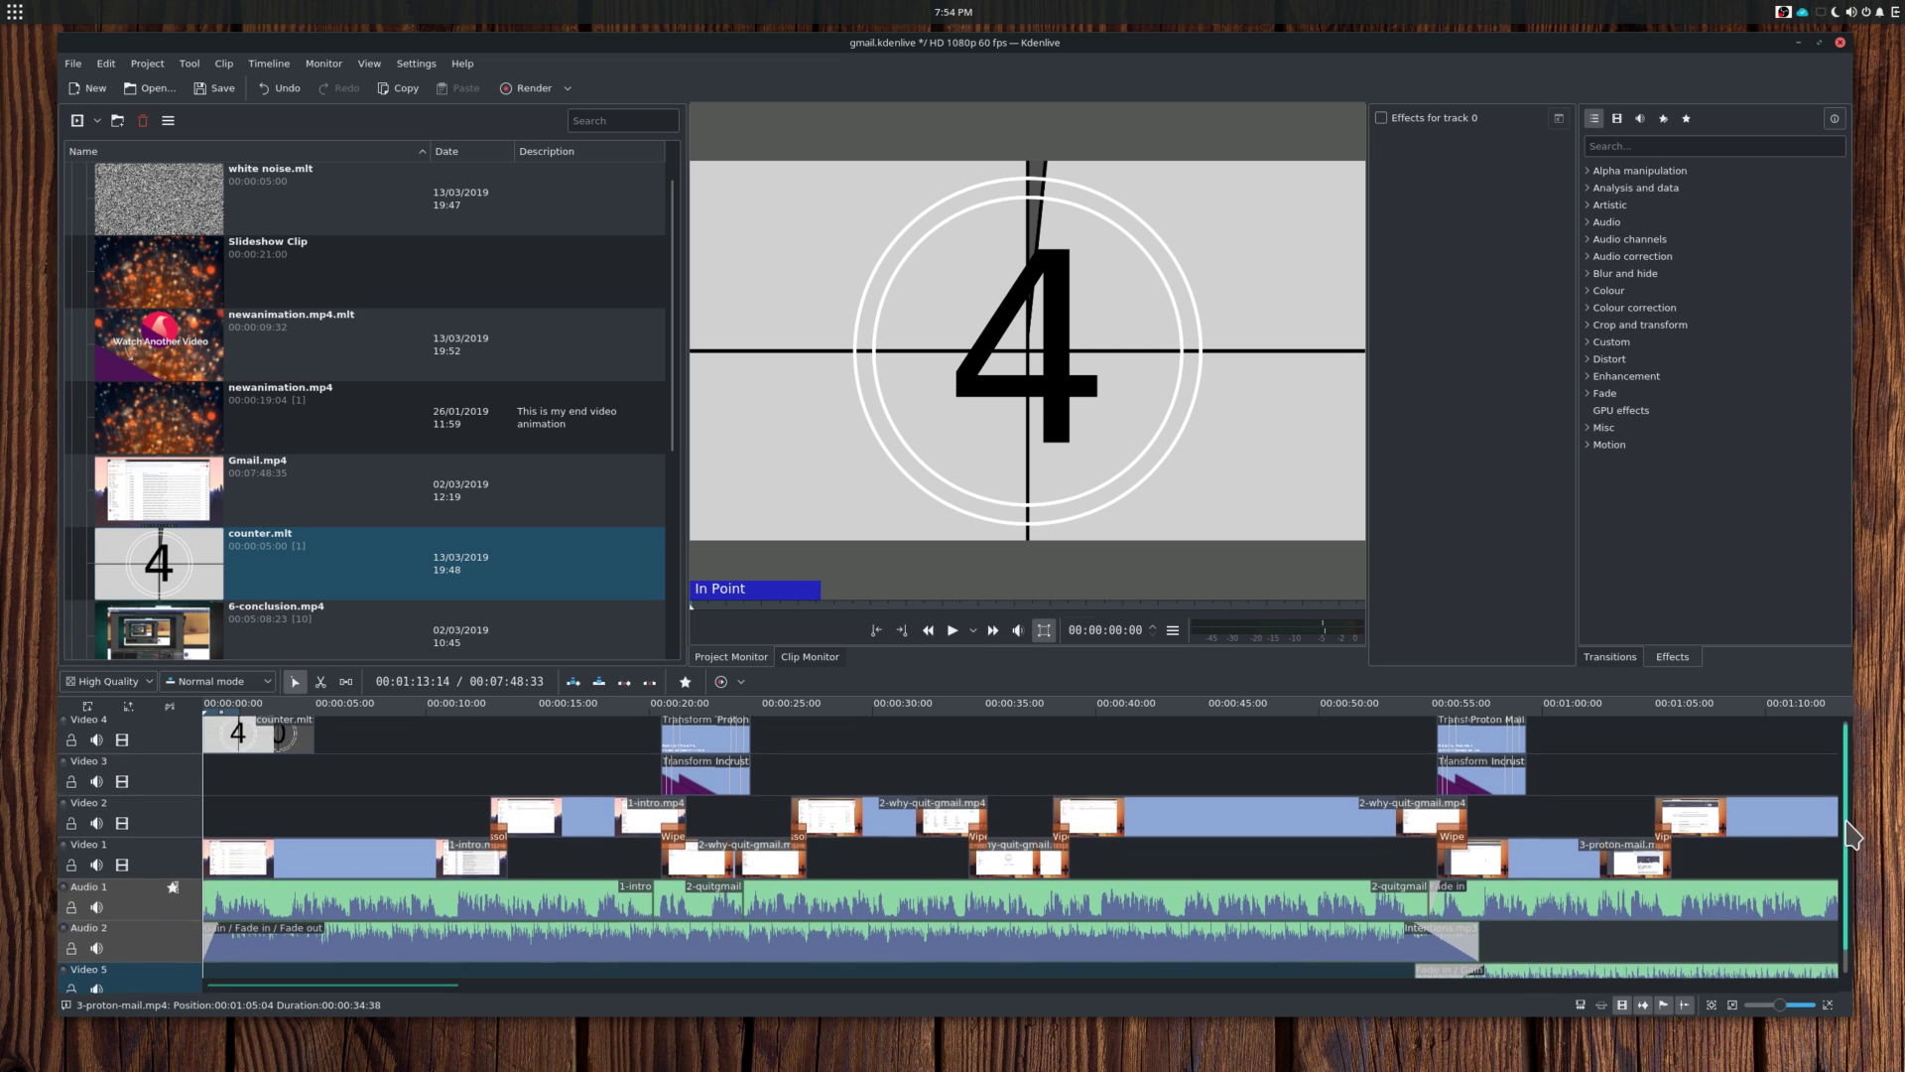
Step: Jump to 5-zoho-mail.mp4 on Video 2 at 00:05:37:18 and select it in the timeline
{"action": "right_click", "coordinate": [185, 268]}
{"action": "mouse_move", "coordinate": [264, 337]}
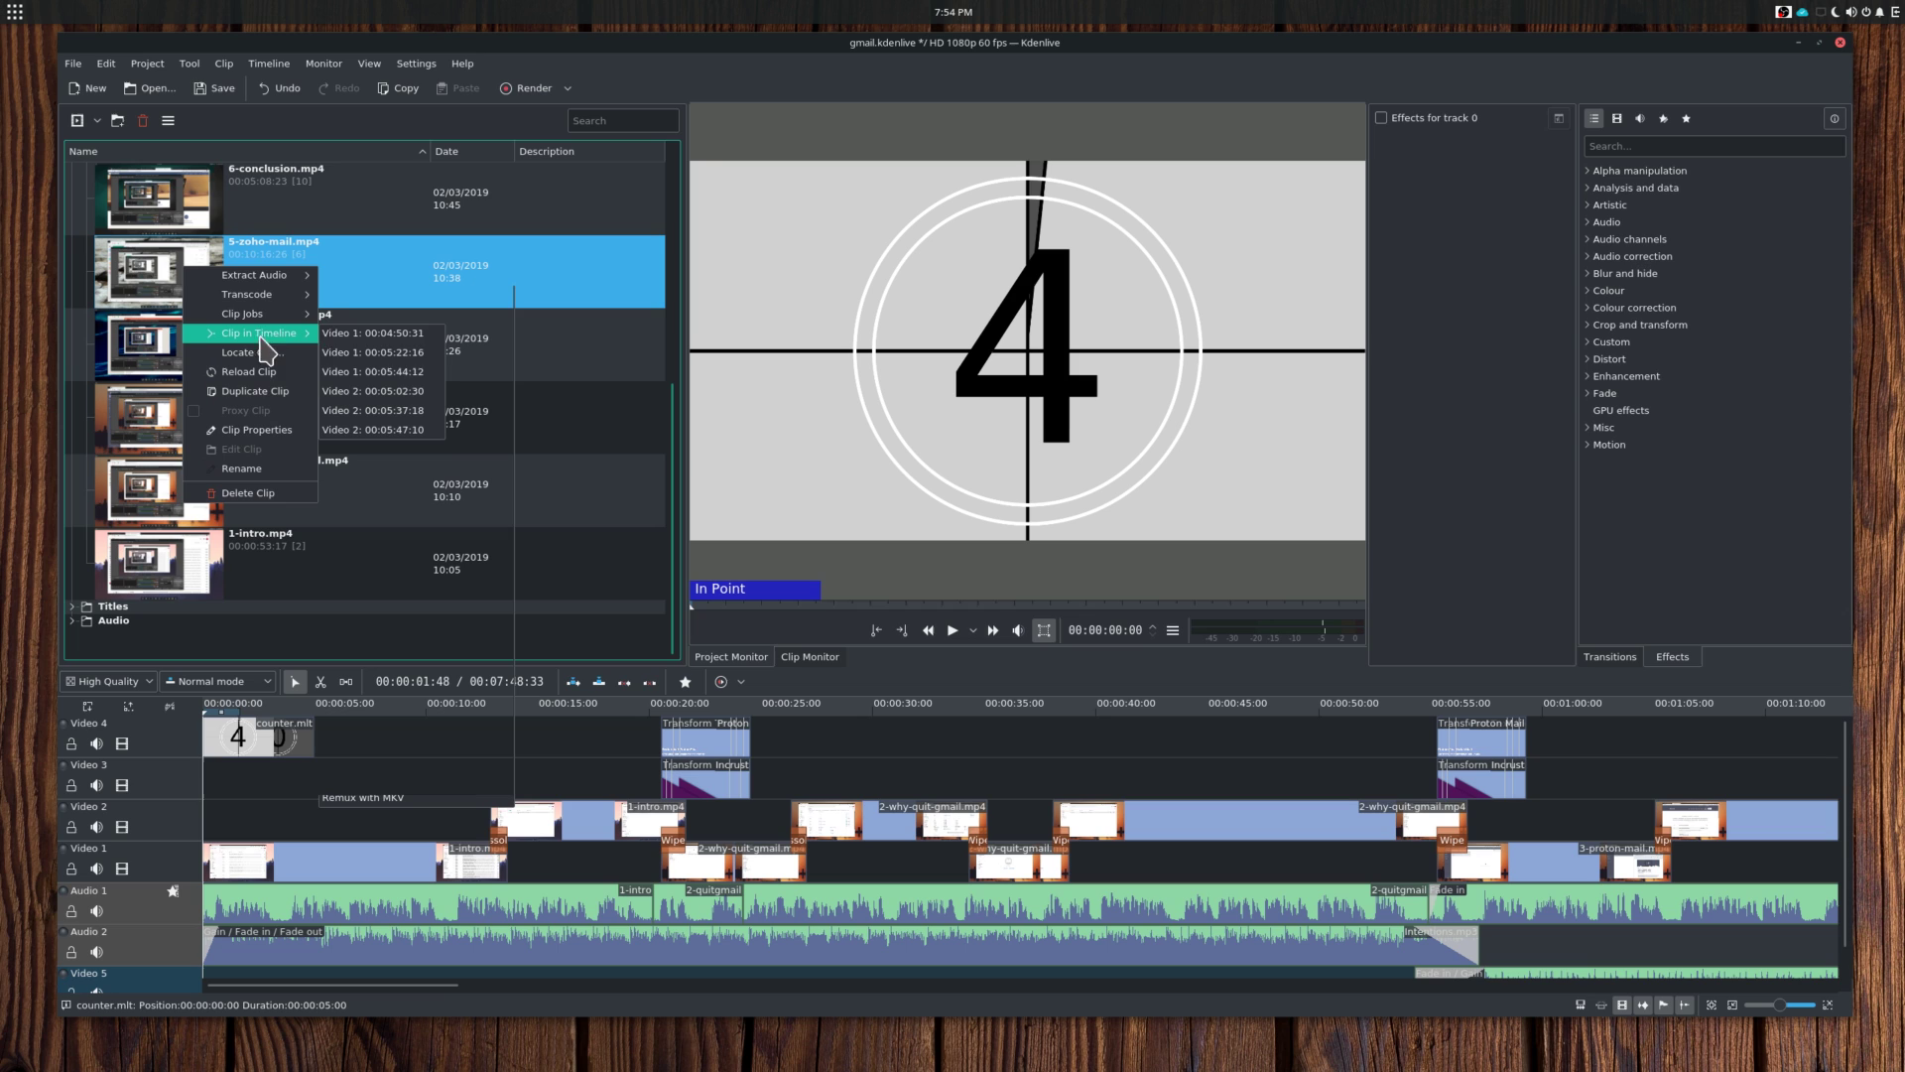
{"action": "left_click", "coordinate": [402, 411]}
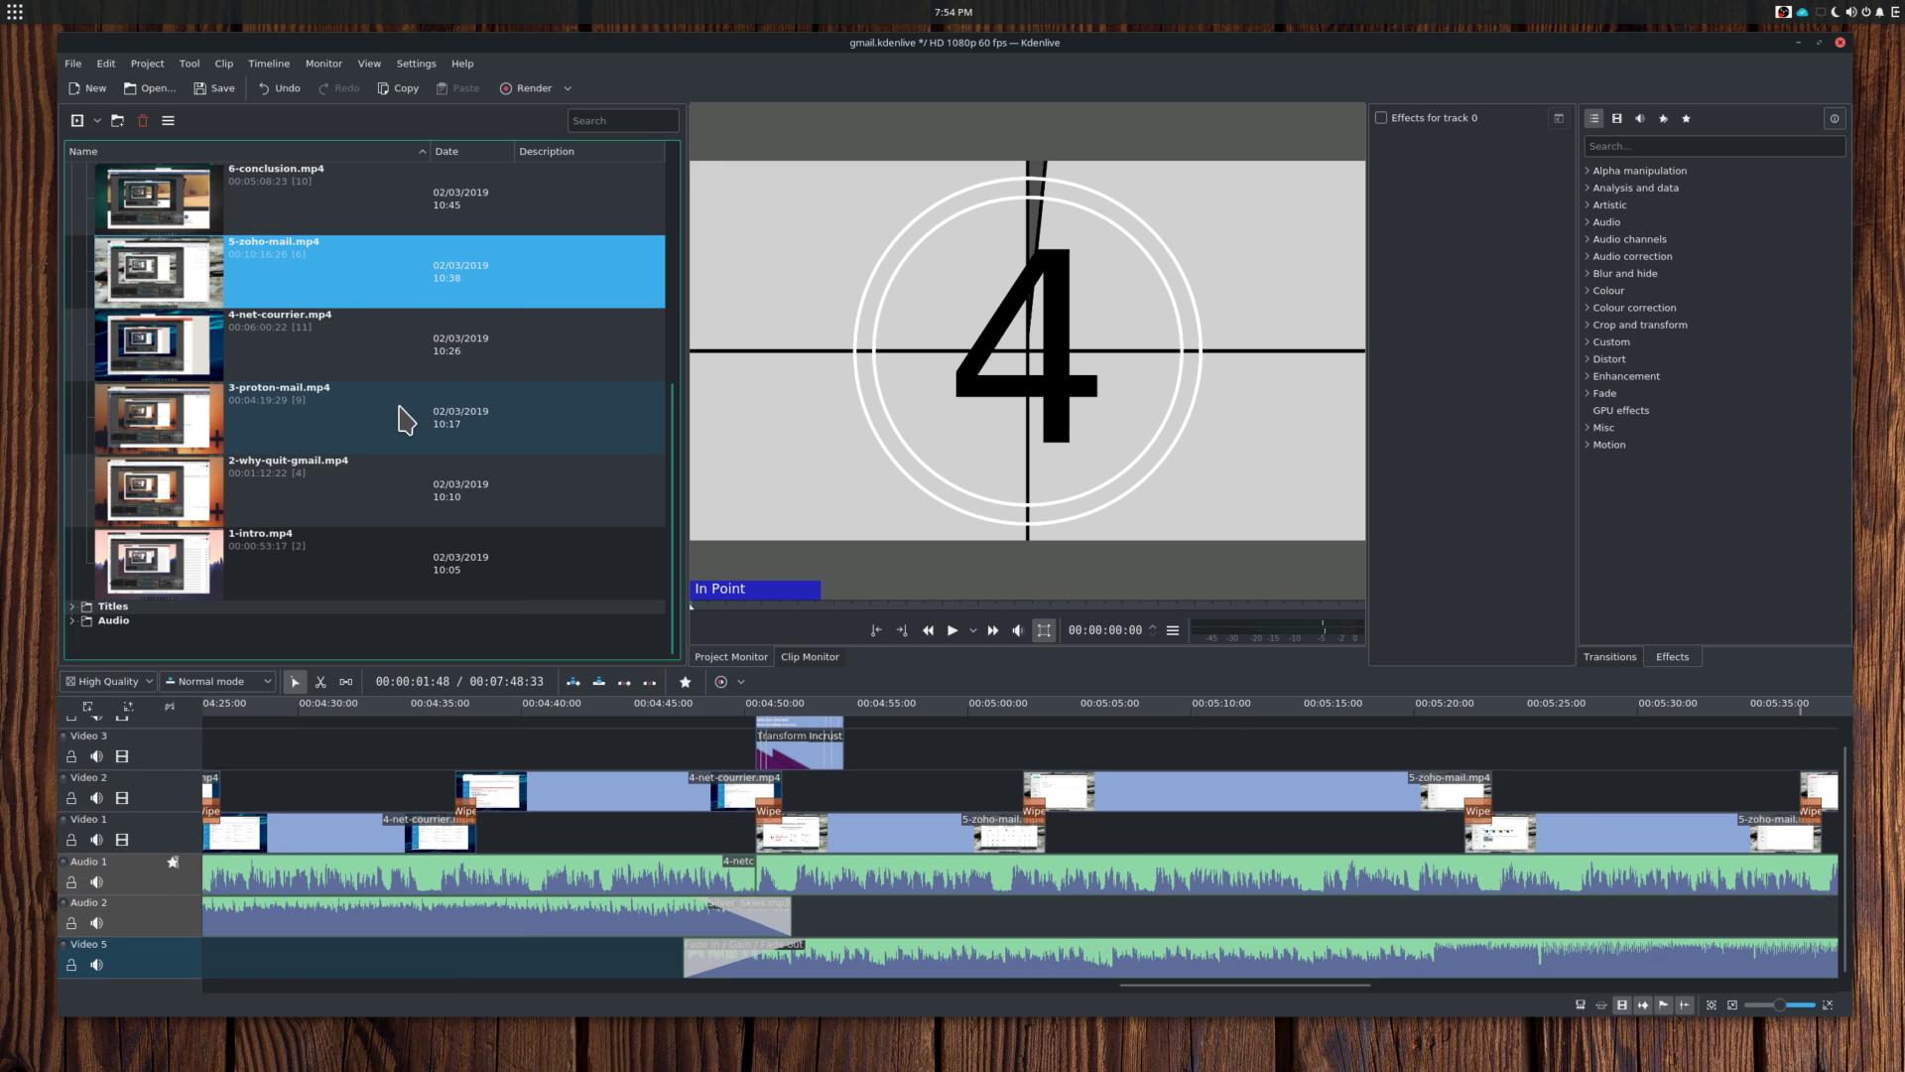
{"action": "left_click_drag", "start_coordinate": [1308, 985], "coordinate": [1369, 985]}
{"action": "left_click", "coordinate": [1357, 794]}
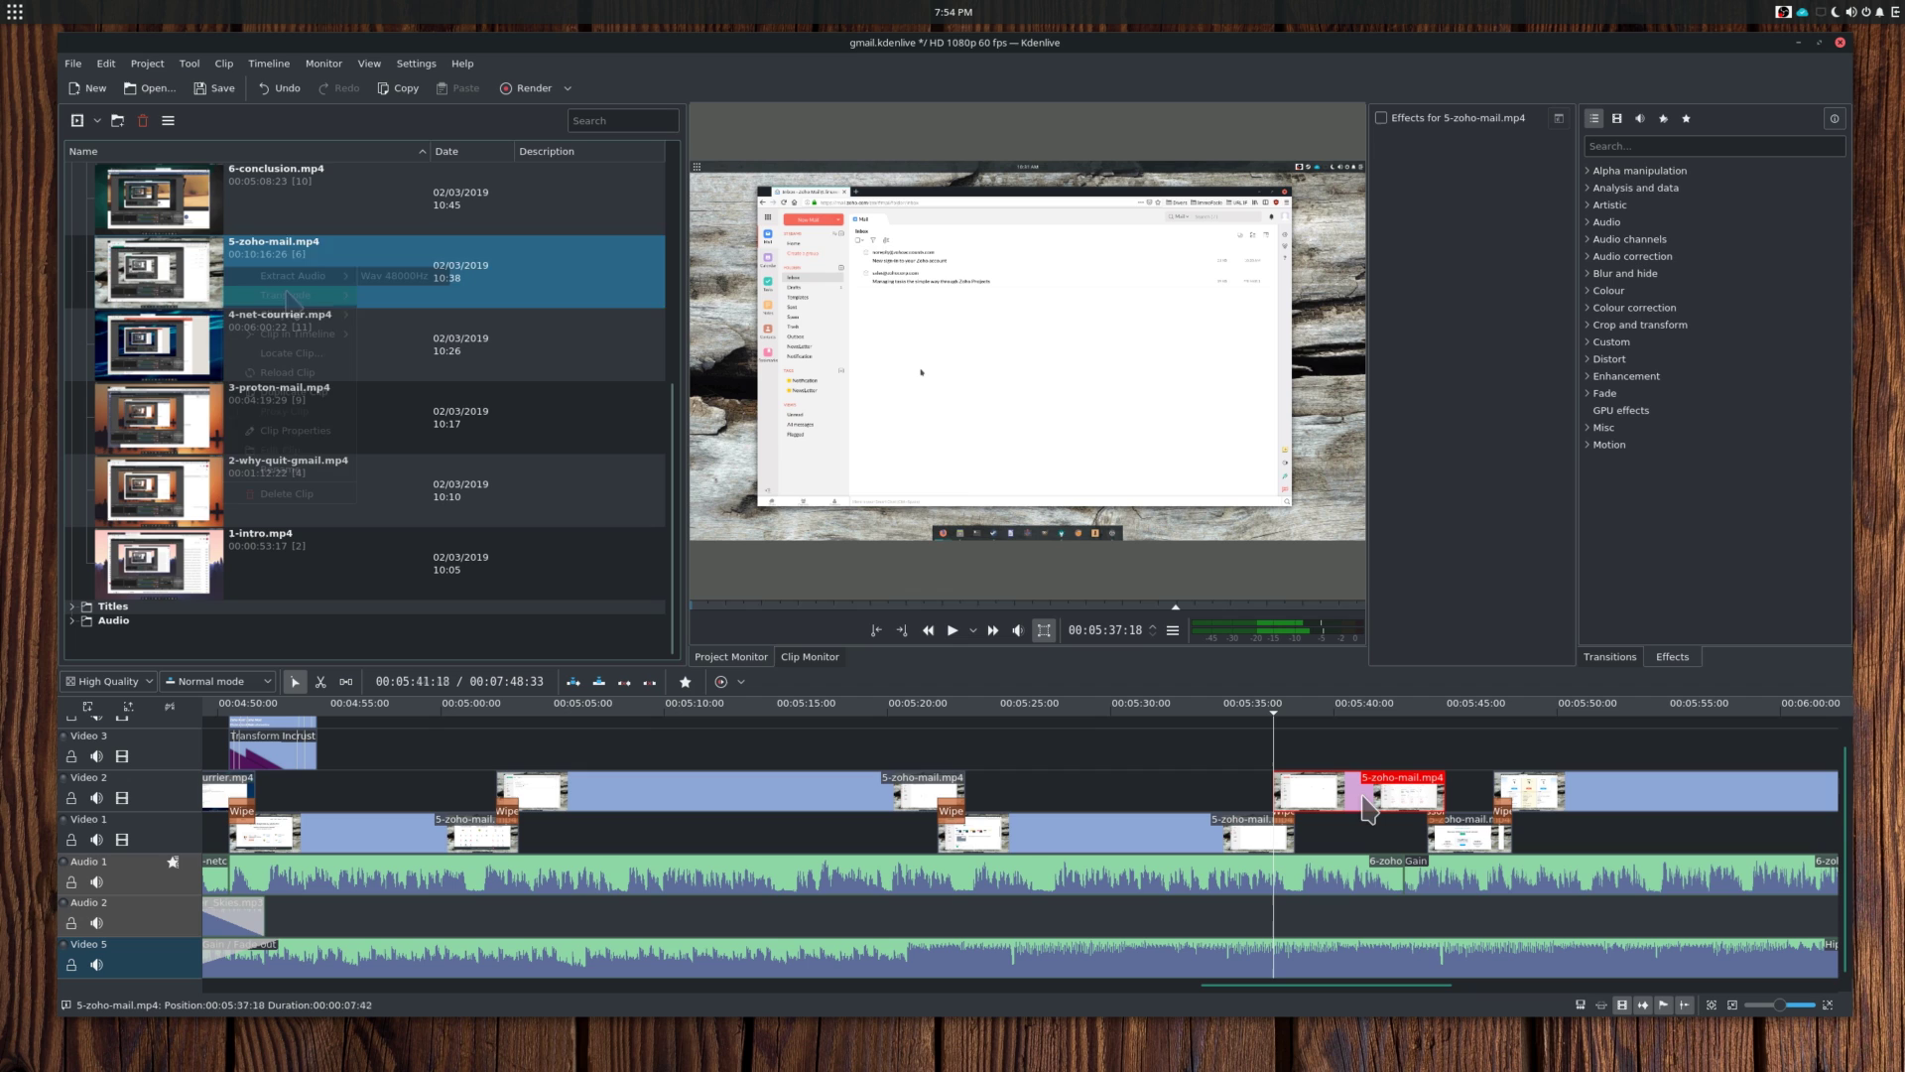
Step: Open the folder containing 5-zoho-mail.mp4 and select the file in Files
{"action": "right_click", "coordinate": [248, 260]}
{"action": "left_click", "coordinate": [288, 352]}
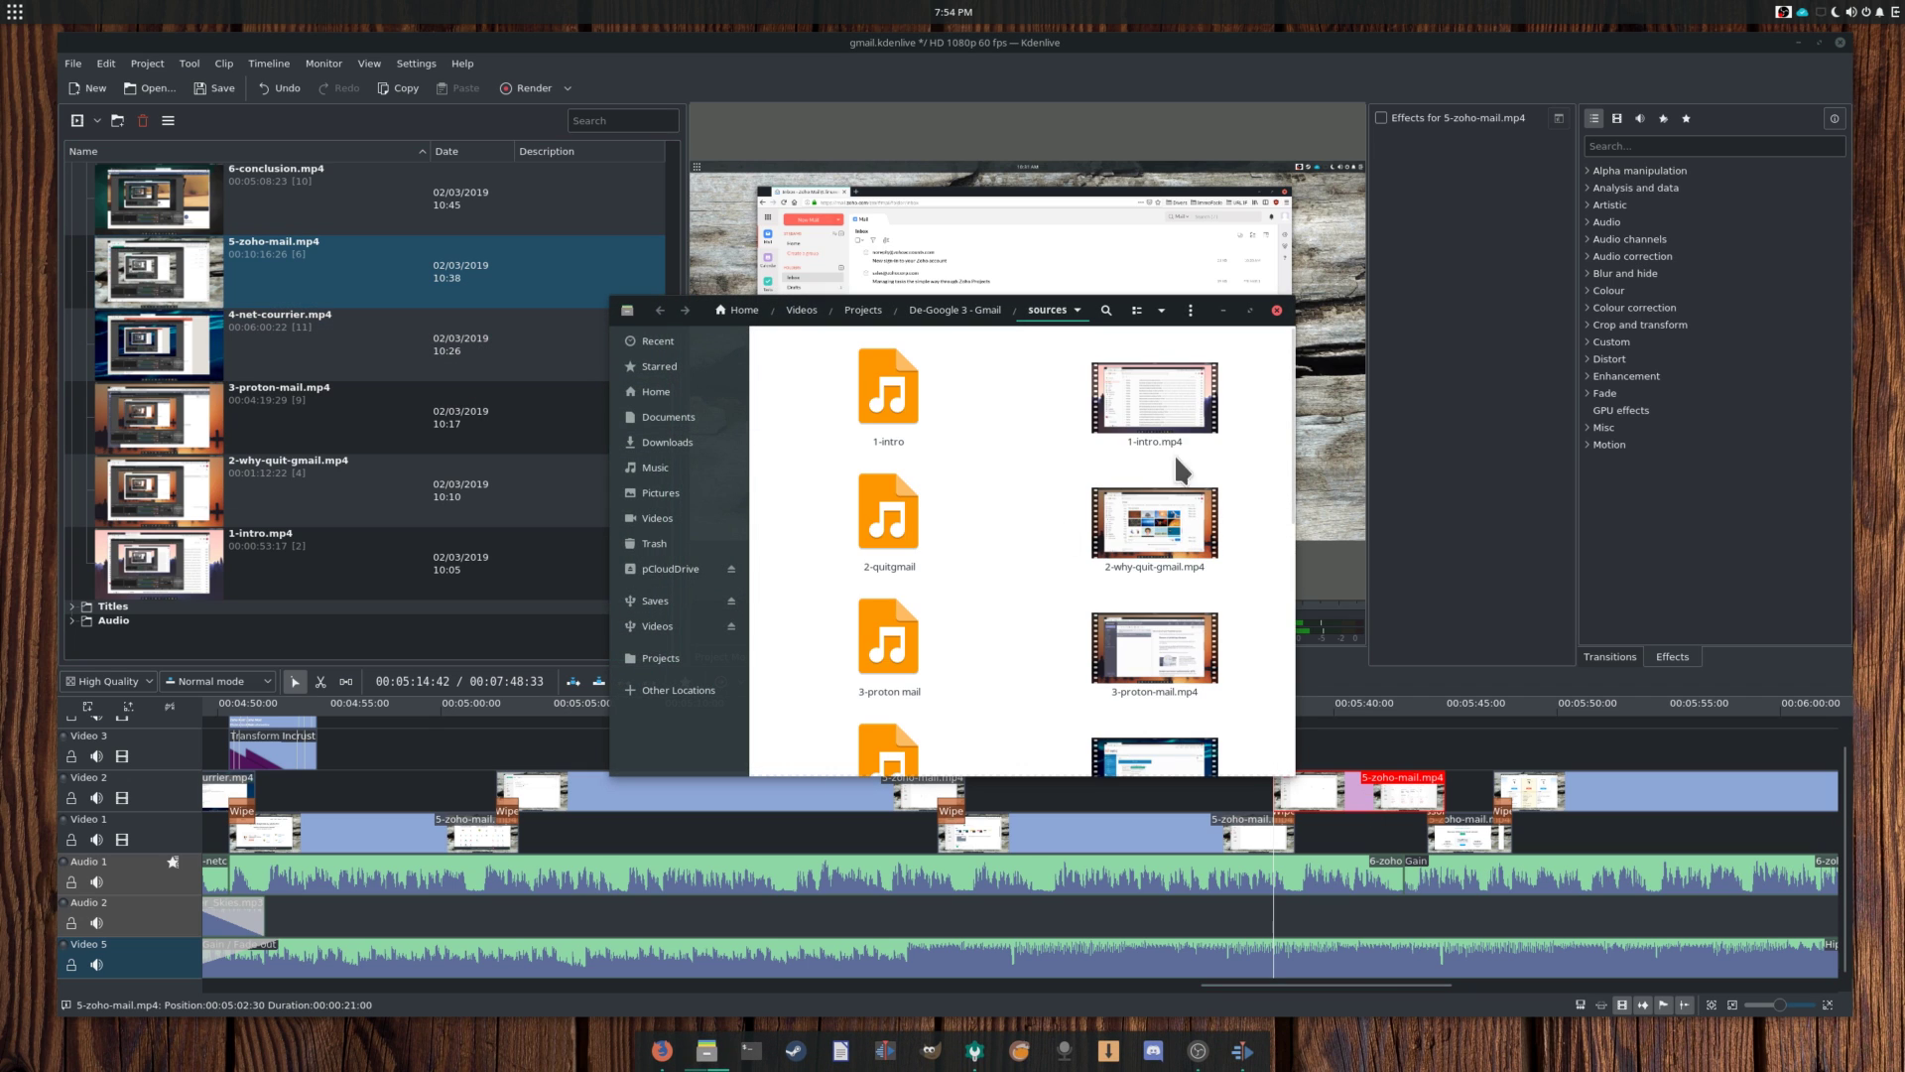
{"action": "scroll", "coordinate": [1131, 546], "scroll_direction": "down", "scroll_amount": 3}
{"action": "scroll", "coordinate": [1131, 556], "scroll_direction": "down", "scroll_amount": 4}
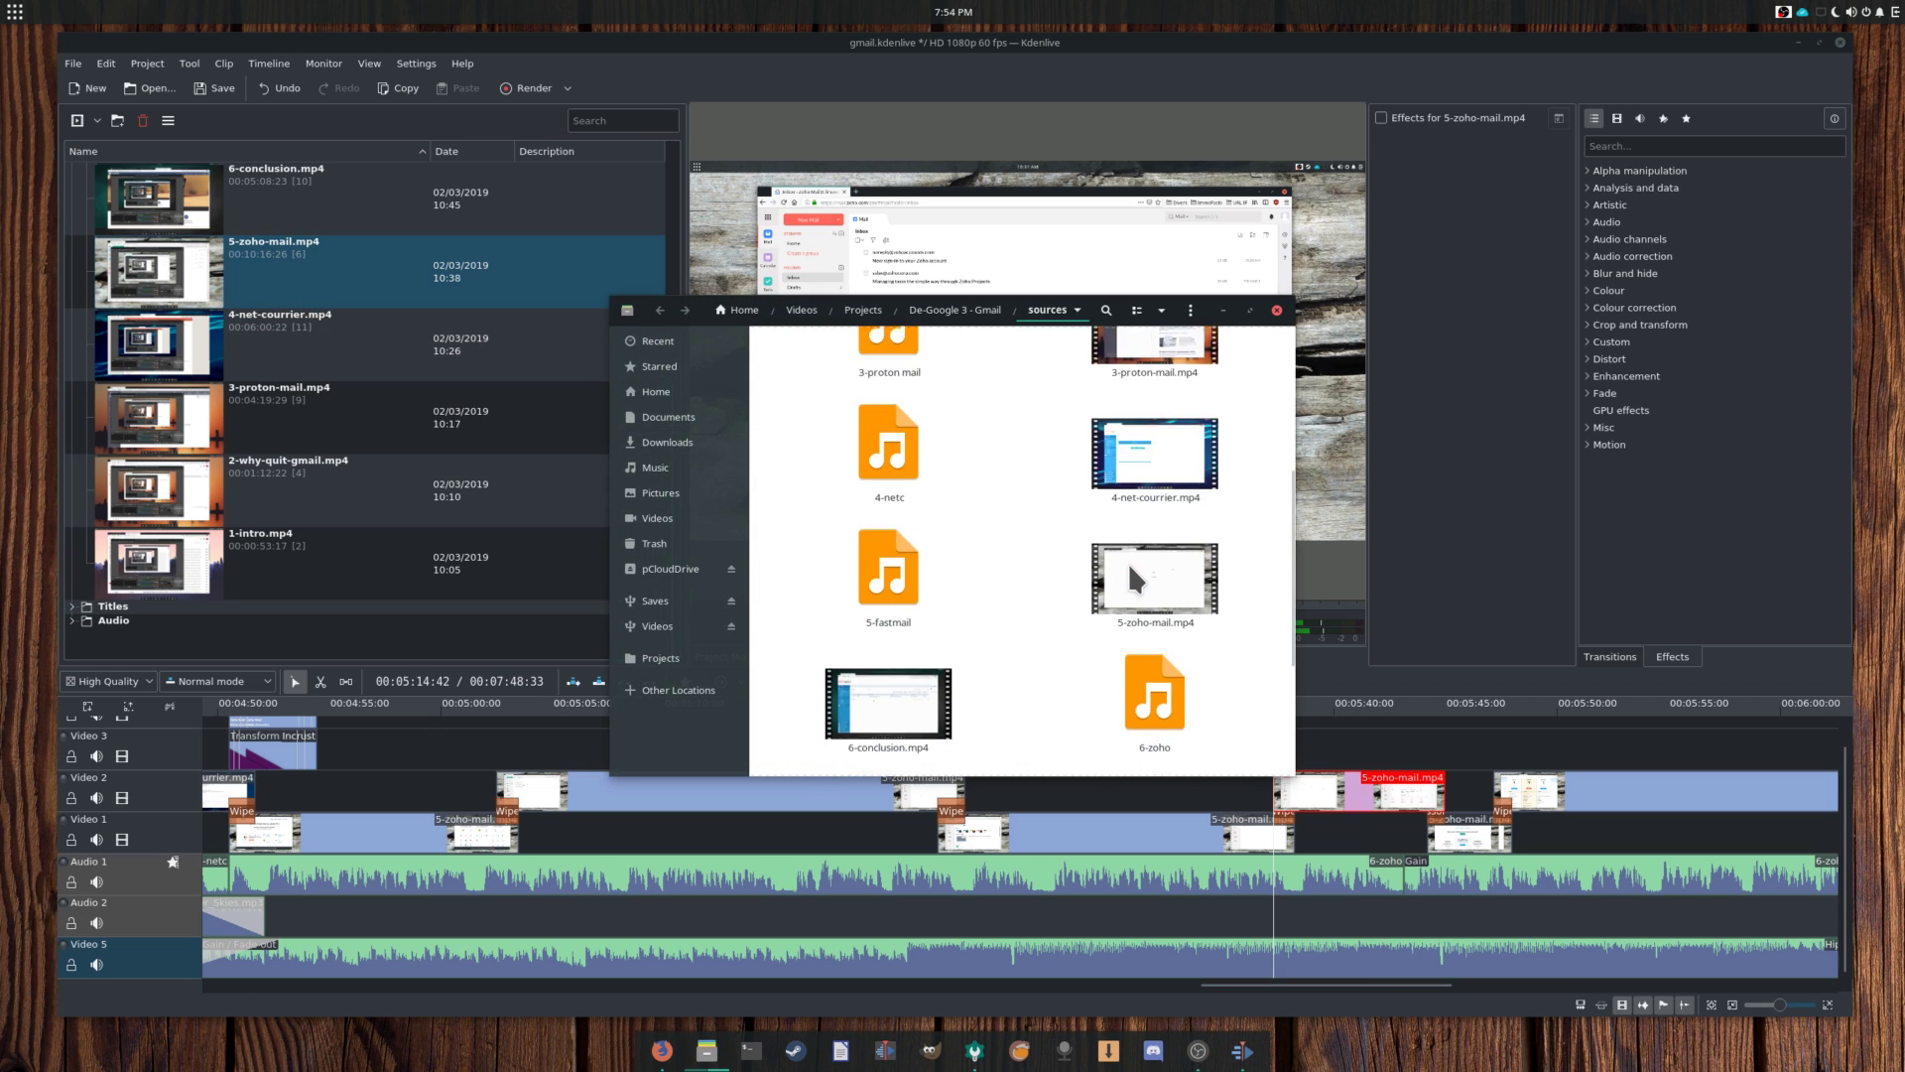
{"action": "left_click", "coordinate": [1159, 421]}
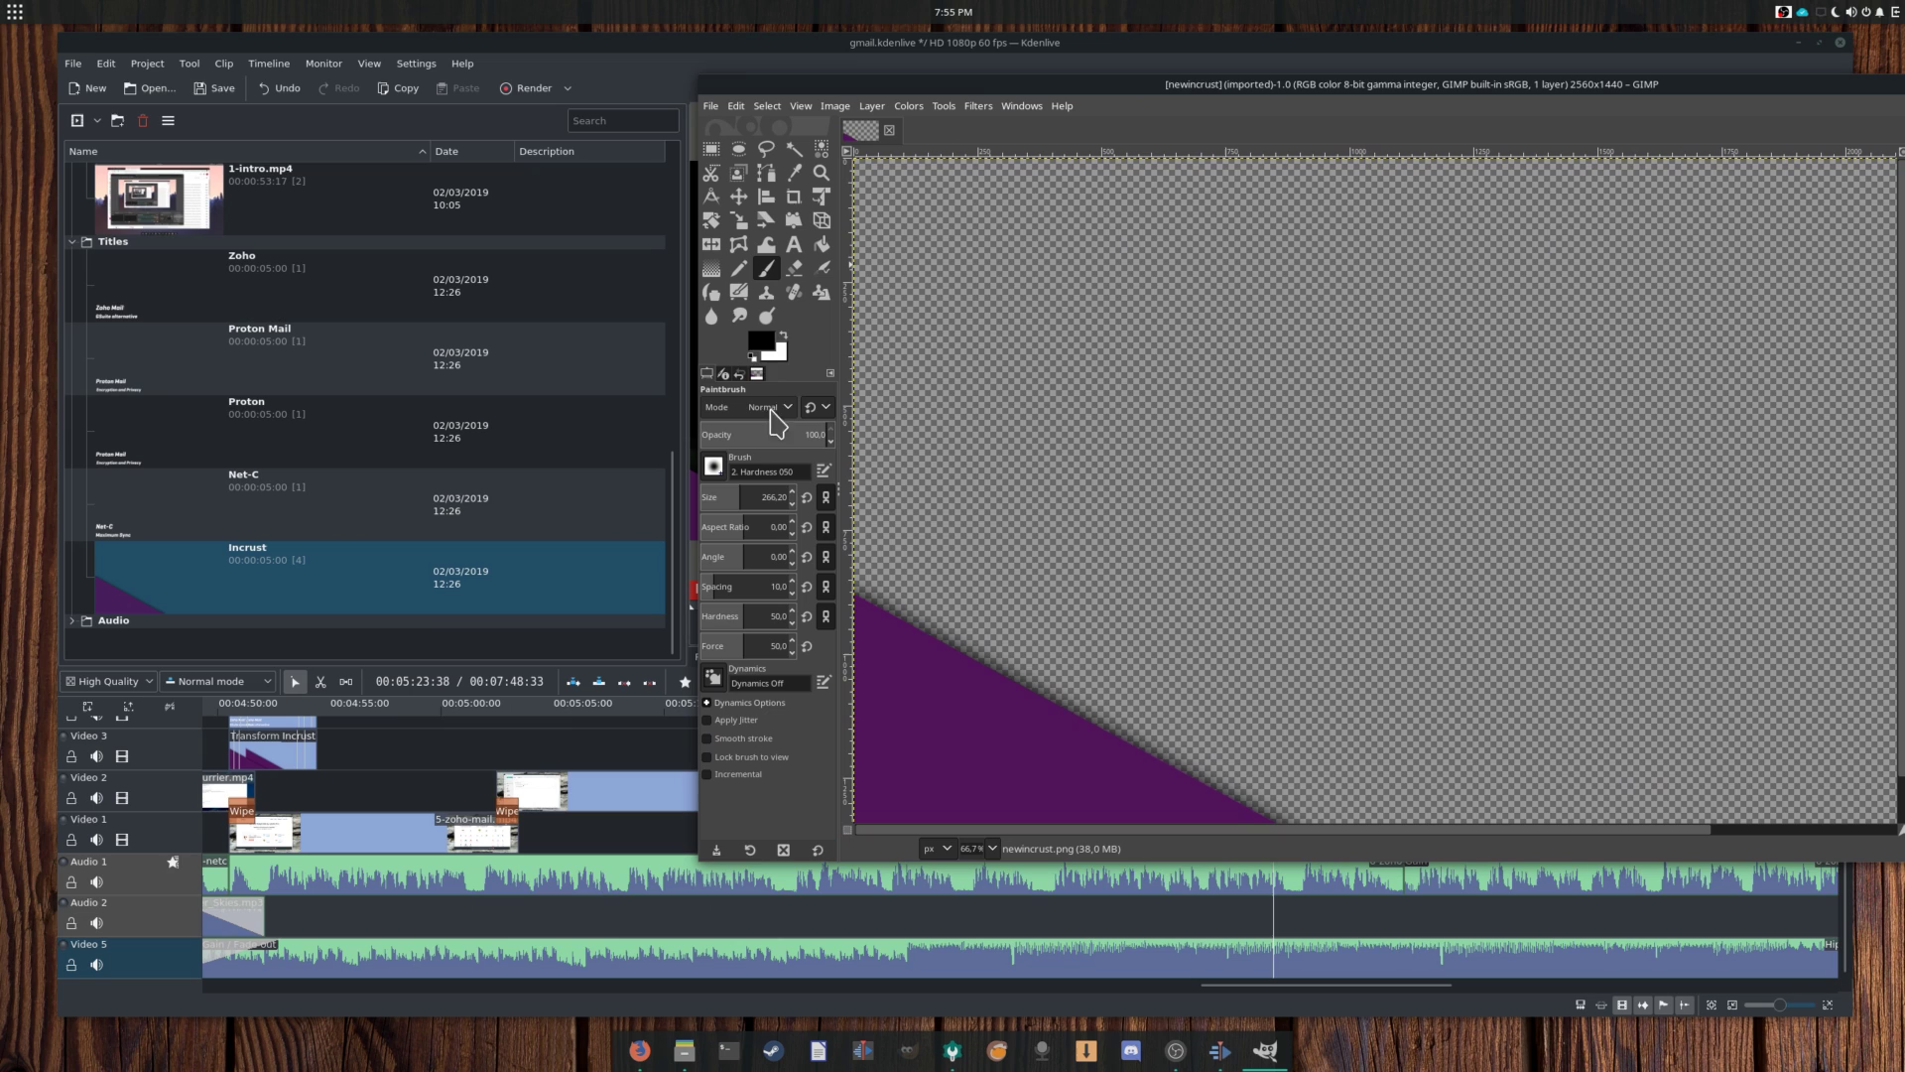
Step: Paint a black brush stroke across the purple triangle and overwrite newincrust.png
{"action": "left_click", "coordinate": [761, 345]}
{"action": "left_click_drag", "start_coordinate": [660, 292], "coordinate": [709, 267]}
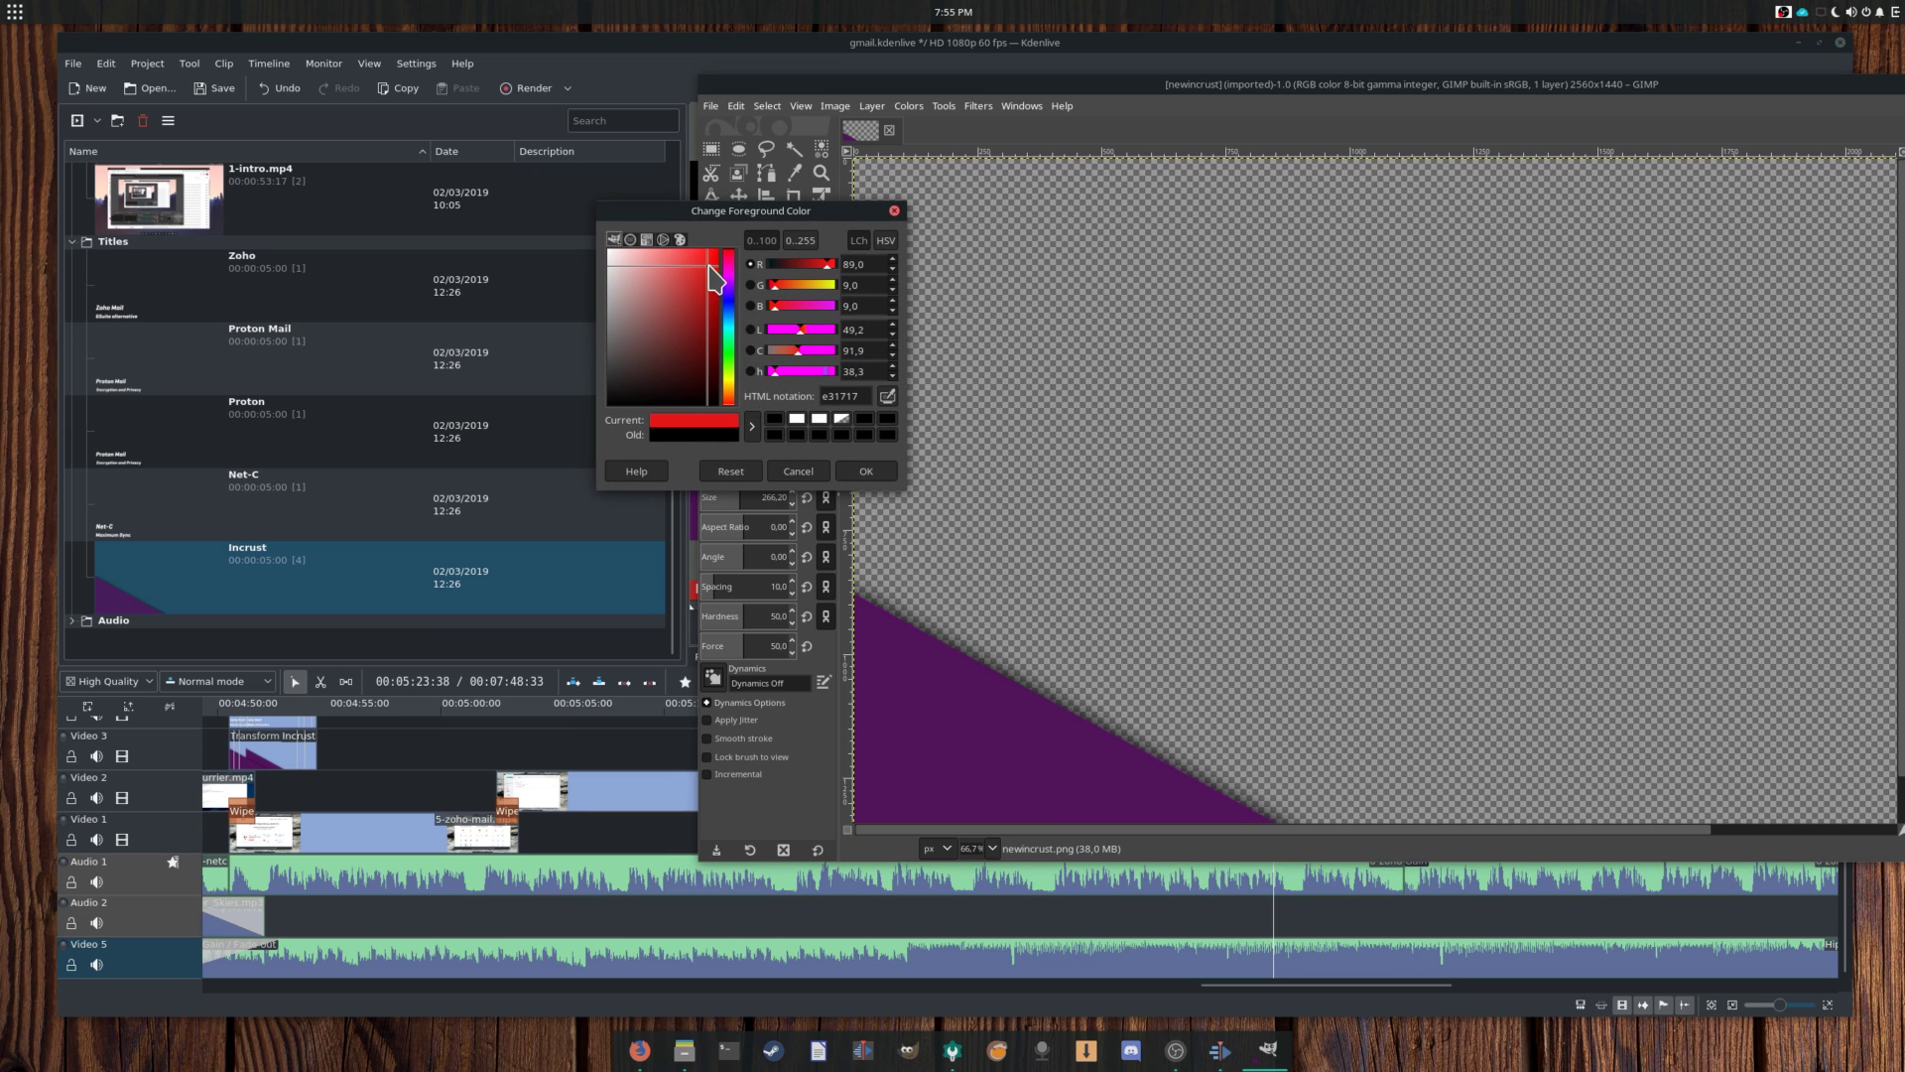
{"action": "left_click", "coordinate": [893, 211]}
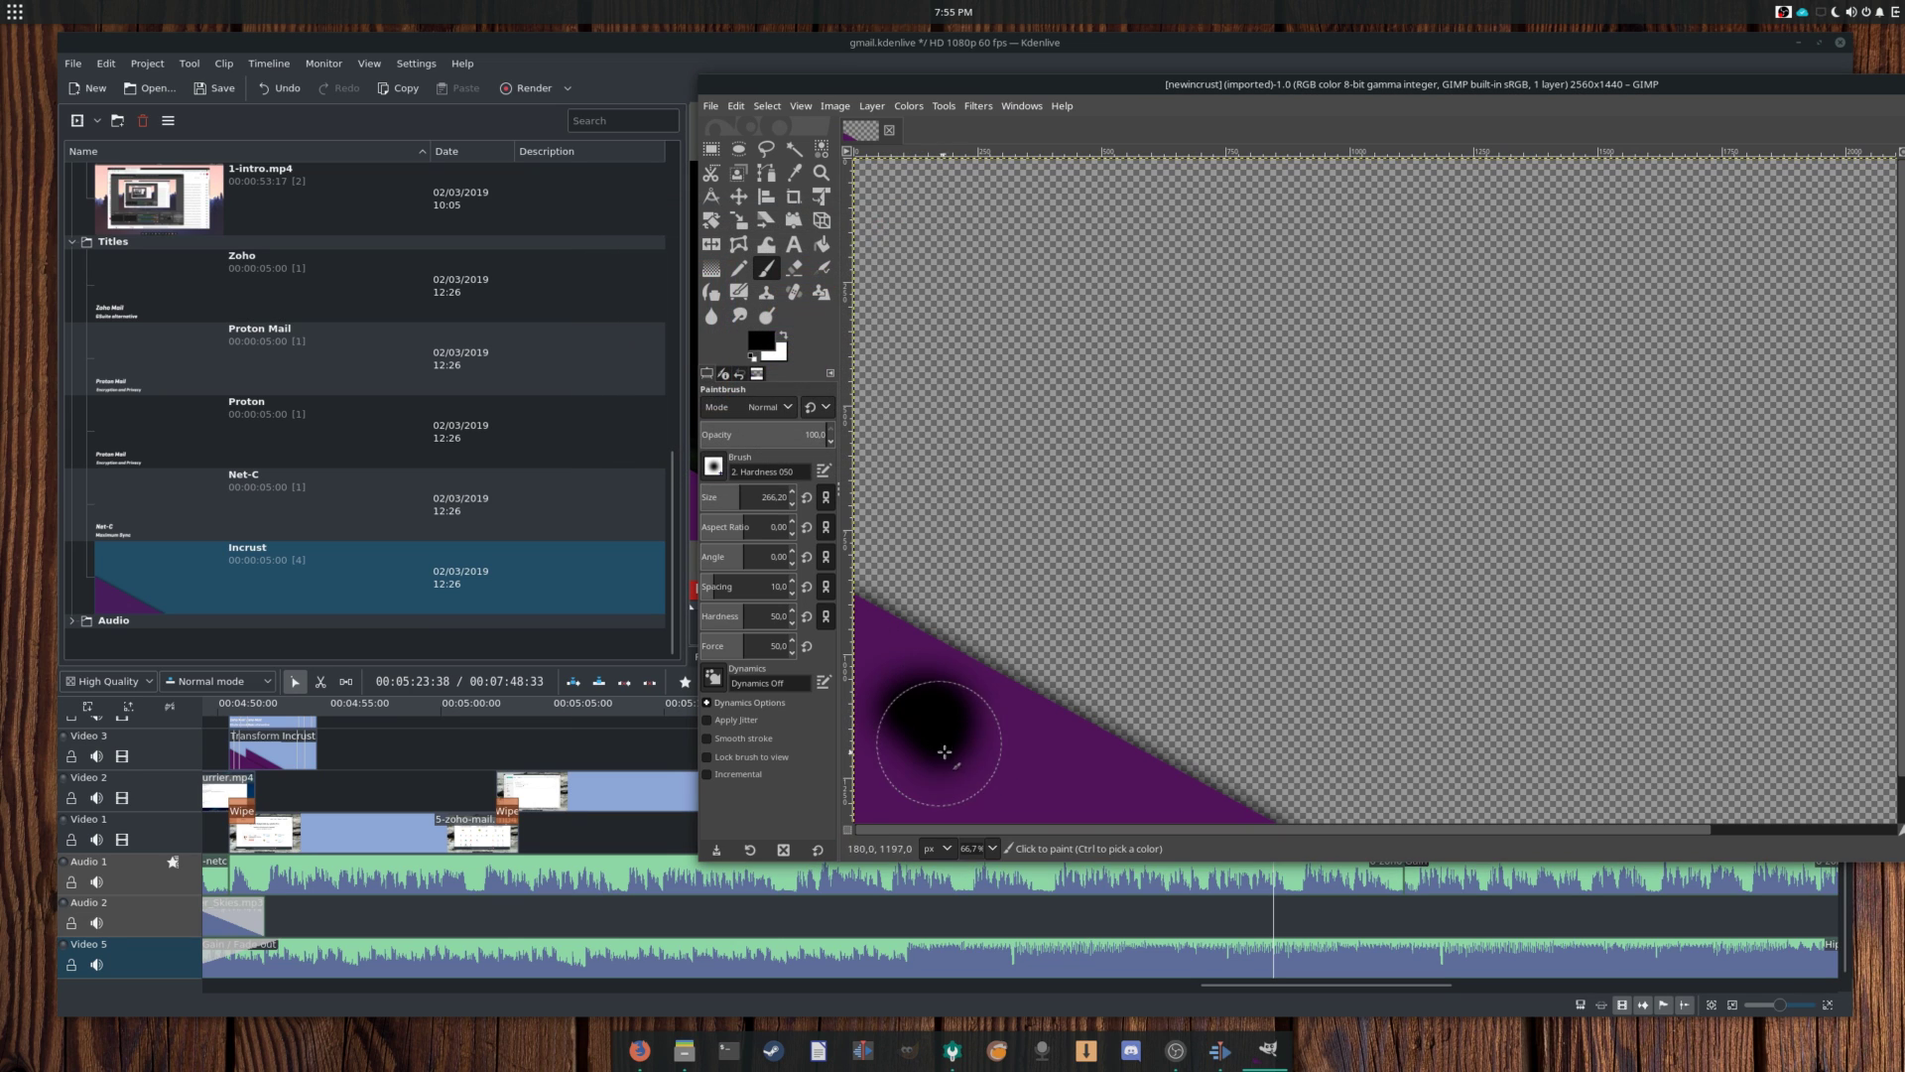
{"action": "mouse_move", "coordinate": [943, 753]}
{"action": "left_mouse_down"}
{"action": "mouse_move", "coordinate": [1021, 765]}
{"action": "mouse_move", "coordinate": [938, 735]}
{"action": "mouse_move", "coordinate": [908, 685]}
{"action": "mouse_move", "coordinate": [1011, 760]}
{"action": "mouse_move", "coordinate": [899, 675]}
{"action": "left_mouse_up"}
{"action": "left_click", "coordinate": [710, 105]}
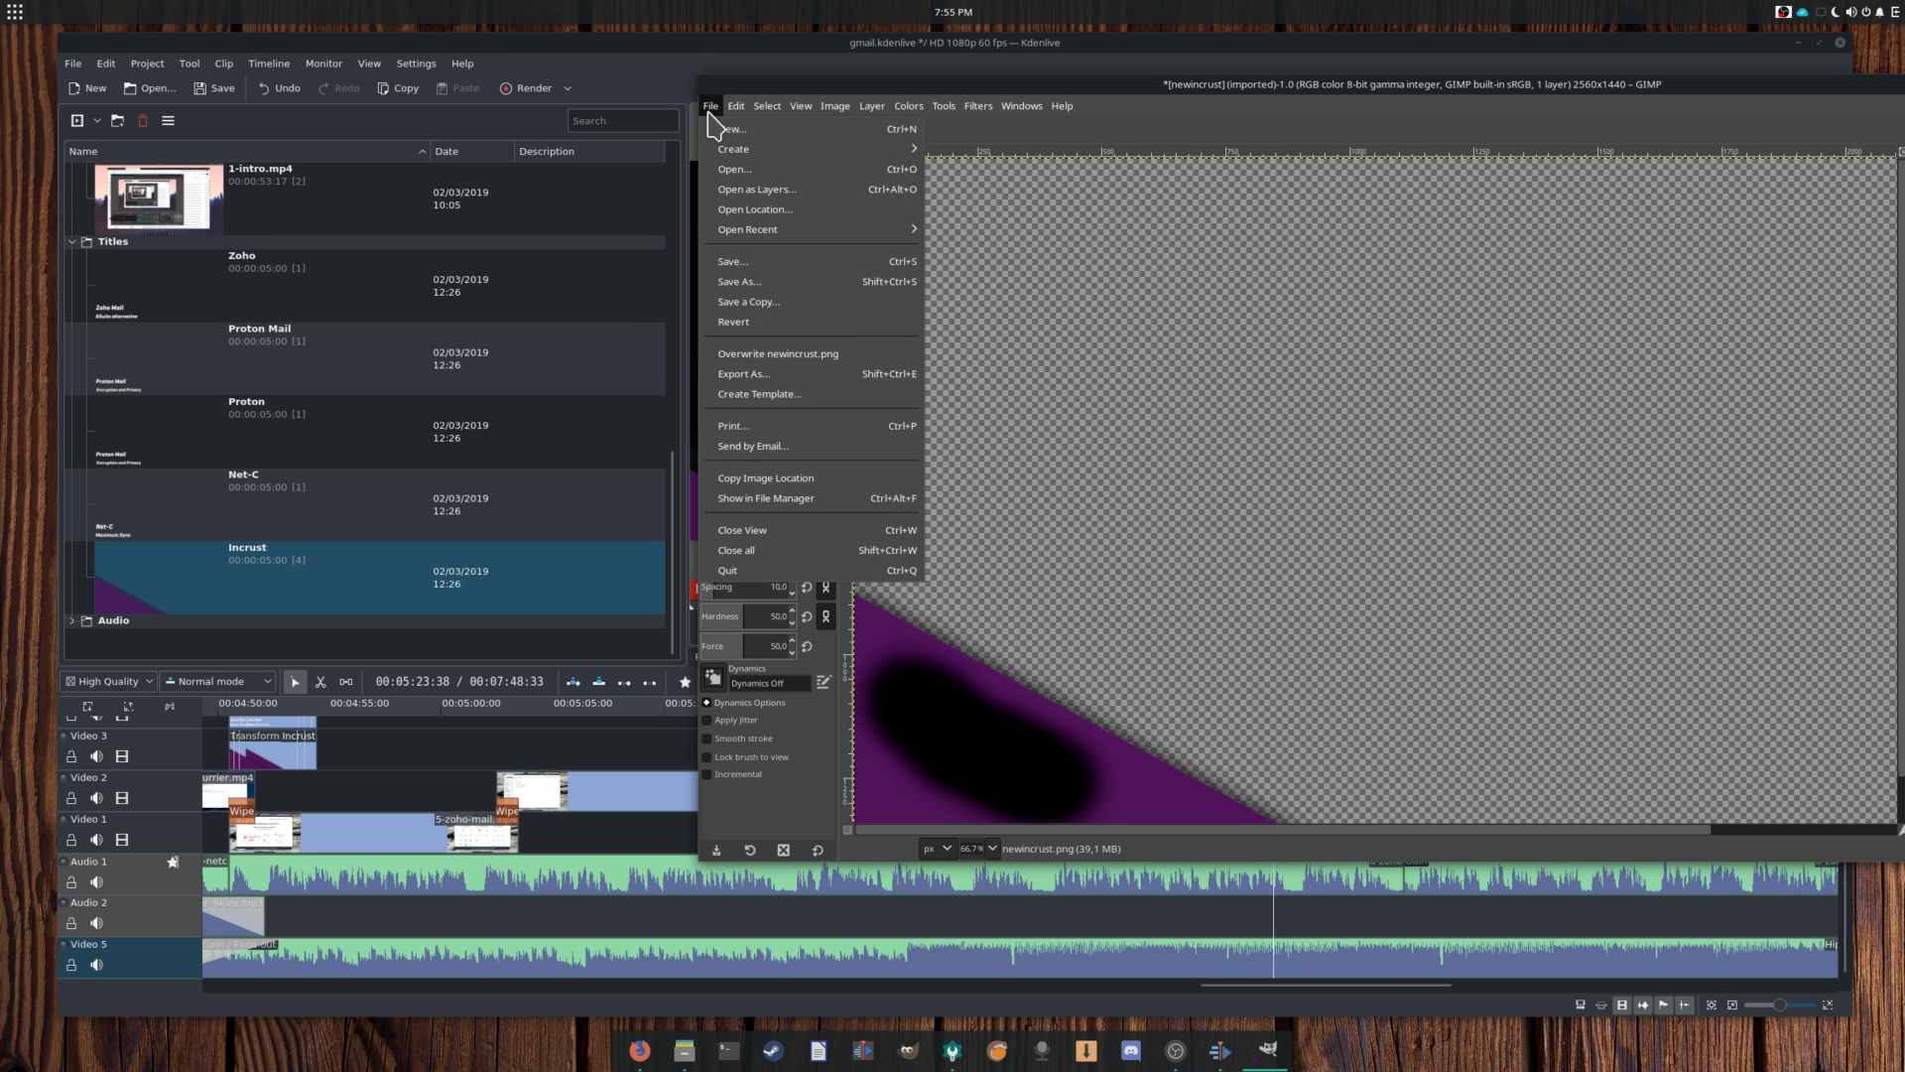
{"action": "left_click", "coordinate": [758, 356]}
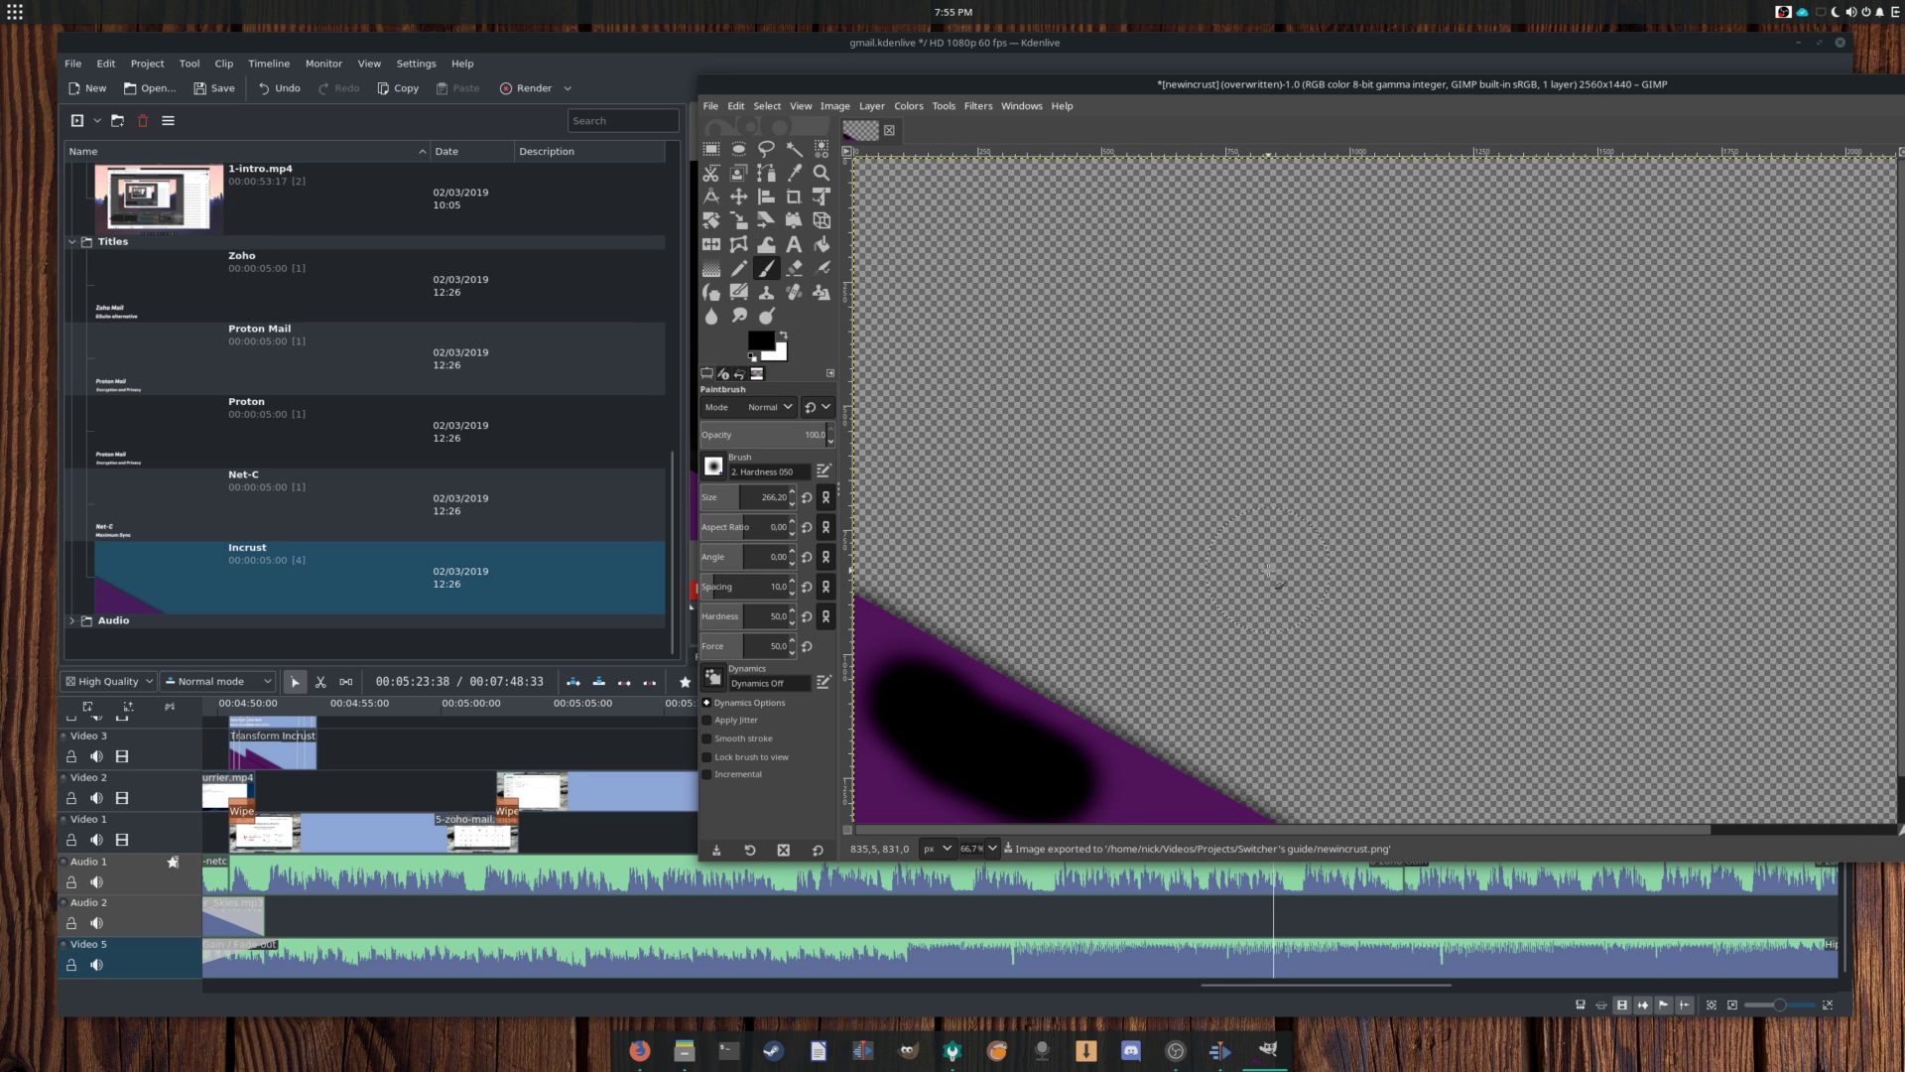
Step: Reload the Incrust clip so it picks up the edited image
{"action": "left_click", "coordinate": [577, 76]}
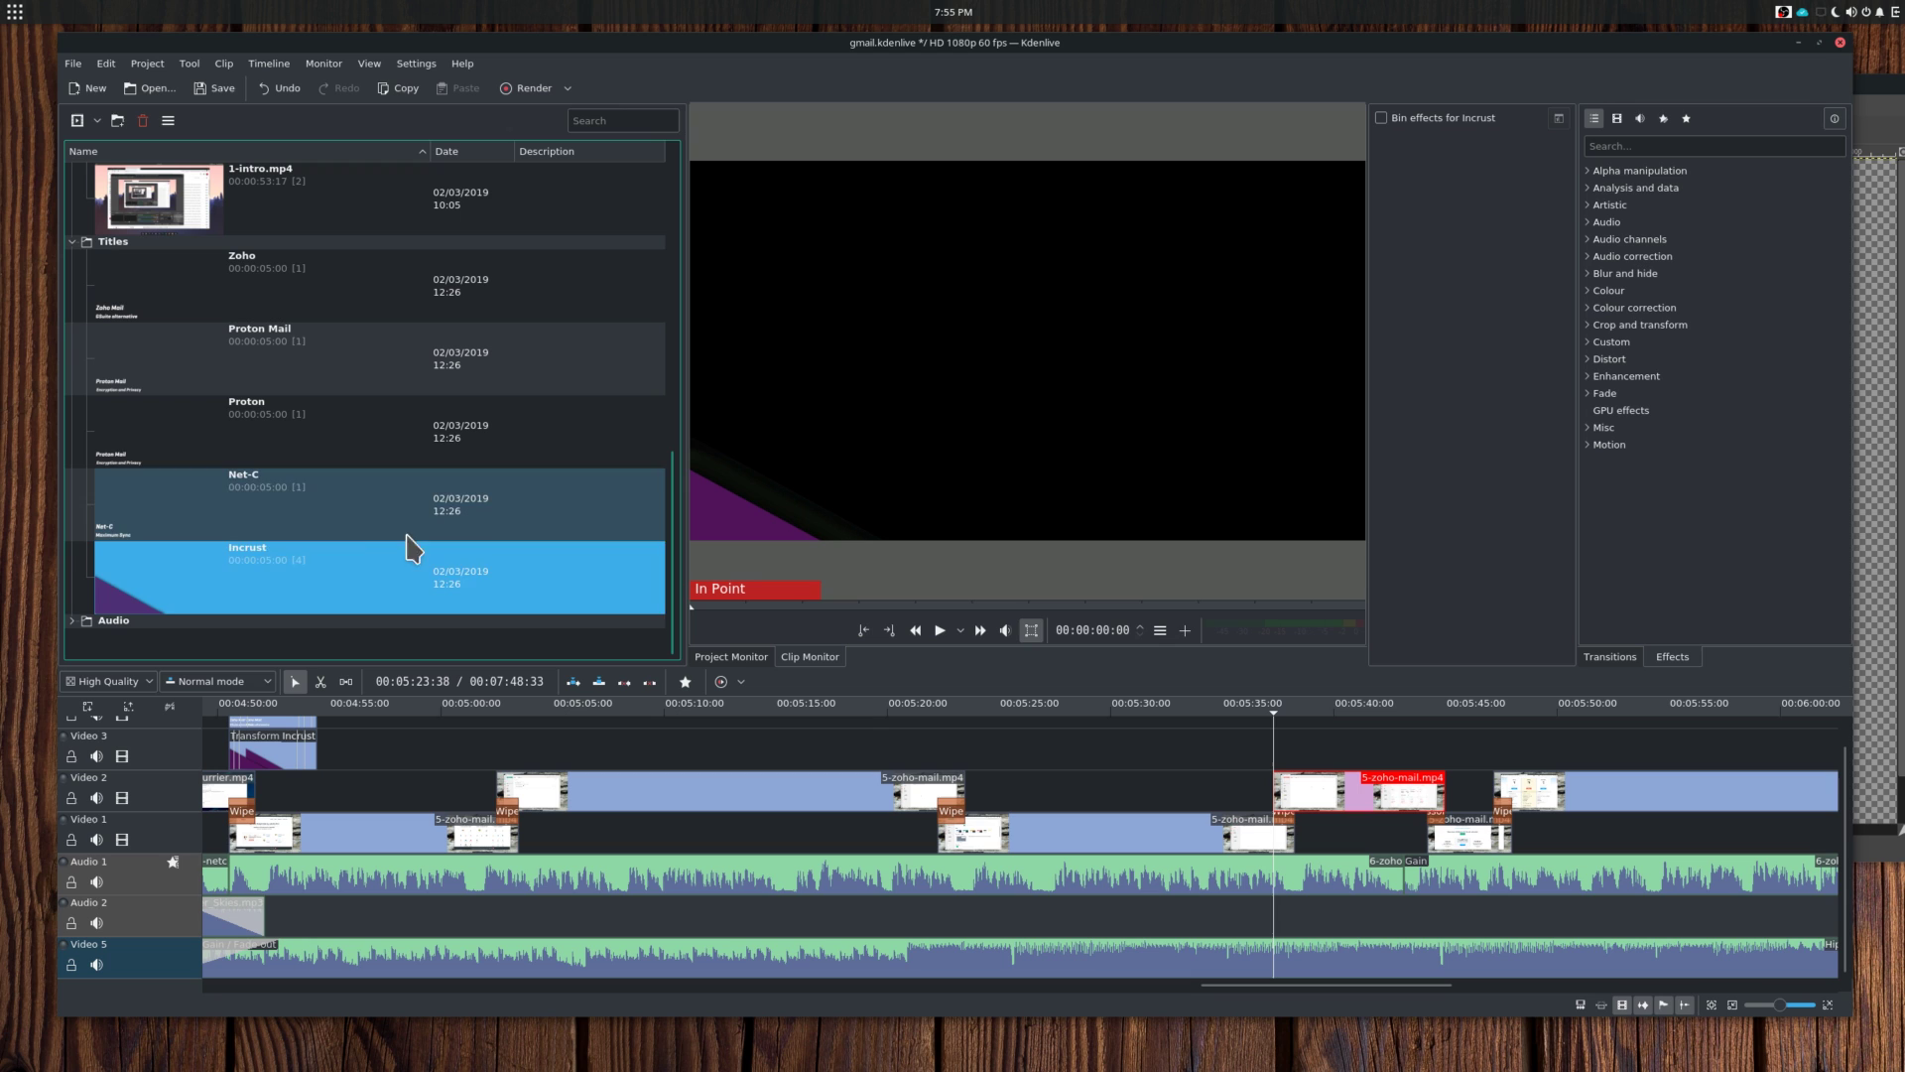
{"action": "right_click", "coordinate": [328, 565]}
{"action": "left_click", "coordinate": [402, 612]}
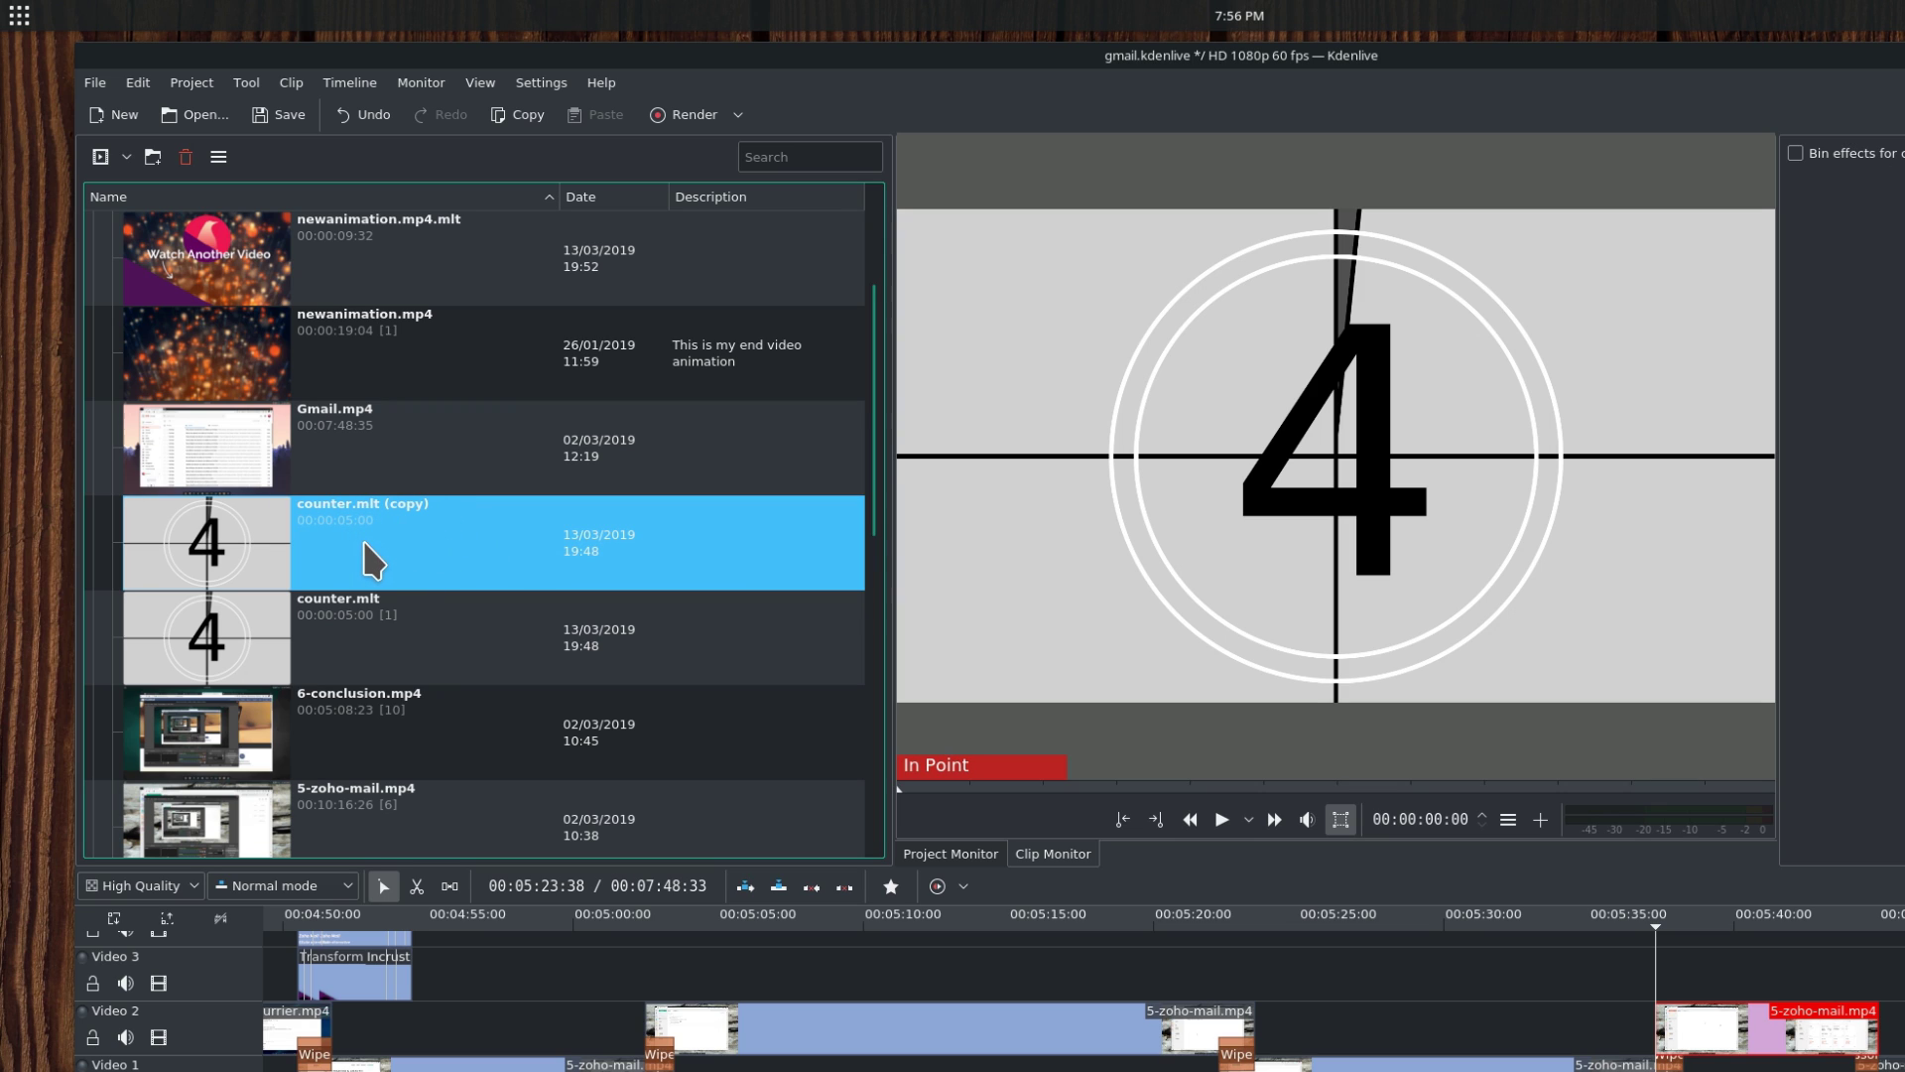
Step: Rename the counter.mlt copy to 'New Counter'
{"action": "left_click", "coordinate": [402, 496]}
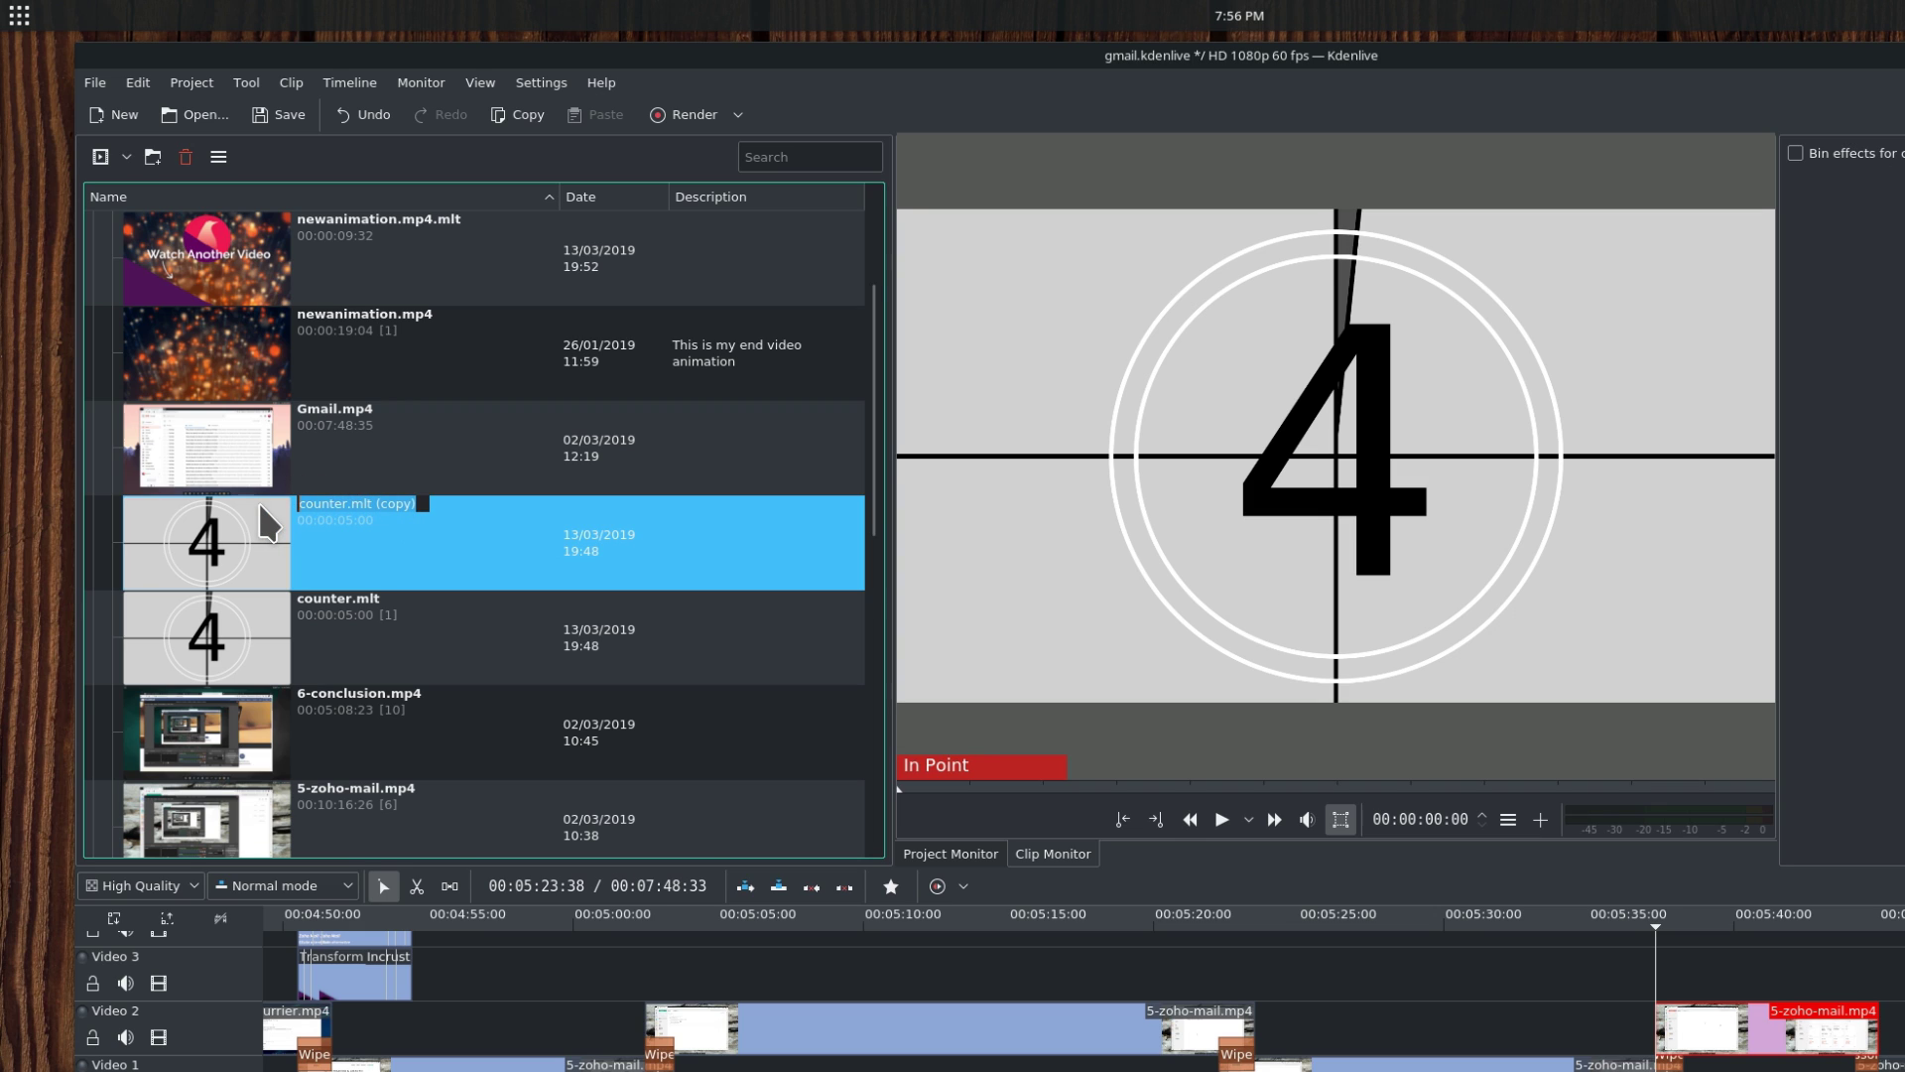
{"action": "type", "text": "New Counte"}
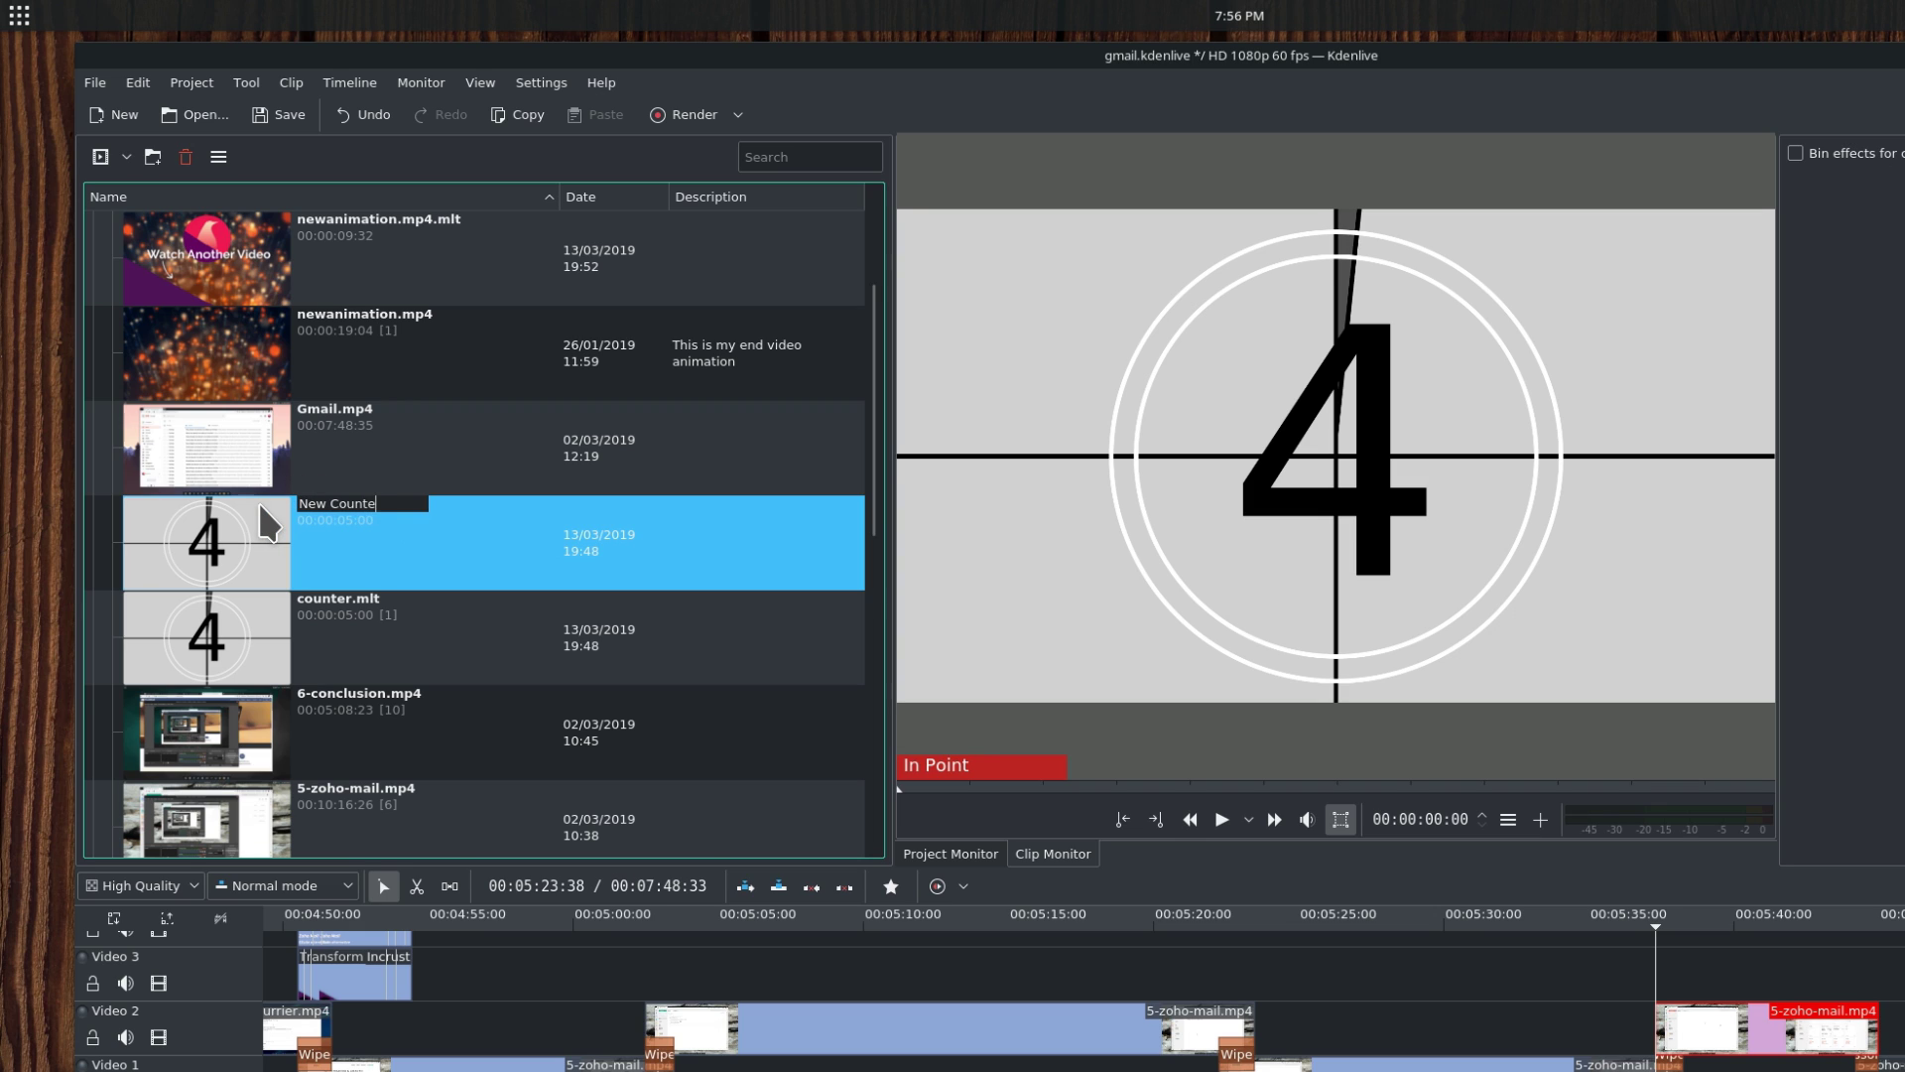
{"action": "type", "text": "r"}
{"action": "key", "text": "Return"}
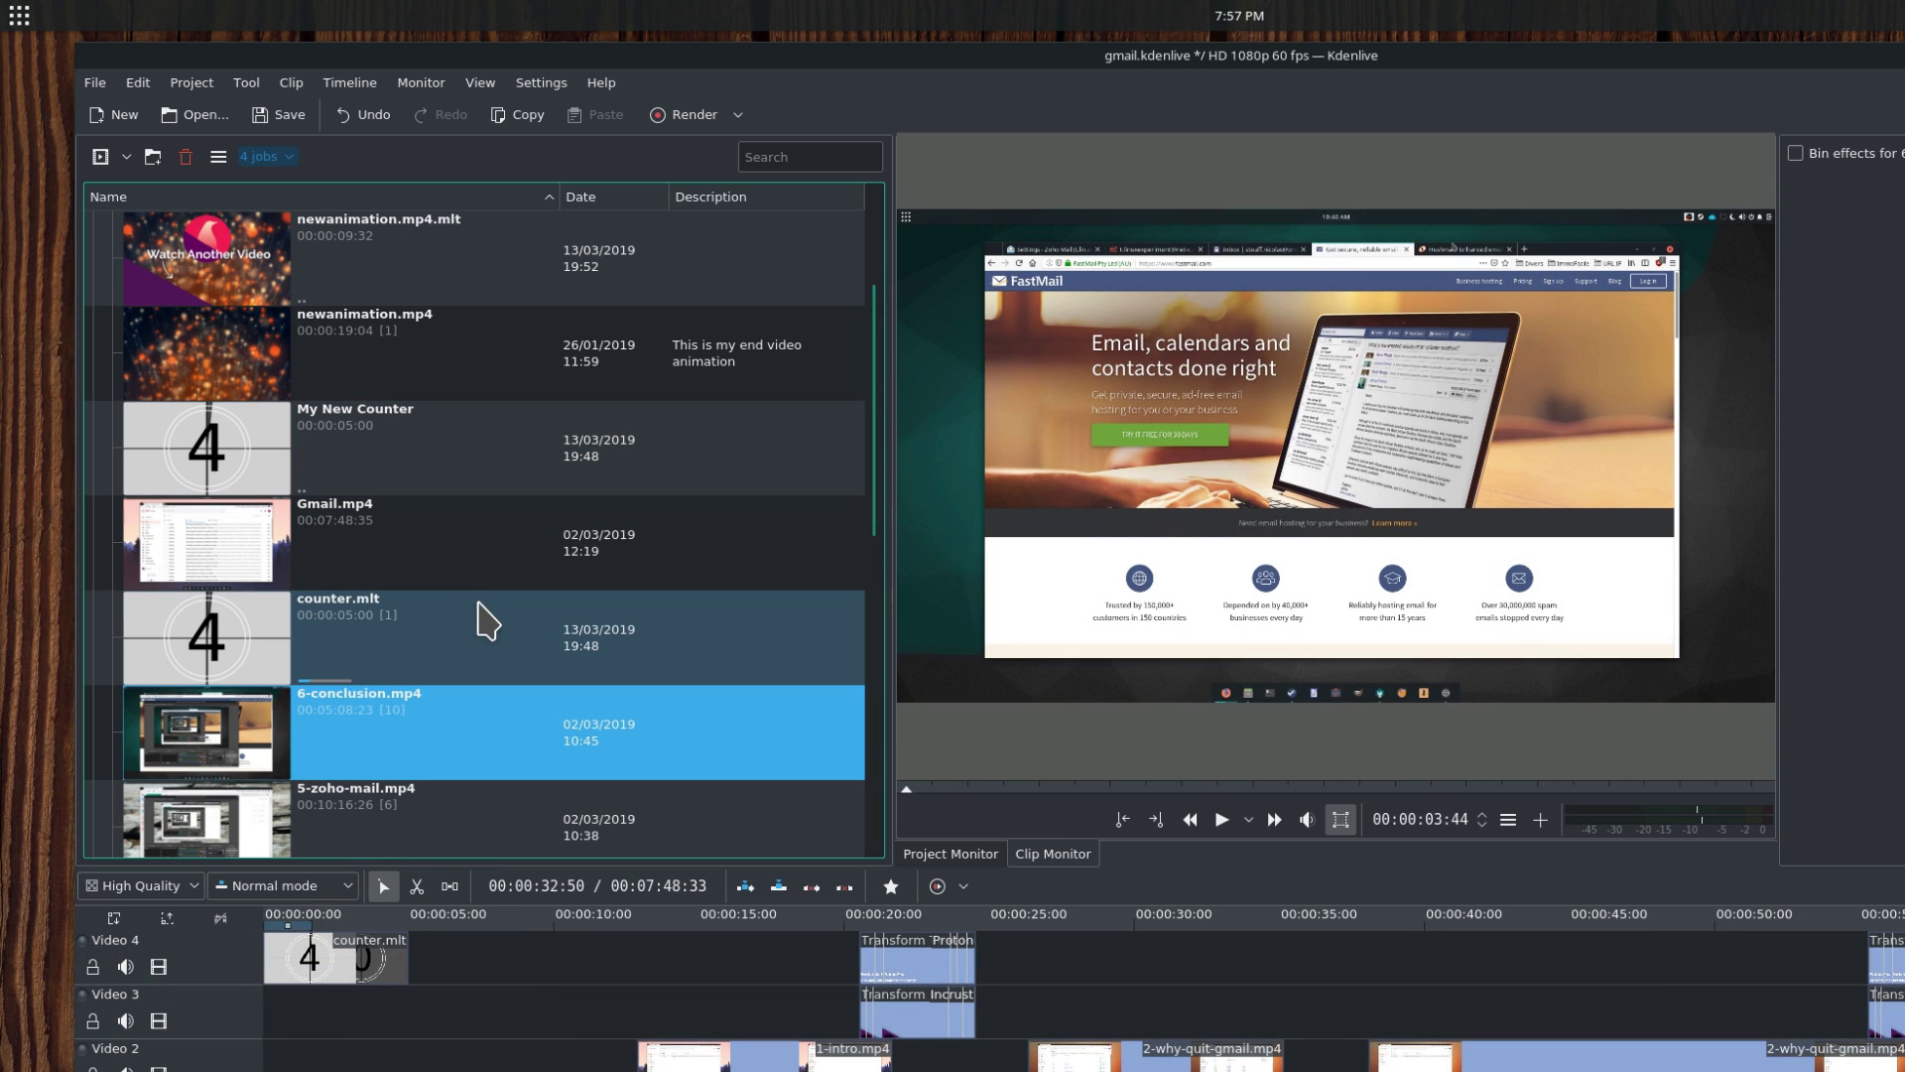
Step: Create a proxy for 6-conclusion.mp4 and review the list of running clip jobs
{"action": "right_click", "coordinate": [358, 723]}
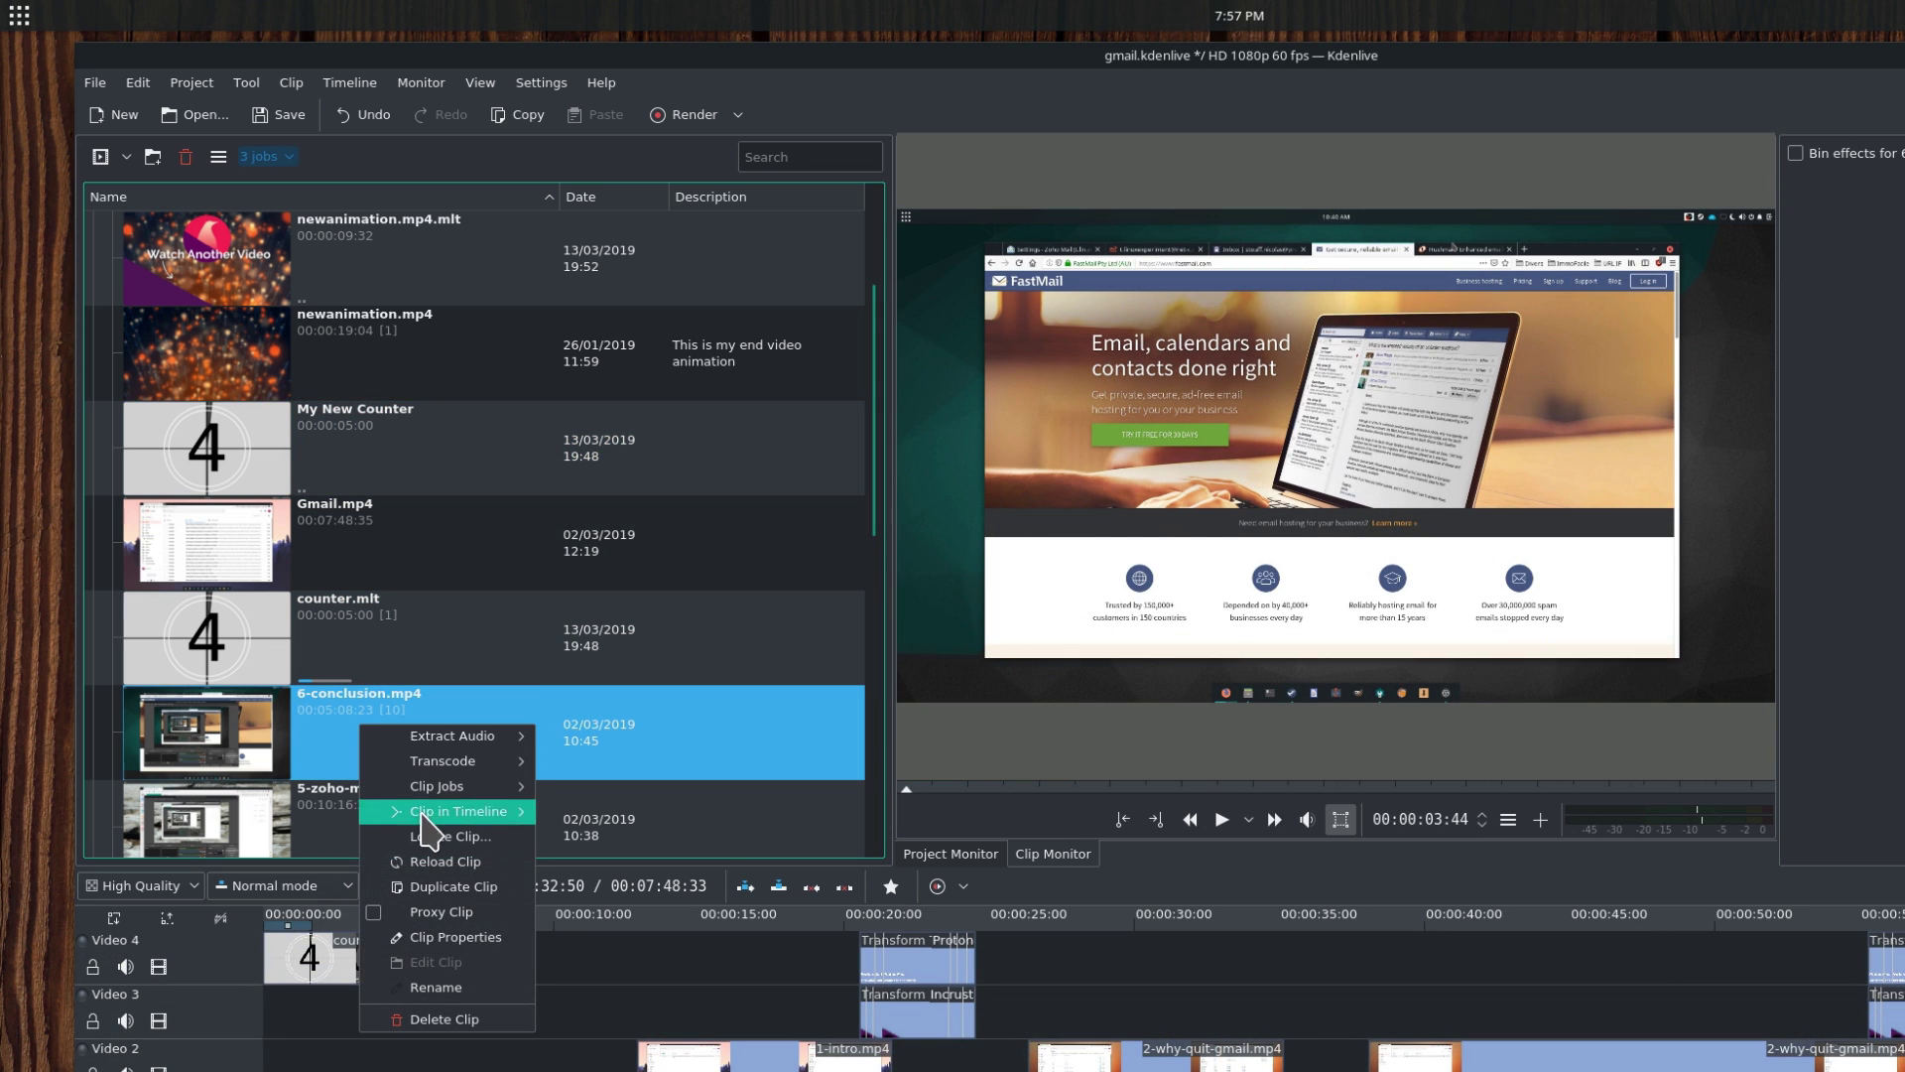
{"action": "left_click", "coordinate": [437, 912]}
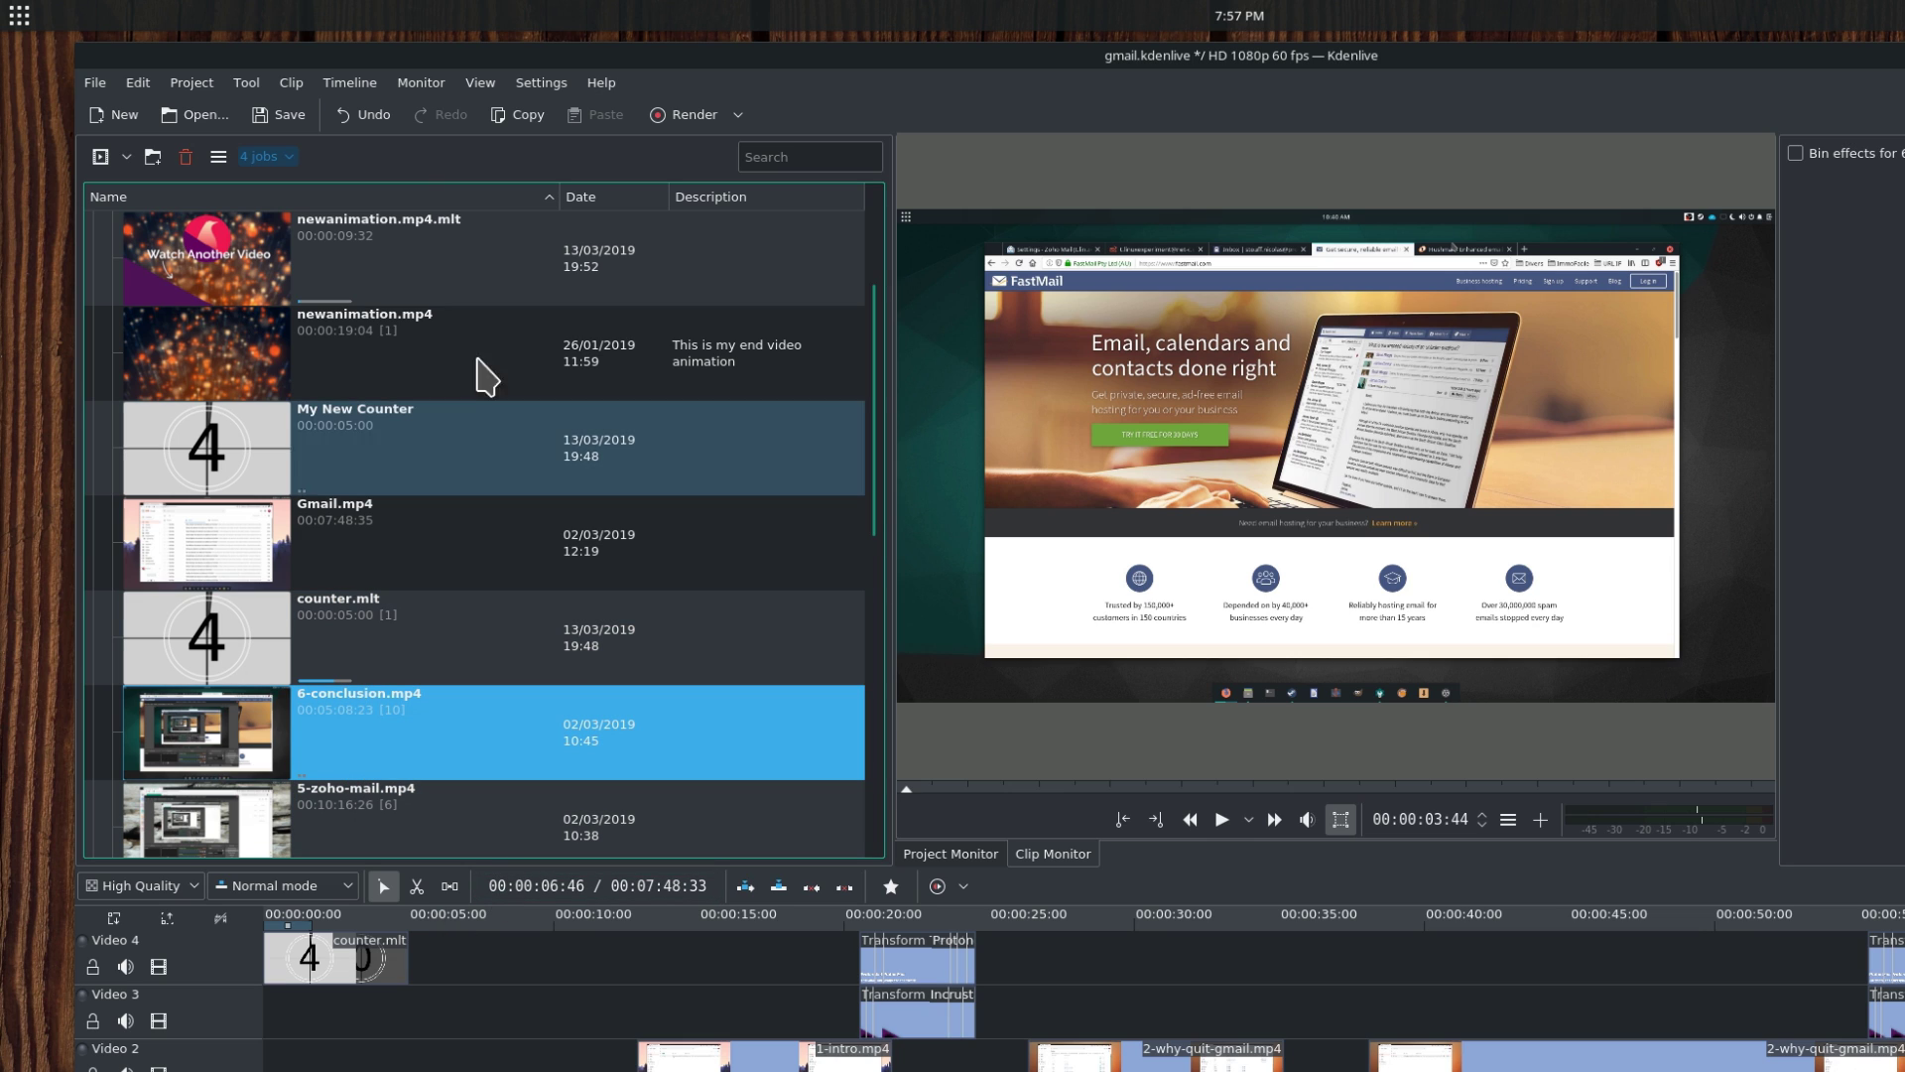
{"action": "left_click", "coordinate": [264, 156]}
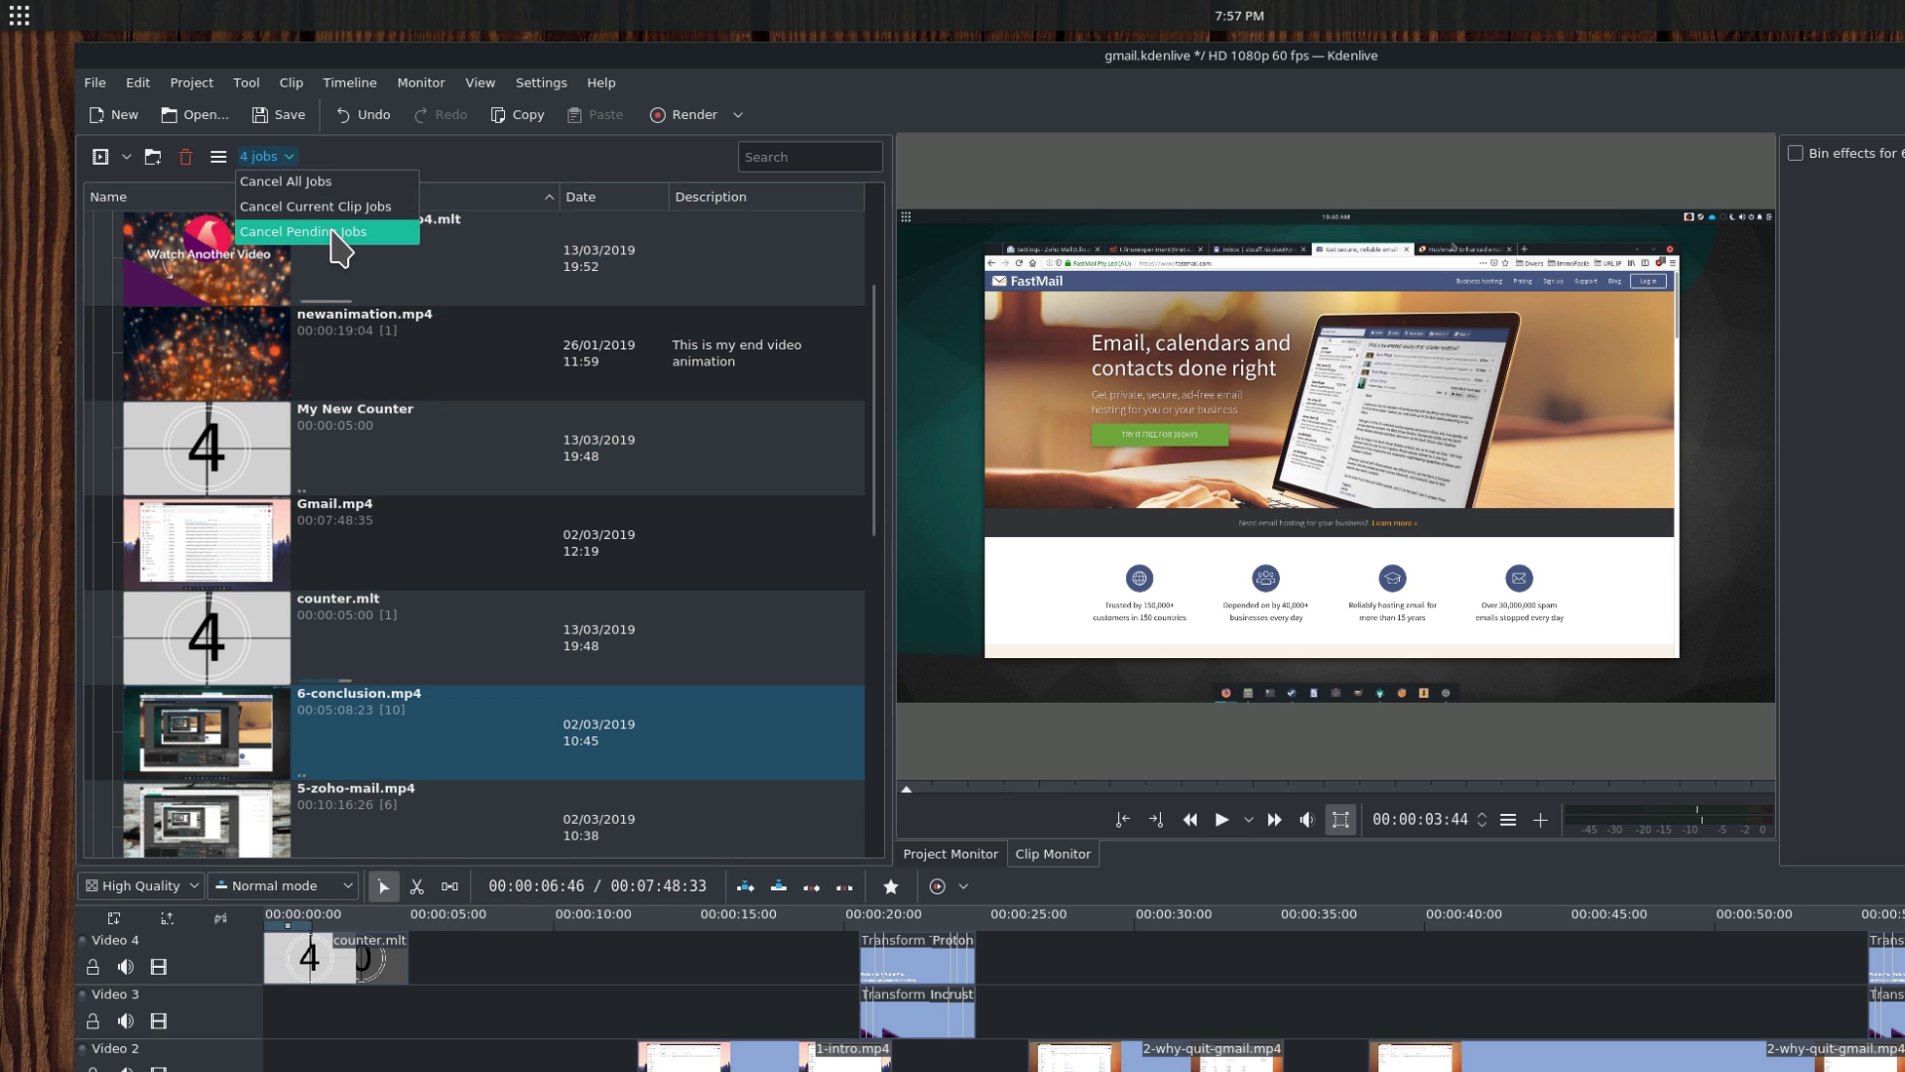
{"action": "left_click", "coordinate": [407, 536]}
Step: Preview newanimation.mp4.mlt, then My New Counter, then newanimation.mp4.mlt again in the clip monitor
{"action": "left_click", "coordinate": [364, 475]}
{"action": "scroll", "coordinate": [532, 541], "scroll_direction": "down", "scroll_amount": 8}
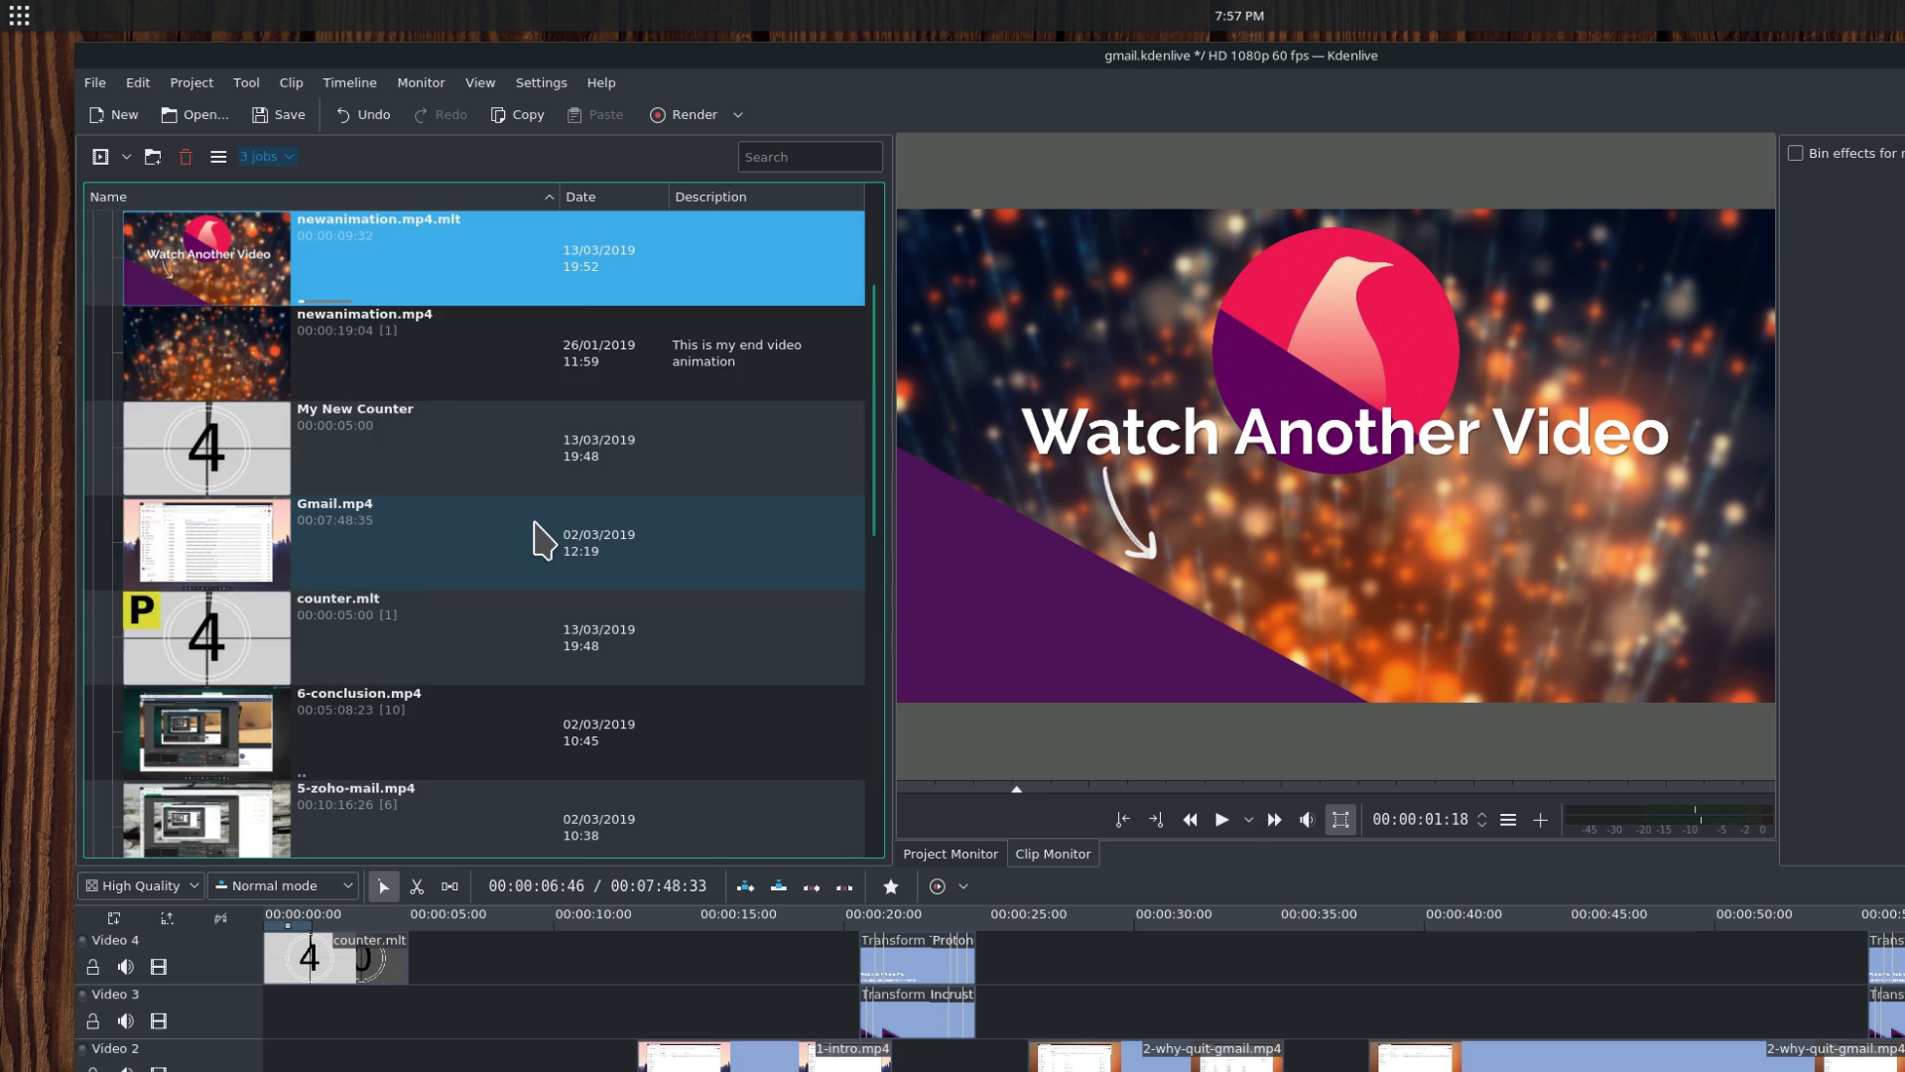
{"action": "scroll", "coordinate": [498, 541], "scroll_direction": "up", "scroll_amount": 7}
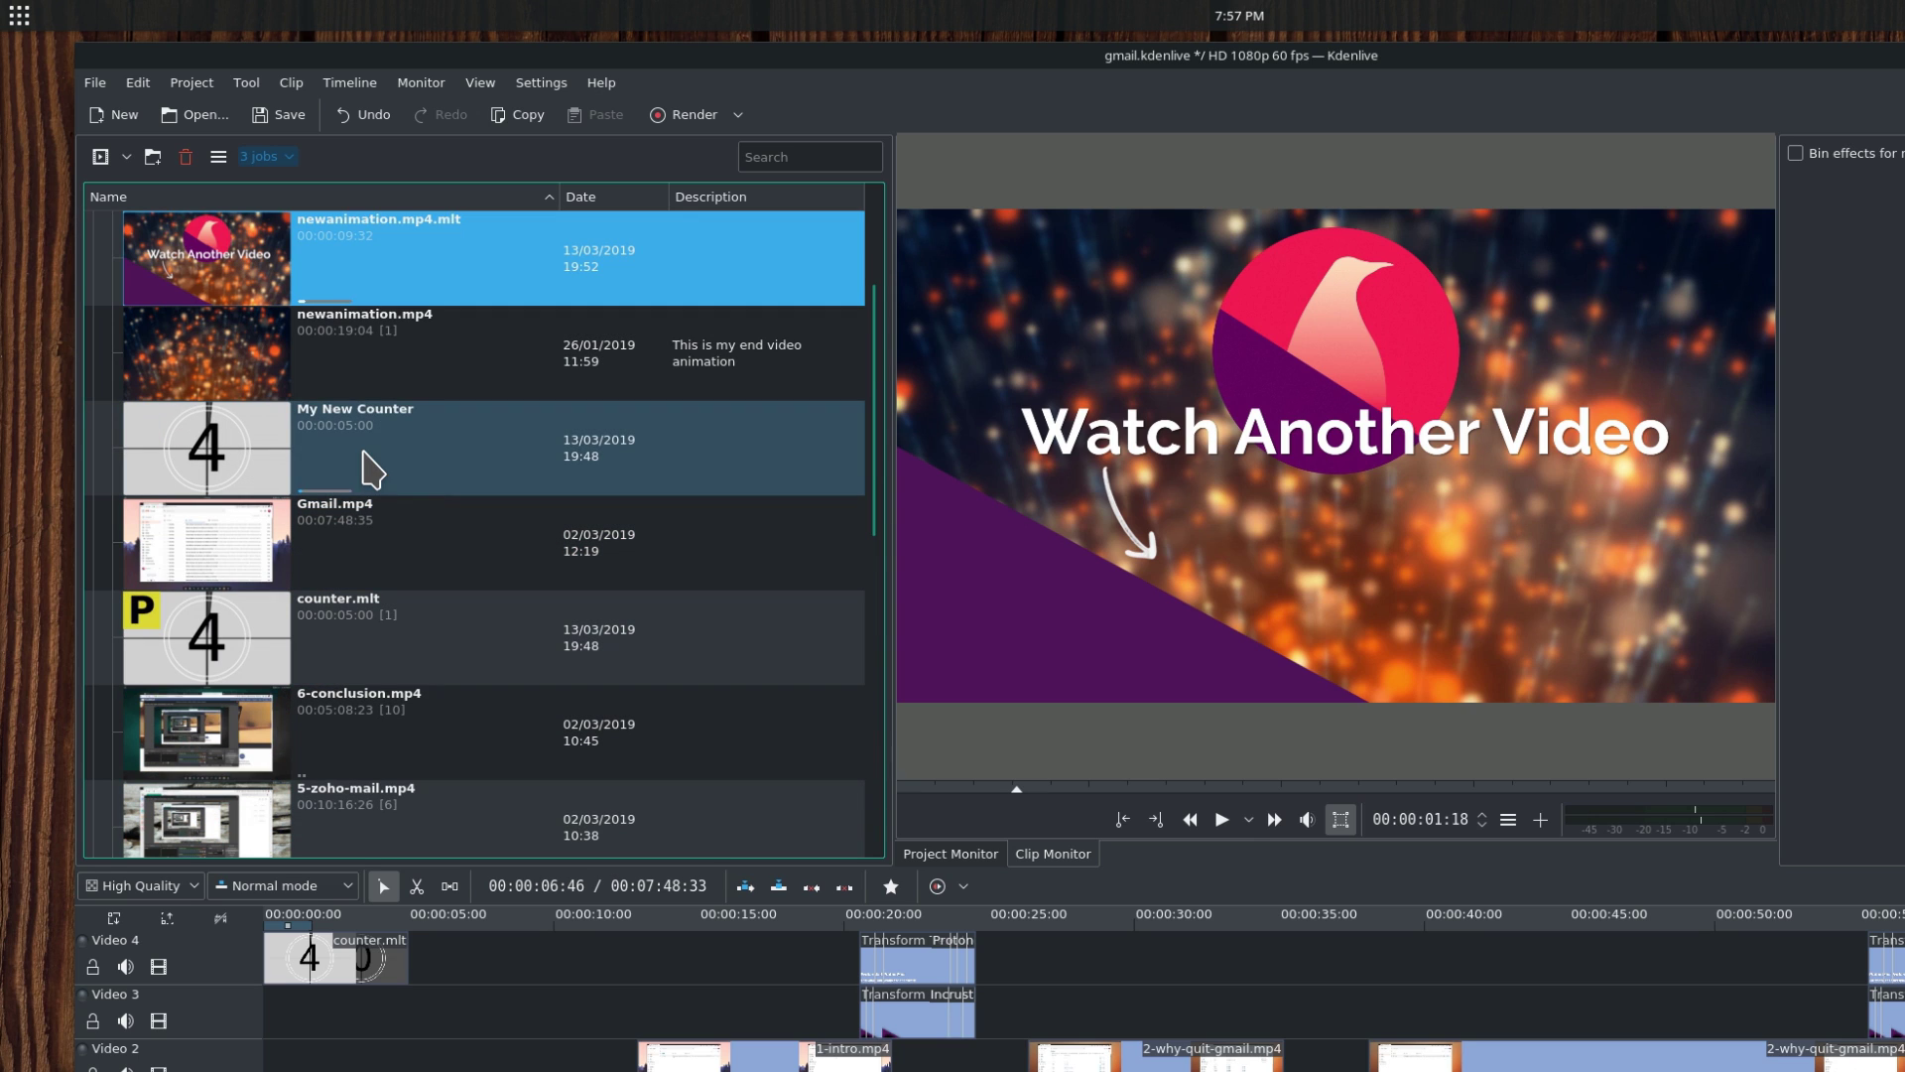
{"action": "left_click", "coordinate": [376, 472]}
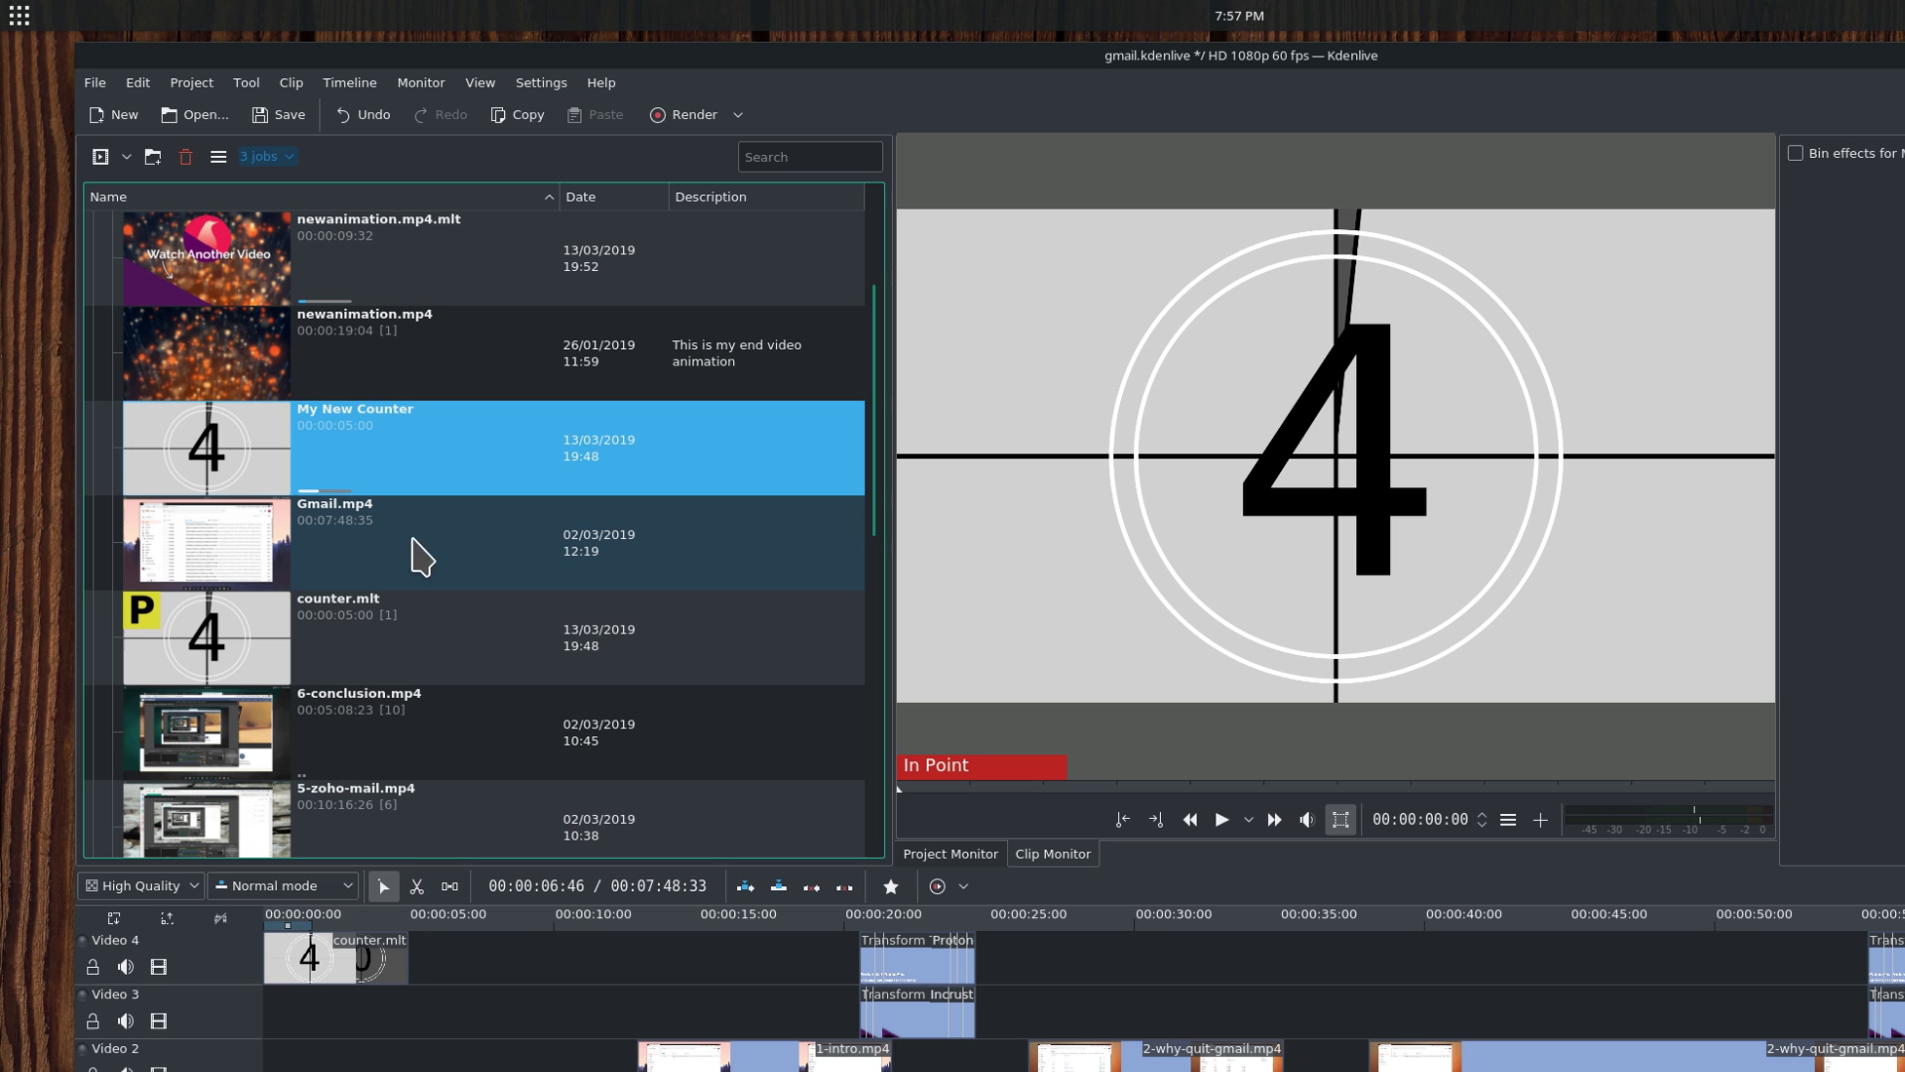
{"action": "scroll", "coordinate": [427, 545], "scroll_direction": "up", "scroll_amount": 2}
{"action": "left_click", "coordinate": [432, 511]}
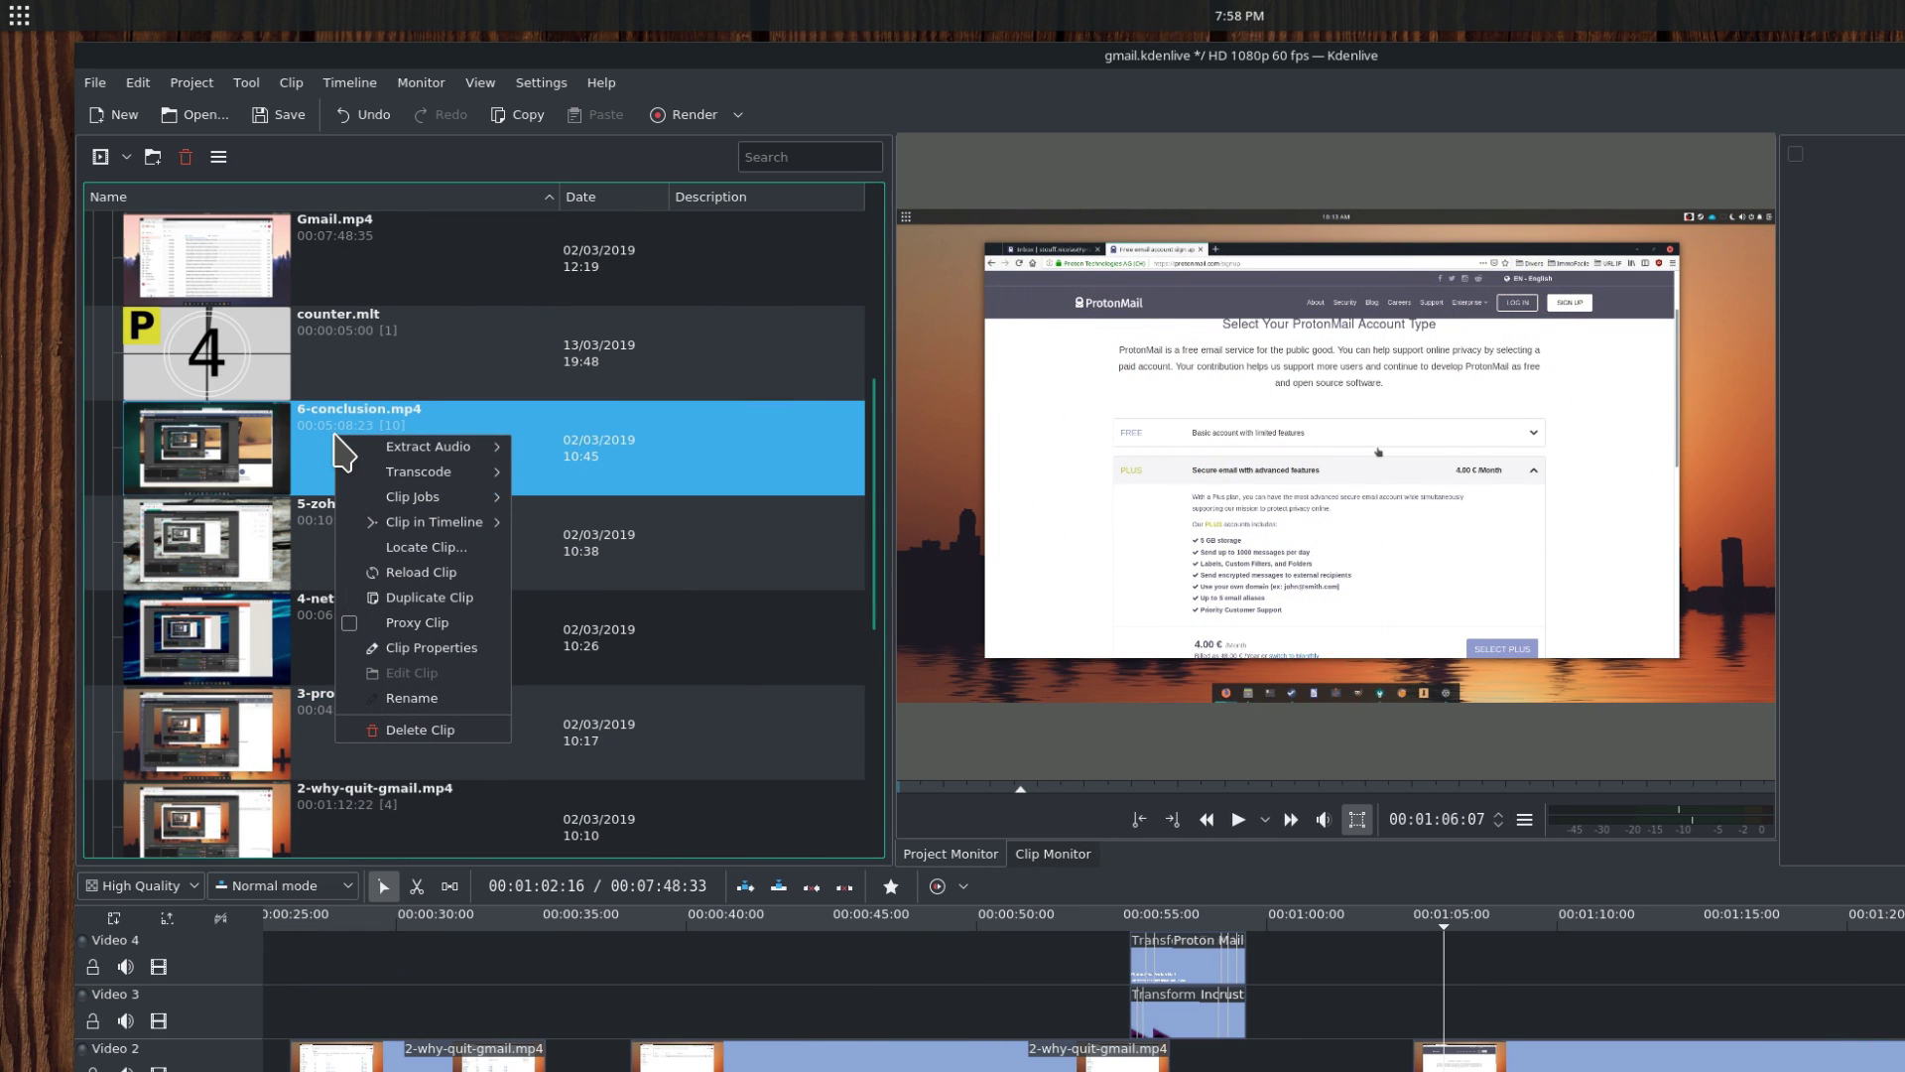
Step: Inspect 6-conclusion.mp4's audio, bitrate and colorspace properties, then enable its forced duration
{"action": "left_click", "coordinate": [459, 647]}
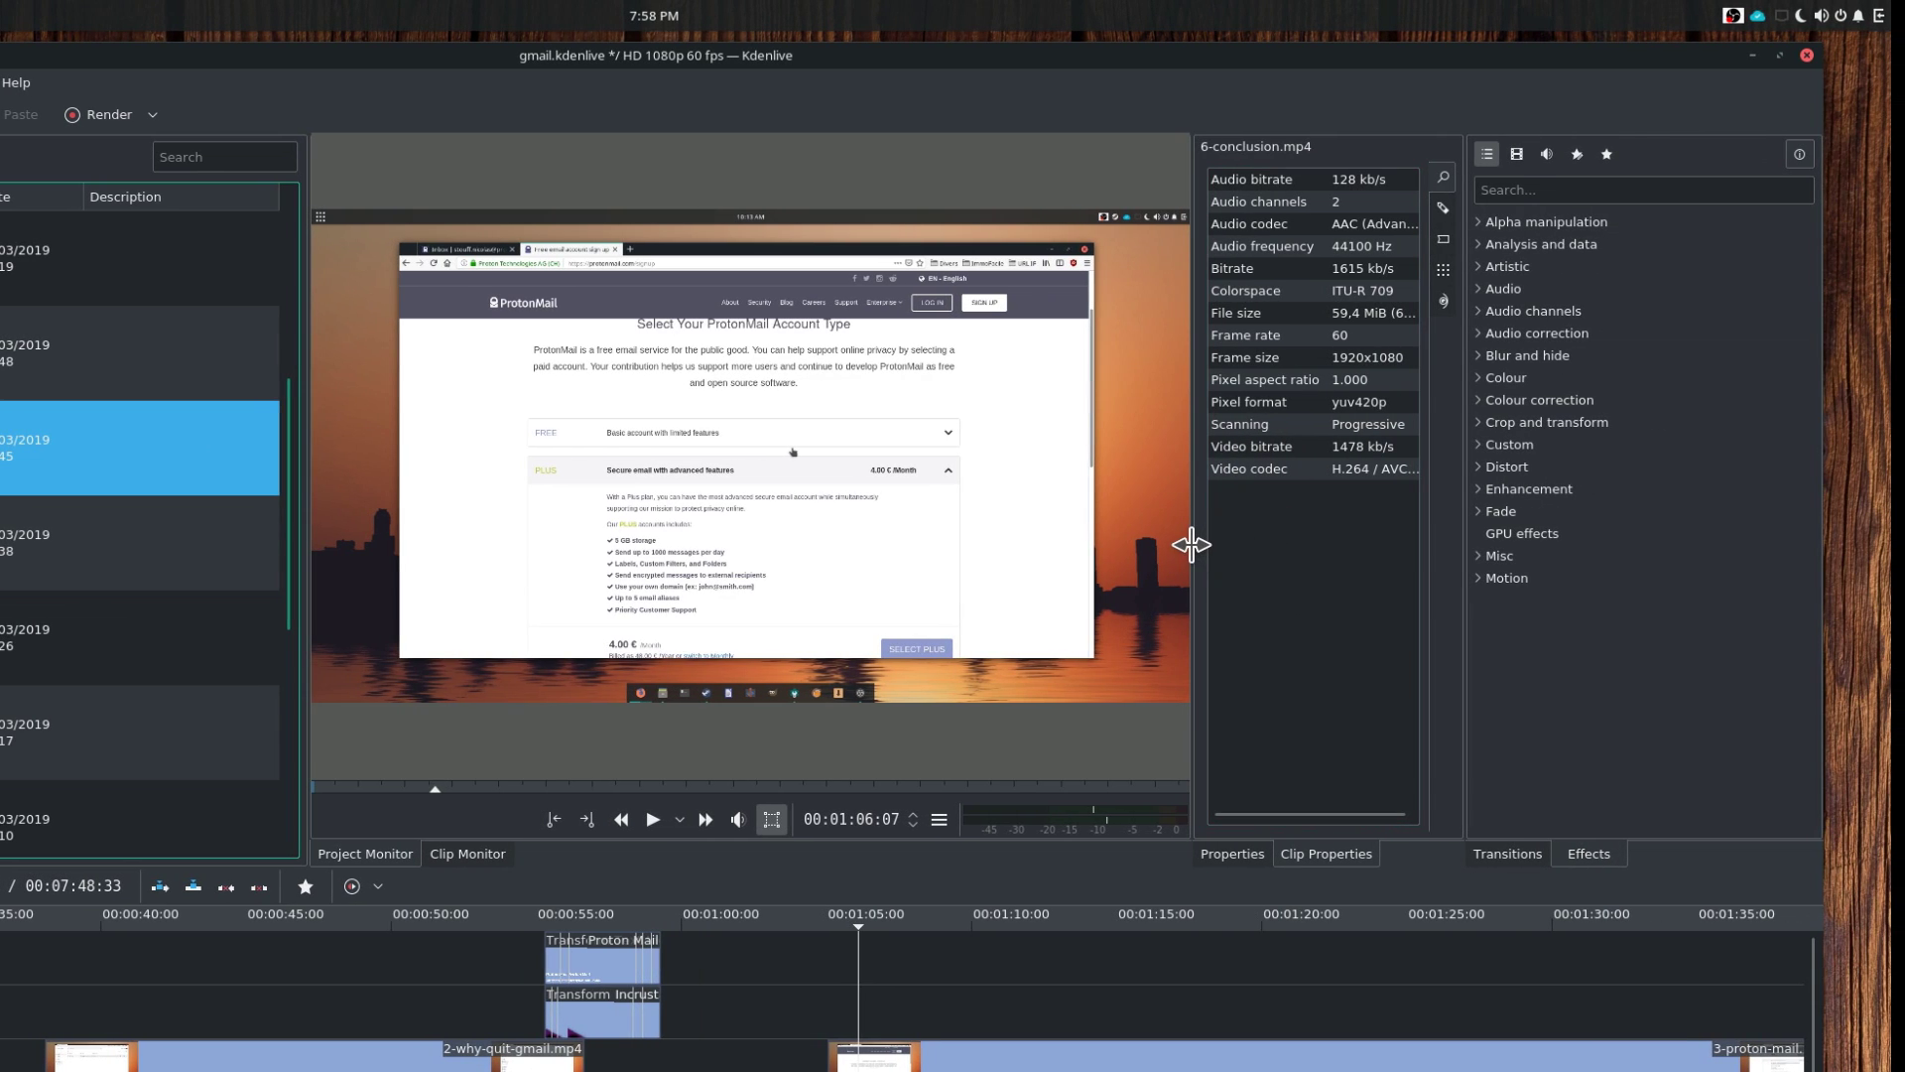
{"action": "left_click_drag", "start_coordinate": [1191, 543], "coordinate": [826, 546]}
{"action": "left_click", "coordinate": [1065, 179]}
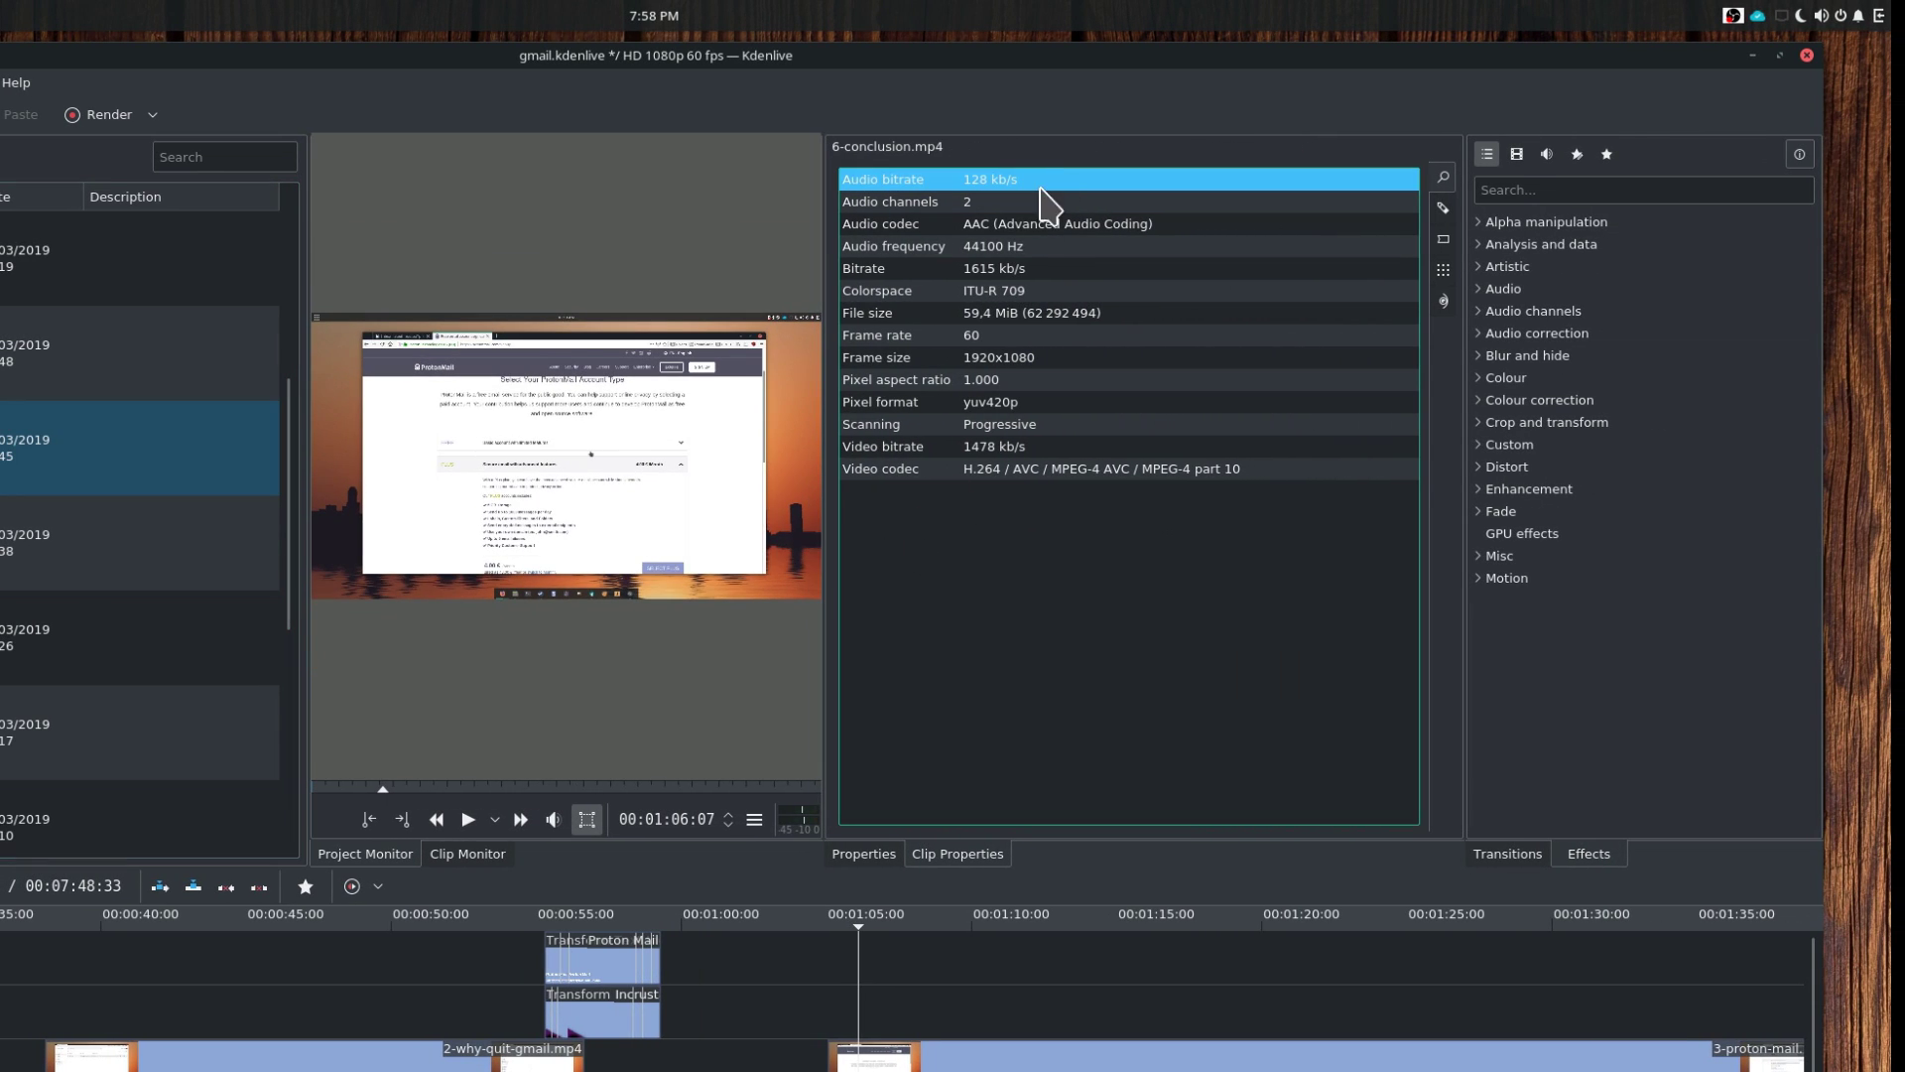
{"action": "left_click", "coordinate": [1032, 201]}
{"action": "left_click", "coordinate": [1032, 225]}
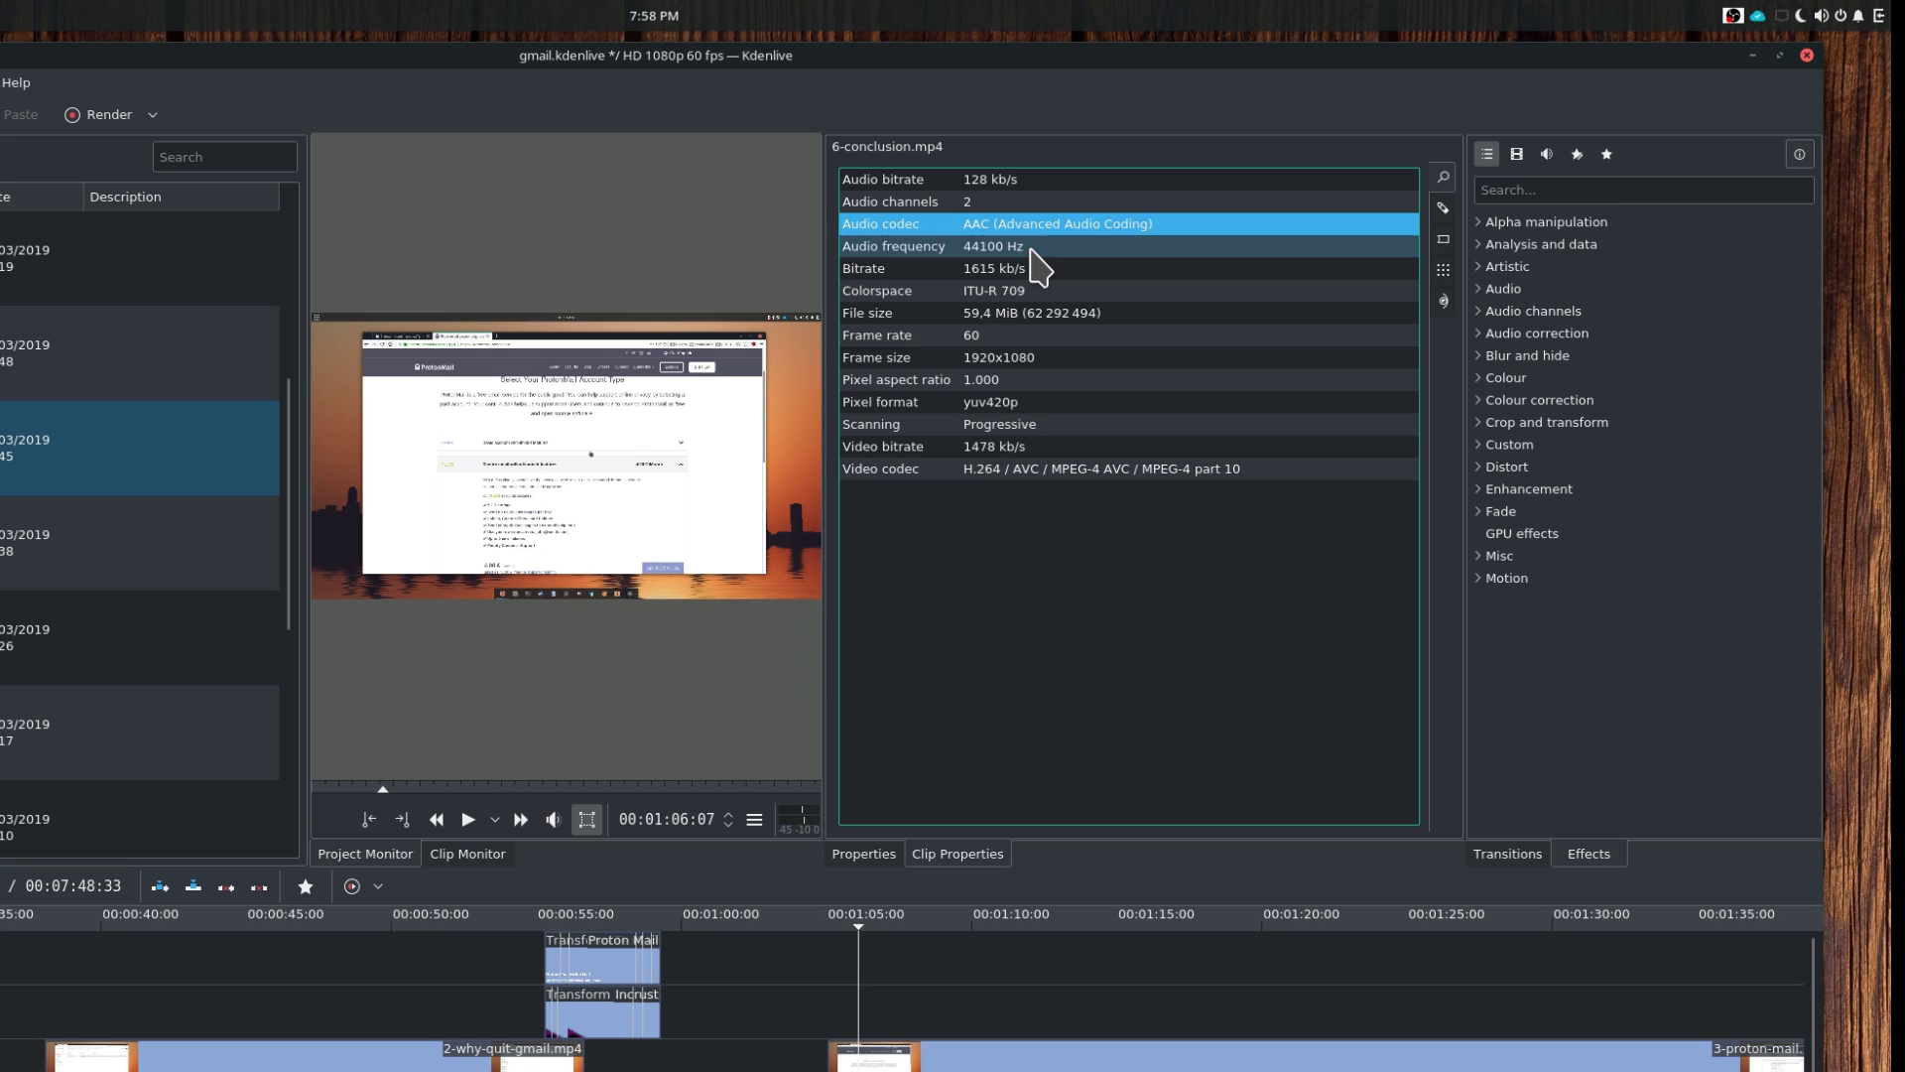
{"action": "left_click", "coordinate": [1031, 250]}
{"action": "left_click", "coordinate": [1026, 270]}
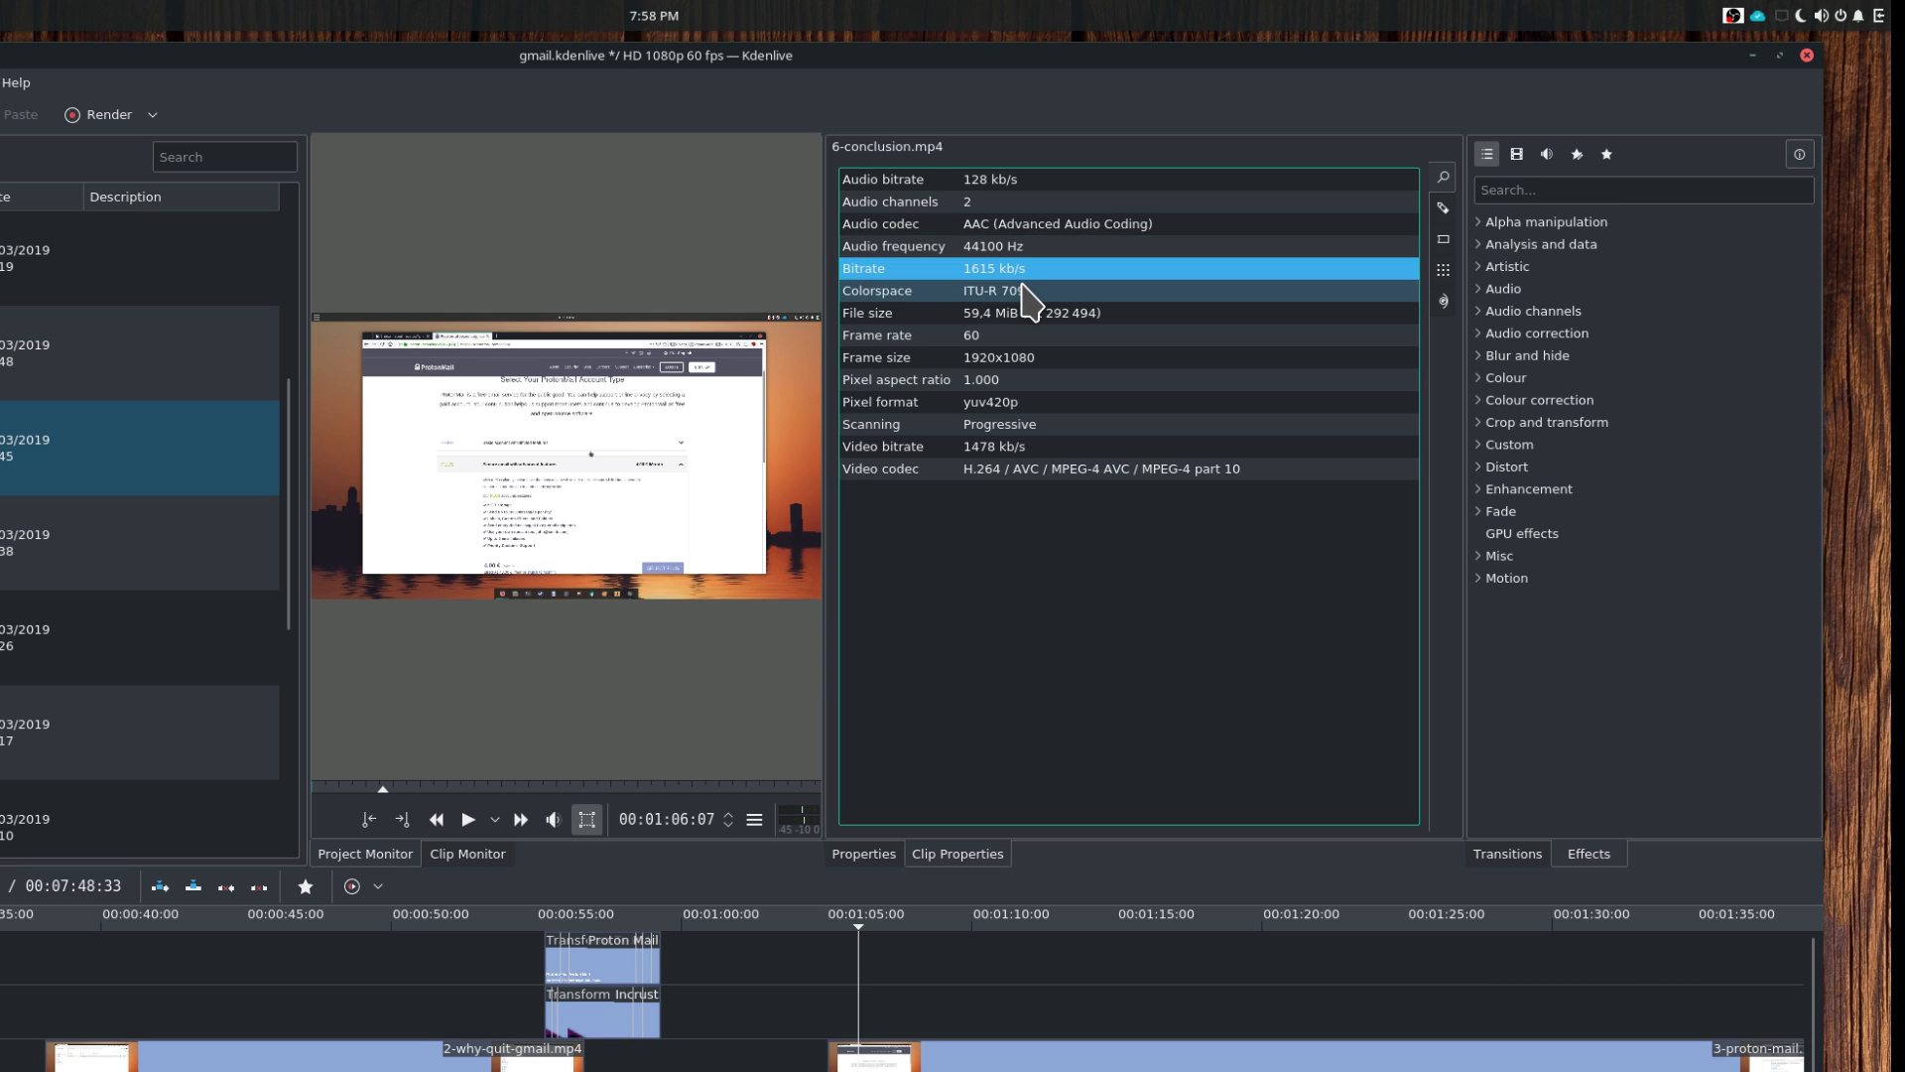
{"action": "left_click", "coordinate": [1028, 289]}
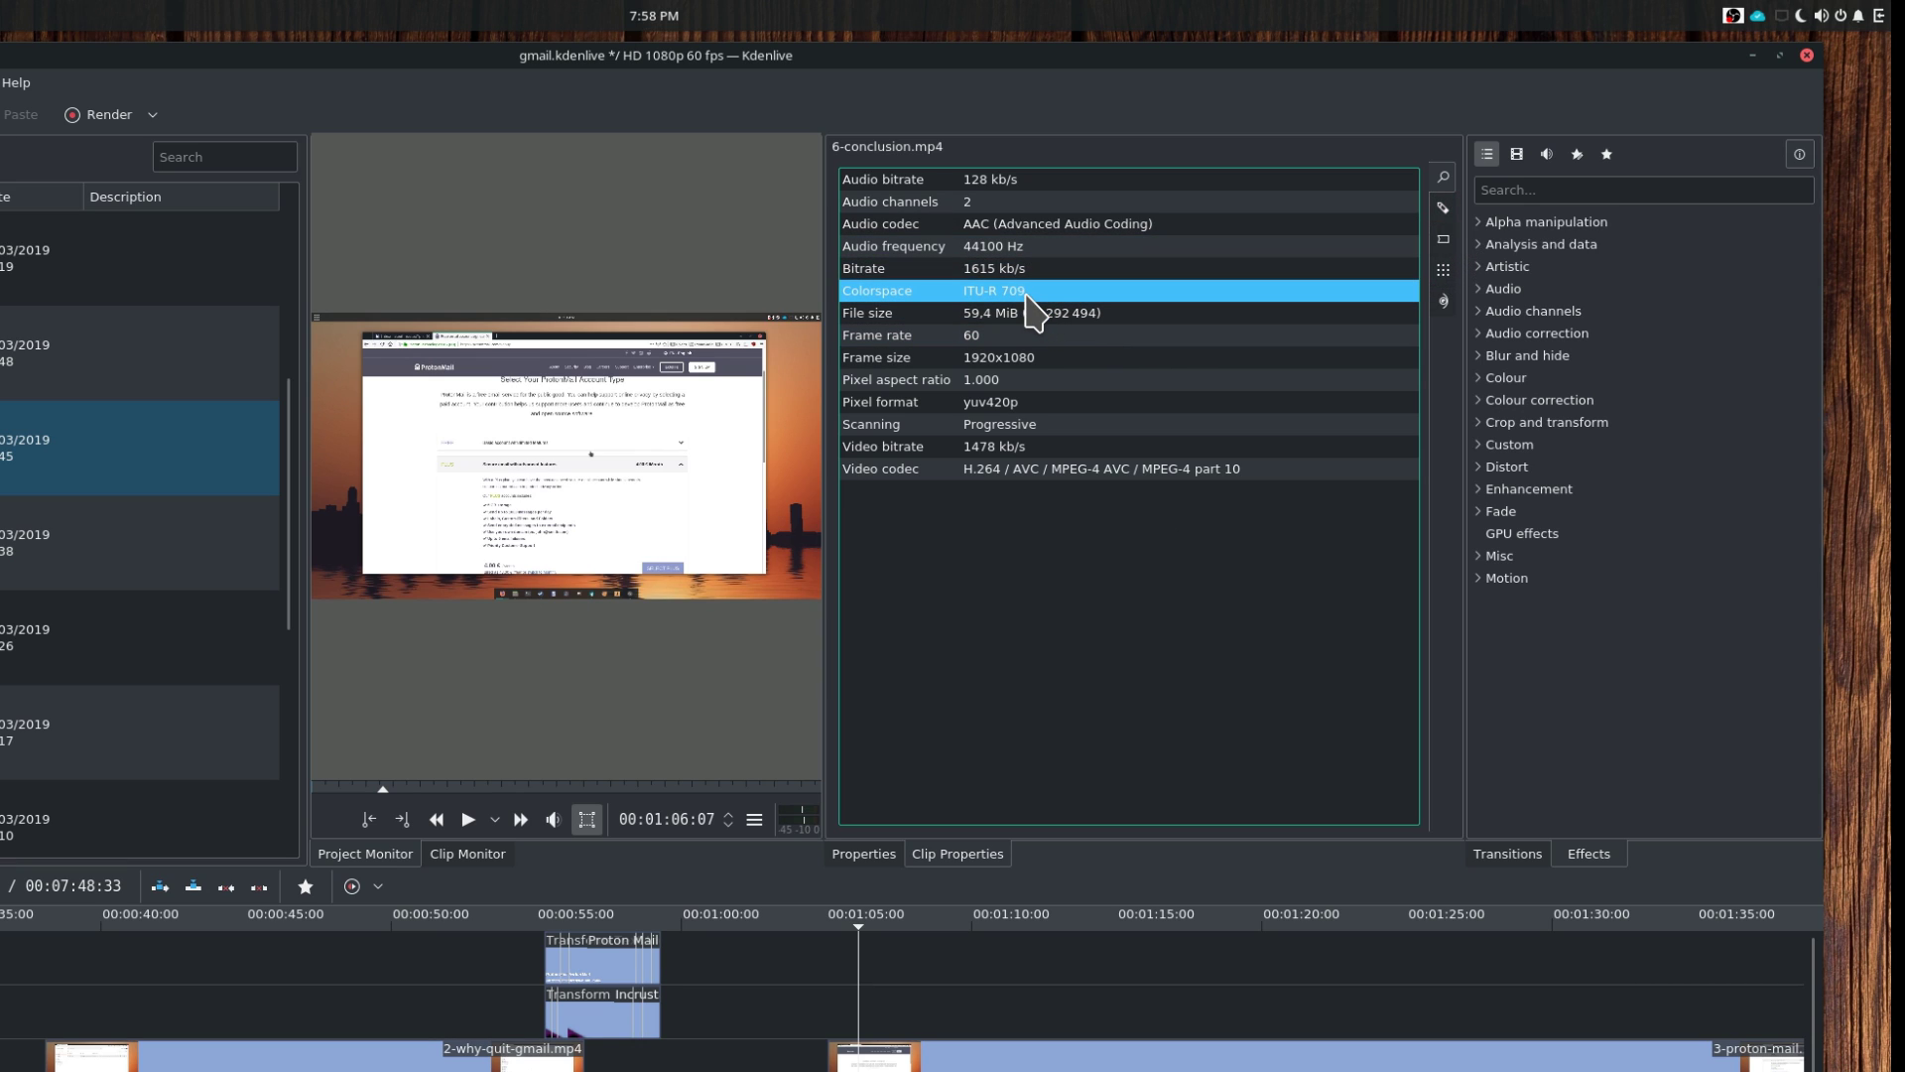
{"action": "left_click", "coordinate": [1443, 207]}
{"action": "left_click", "coordinate": [886, 179]}
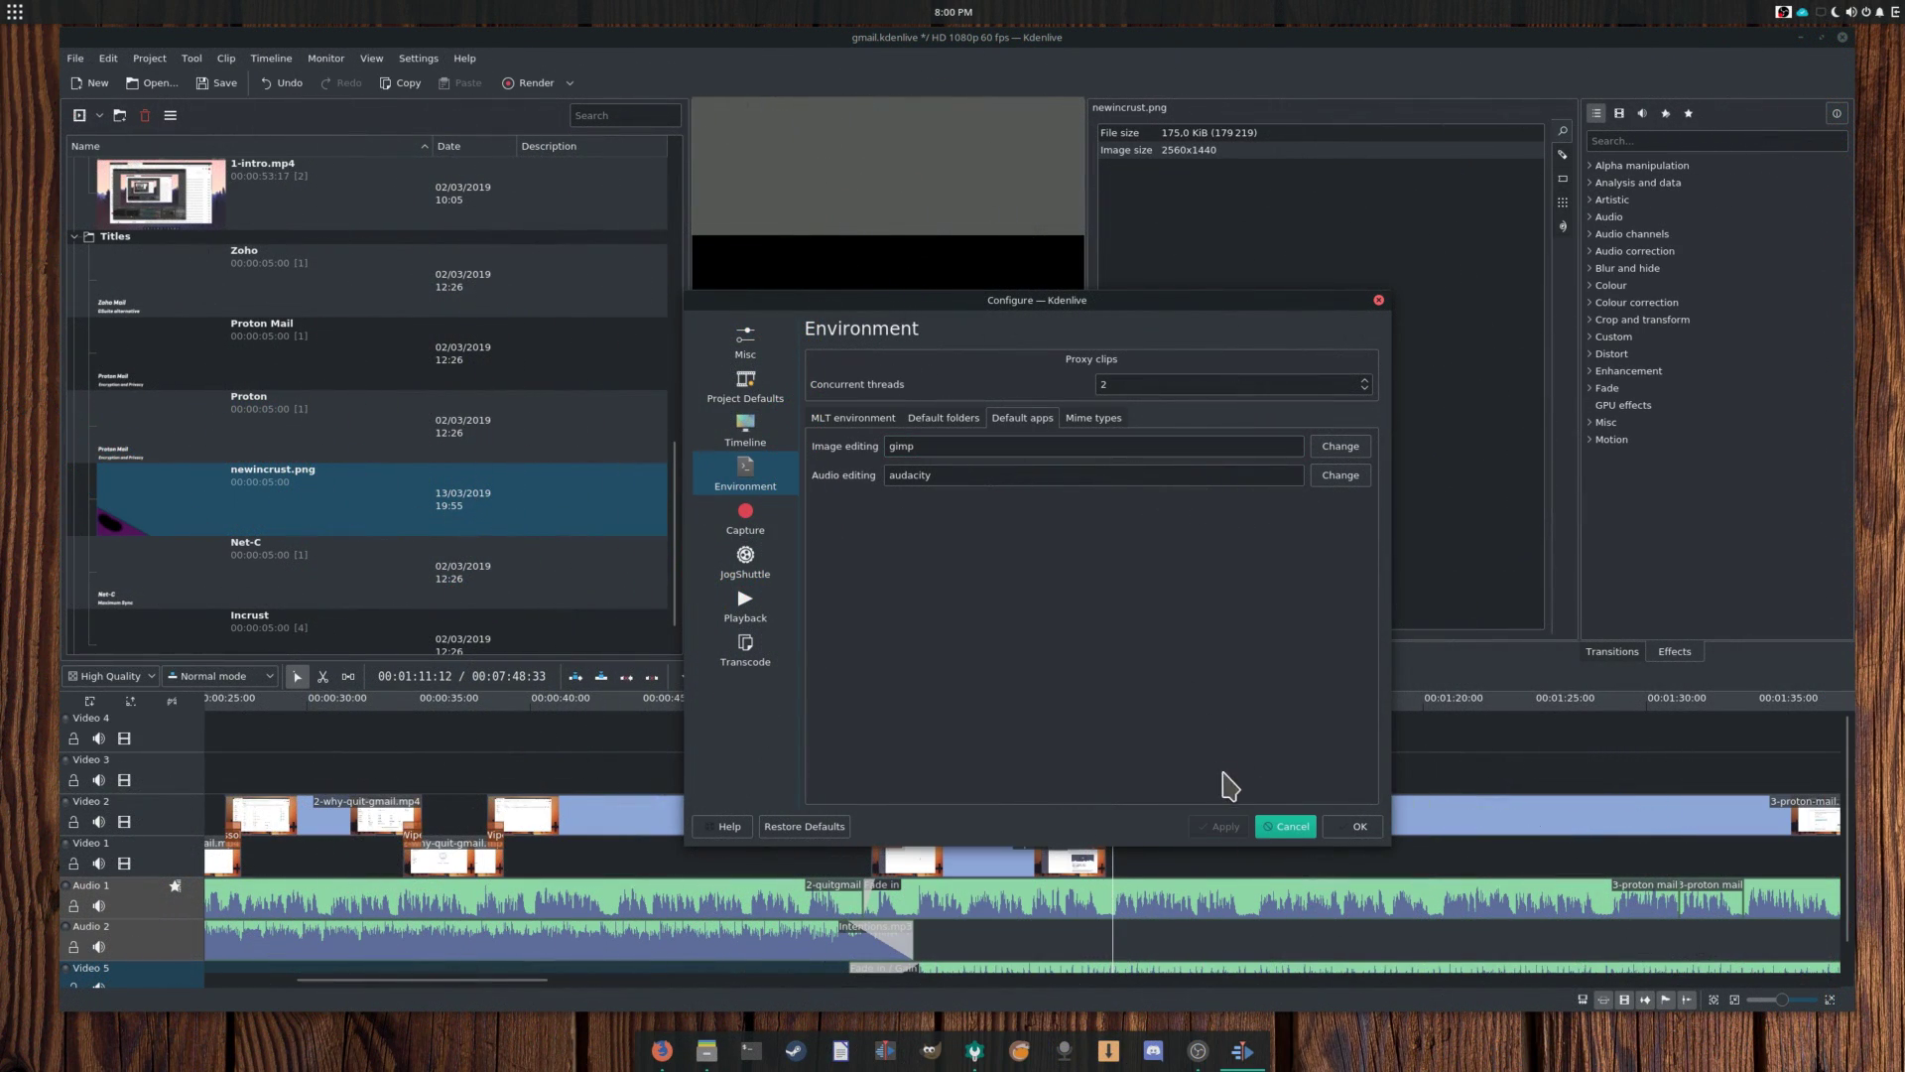
Step: Confirm the Configure settings with OK and dismiss the newincrust.png actions menu
{"action": "left_click", "coordinate": [1355, 826]}
{"action": "right_click", "coordinate": [321, 483]}
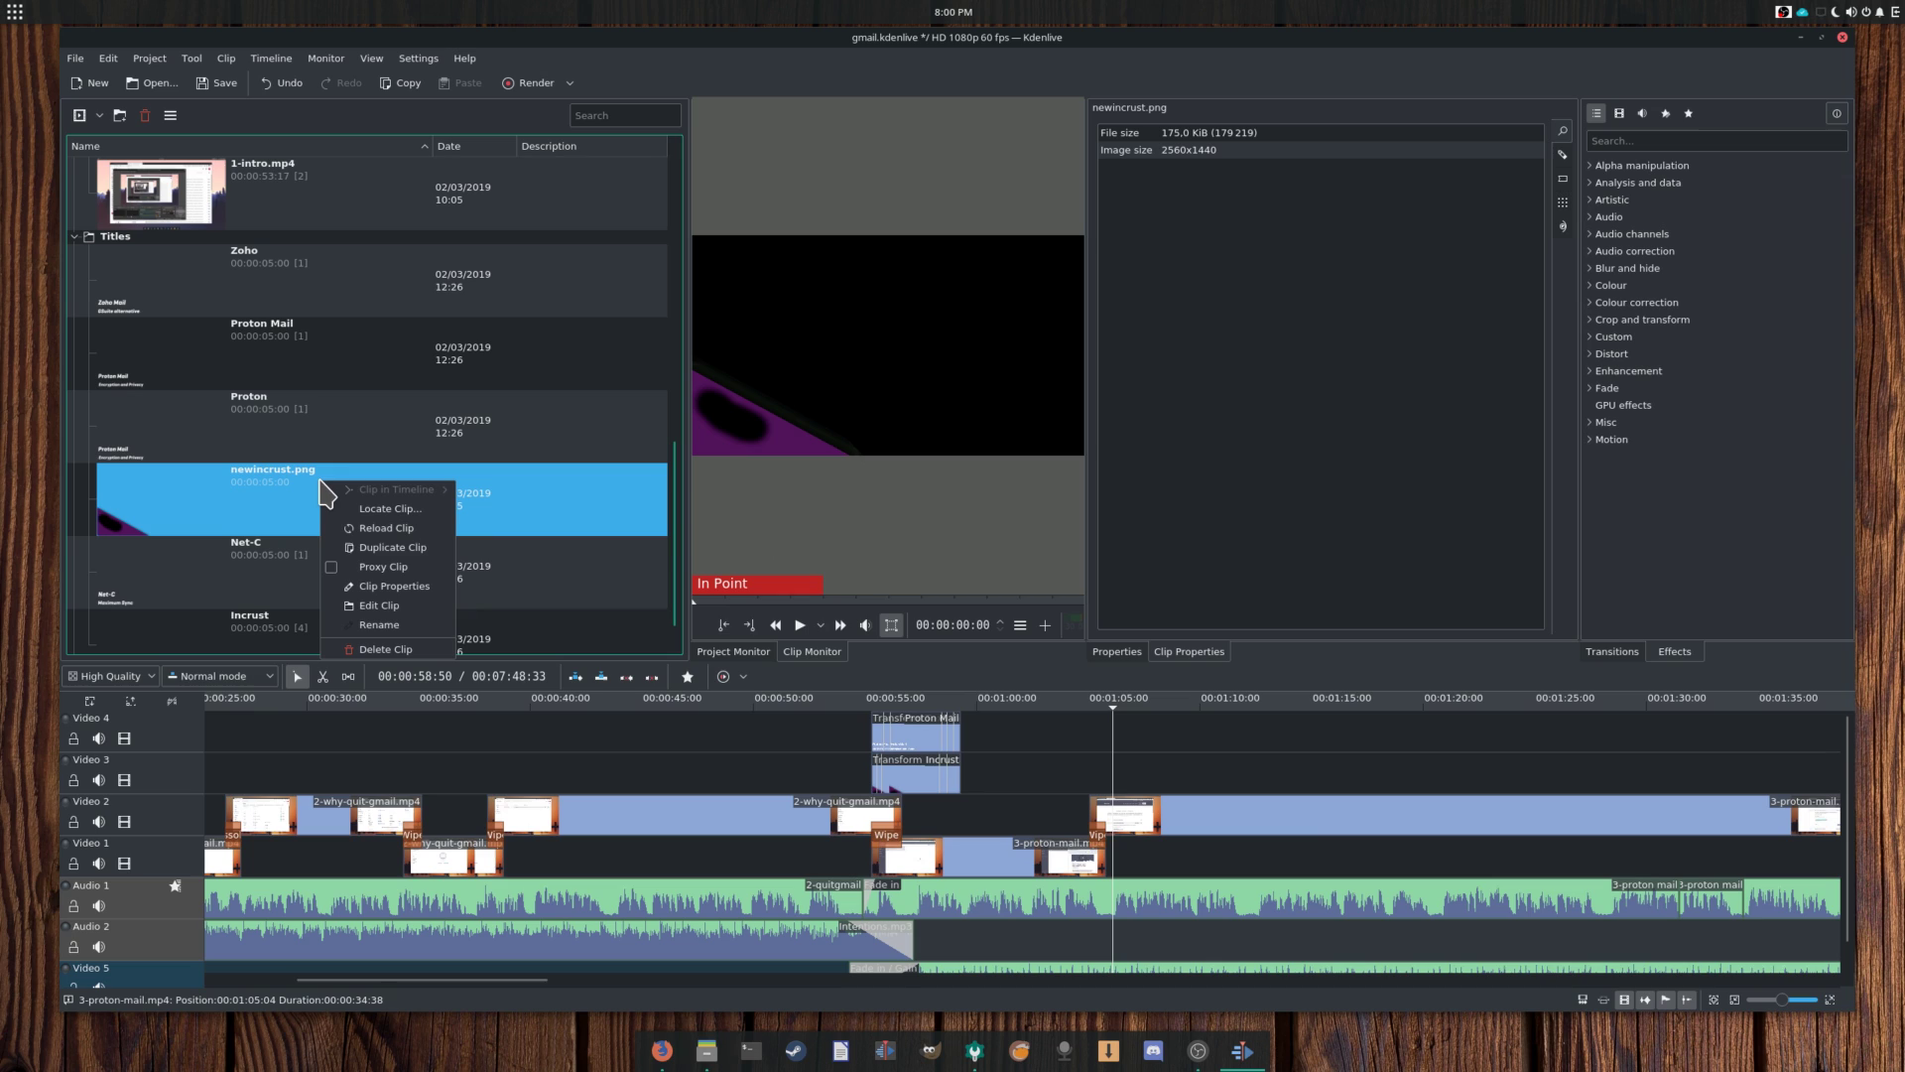
{"action": "left_click", "coordinate": [377, 606]}
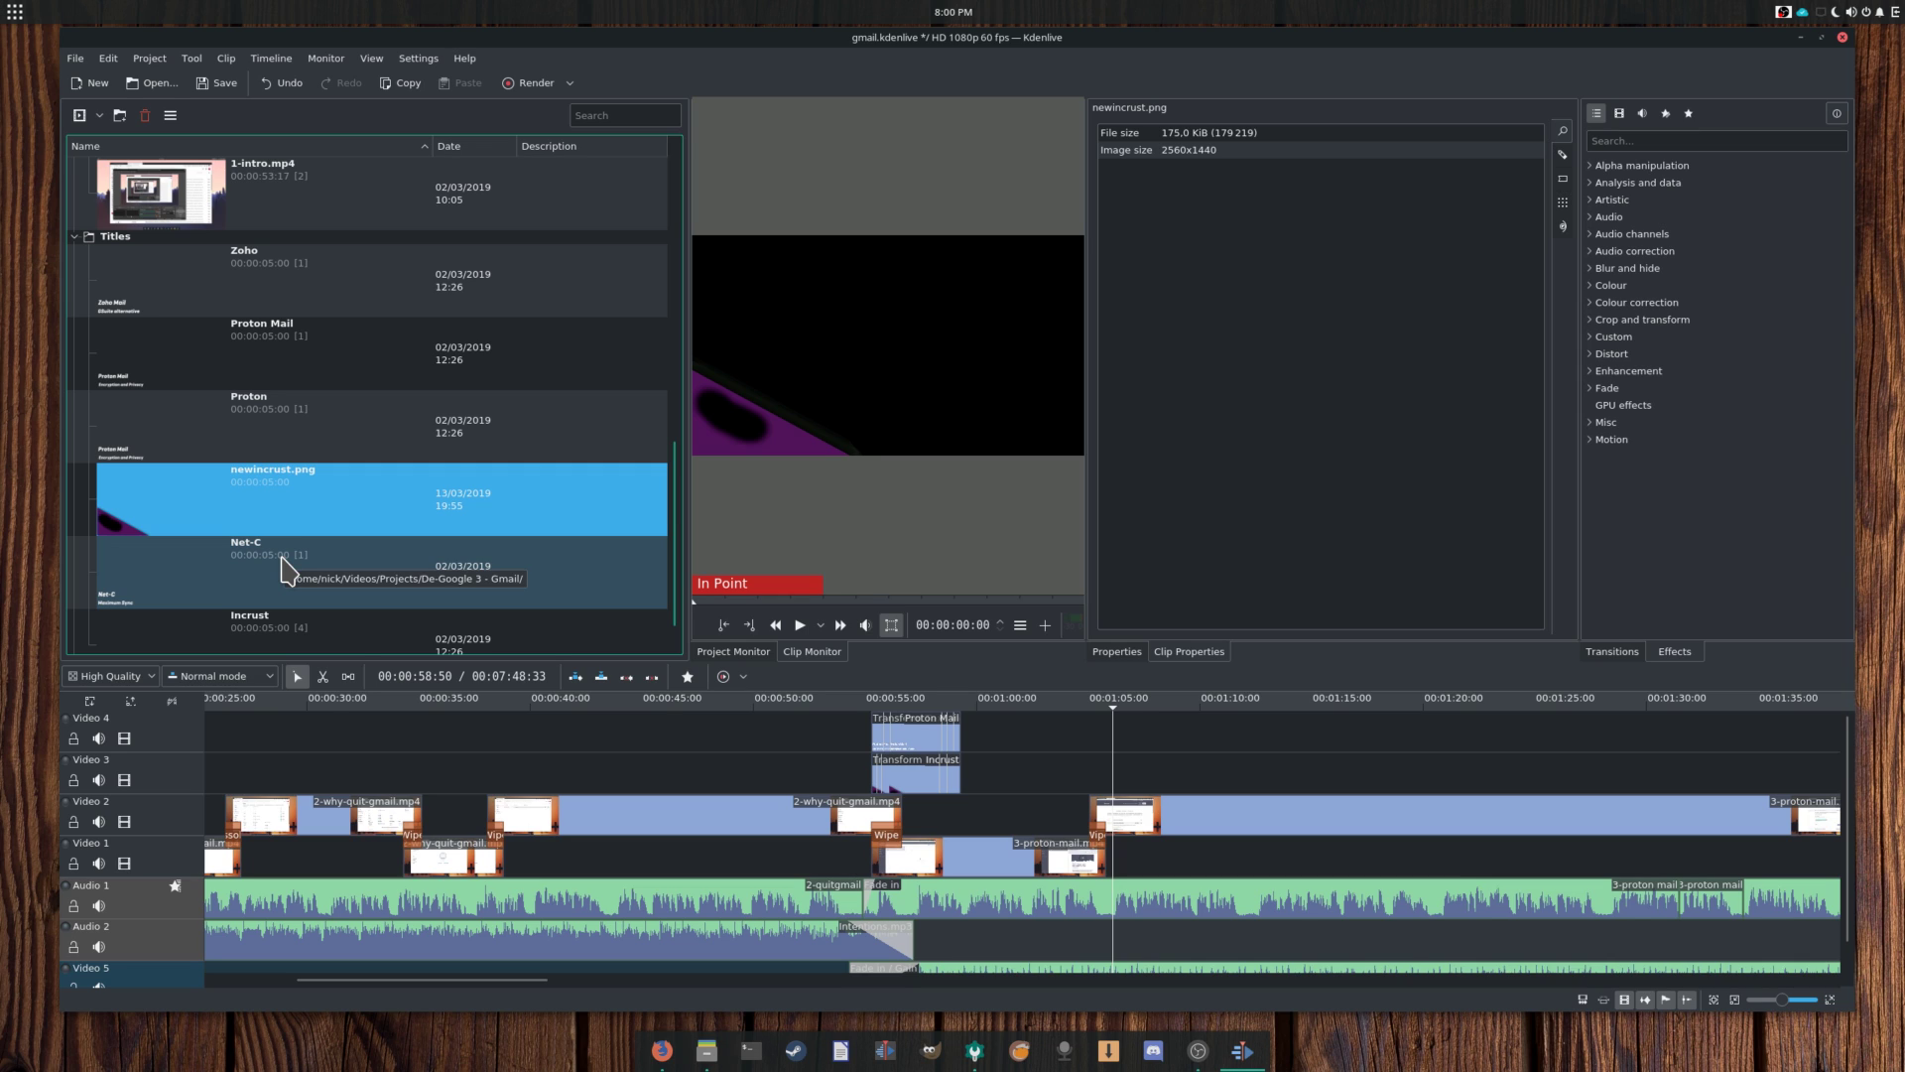
{"action": "scroll", "coordinate": [307, 526], "scroll_direction": "down", "scroll_amount": 1}
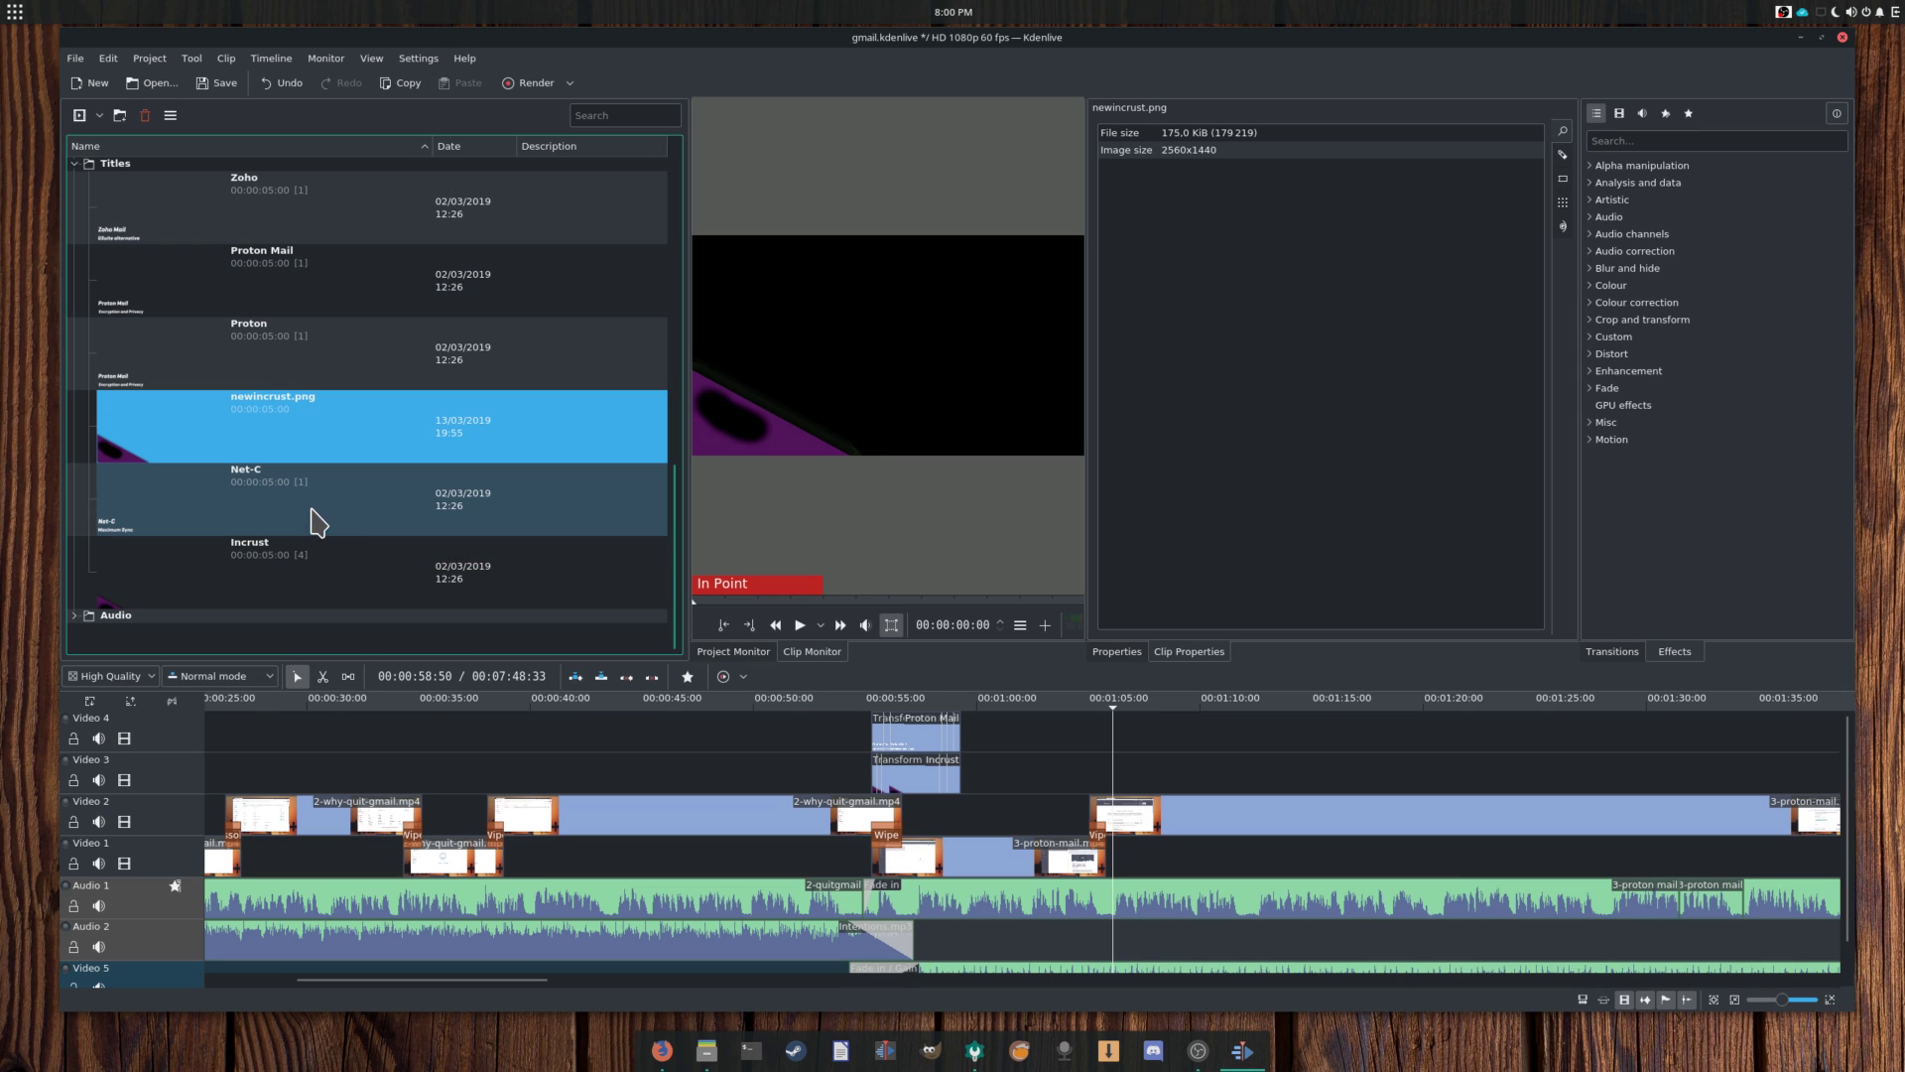
Step: Edit the Proton title, moving the 'Why Quit Gmail ?' text to the frame centre
{"action": "left_click", "coordinate": [288, 374]}
{"action": "right_click", "coordinate": [280, 363]}
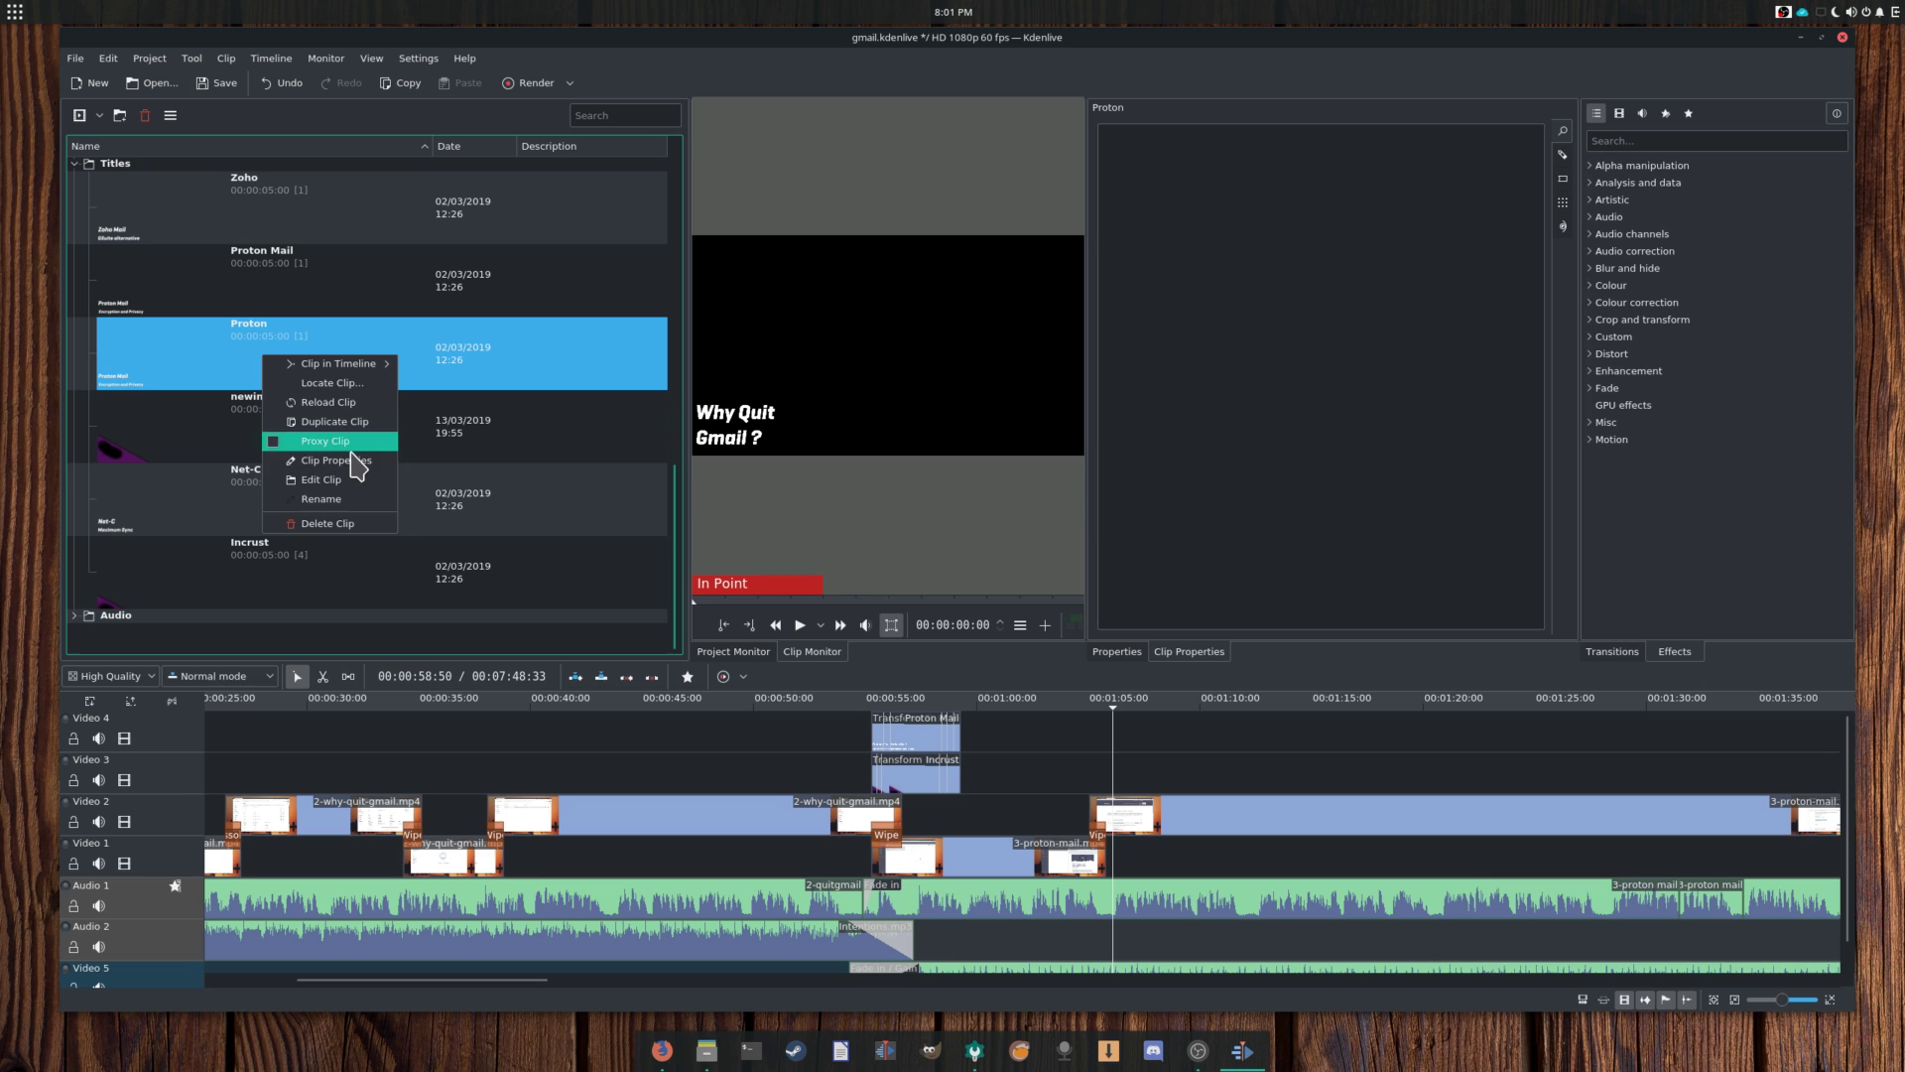
{"action": "left_click", "coordinate": [348, 493]}
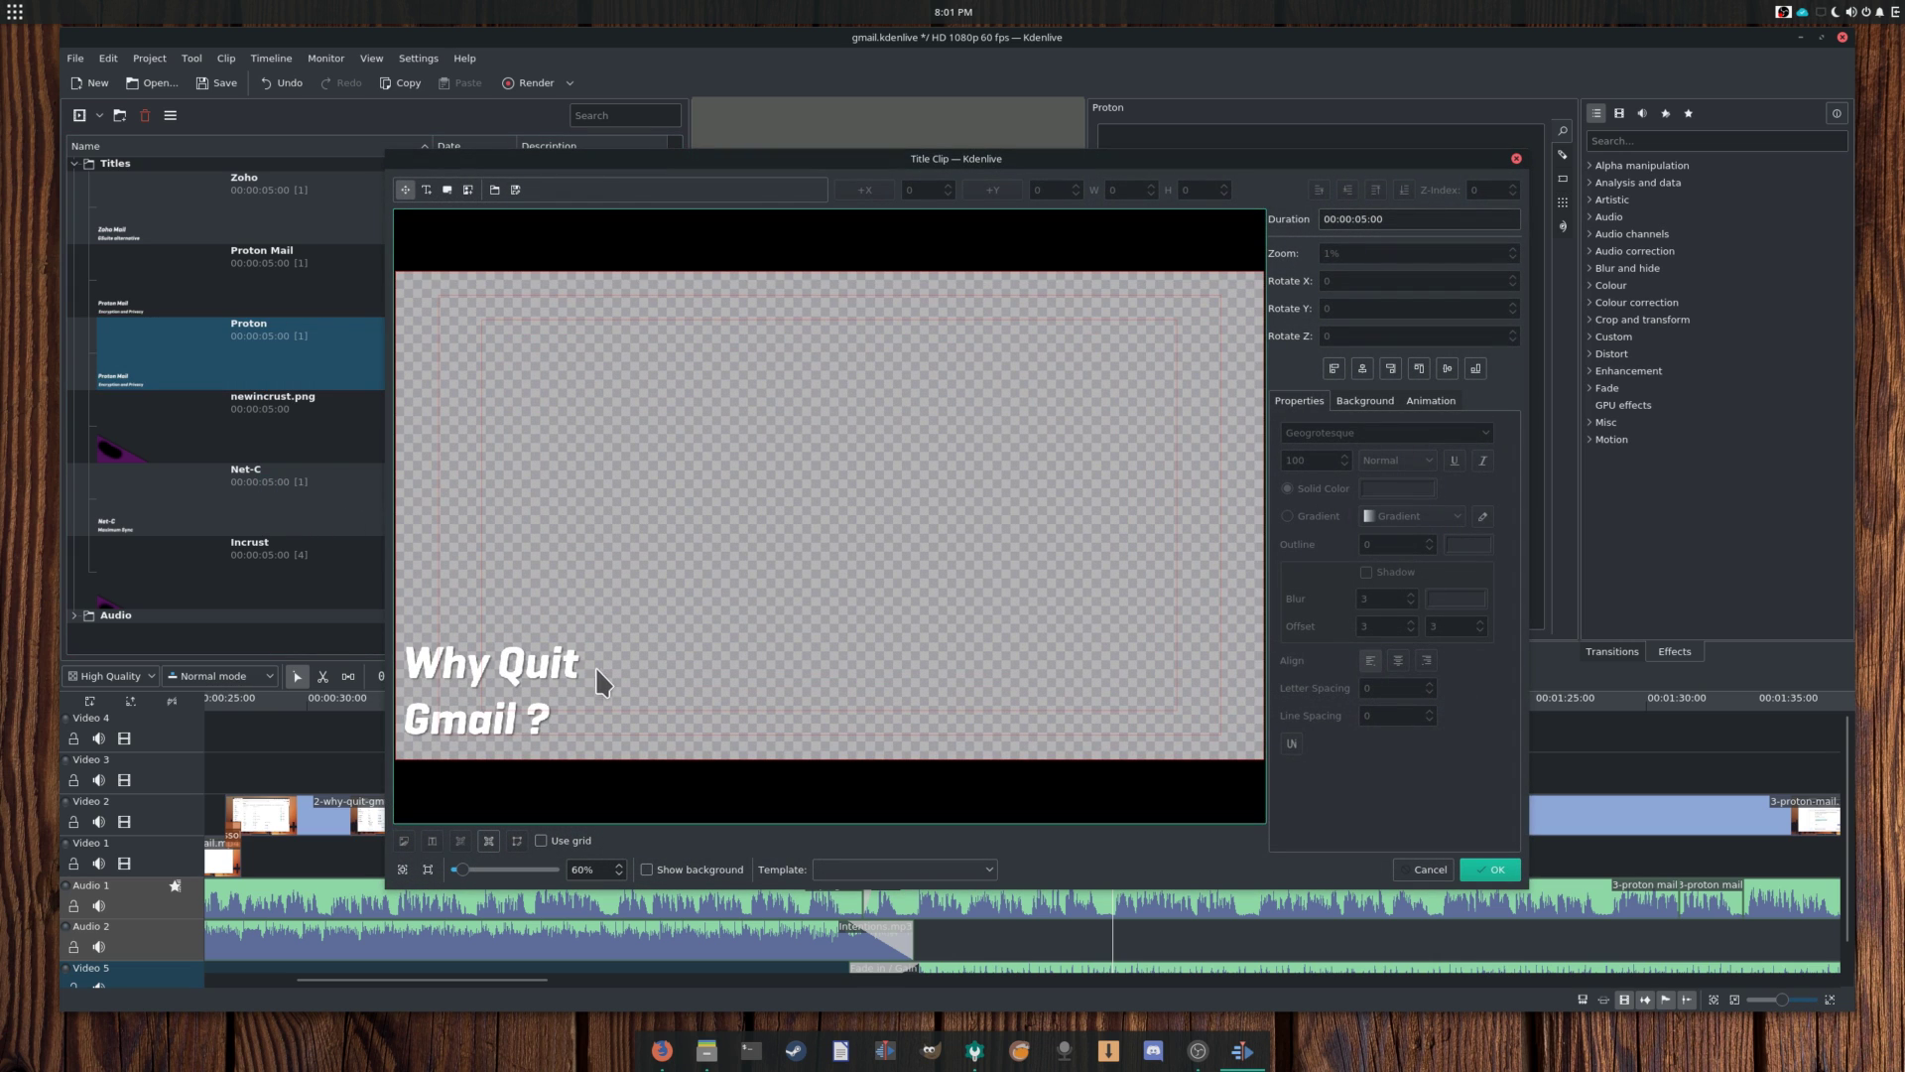
{"action": "left_click_drag", "start_coordinate": [556, 670], "coordinate": [901, 481]}
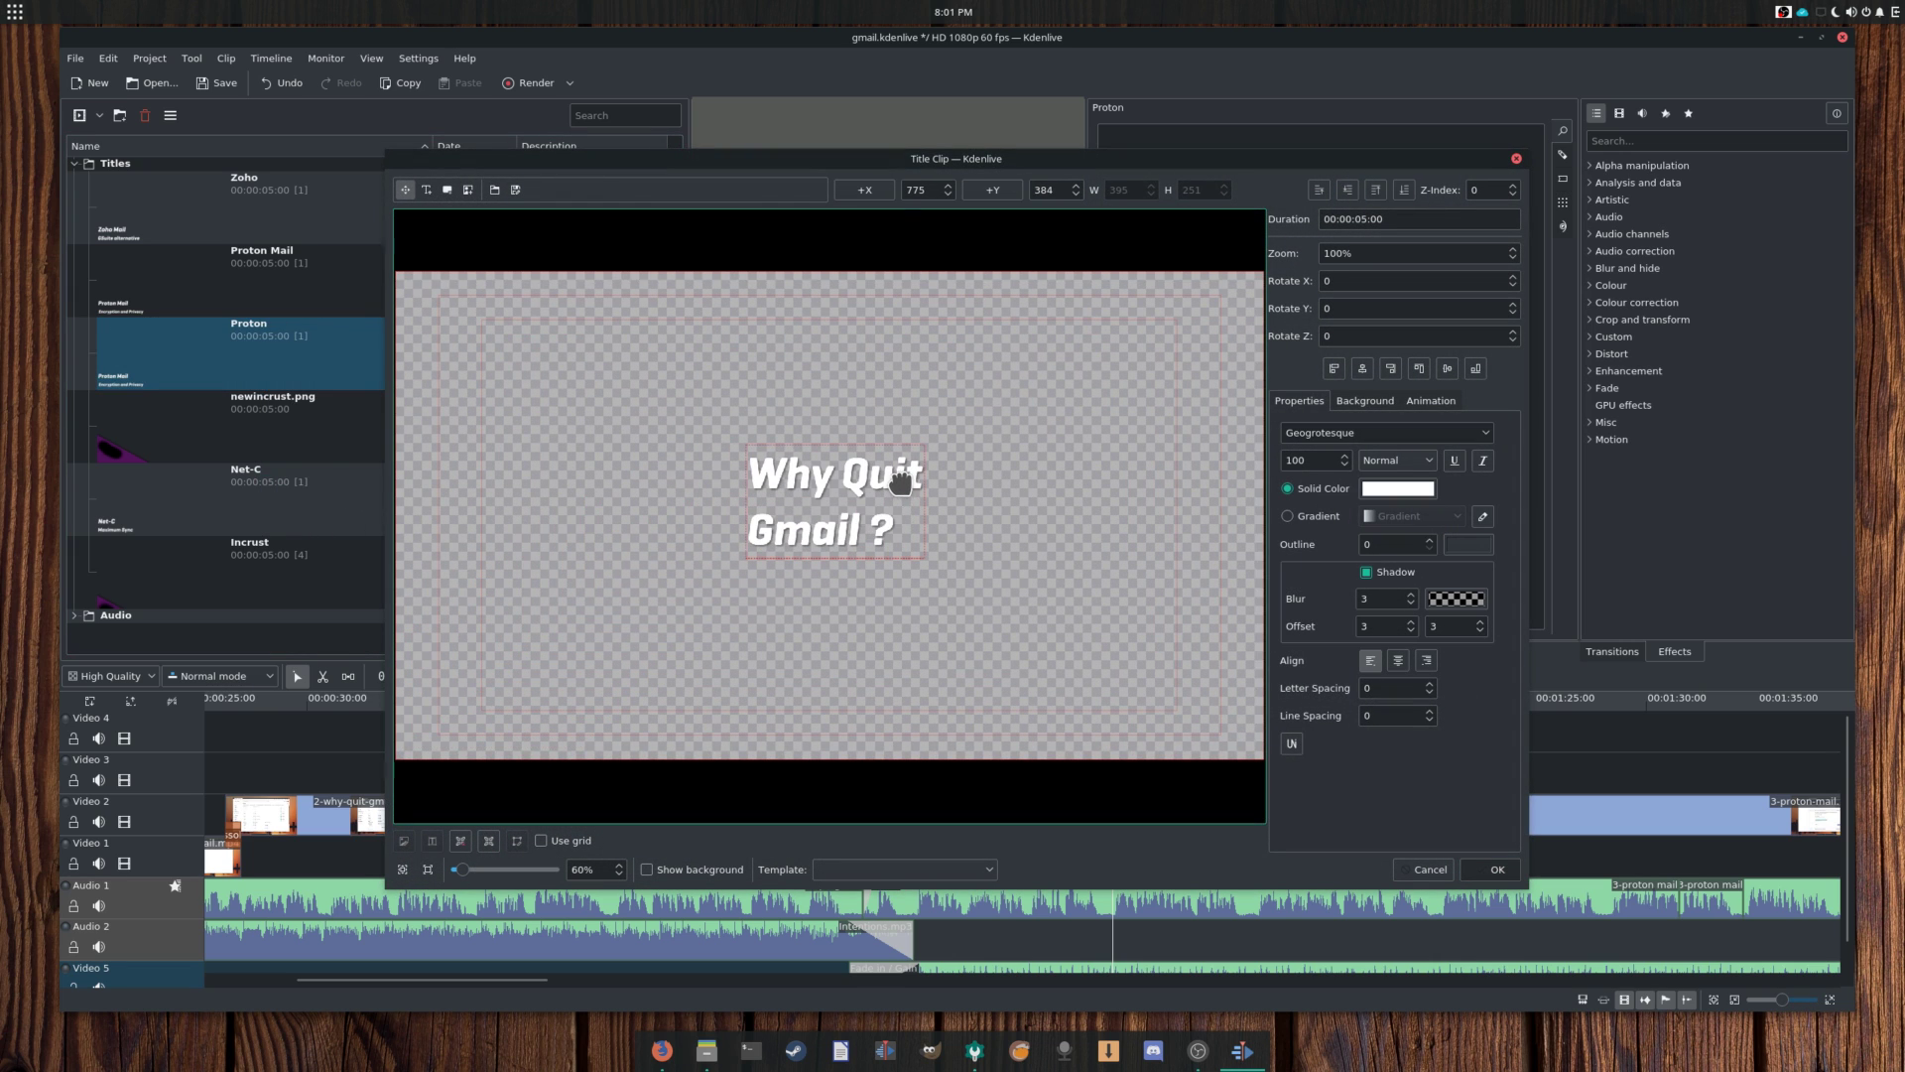
{"action": "left_click", "coordinate": [1491, 870]}
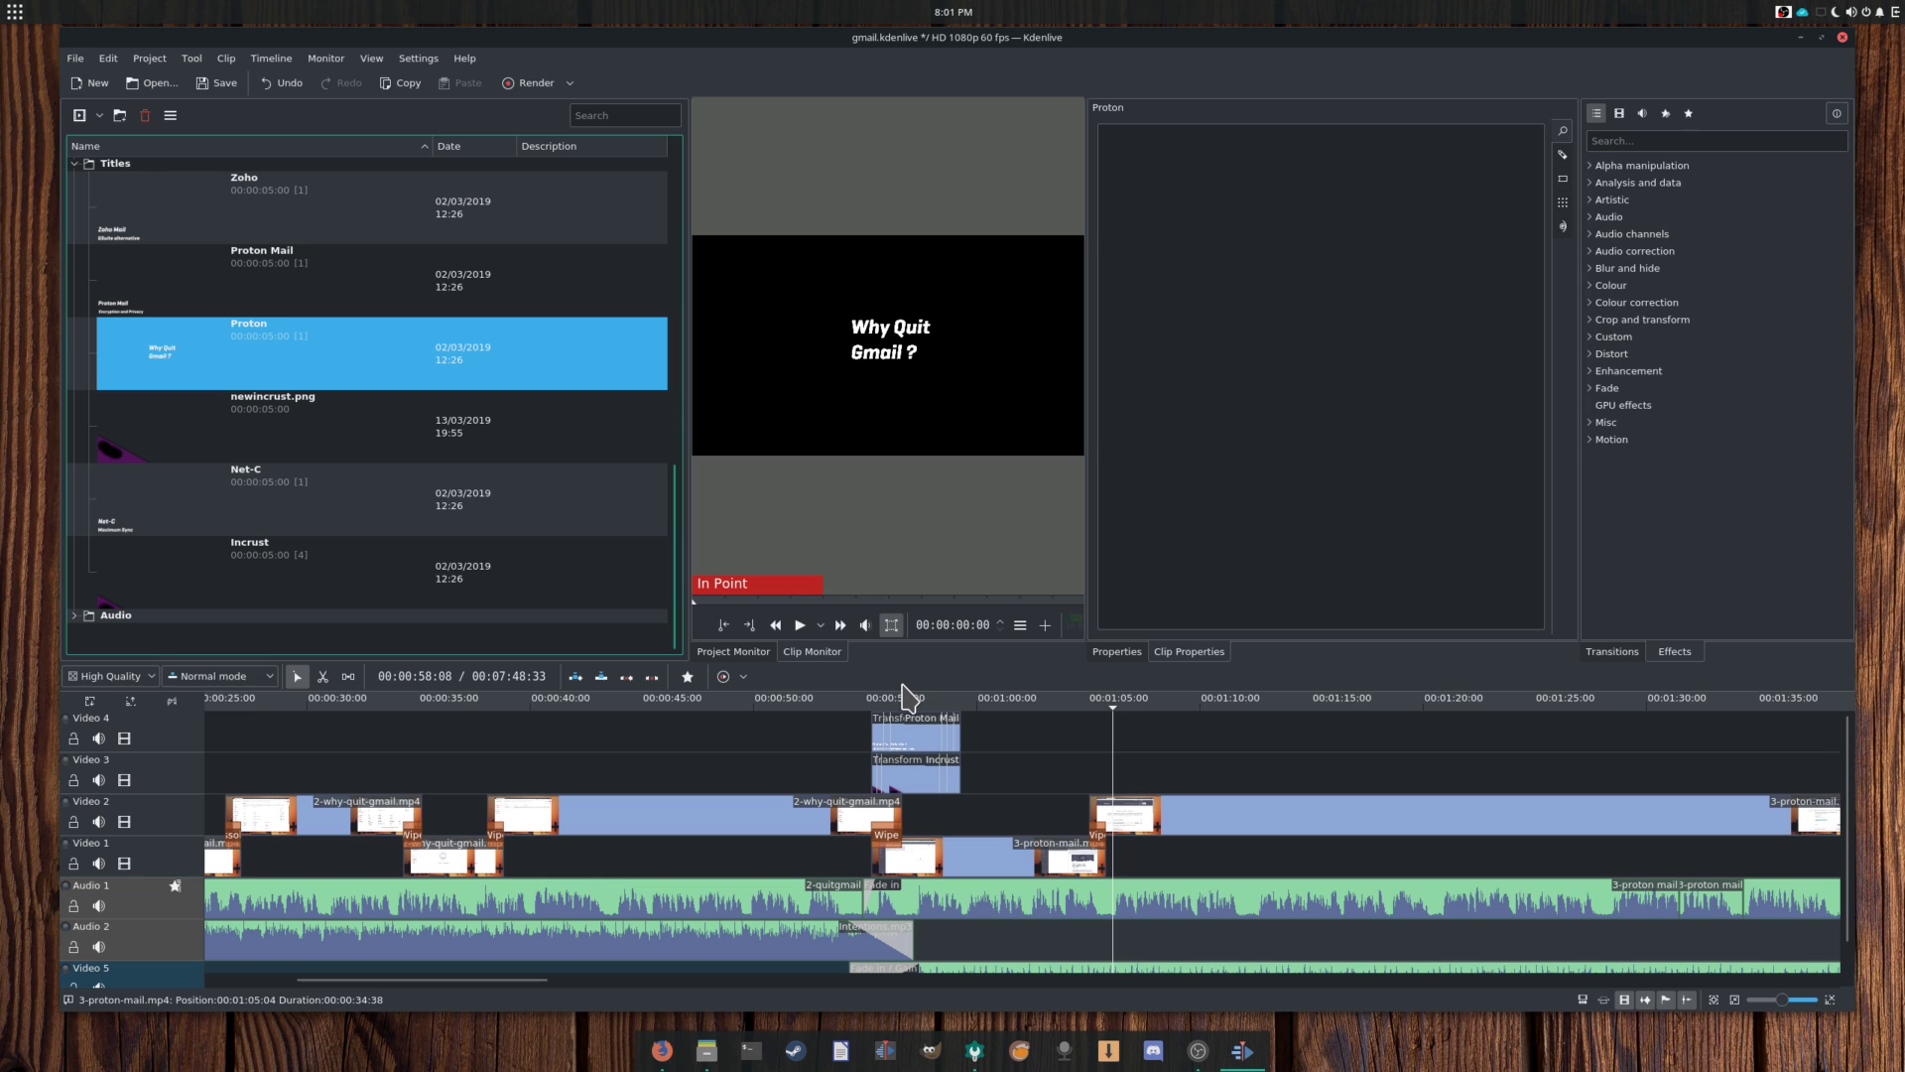
Step: Dismiss Gmail.mp4's actions menu without choosing anything, then preview counter.mlt
{"action": "scroll", "coordinate": [340, 515], "scroll_direction": "up", "scroll_amount": 5}
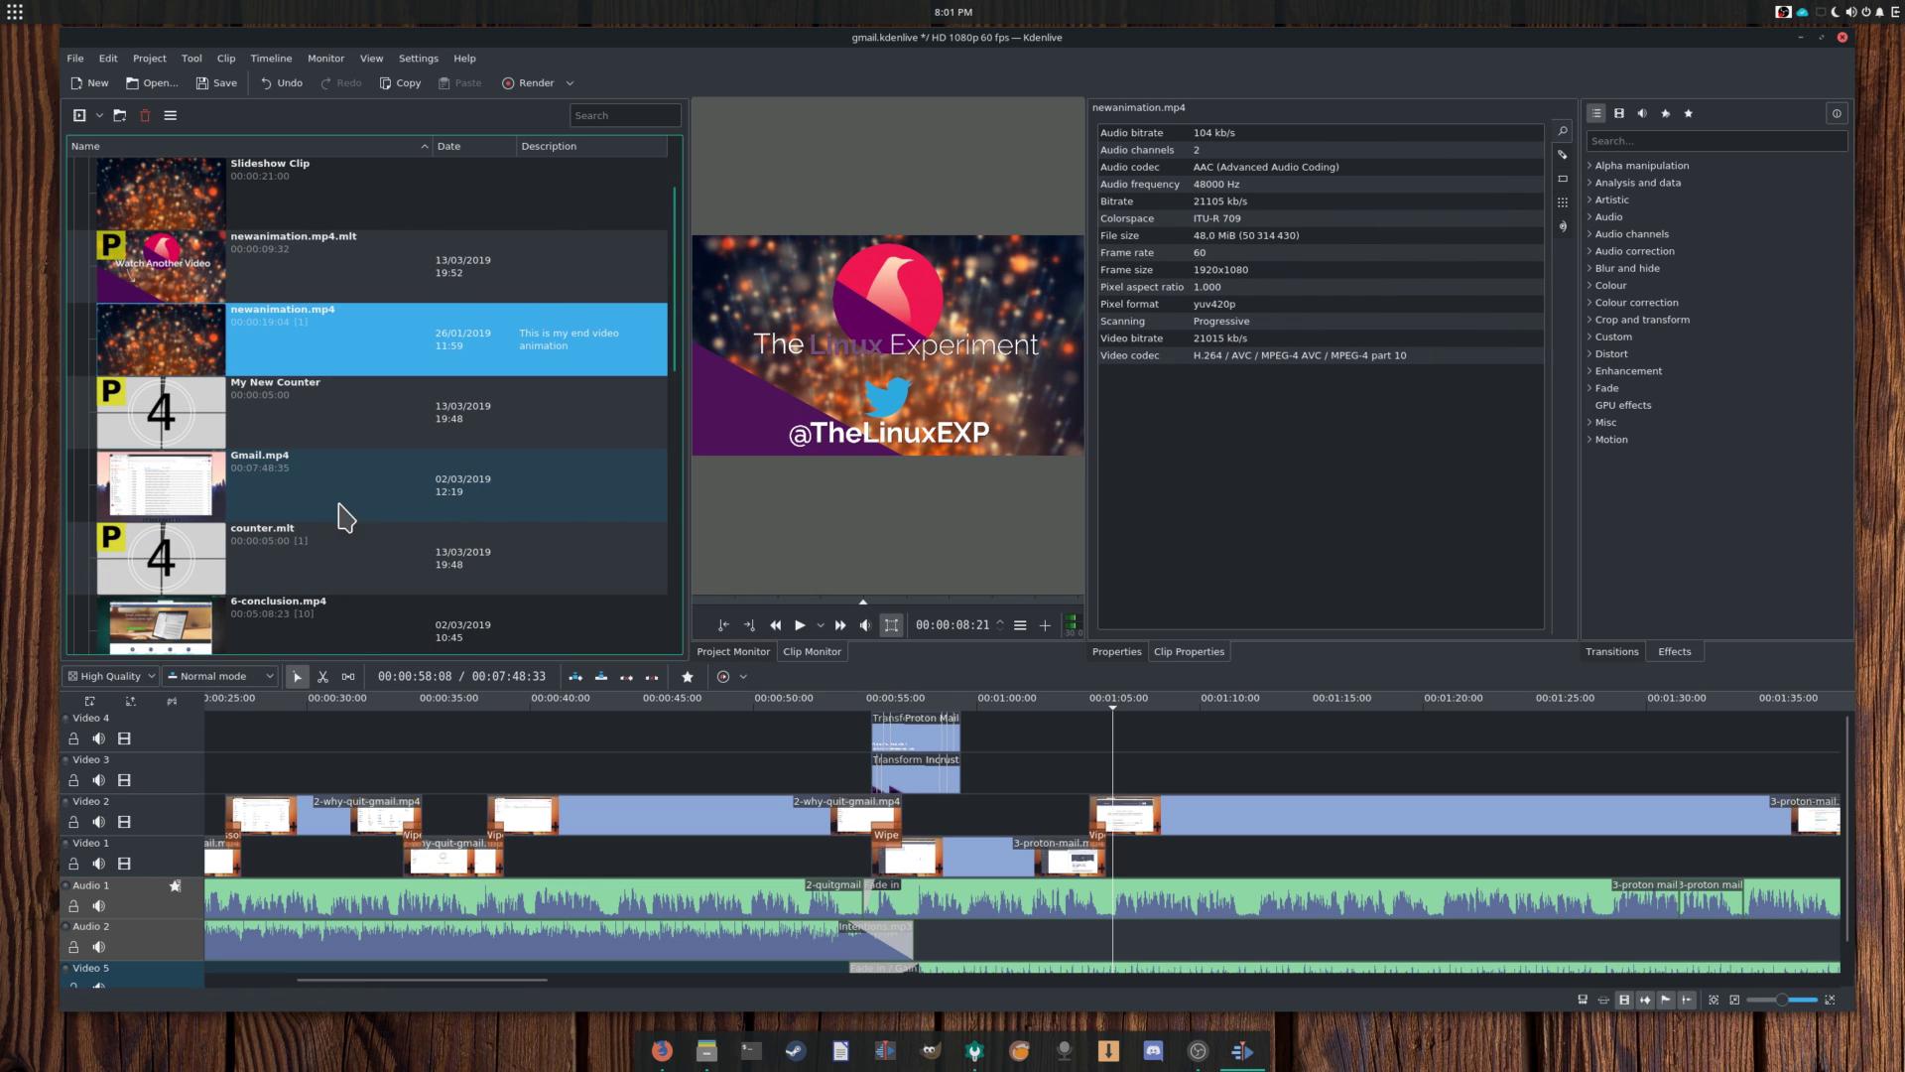
{"action": "right_click", "coordinate": [285, 489]}
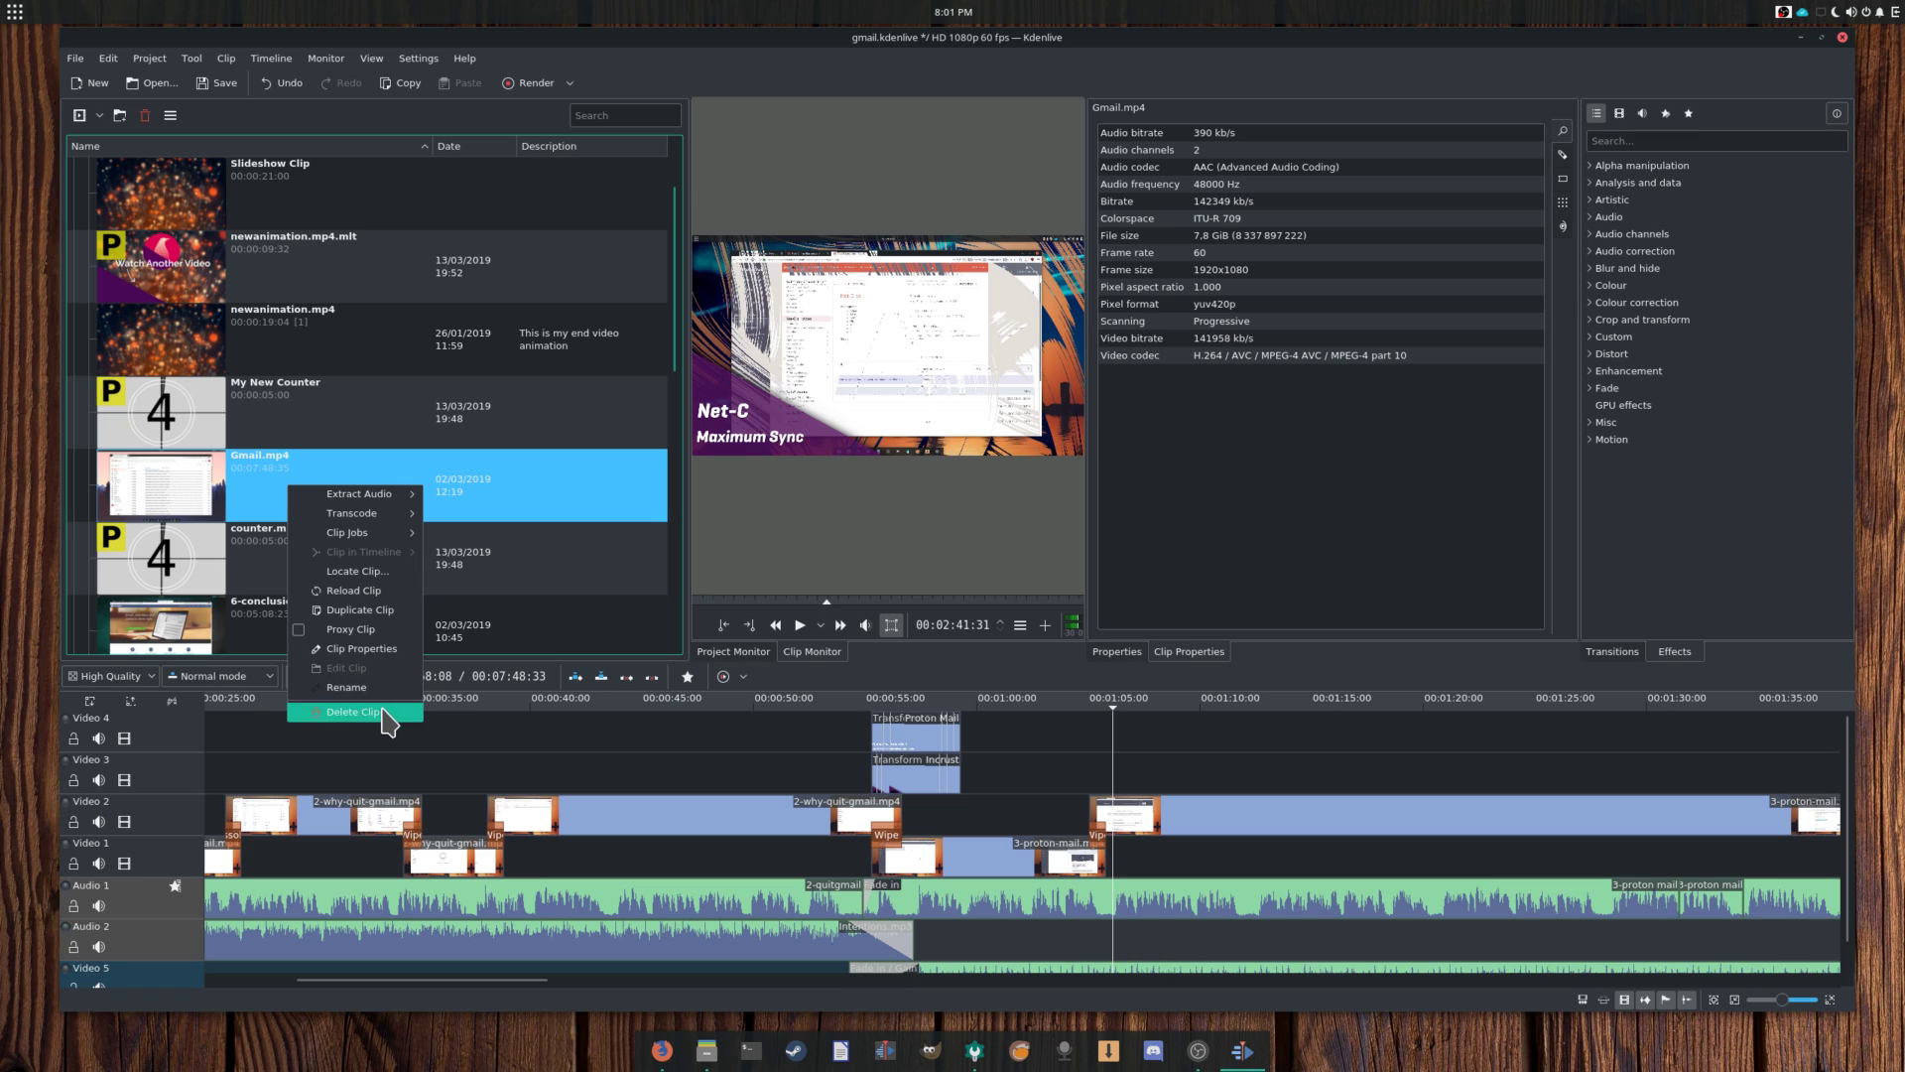
{"action": "left_click", "coordinate": [510, 531]}
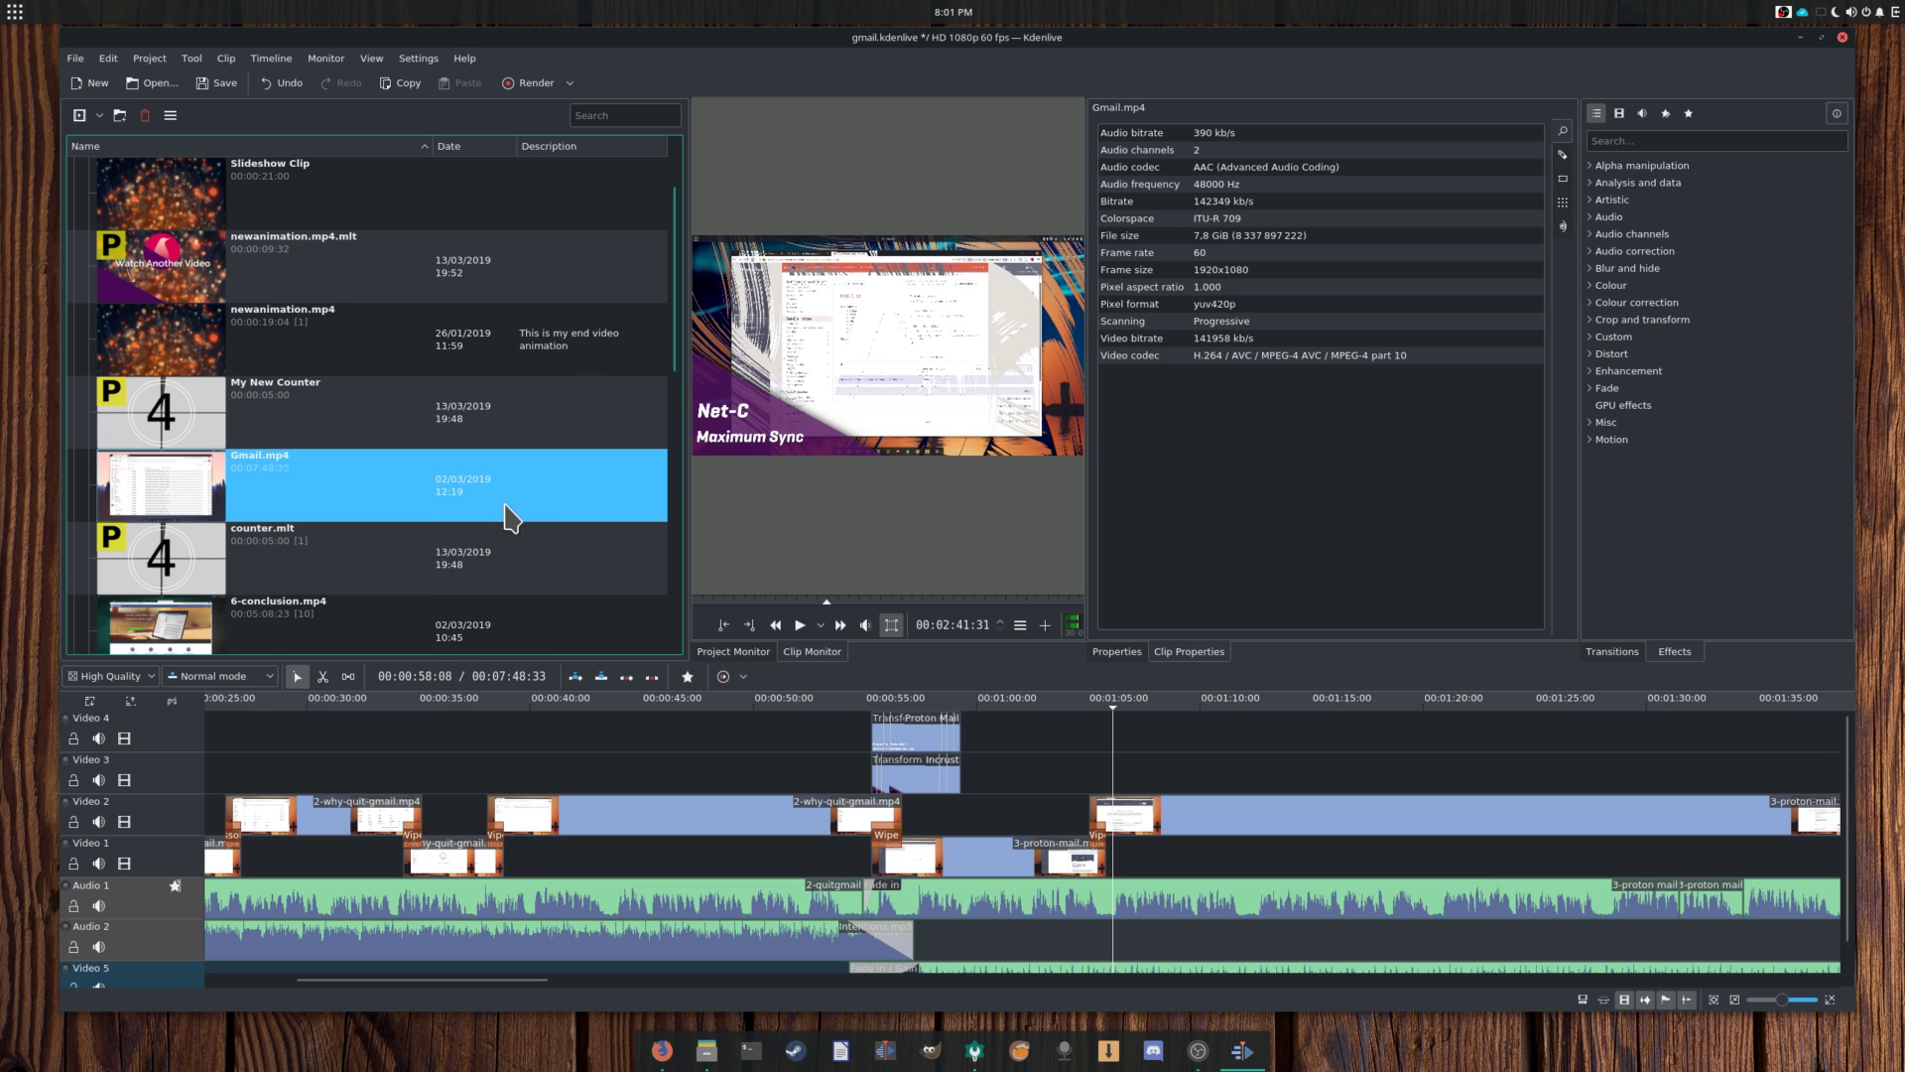
{"action": "scroll", "coordinate": [506, 518], "scroll_direction": "up", "scroll_amount": 1}
{"action": "scroll", "coordinate": [419, 486], "scroll_direction": "down", "scroll_amount": 3}
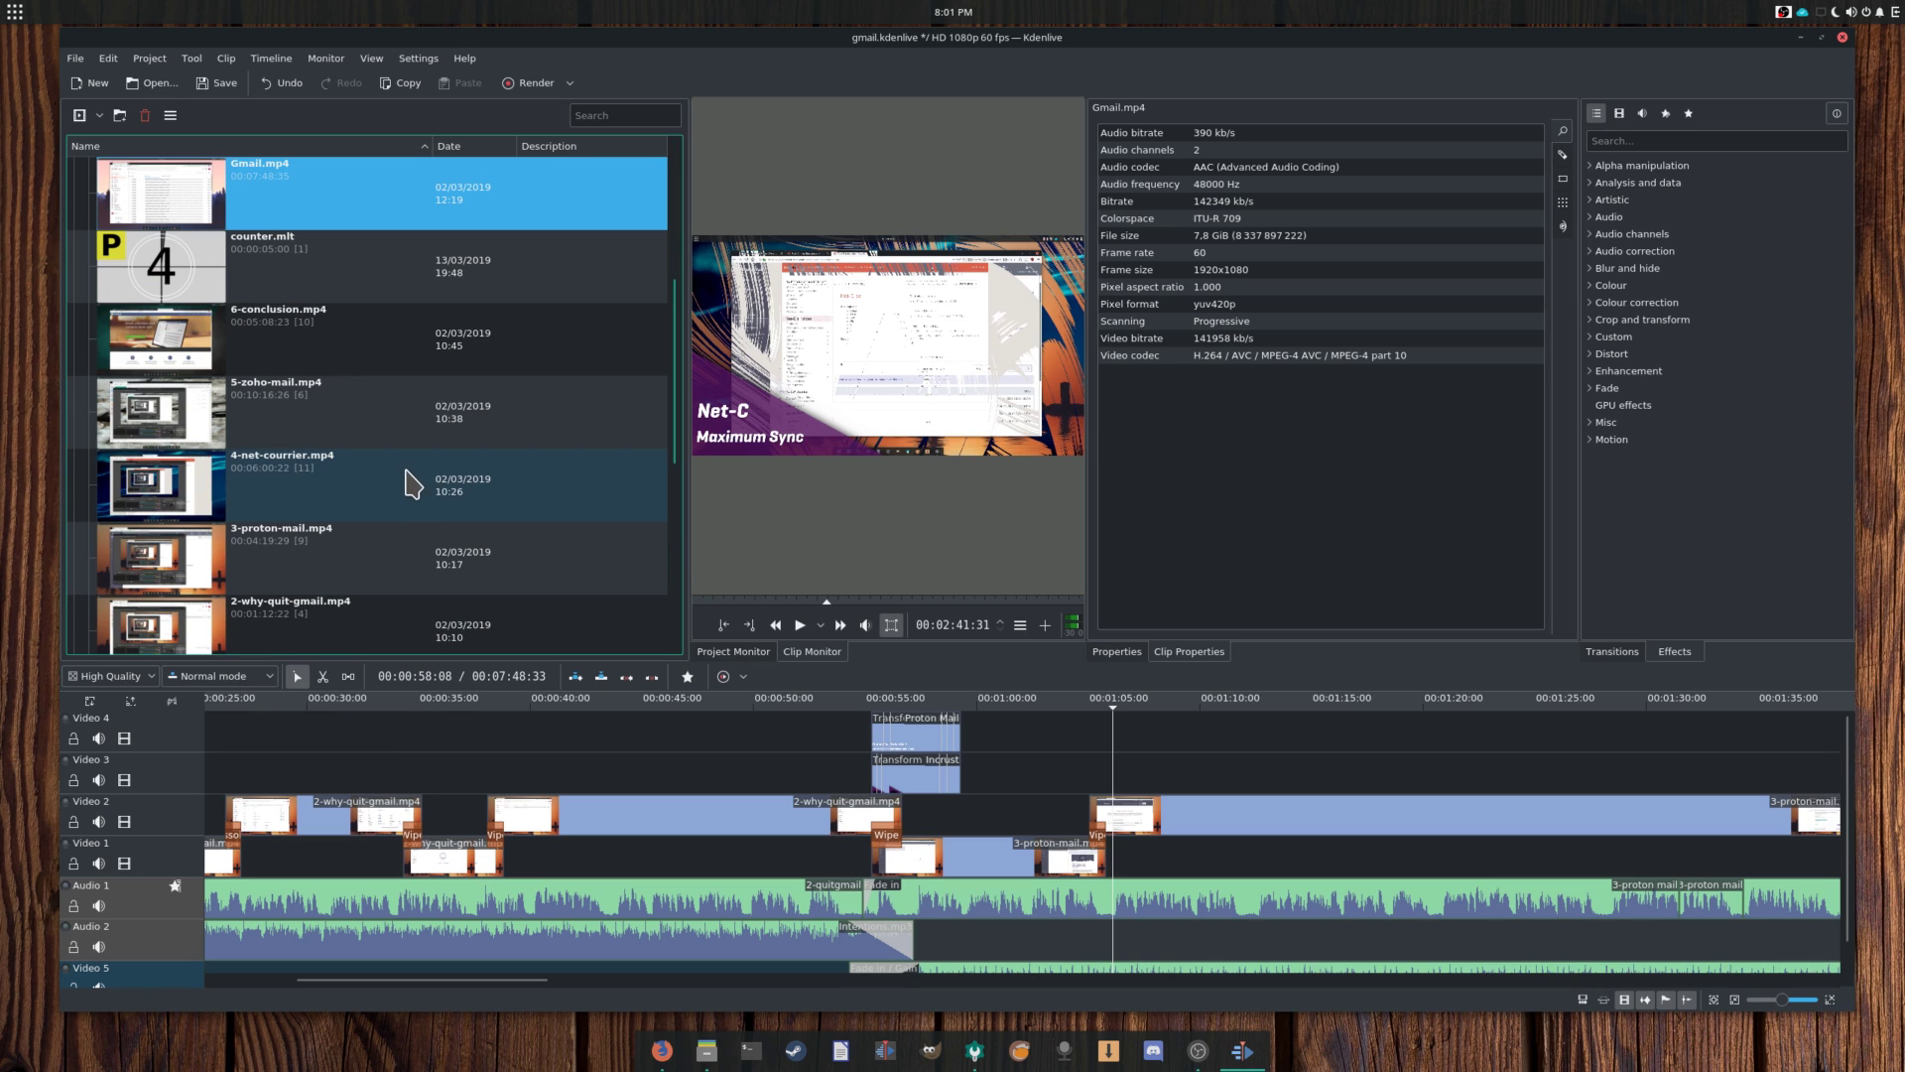
{"action": "left_click", "coordinate": [297, 278]}
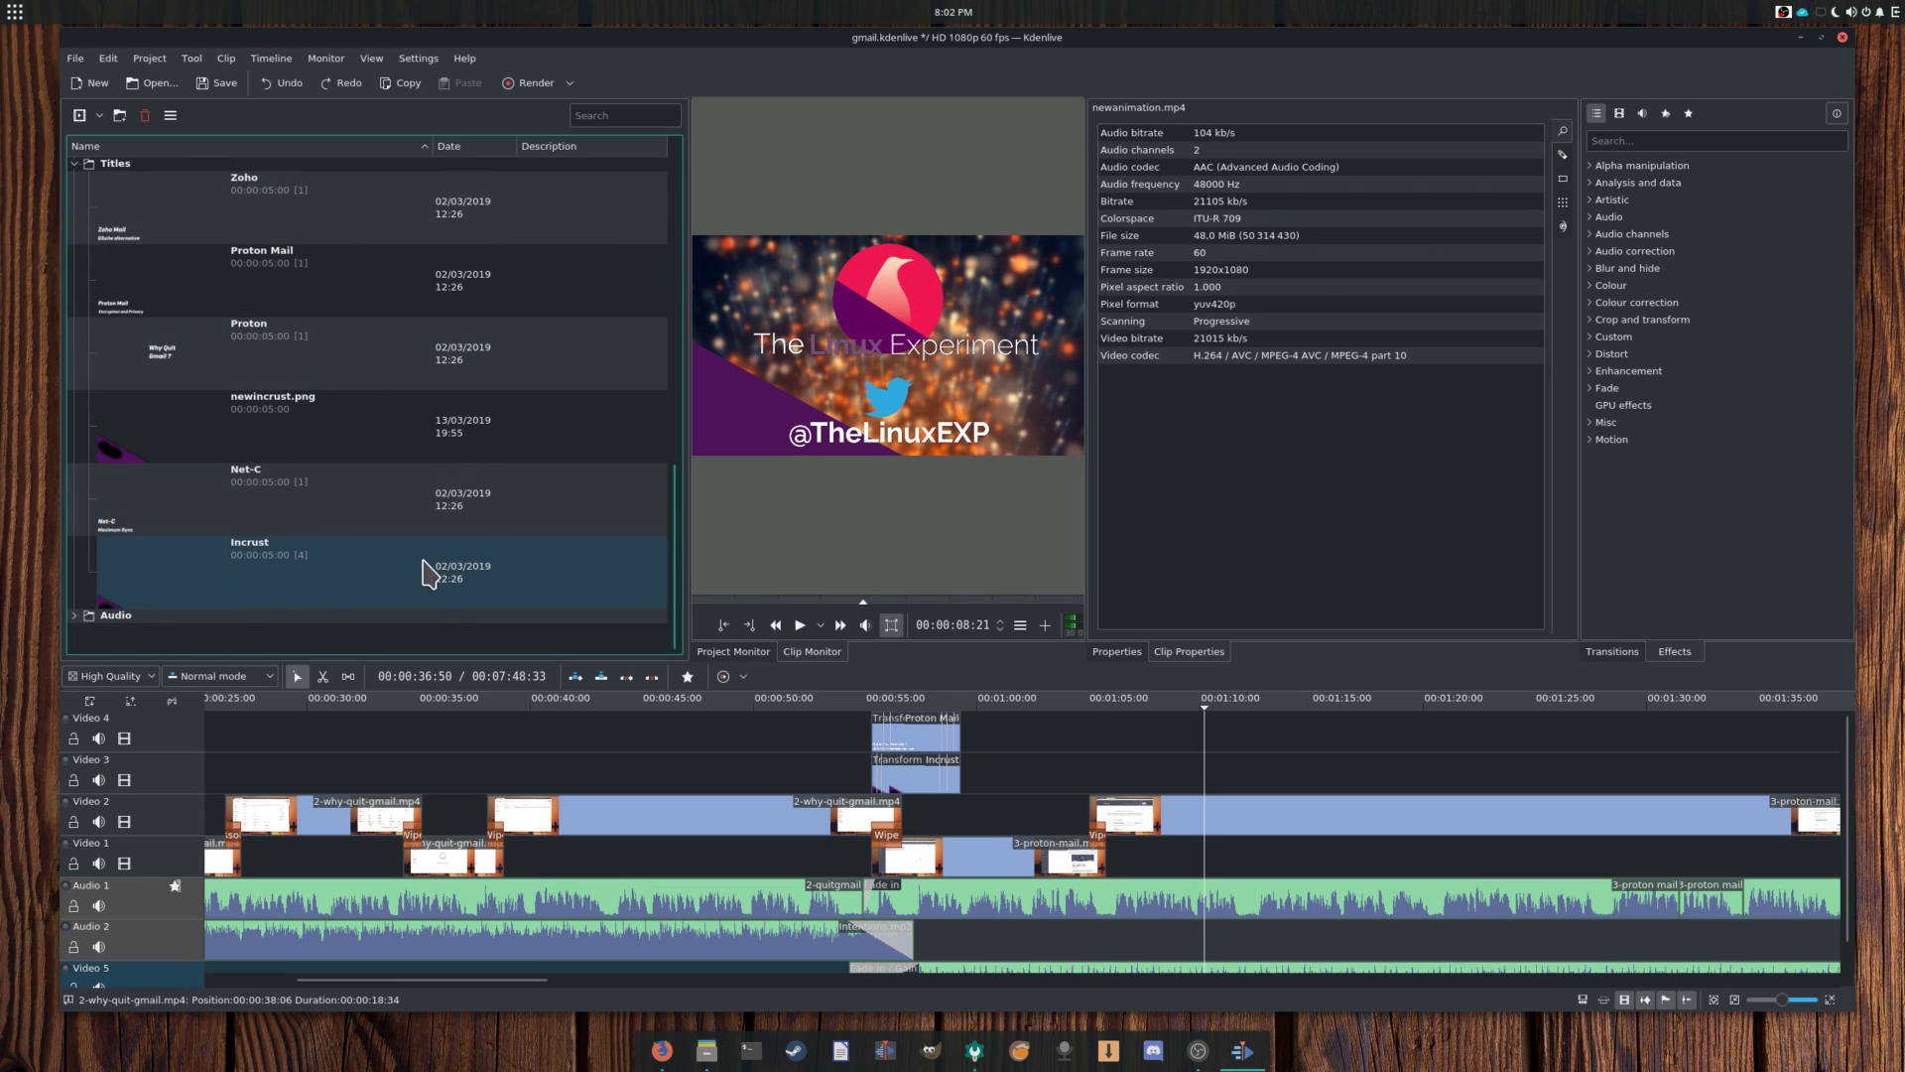
Step: Expand the Audio folder and browse the 7-outro clip's Clip Jobs and Transcode actions
{"action": "double_click", "coordinate": [277, 614]}
{"action": "scroll", "coordinate": [232, 541], "scroll_direction": "down", "scroll_amount": 3}
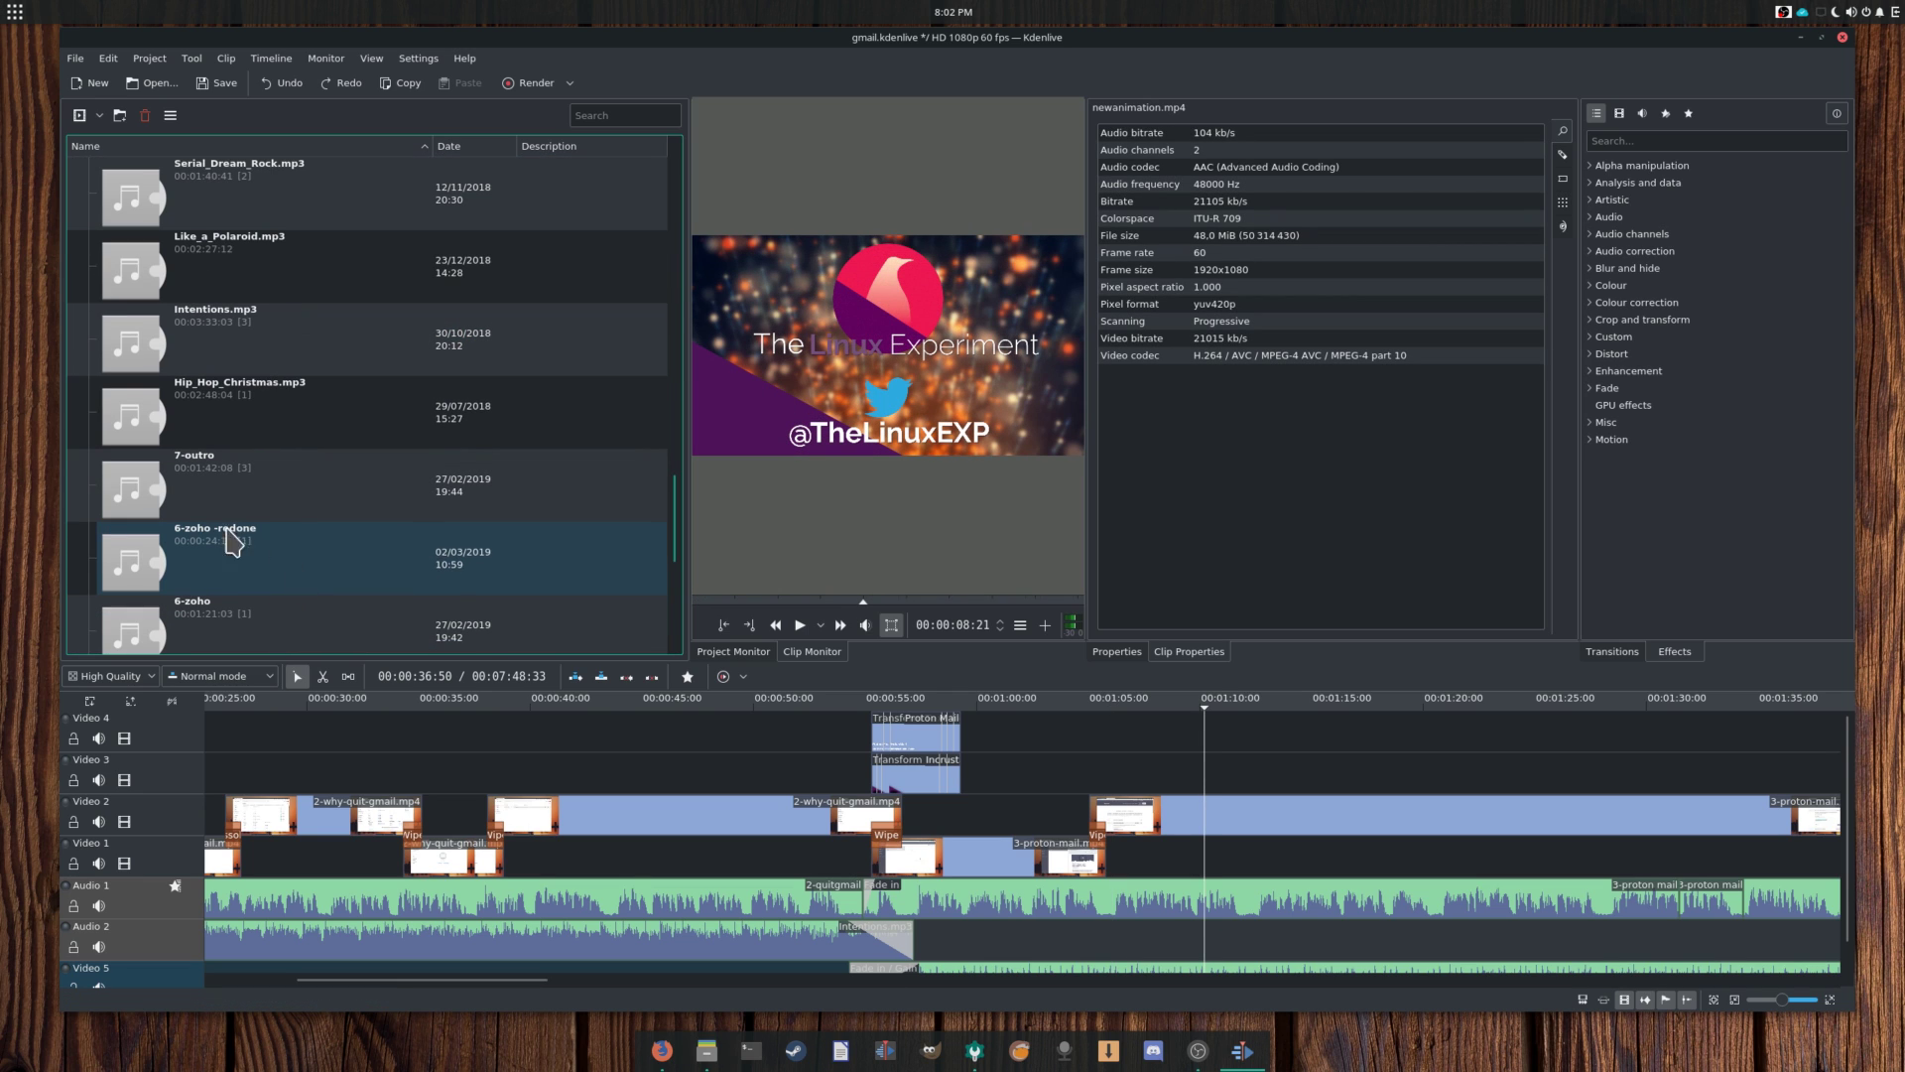
{"action": "right_click", "coordinate": [212, 510]}
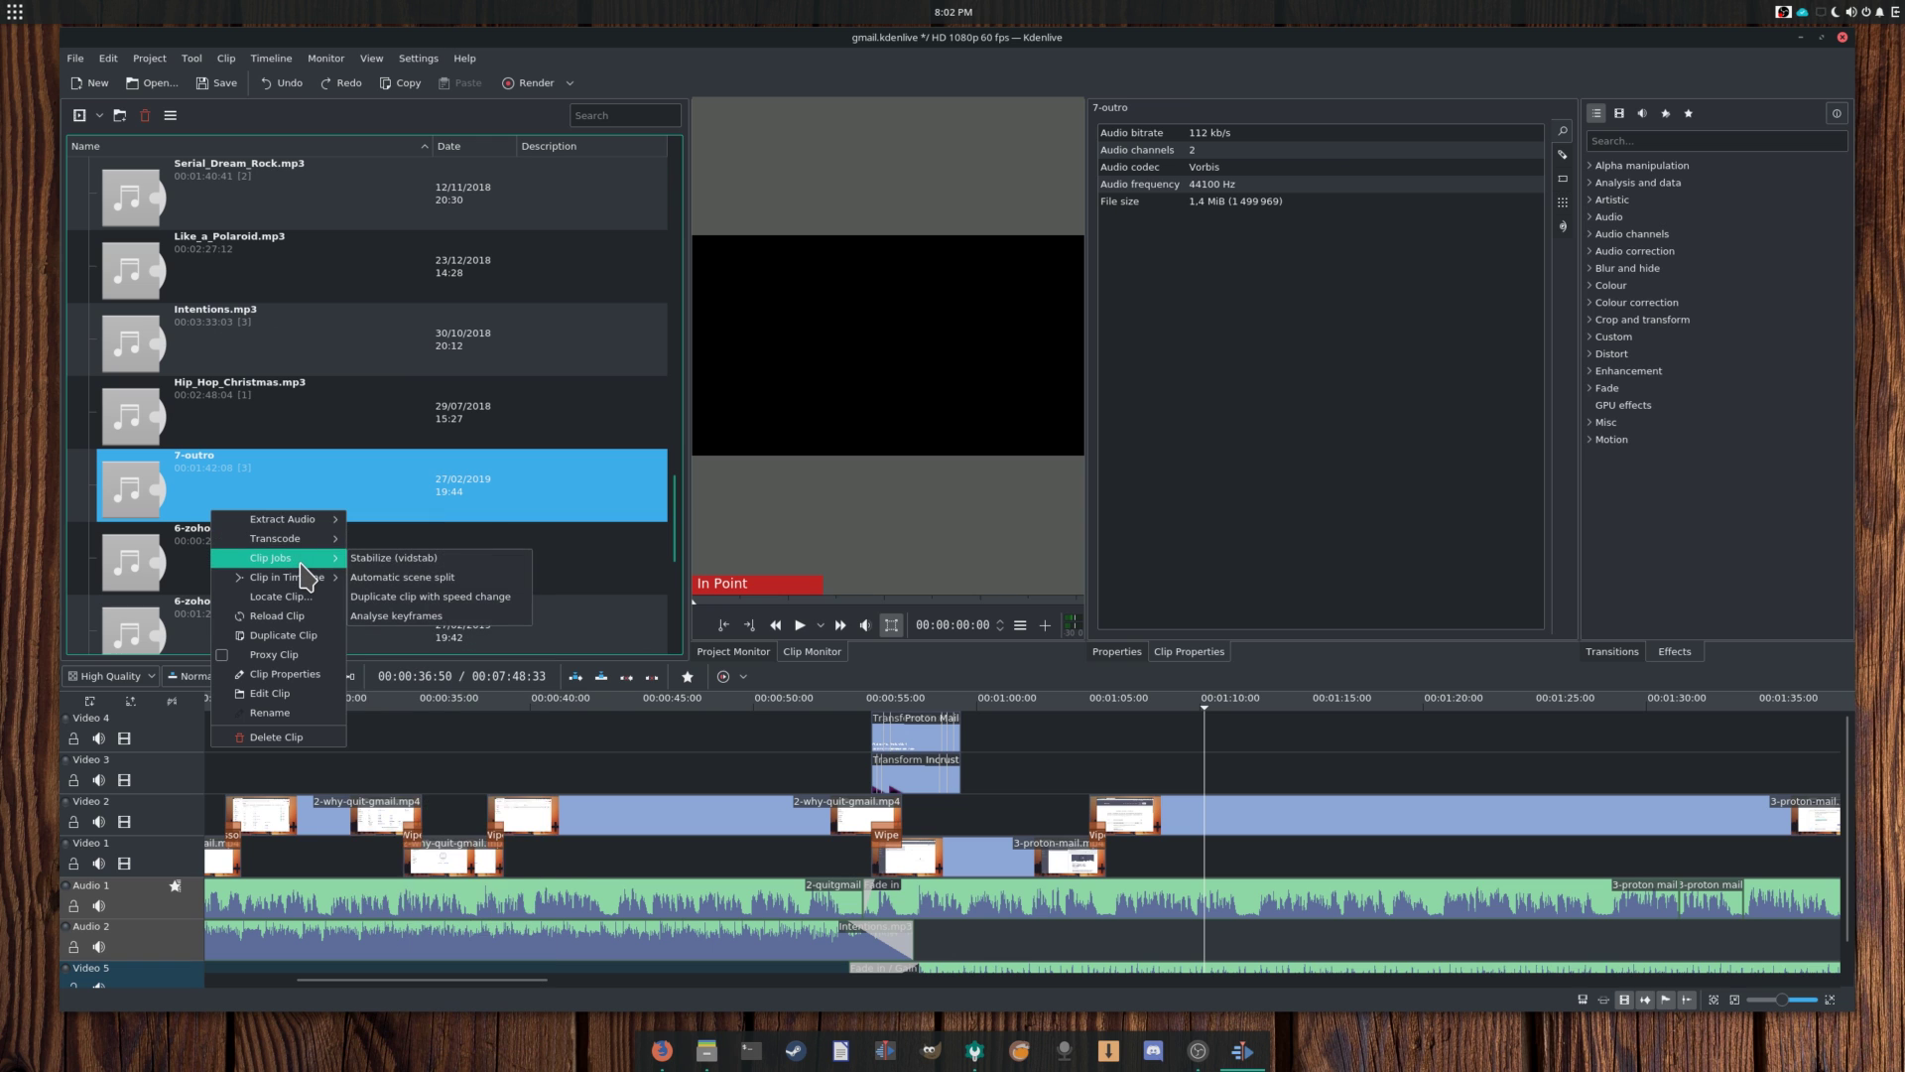
{"action": "mouse_move", "coordinate": [300, 544]}
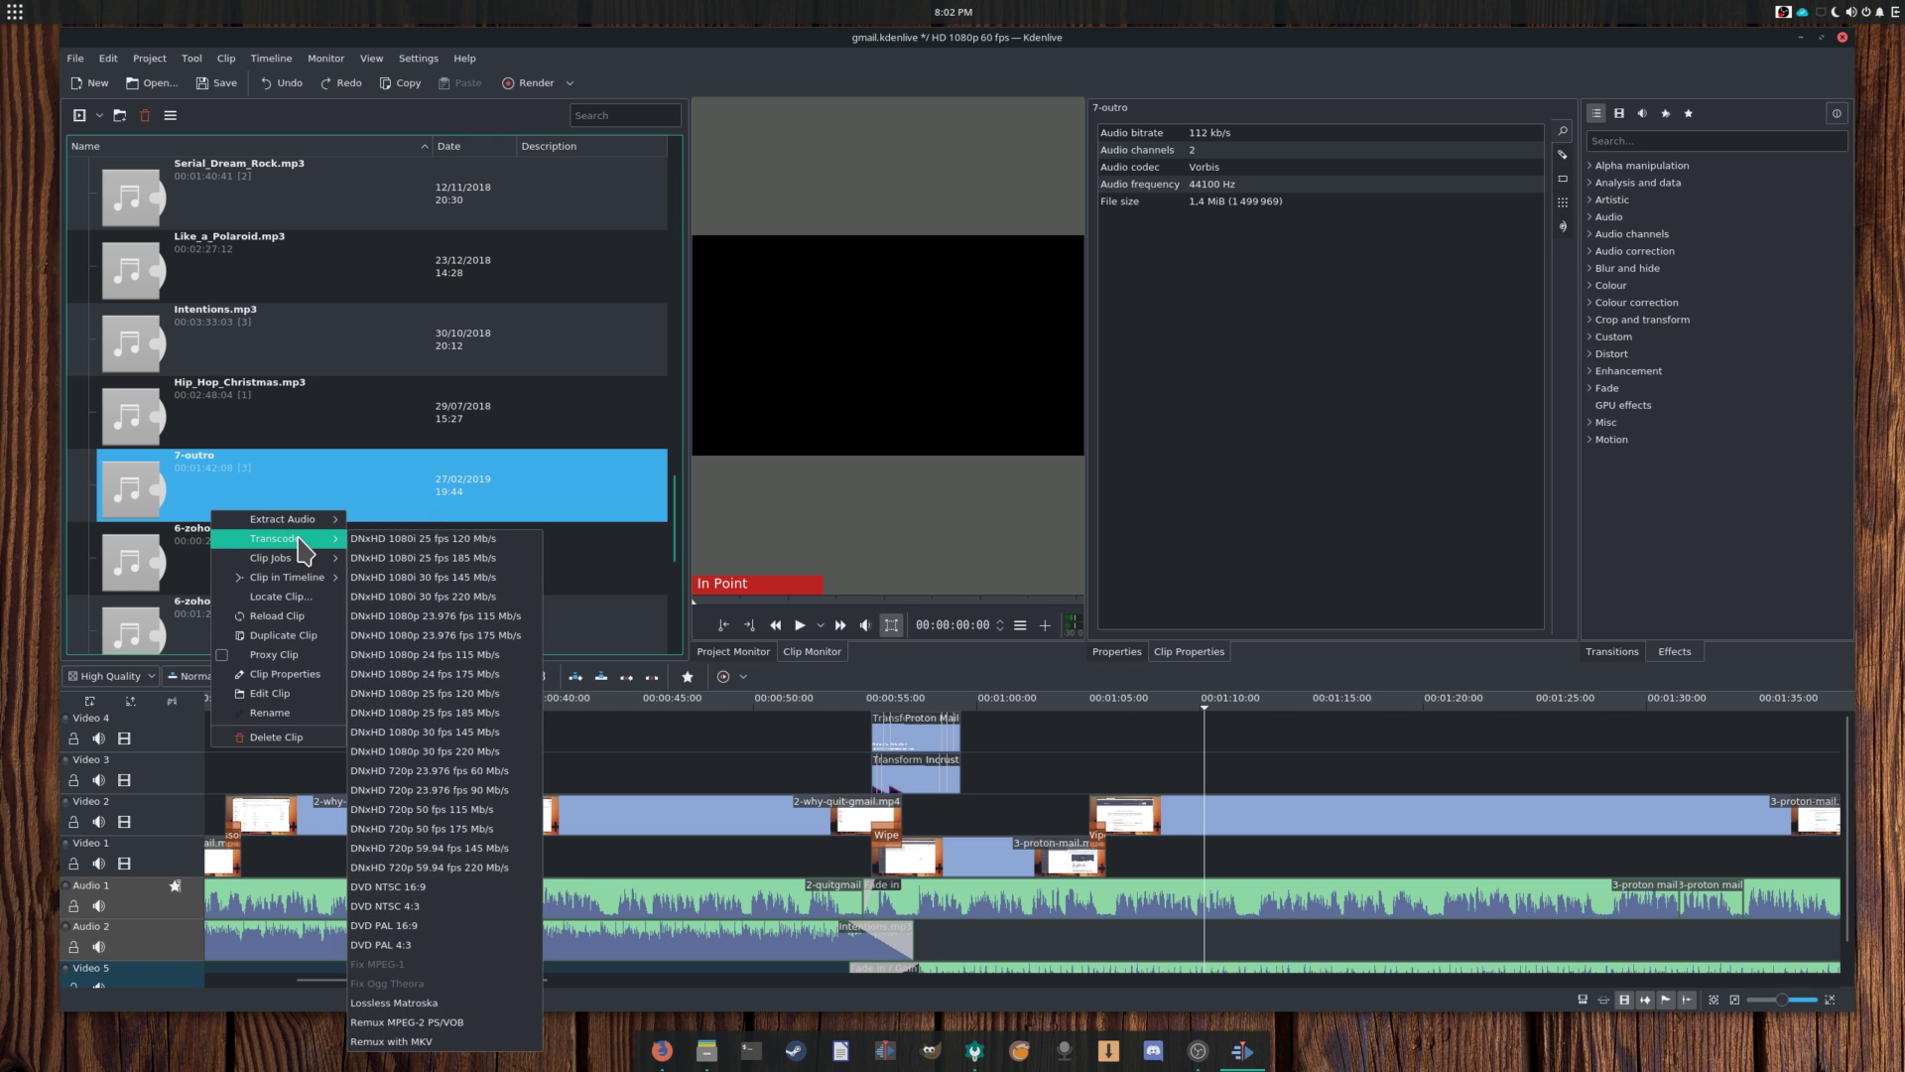
{"action": "left_click", "coordinate": [294, 473]}
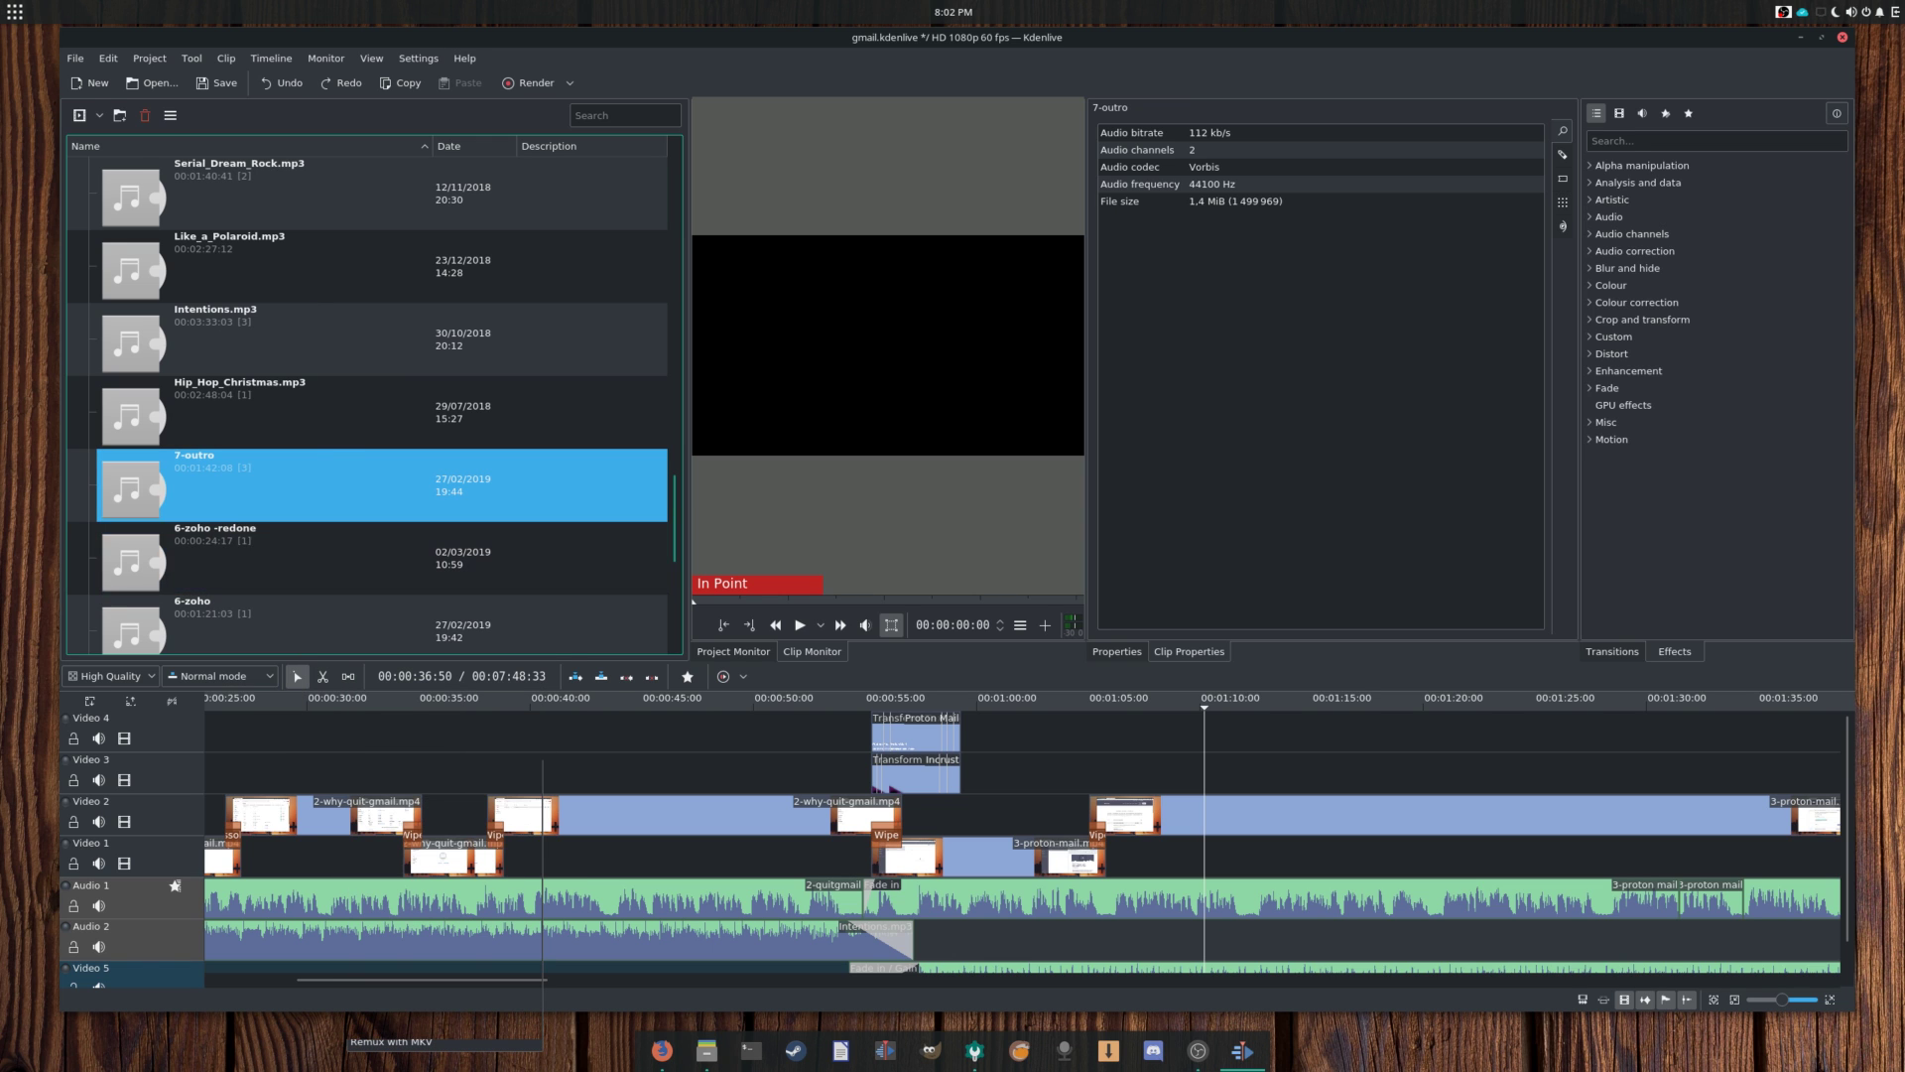